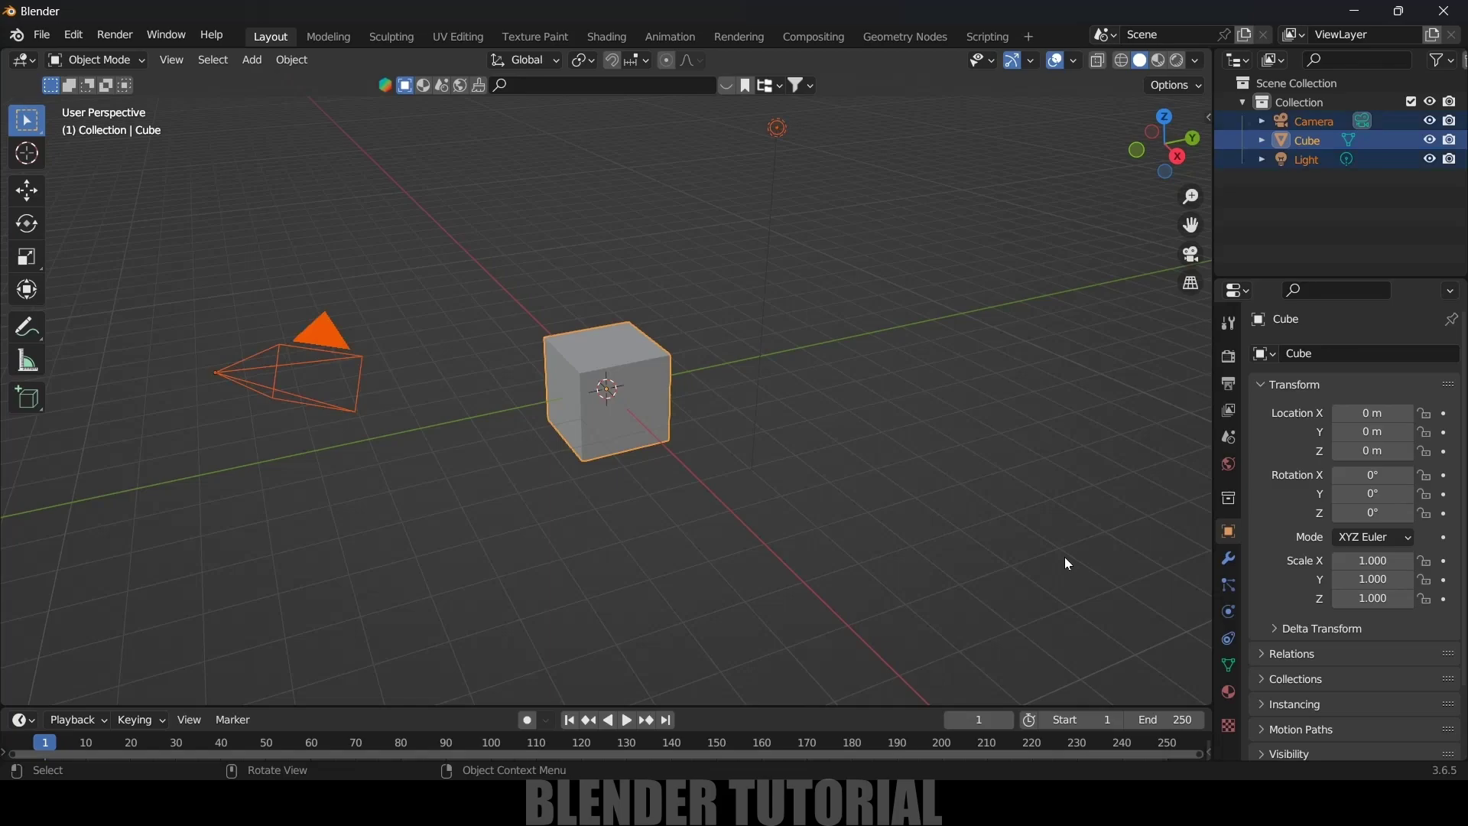
# - Delete the default cube, camera and light so only the empty collection remains
pyautogui.press('Delete')
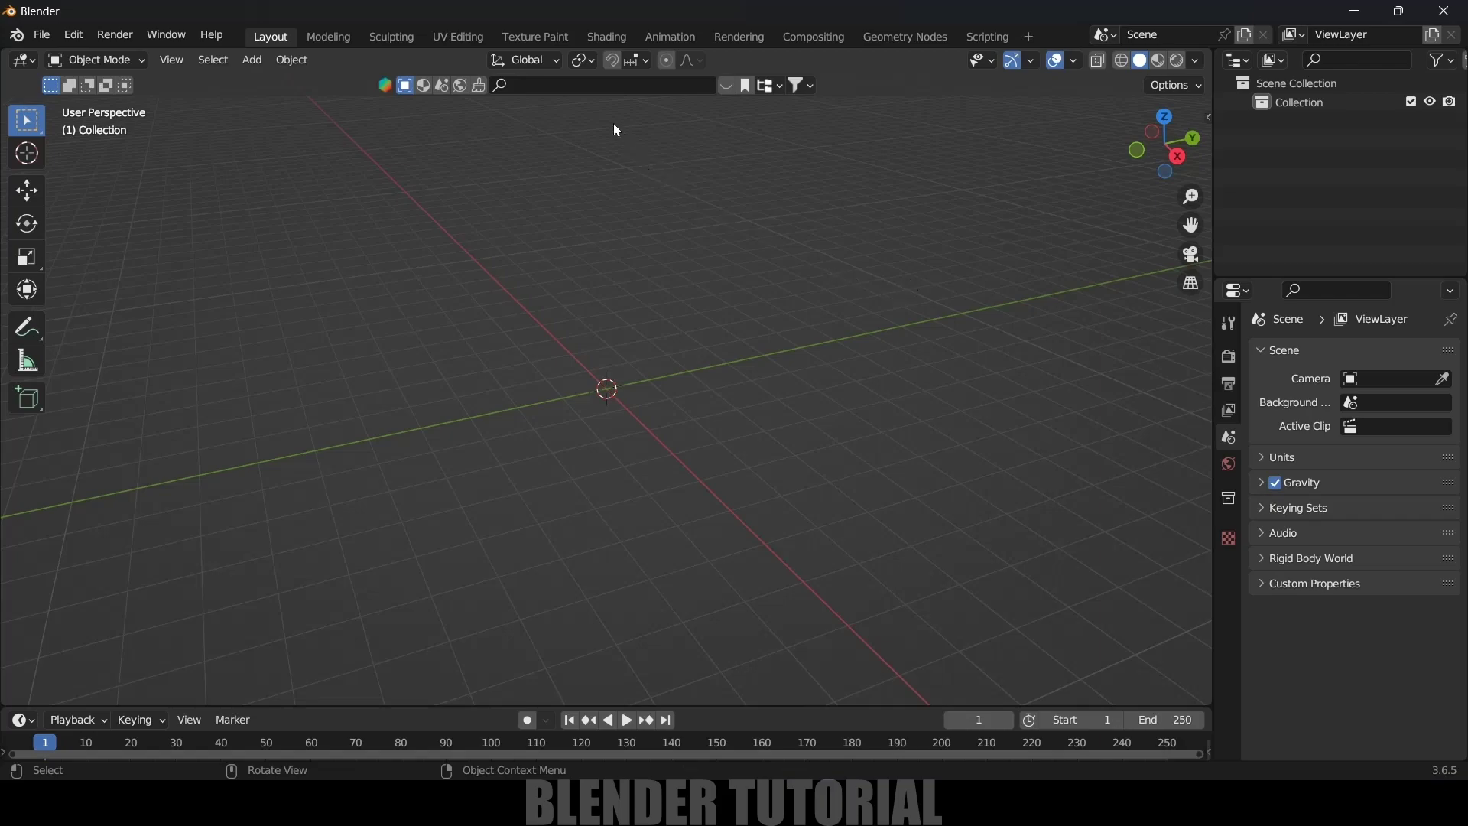
# - Search BlenderKit for 'ice cream' and add the Ice Cream on stick asset
pyautogui.click(558, 86)
pyautogui.write('ice cream')
pyautogui.press('Return')
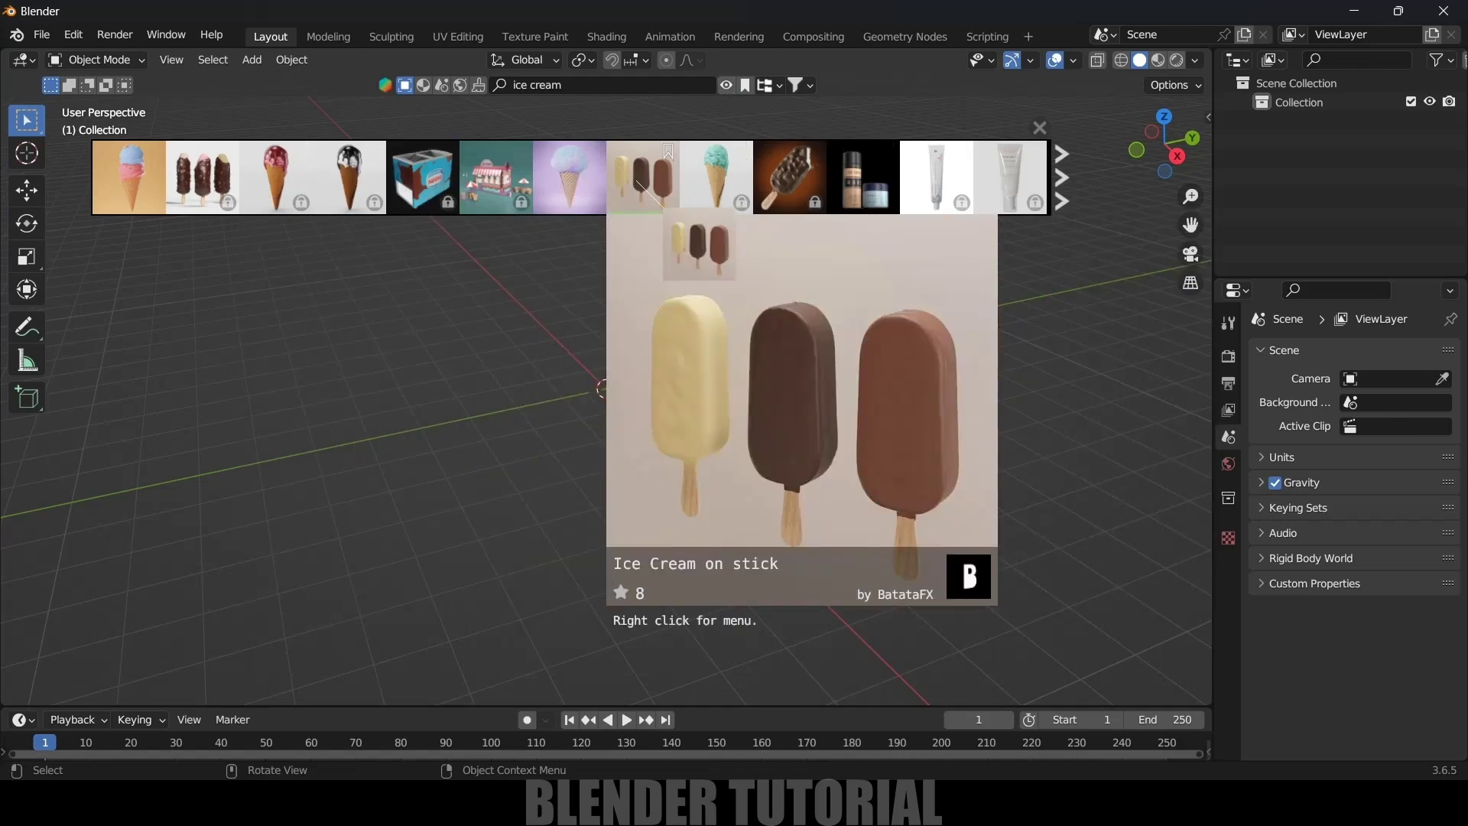
pyautogui.click(636, 185)
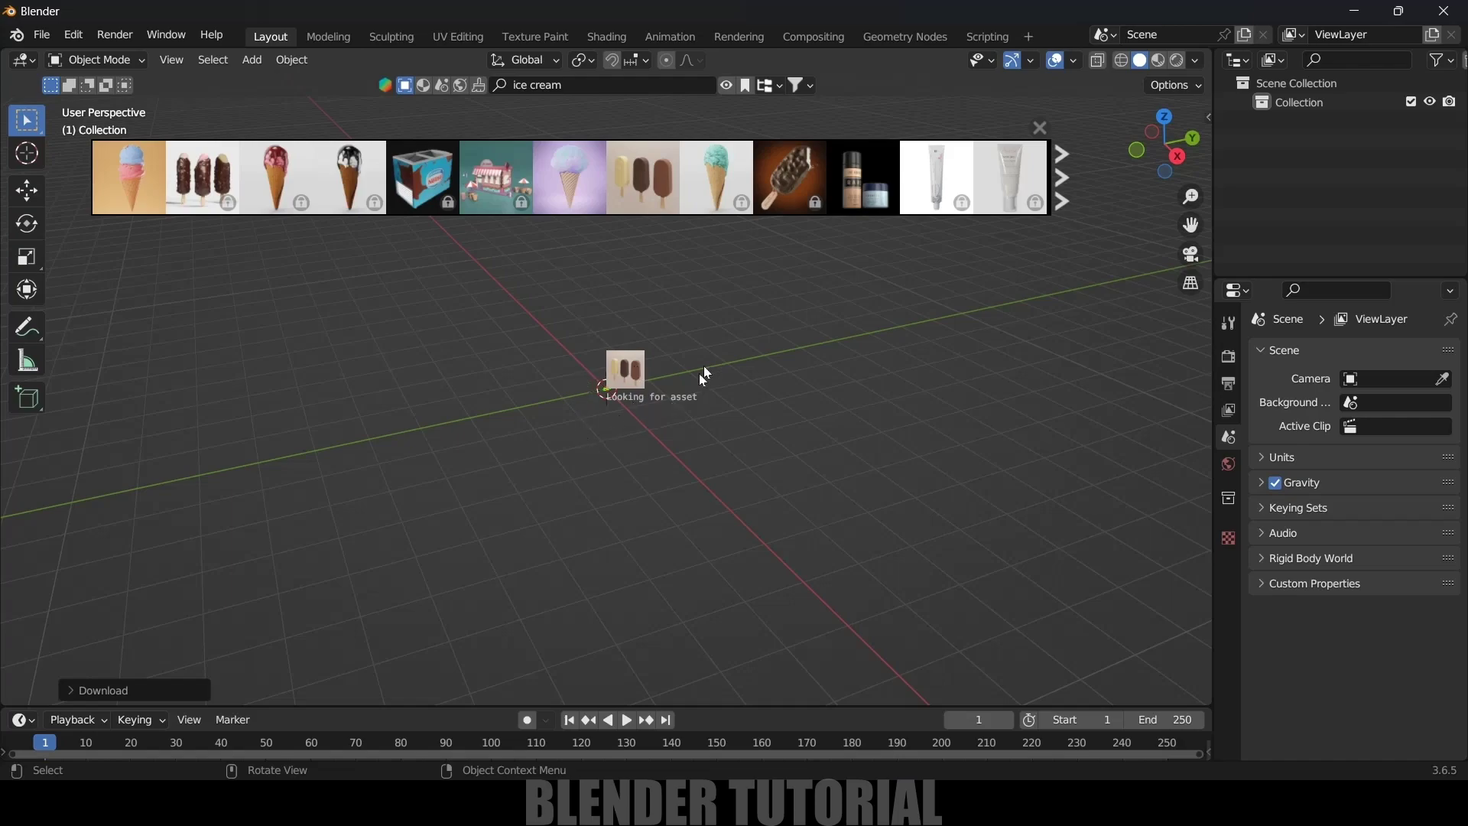
# - Scale the ice cream up about 57 times and close the asset search results
pyautogui.moveTo(490, 316); pyautogui.dragTo(672, 497)
pyautogui.press('s')
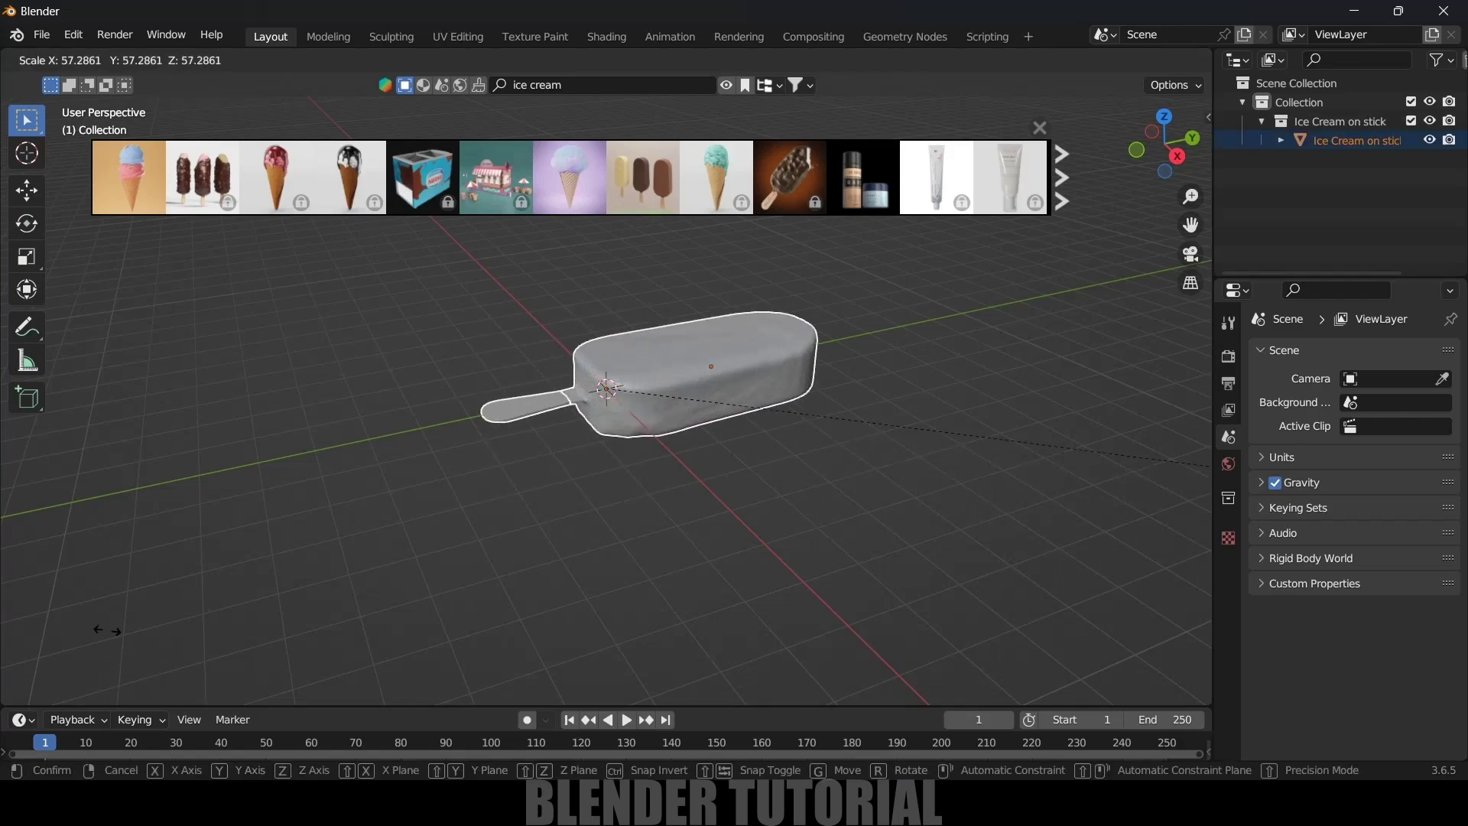
pyautogui.click(714, 370)
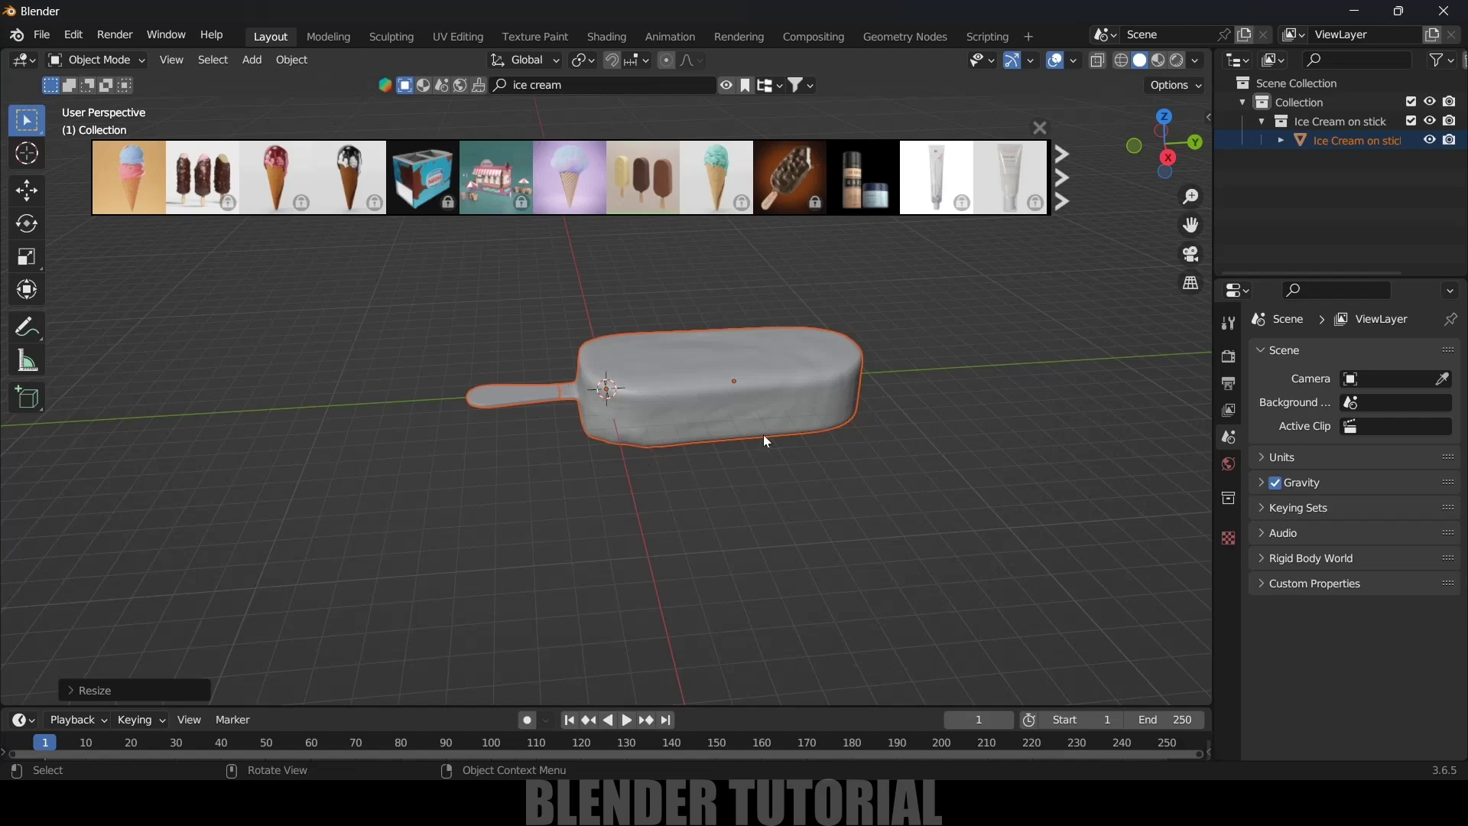
pyautogui.click(1040, 128)
pyautogui.click(977, 236)
pyautogui.click(767, 370)
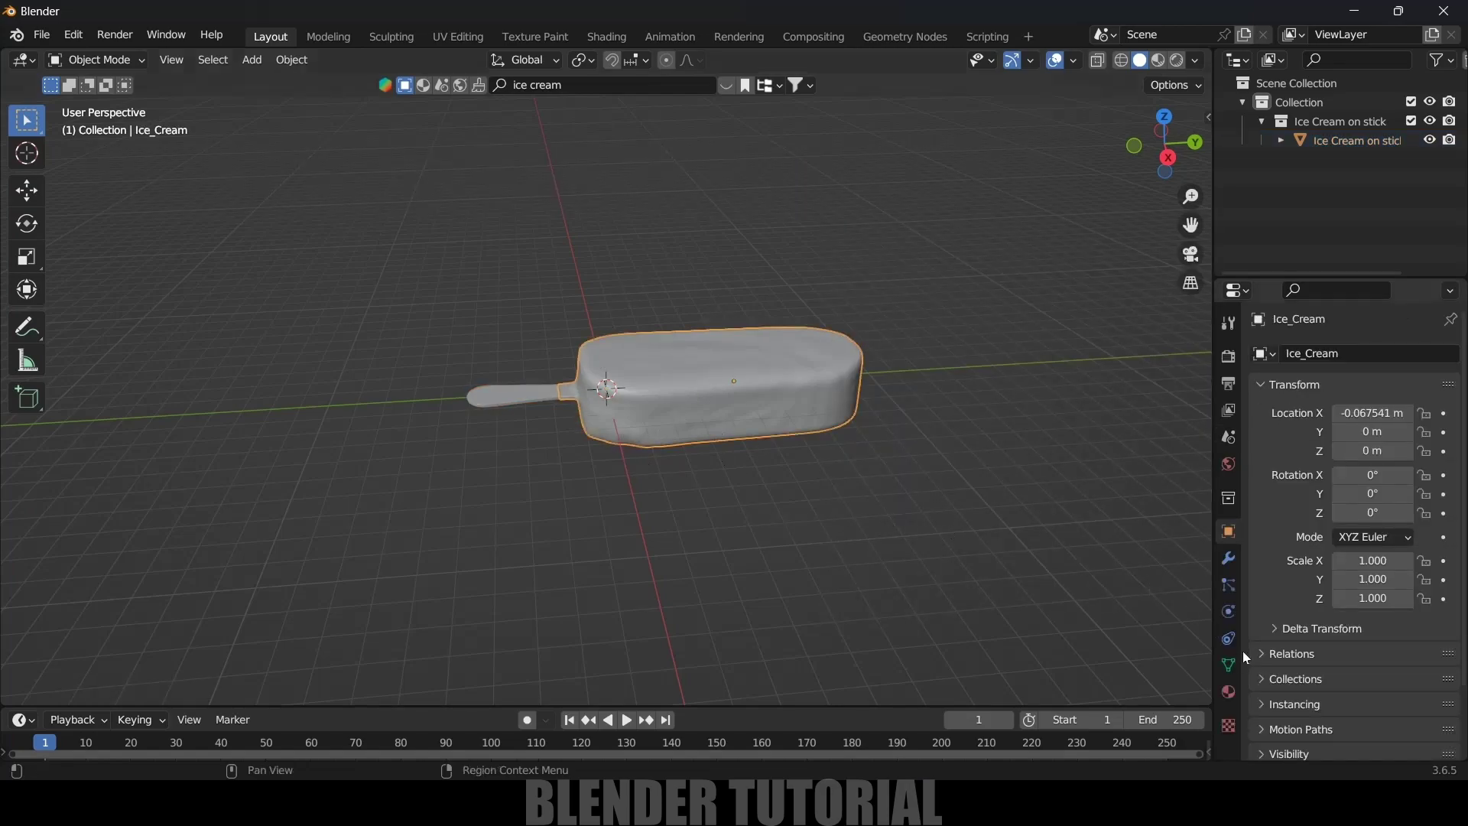
# - Apply the Multires modifier on Ice_Cream and the Subdivision modifier on the stick
pyautogui.click(1228, 558)
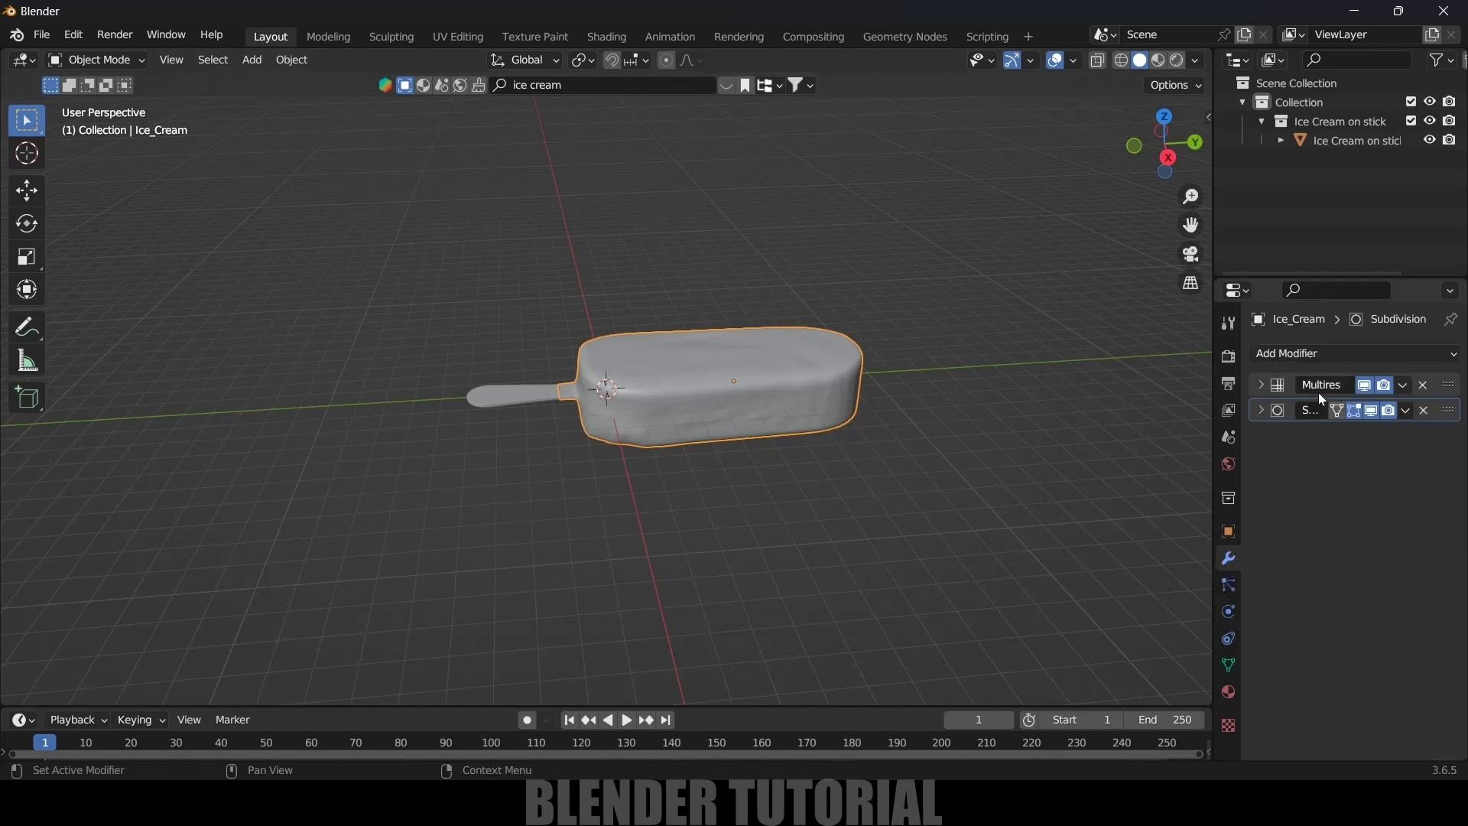
pyautogui.click(1403, 384)
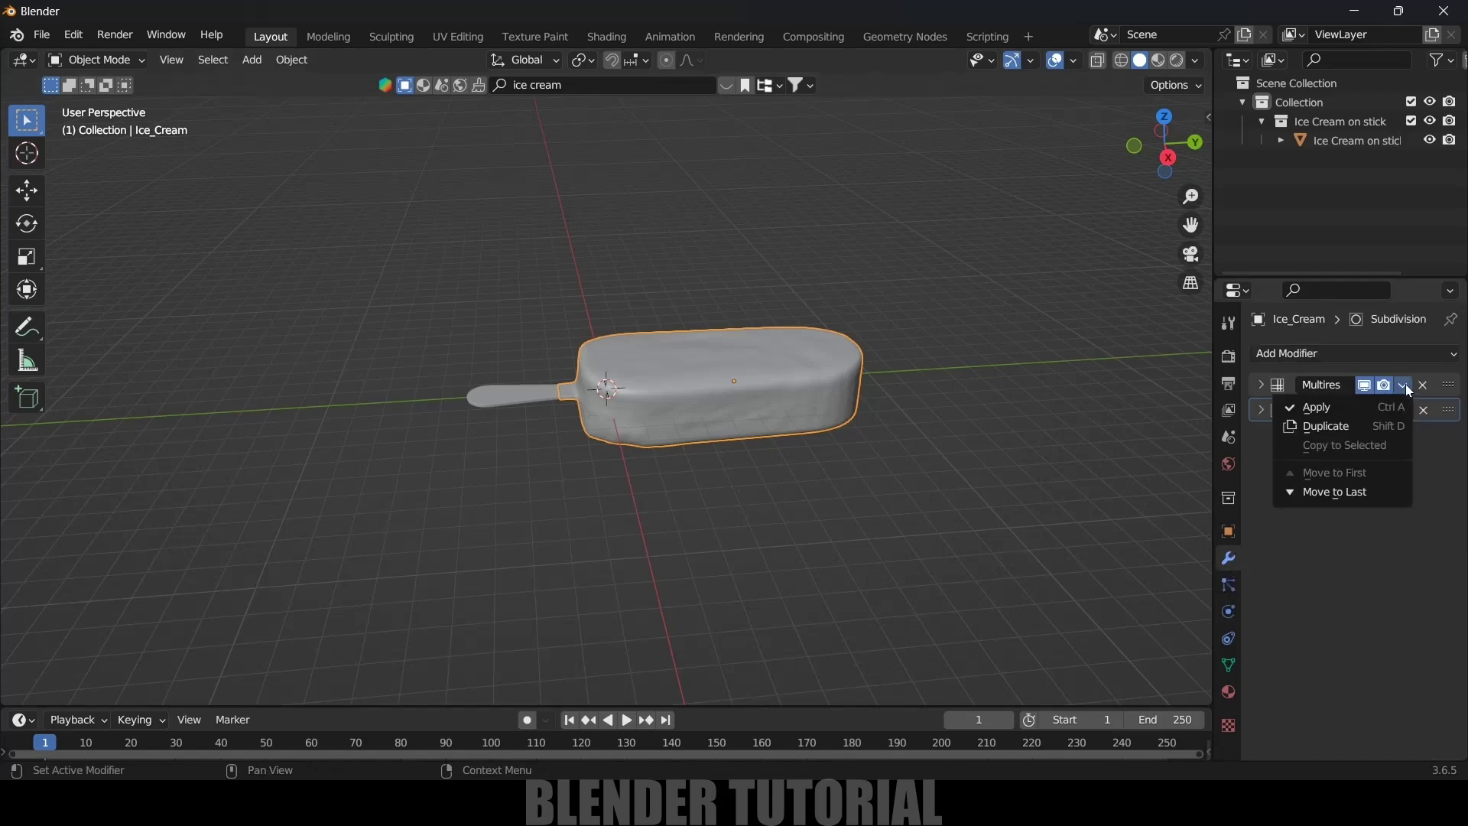
pyautogui.click(1327, 399)
pyautogui.click(522, 402)
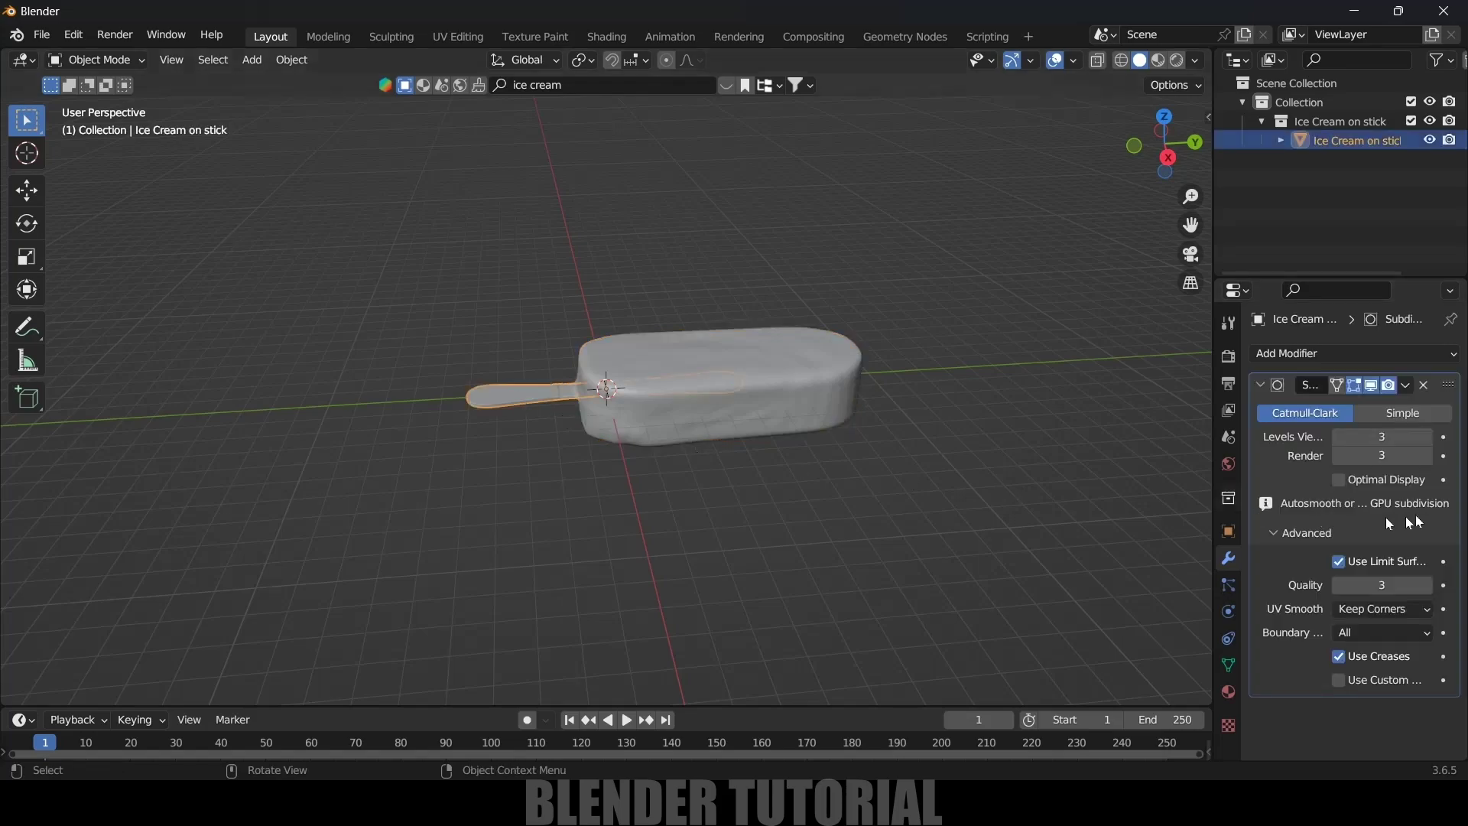
pyautogui.click(1403, 384)
pyautogui.click(1329, 406)
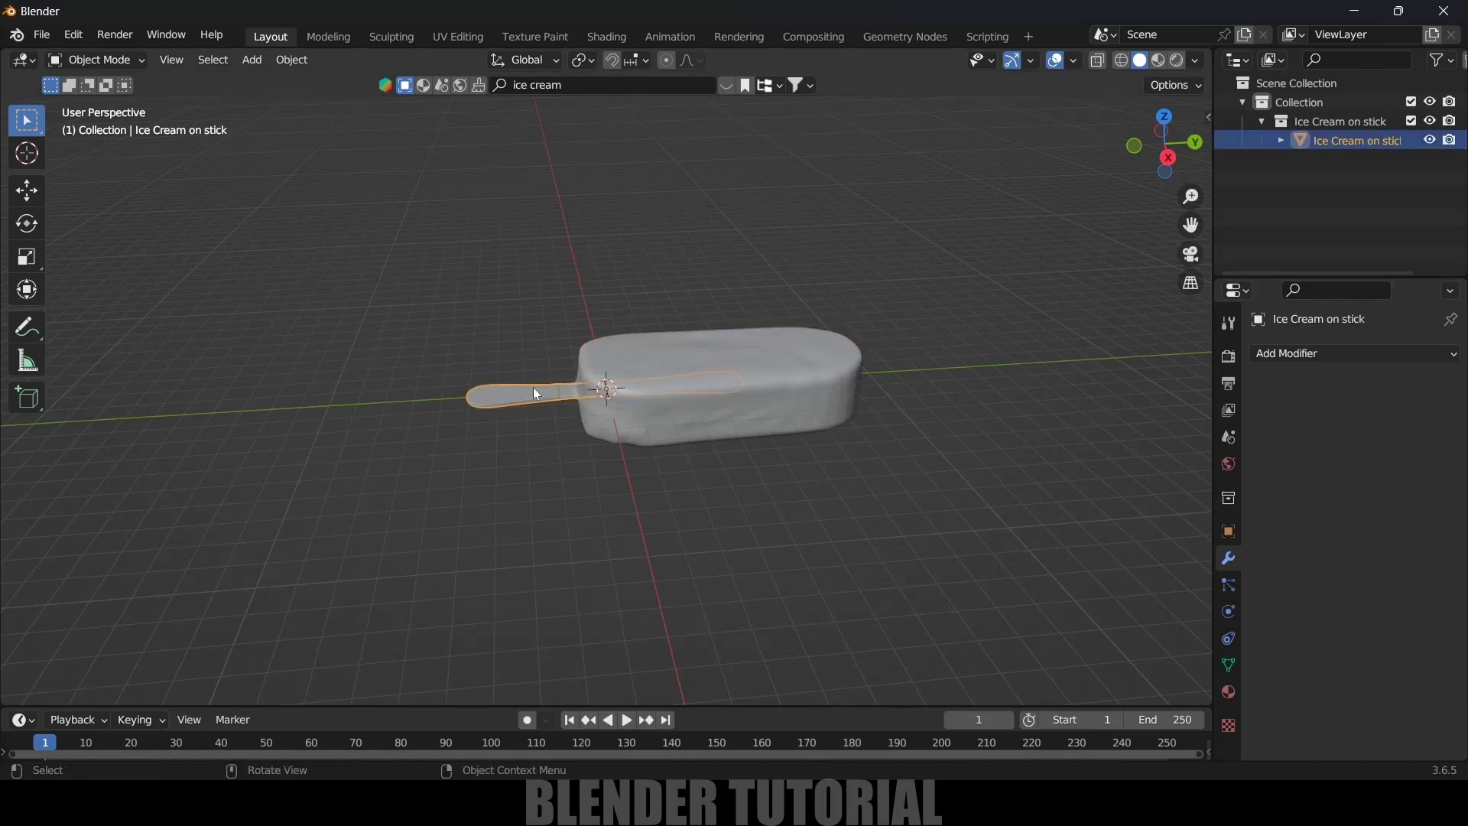
# - Select both parts and tilt the whole ice cream around its X axis
pyautogui.press('a')
pyautogui.click(27, 223)
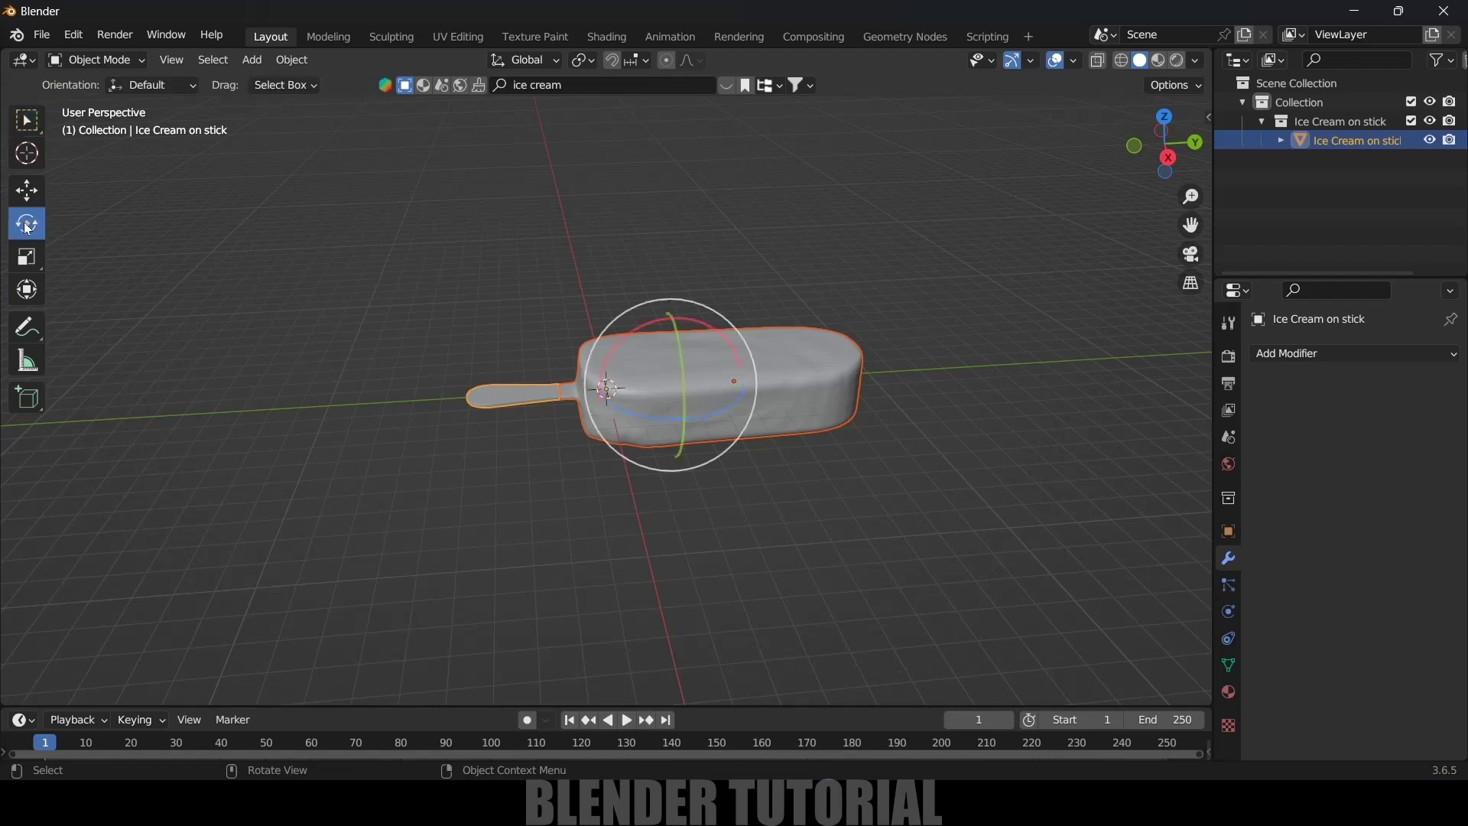
pyautogui.moveTo(651, 329); pyautogui.dragTo(625, 329)
pyautogui.moveTo(656, 332); pyautogui.dragTo(806, 400, button='middle')
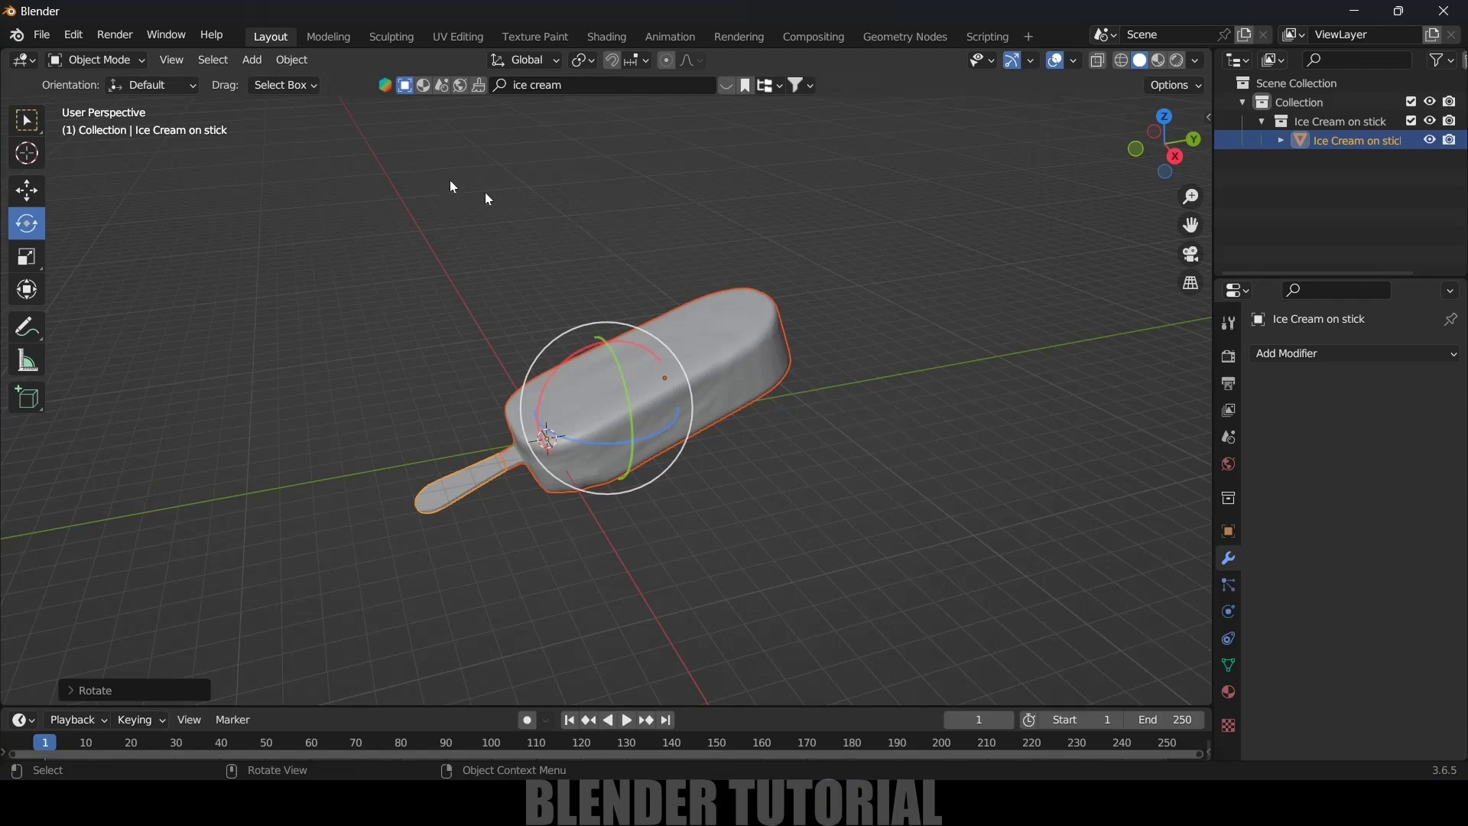
pyautogui.click(528, 218)
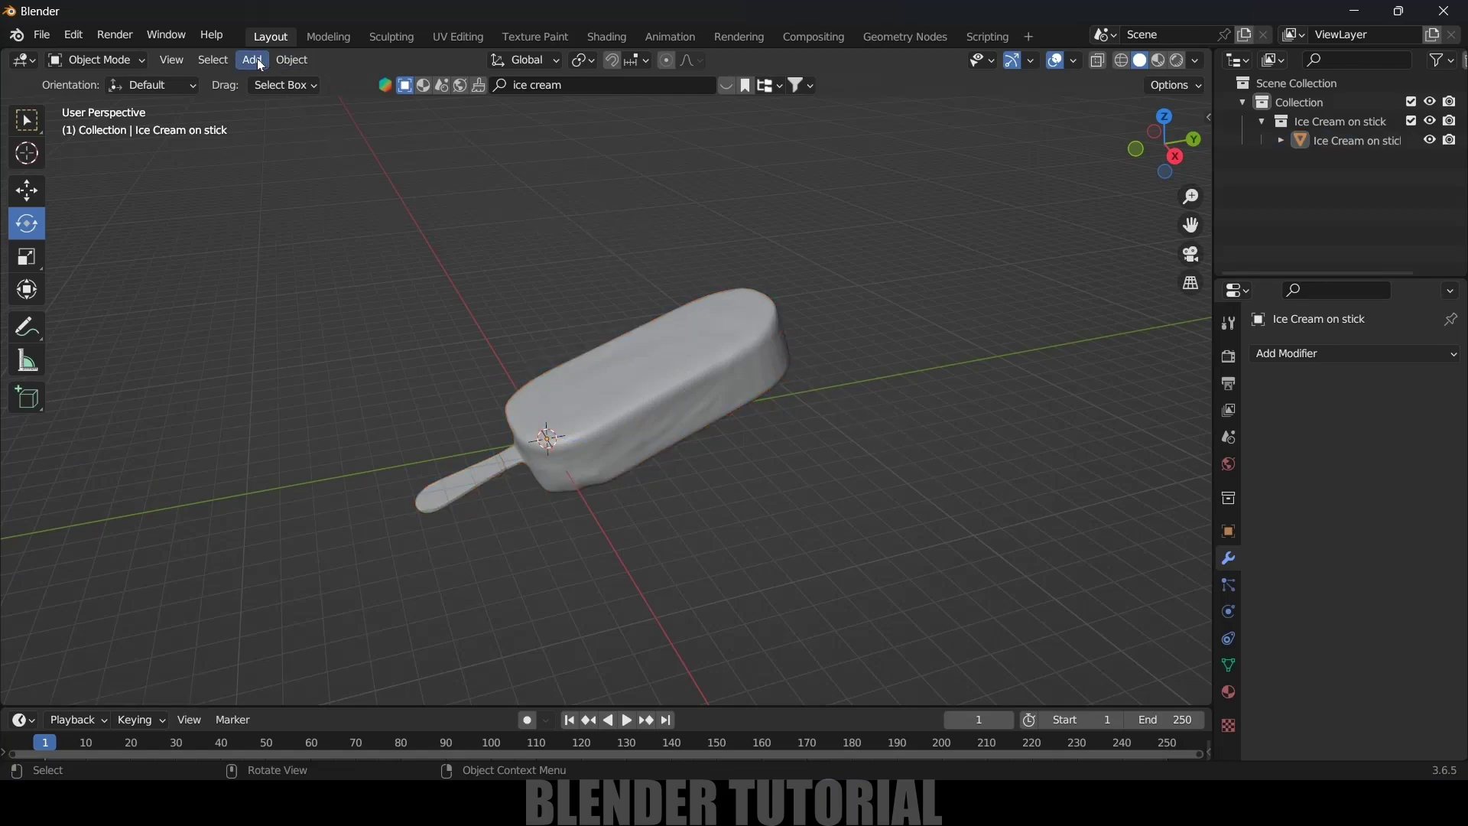
# - Add a mesh cube and raise it above the ice cream
pyautogui.click(252, 60)
pyautogui.moveTo(321, 82)
pyautogui.click(419, 100)
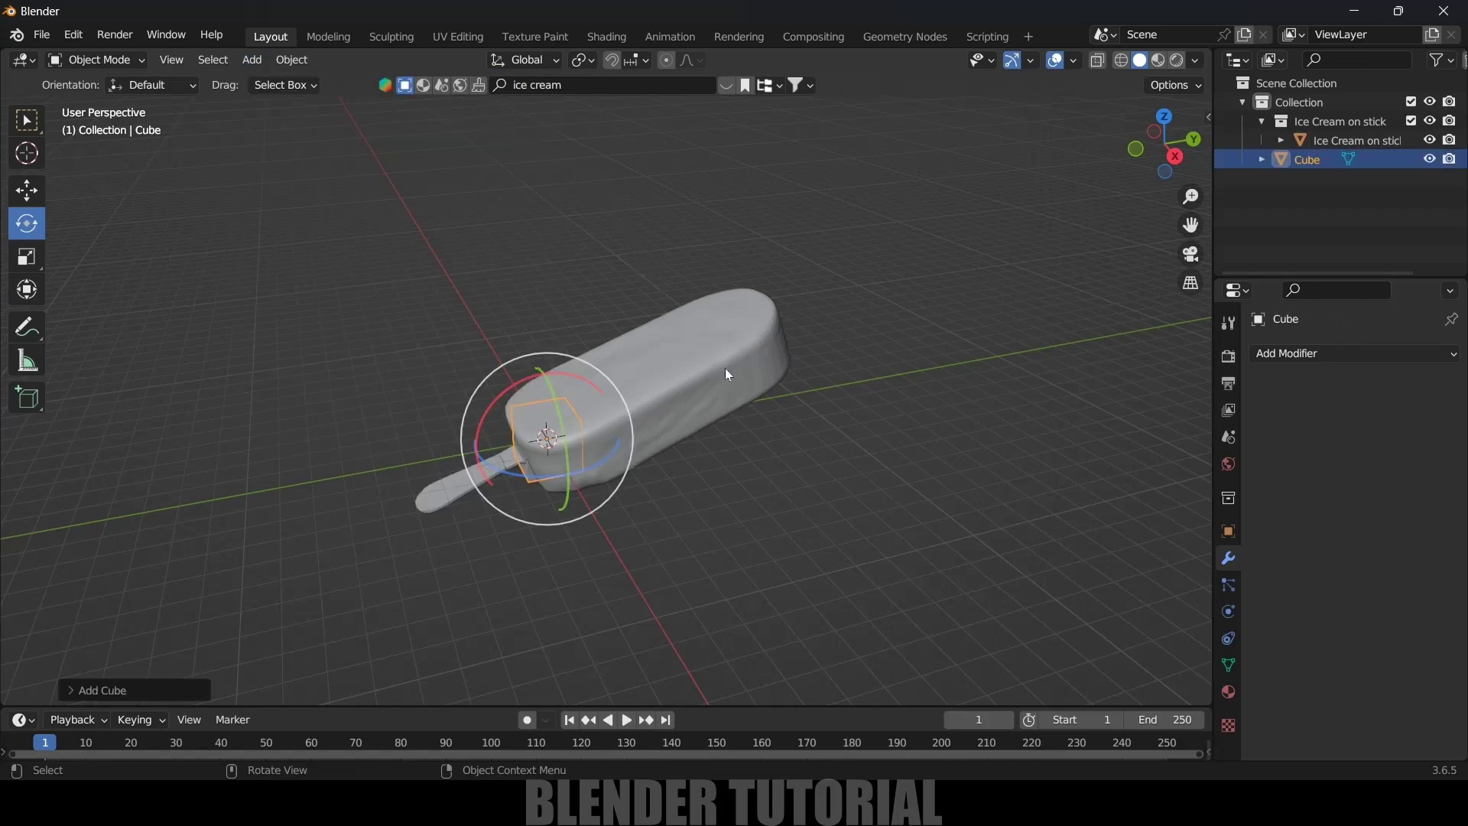
pyautogui.hotkey('shift', 'space')
pyautogui.press('g')
pyautogui.moveTo(543, 373); pyautogui.dragTo(540, 214)
# - Shrink the cube, lift it higher, and stretch it along Y into a thin bar
pyautogui.press('KP_3')
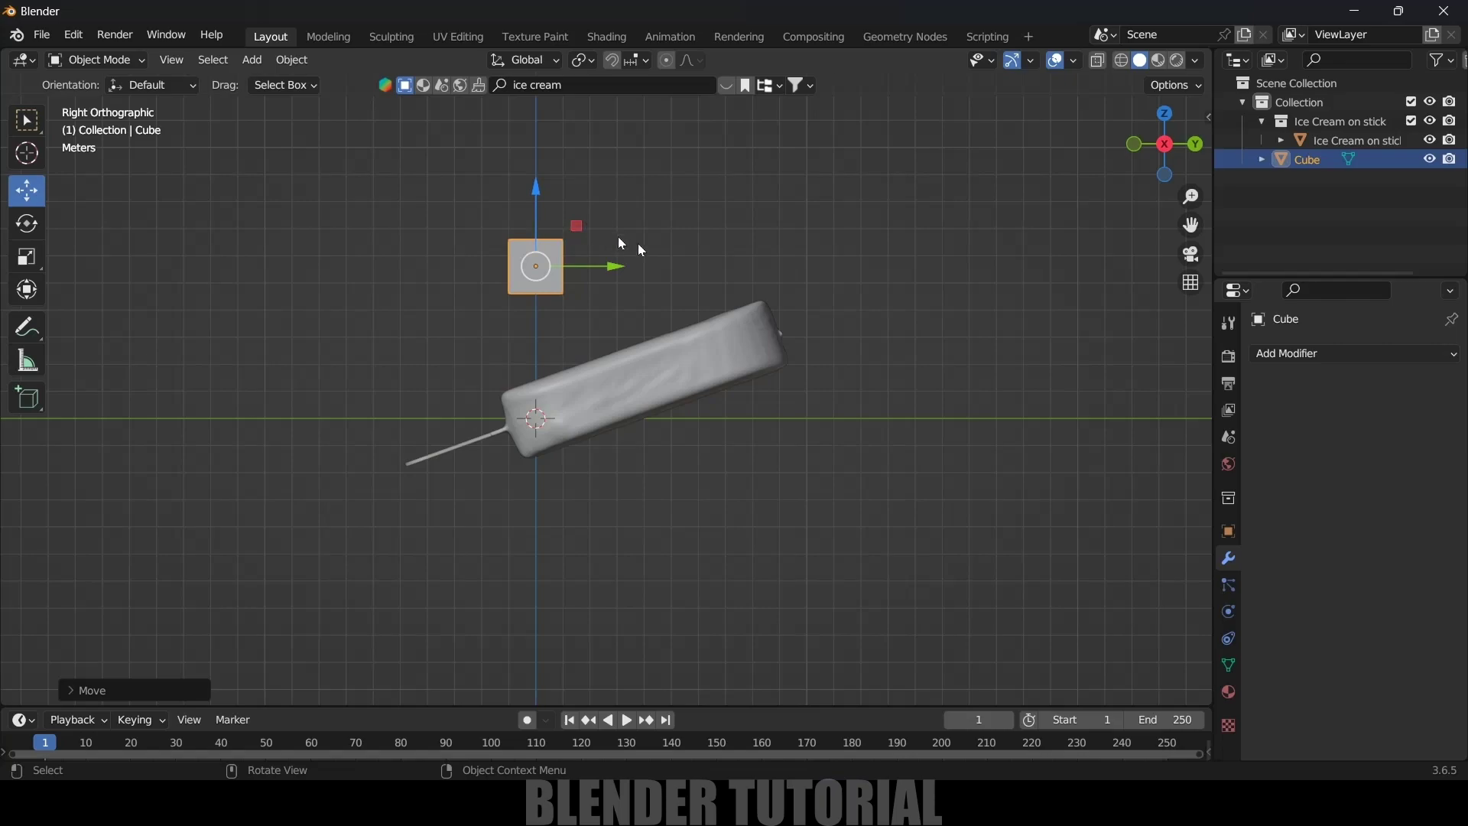
pyautogui.press('s')
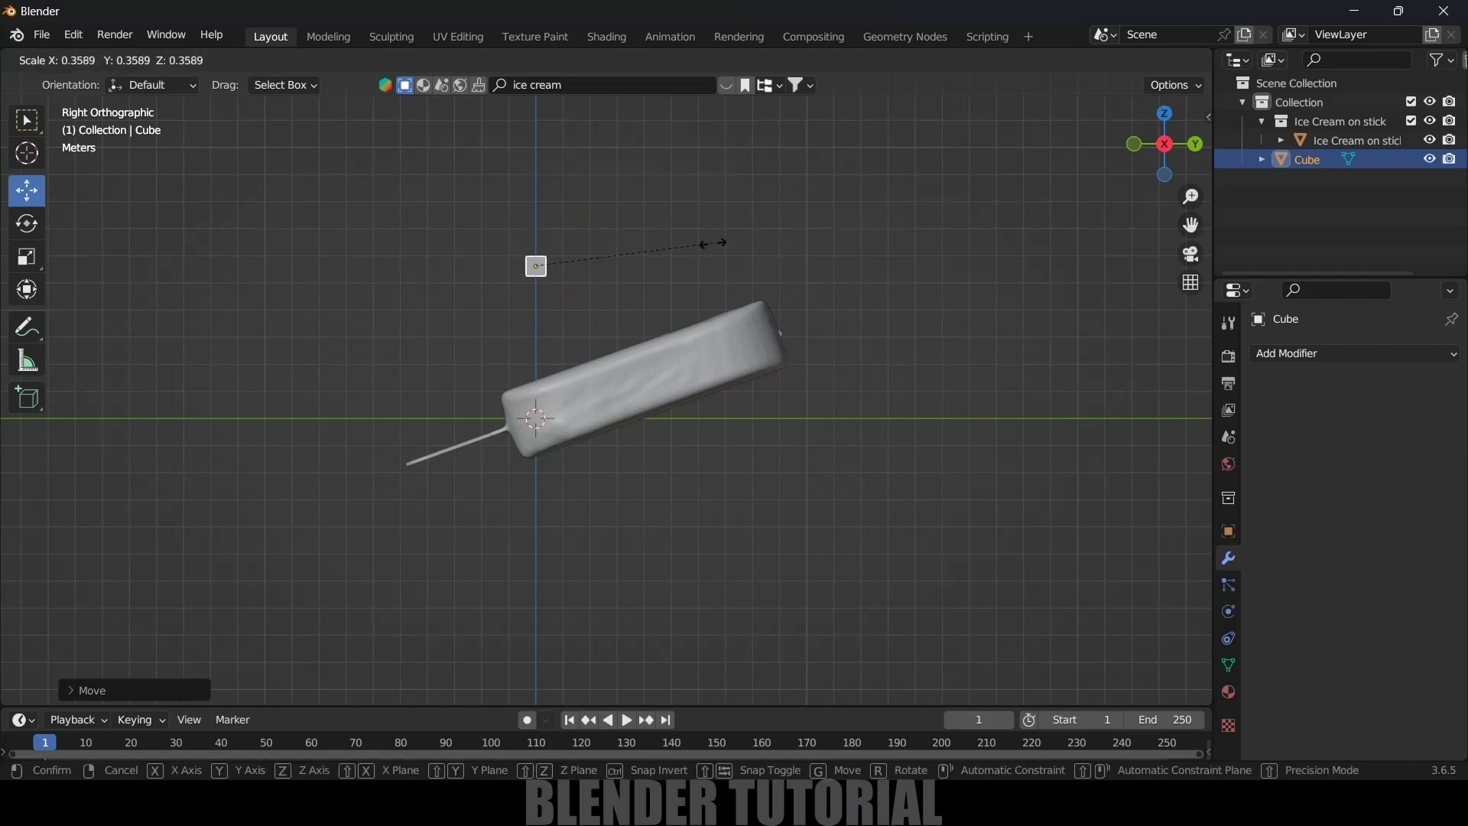
pyautogui.click(583, 228)
pyautogui.moveTo(540, 215); pyautogui.dragTo(536, 119)
pyautogui.press('s')
pyautogui.press('y')
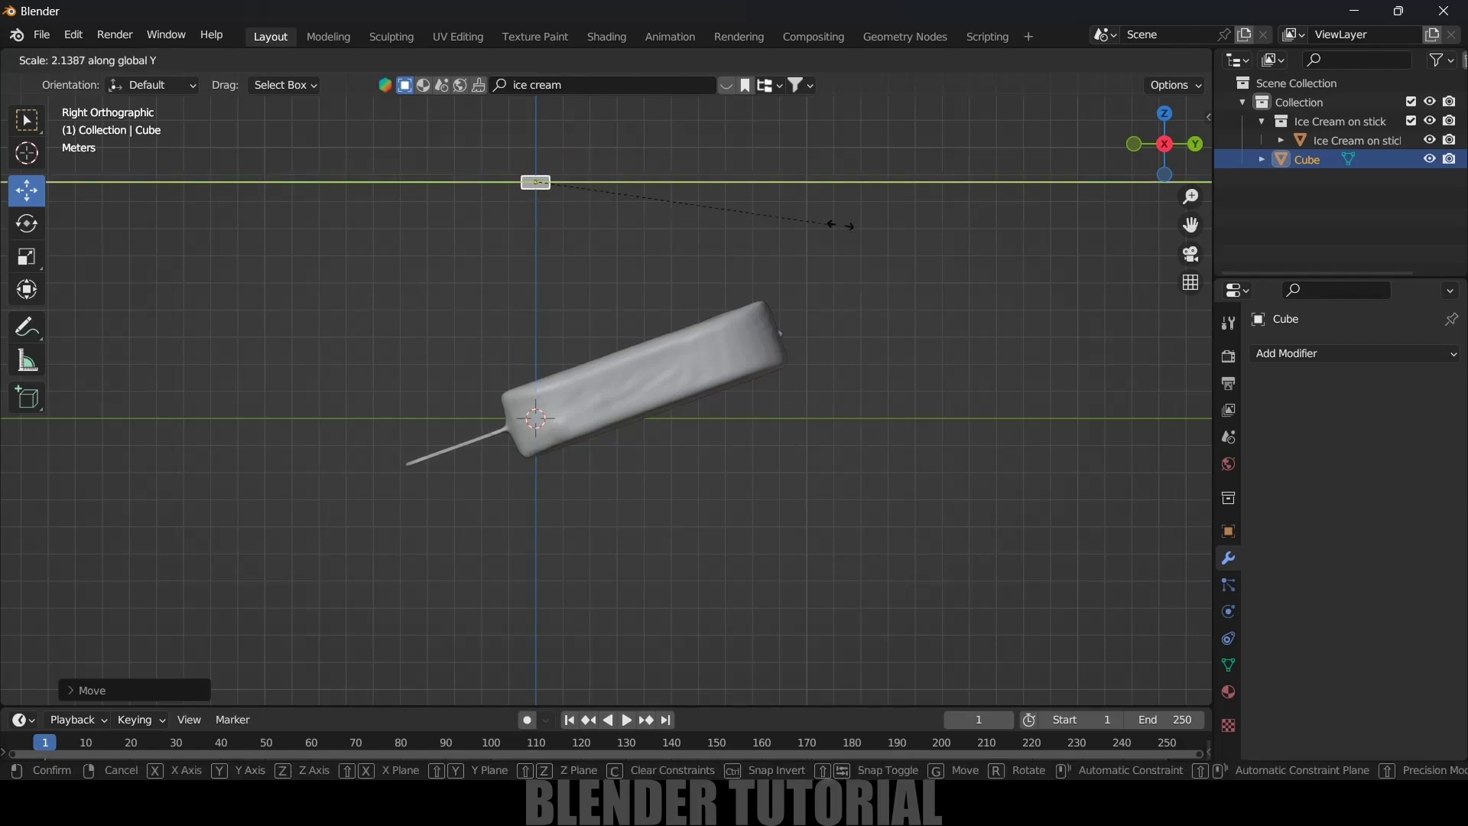
pyautogui.click(210, 236)
pyautogui.moveTo(492, 269); pyautogui.dragTo(581, 370, button='middle')
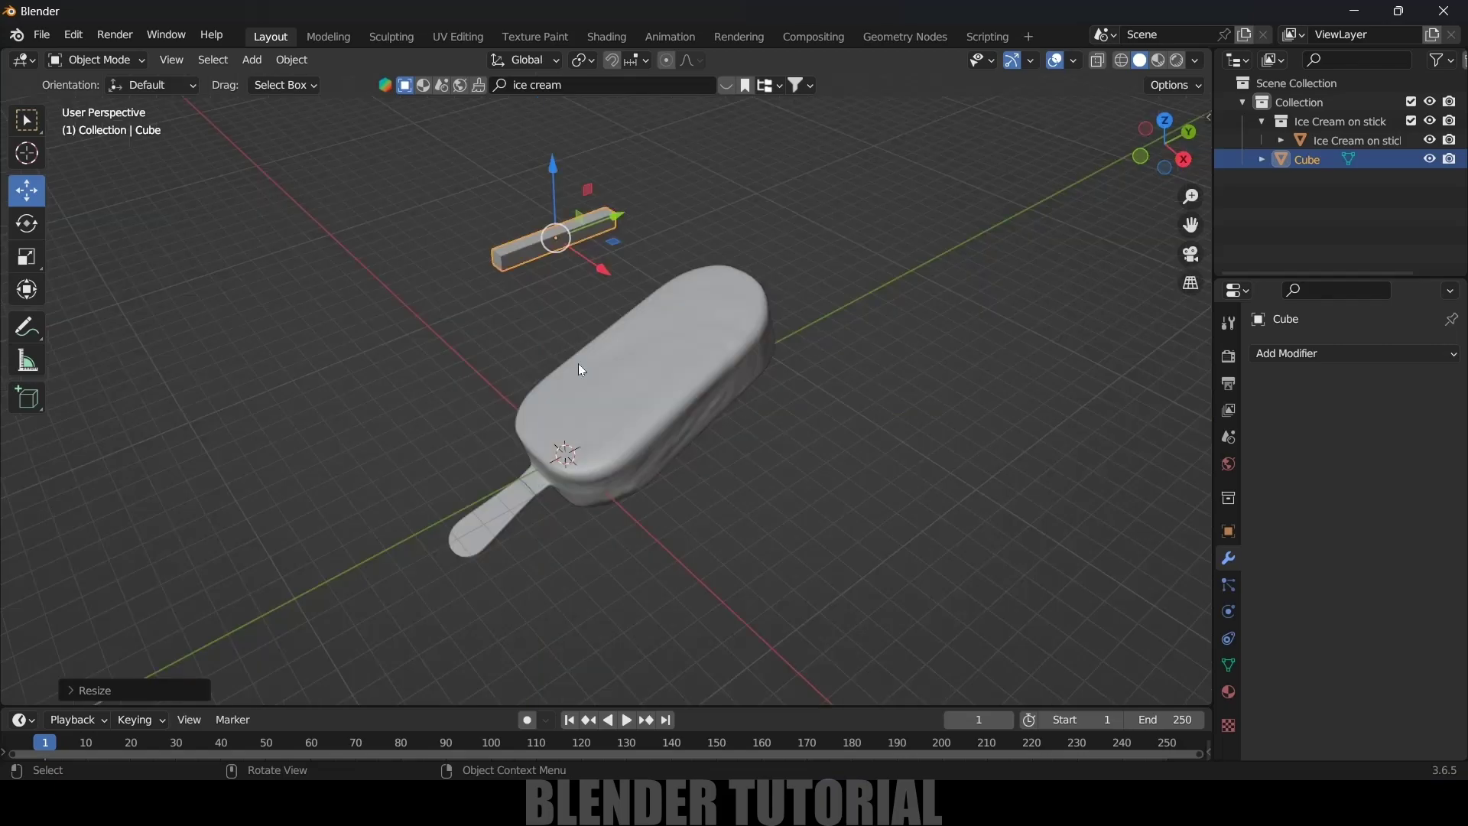
# - Set the animation end frame to 500 and move the bar left of the ice cream
pyautogui.press('KP_7')
pyautogui.click(1164, 720)
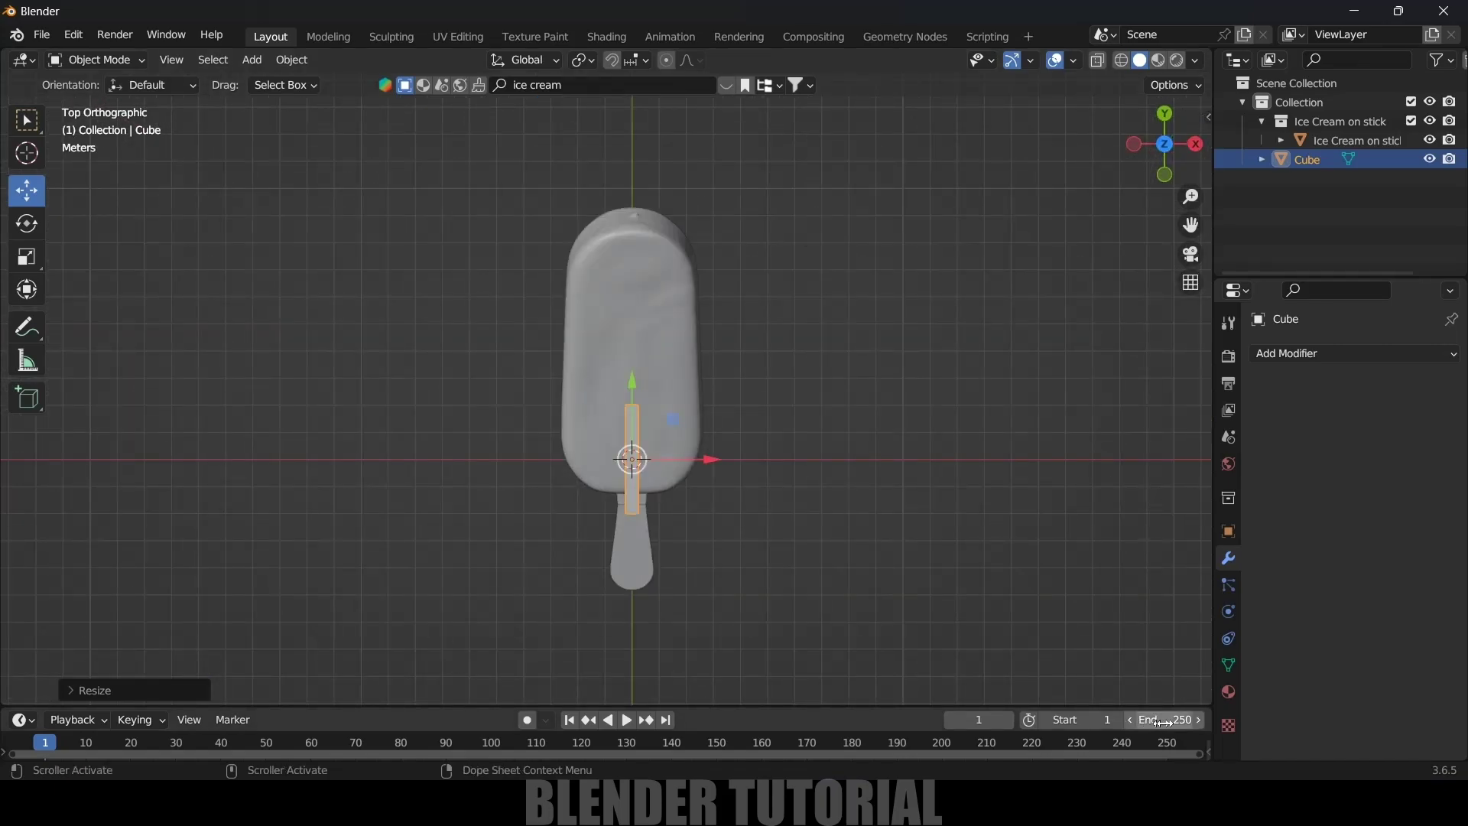
pyautogui.write('500')
pyautogui.press('Return')
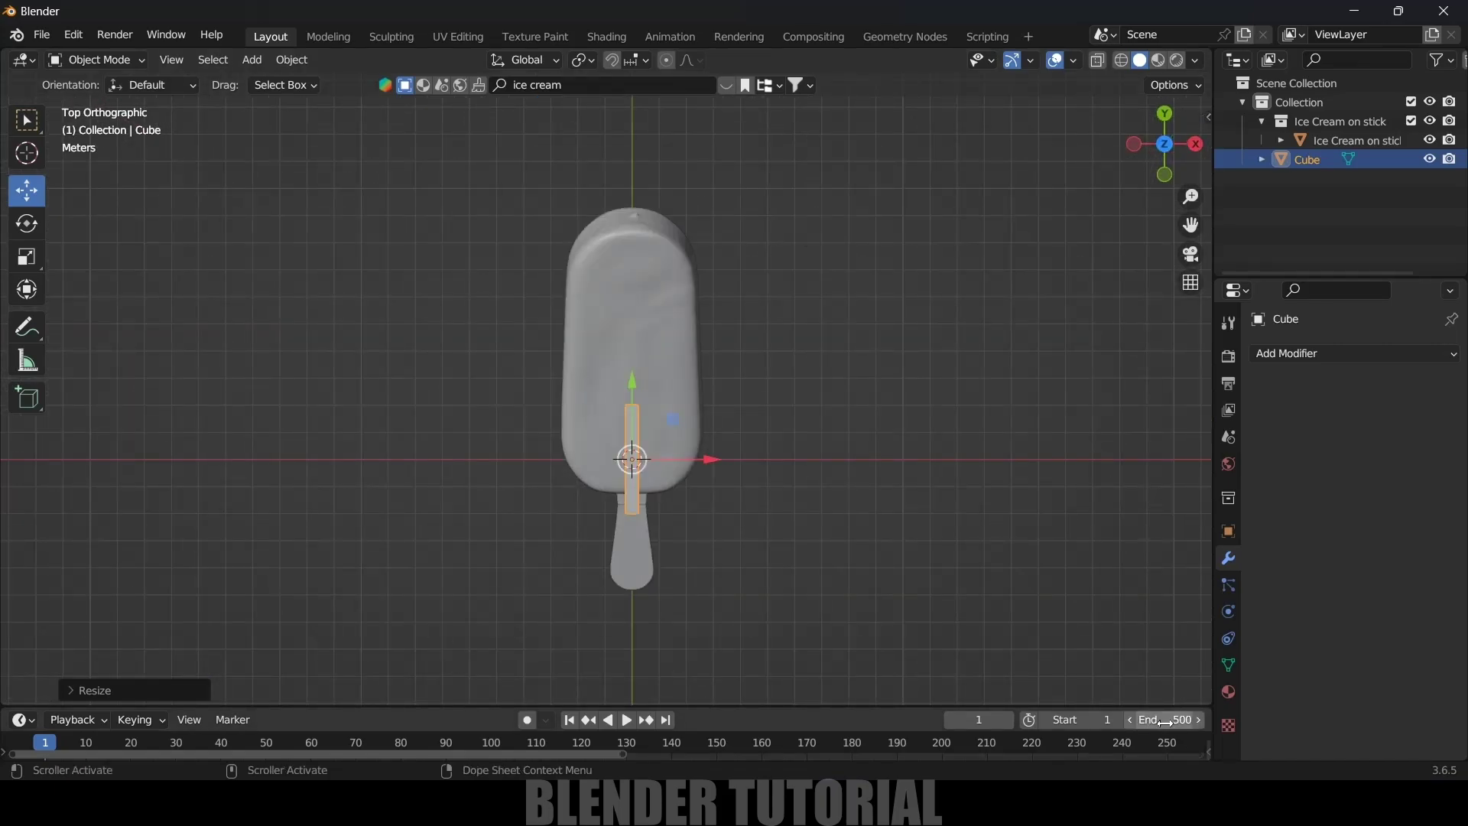
pyautogui.moveTo(631, 380); pyautogui.dragTo(623, 131)
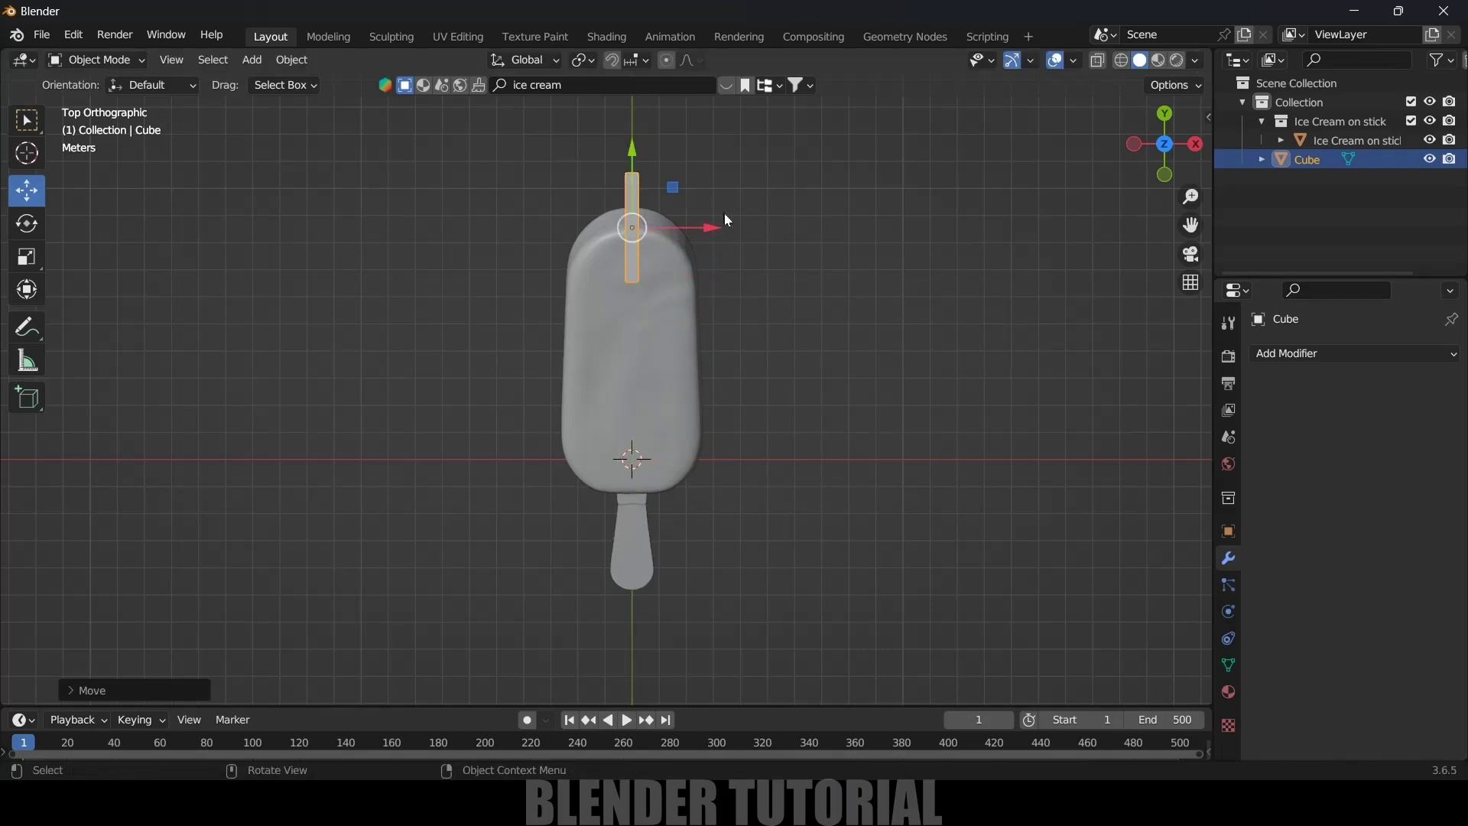
pyautogui.moveTo(707, 228); pyautogui.dragTo(550, 228)
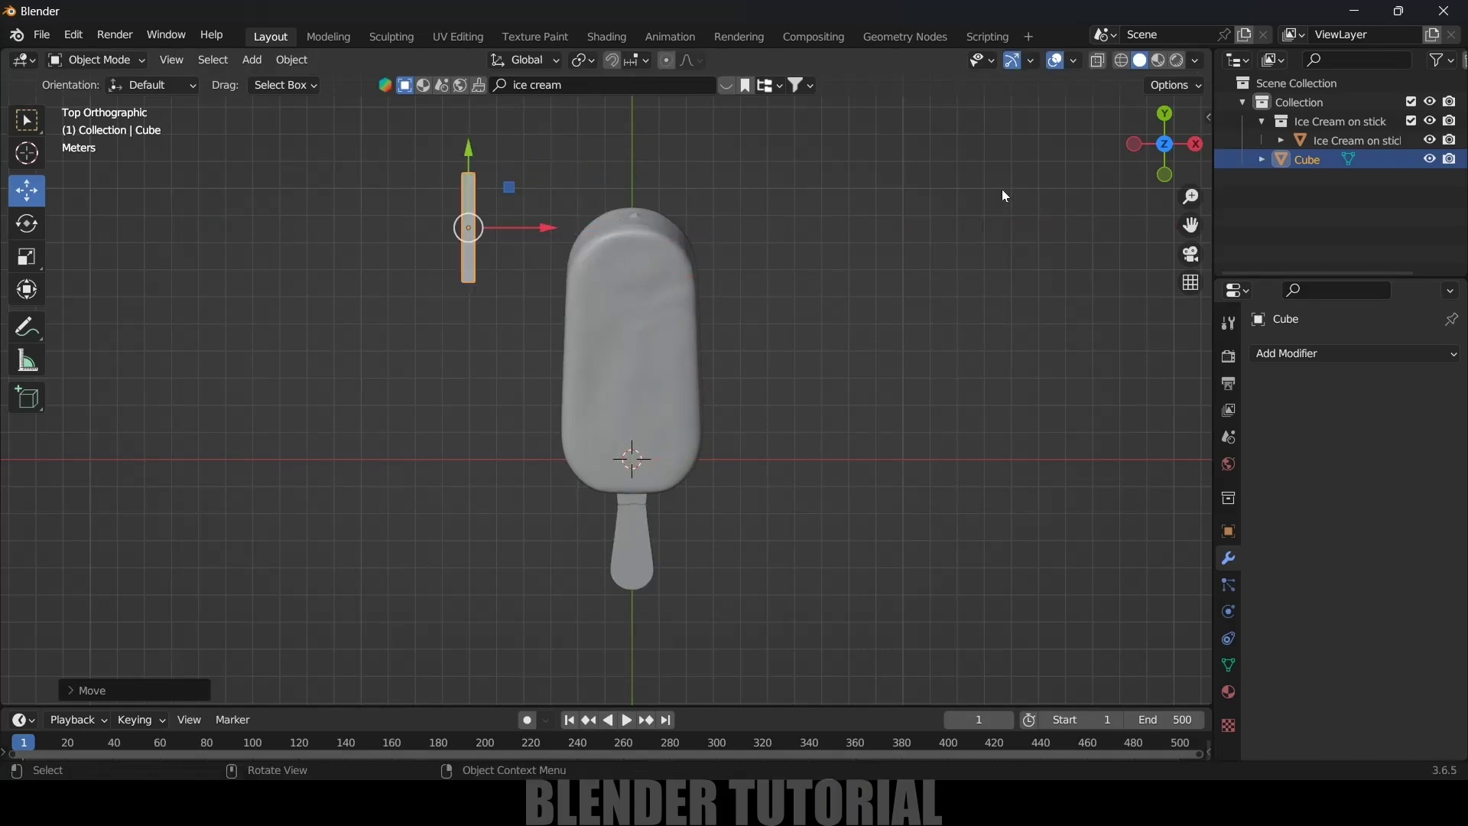
# - Keyframe the bar's location at frame 1, then move it right and keyframe again at frame 99
pyautogui.press('i')
pyautogui.click(959, 213)
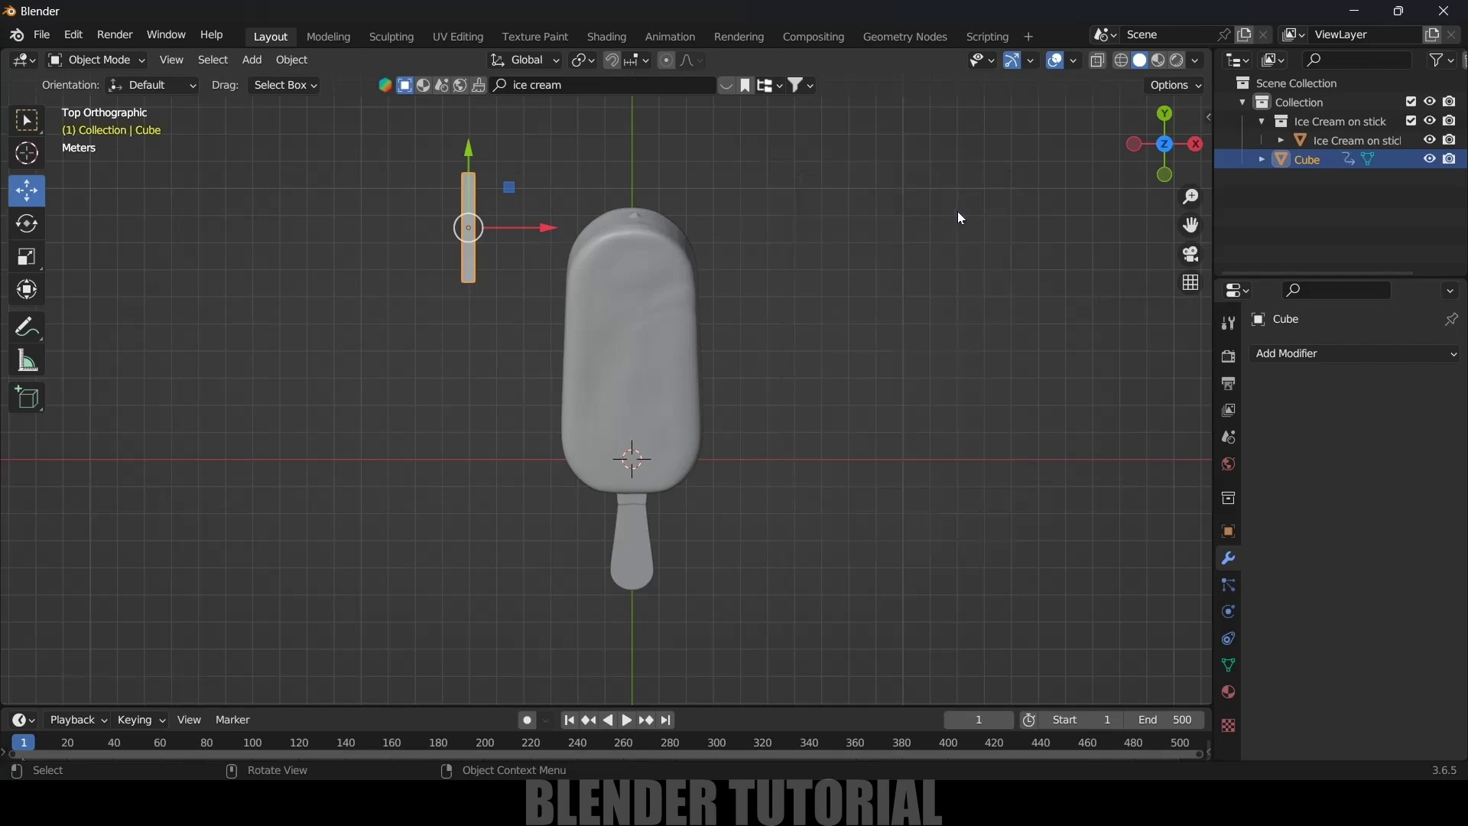
pyautogui.click(255, 745)
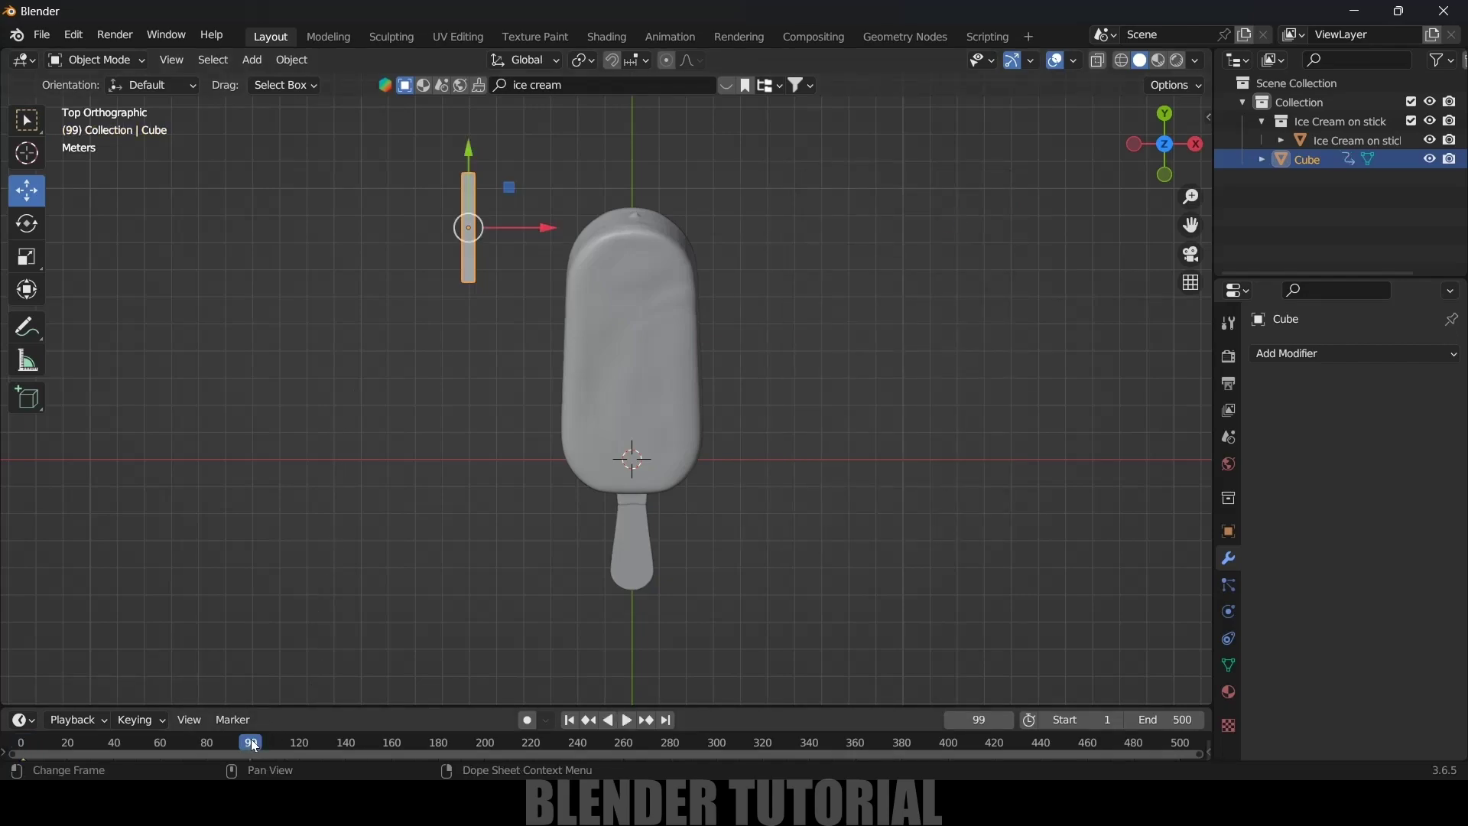
pyautogui.press('g')
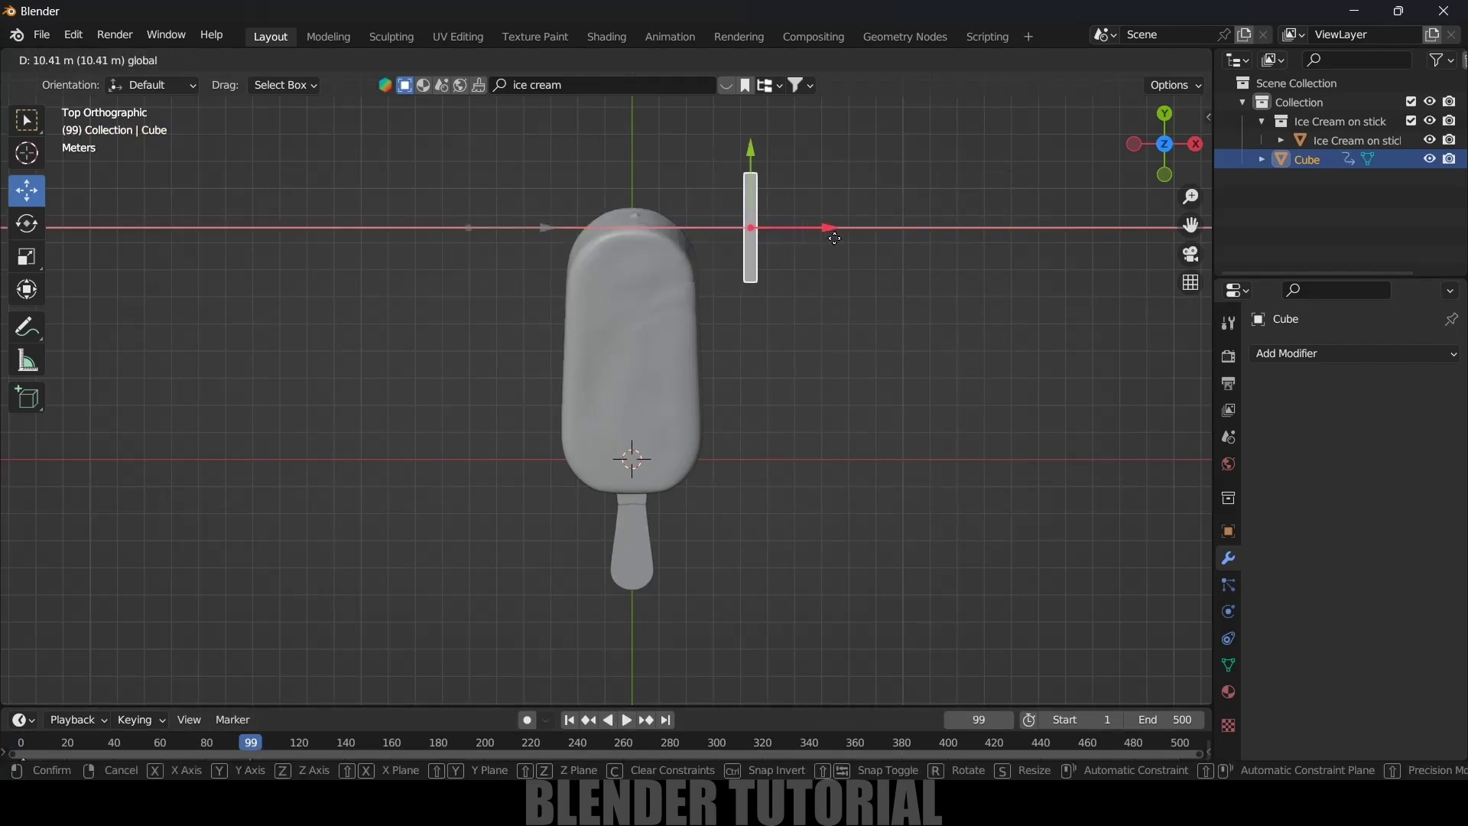
pyautogui.click(772, 229)
pyautogui.moveTo(779, 163); pyautogui.dragTo(787, 224)
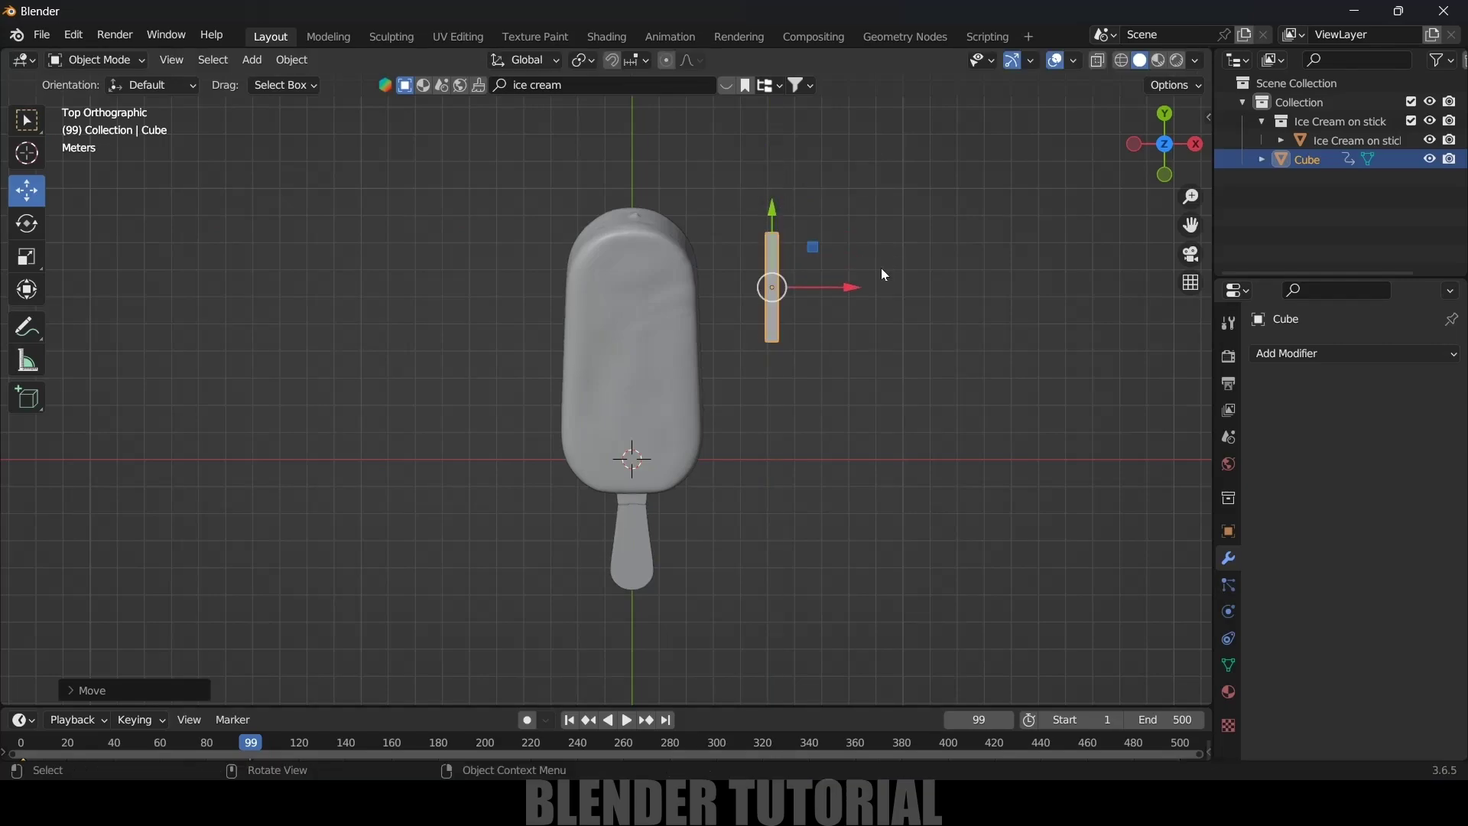
pyautogui.press('i')
pyautogui.click(873, 212)
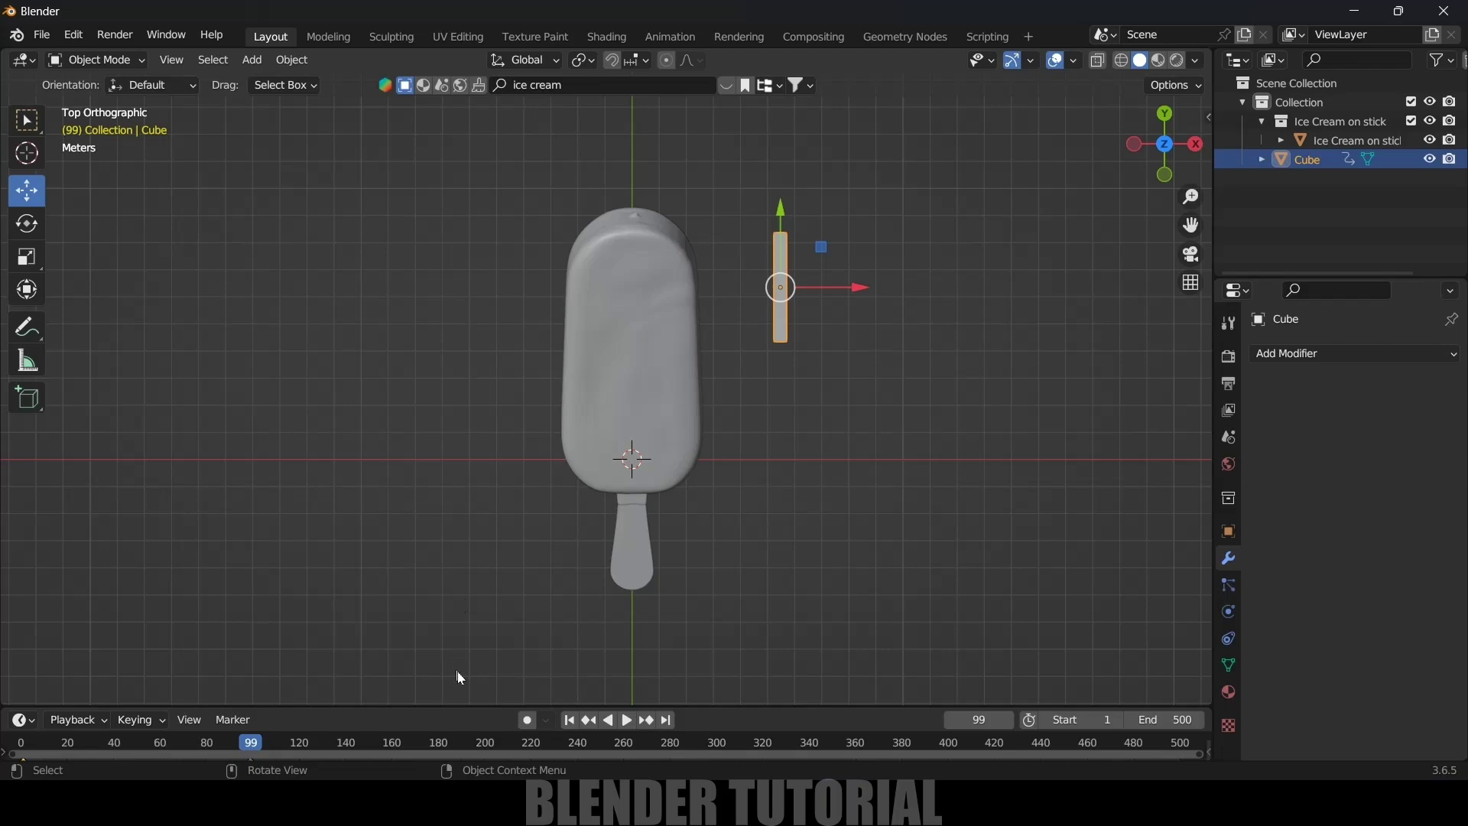
# - At frame 200, move the stick left and down and keyframe its location
pyautogui.moveTo(459, 705); pyautogui.dragTo(466, 654)
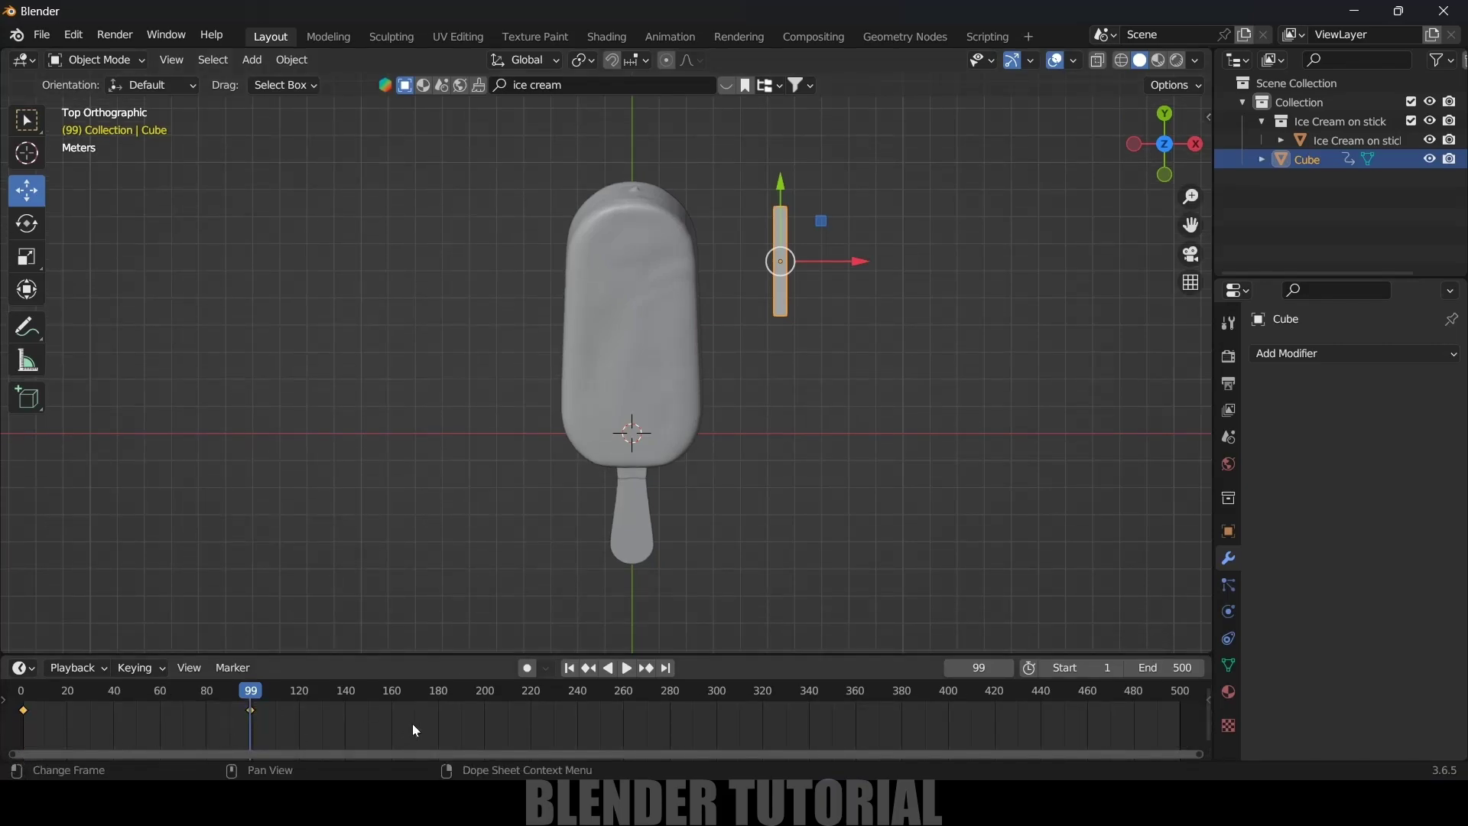
pyautogui.click(485, 692)
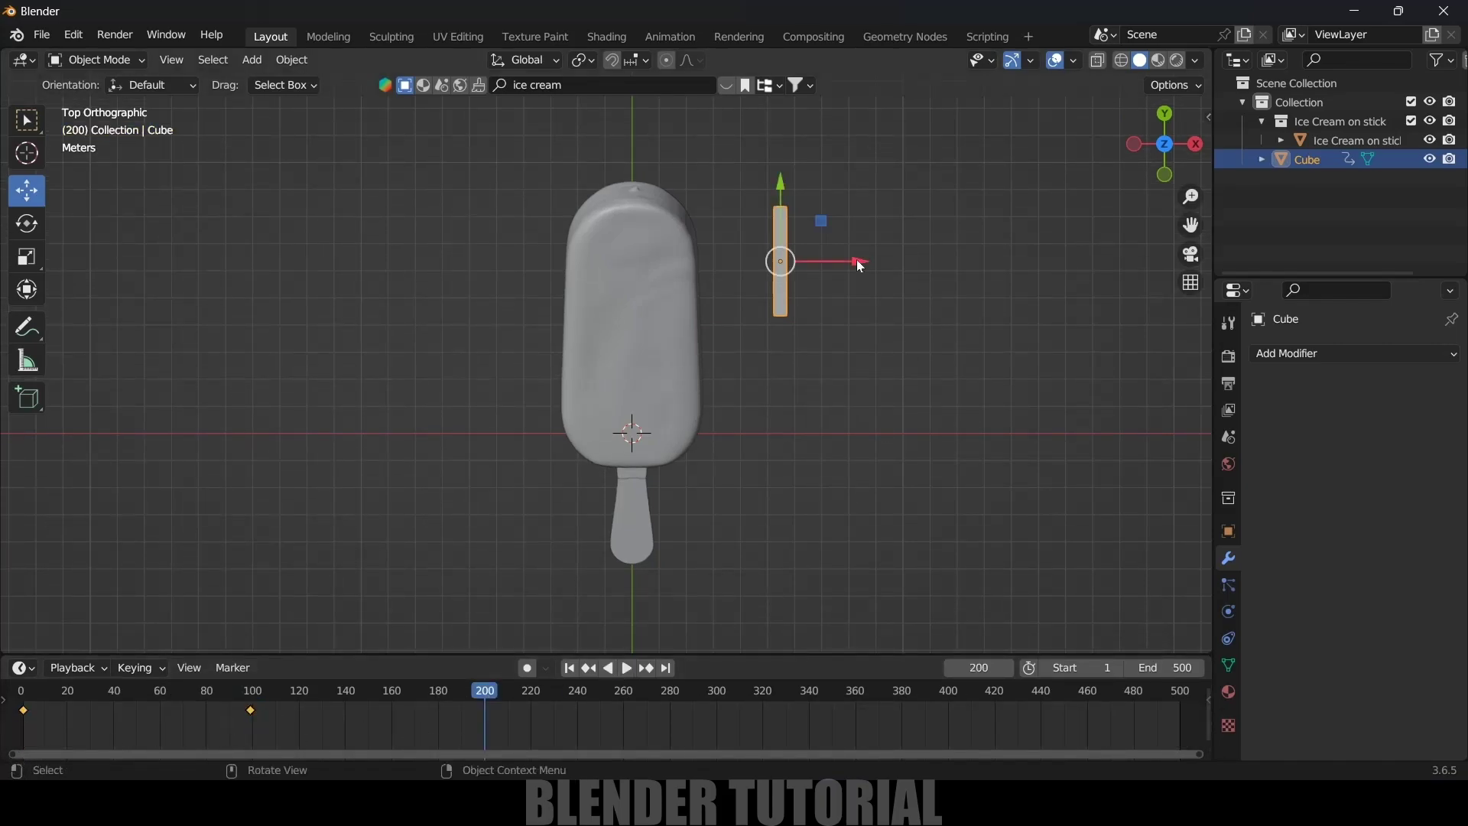
pyautogui.moveTo(860, 261); pyautogui.dragTo(551, 304)
pyautogui.moveTo(479, 184); pyautogui.dragTo(481, 249)
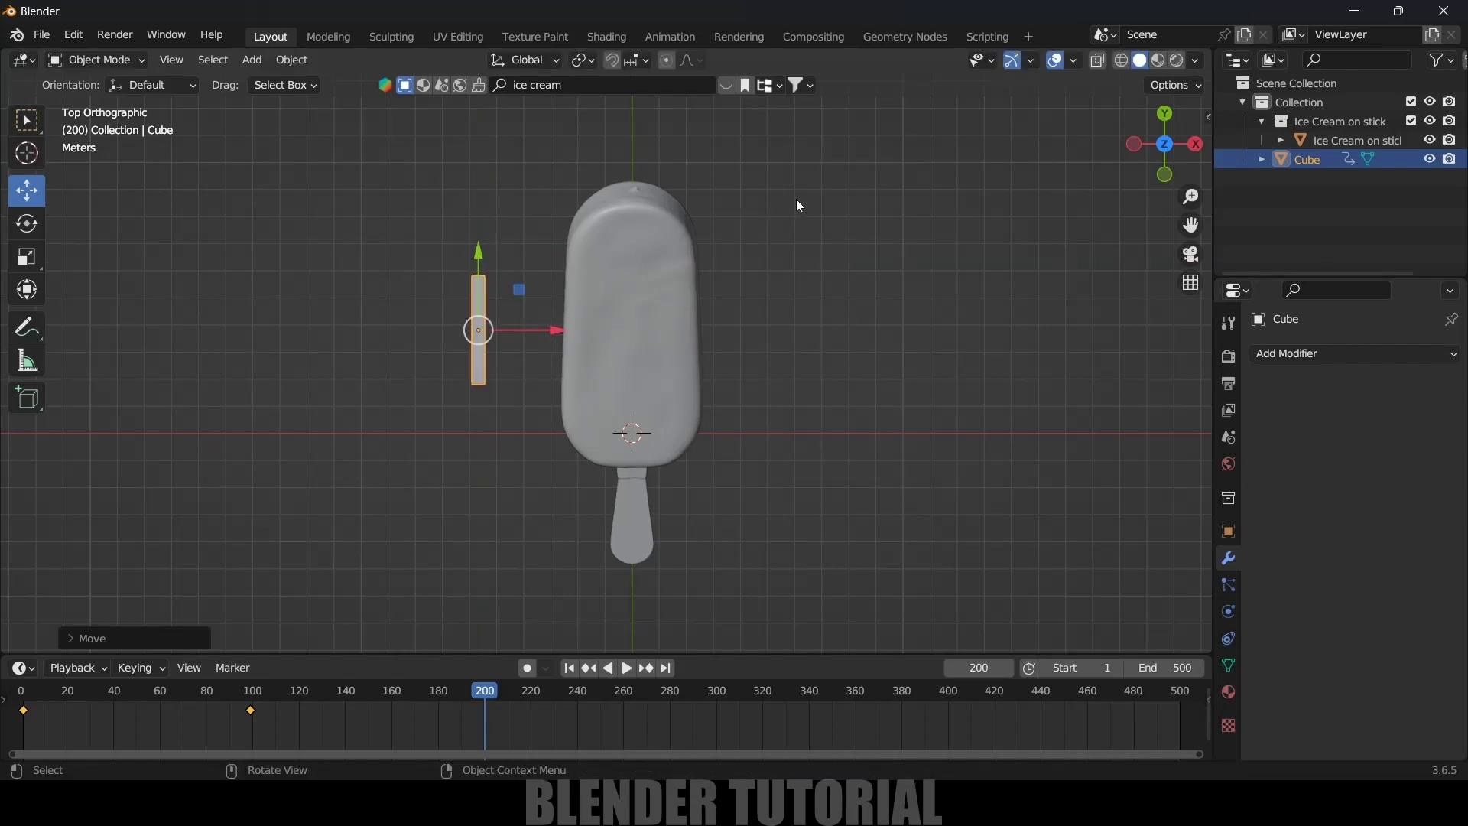
pyautogui.press('i')
pyautogui.click(795, 200)
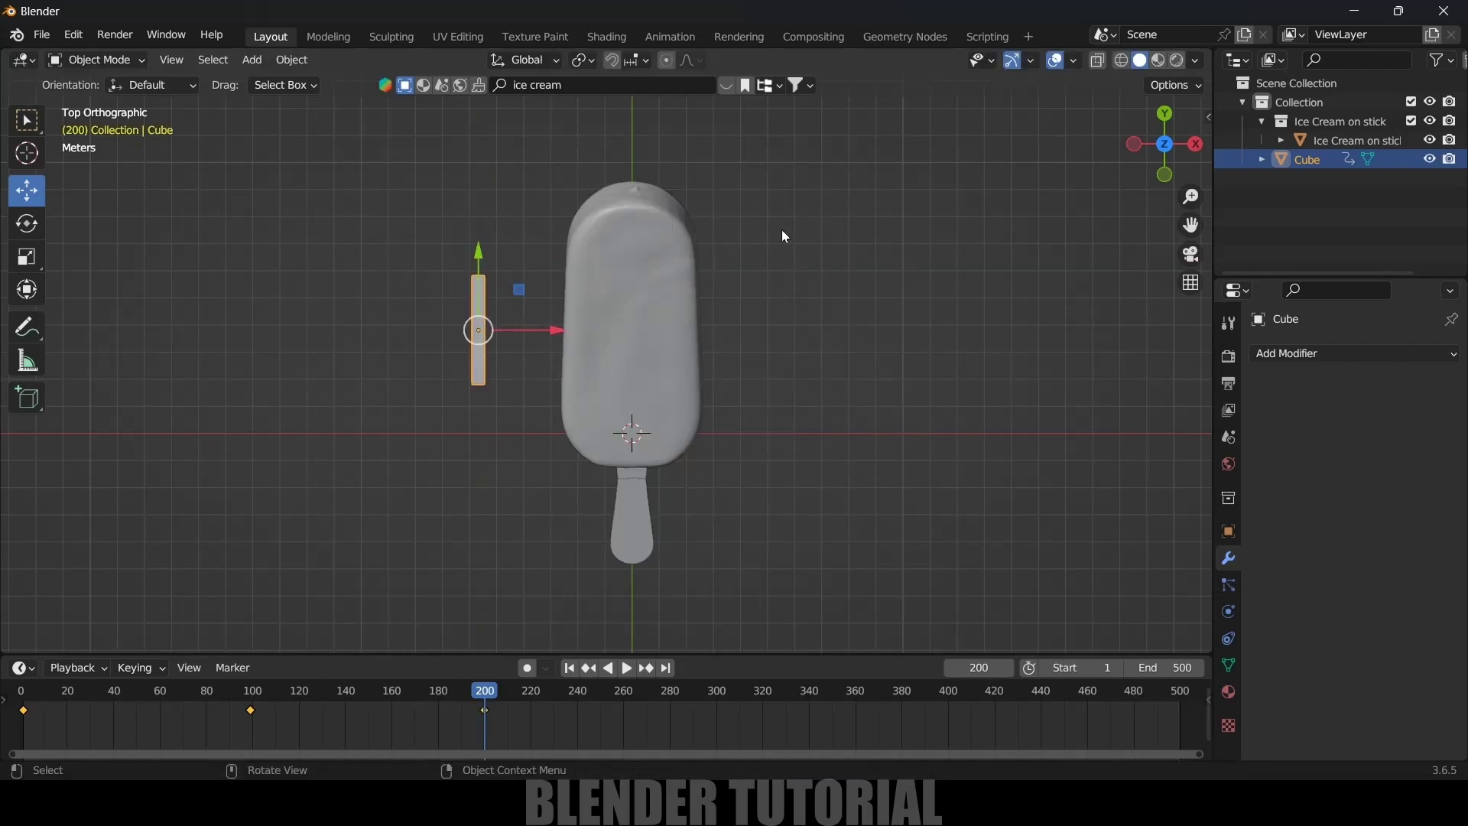
# - Keyframe the stick moved right at frame 300 and back left beside the ice cream at frame 401
pyautogui.click(717, 693)
pyautogui.moveTo(565, 346); pyautogui.dragTo(849, 331)
pyautogui.moveTo(765, 252); pyautogui.dragTo(770, 320)
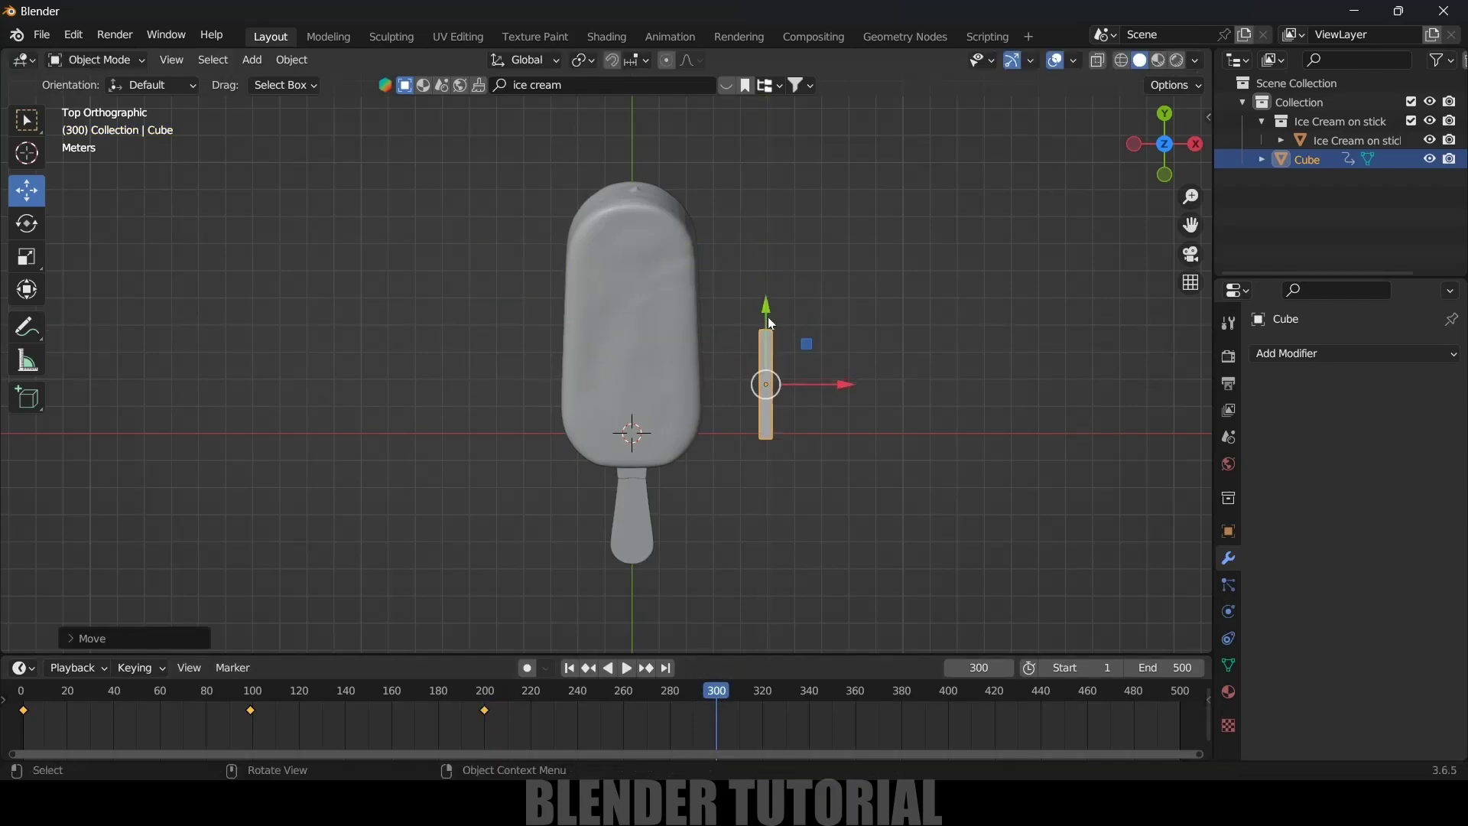
pyautogui.press('i')
pyautogui.click(898, 286)
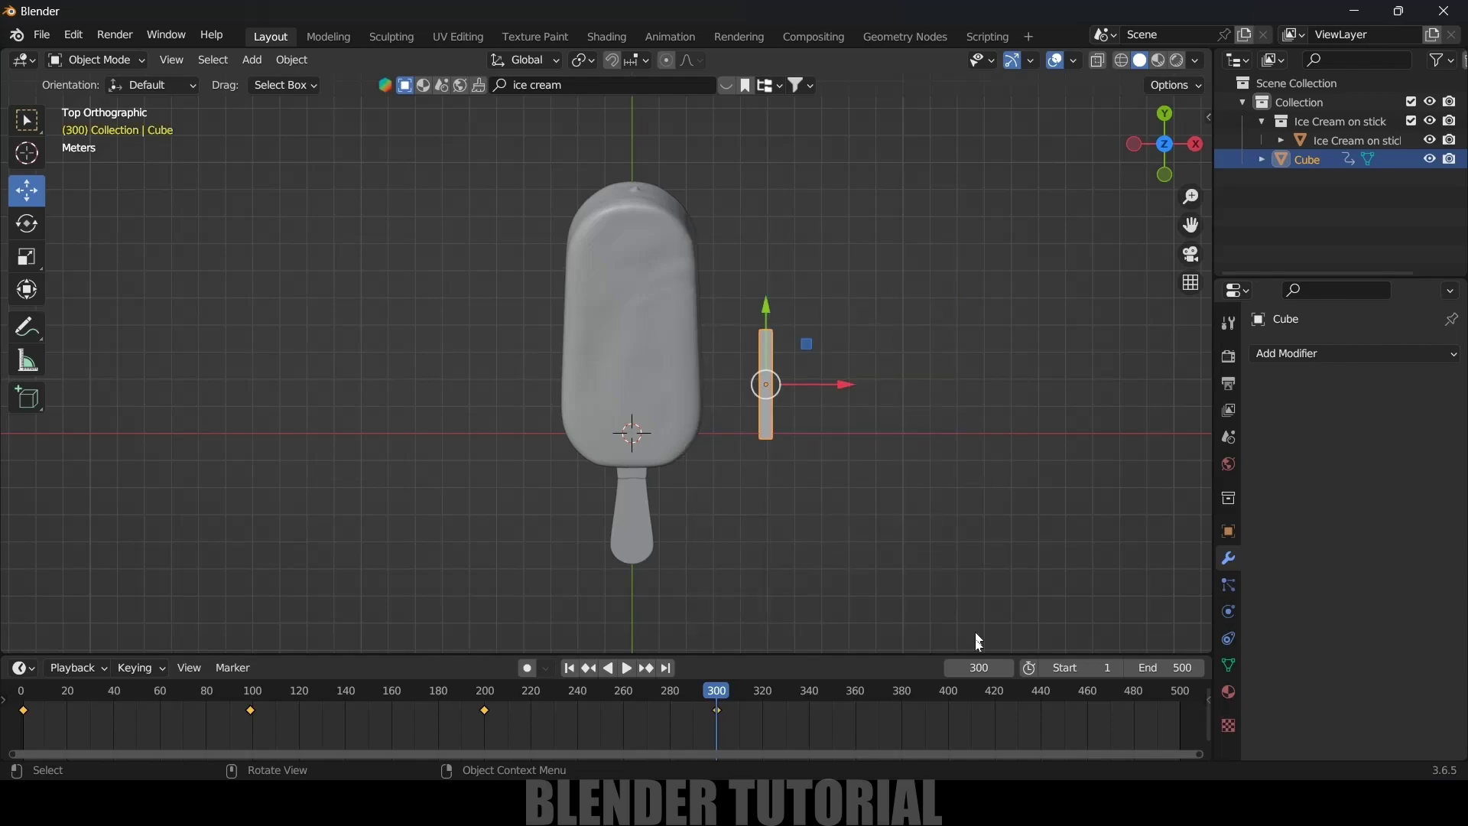
pyautogui.click(952, 697)
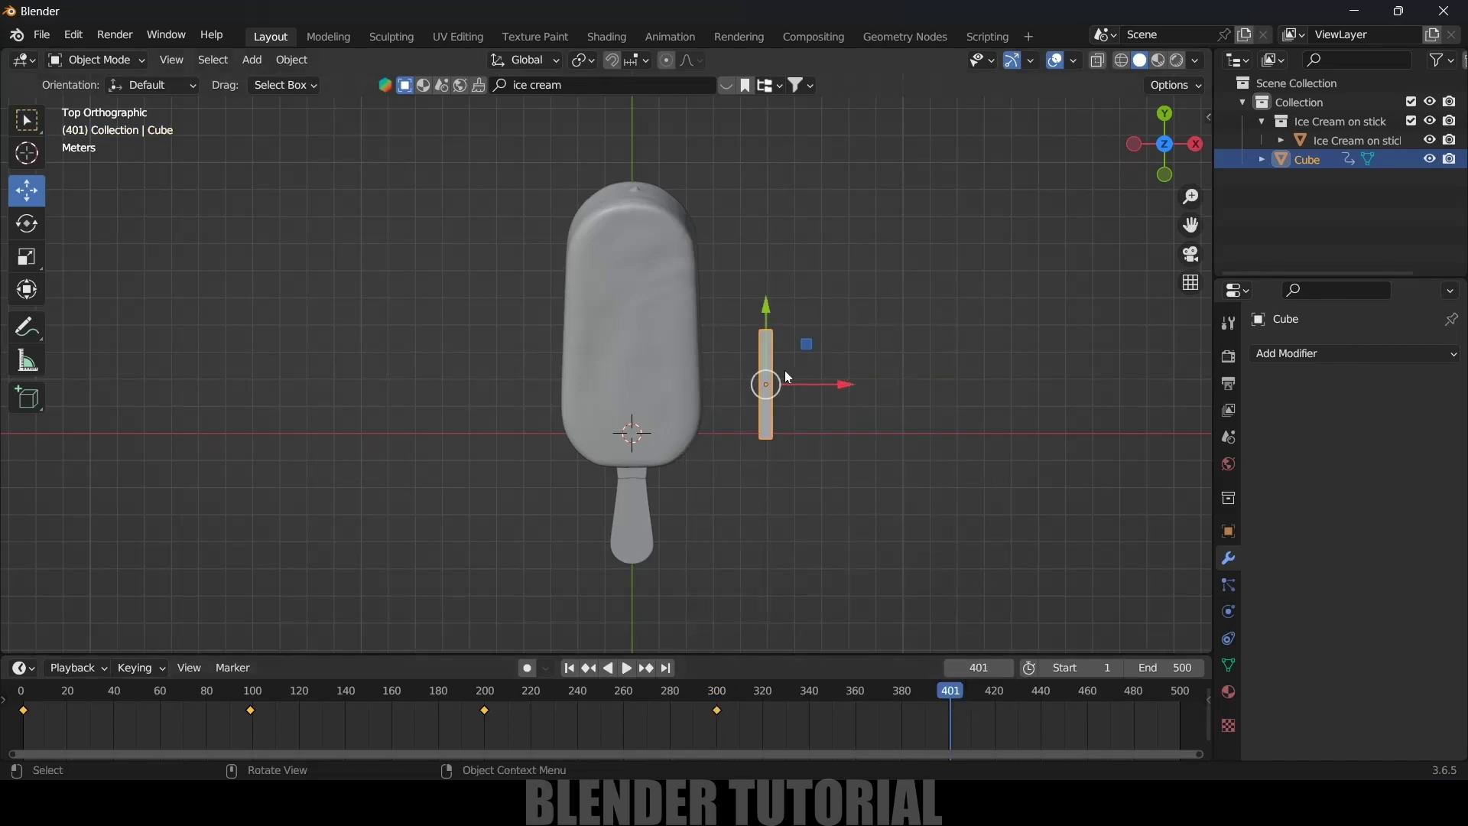
pyautogui.moveTo(841, 382); pyautogui.dragTo(486, 369)
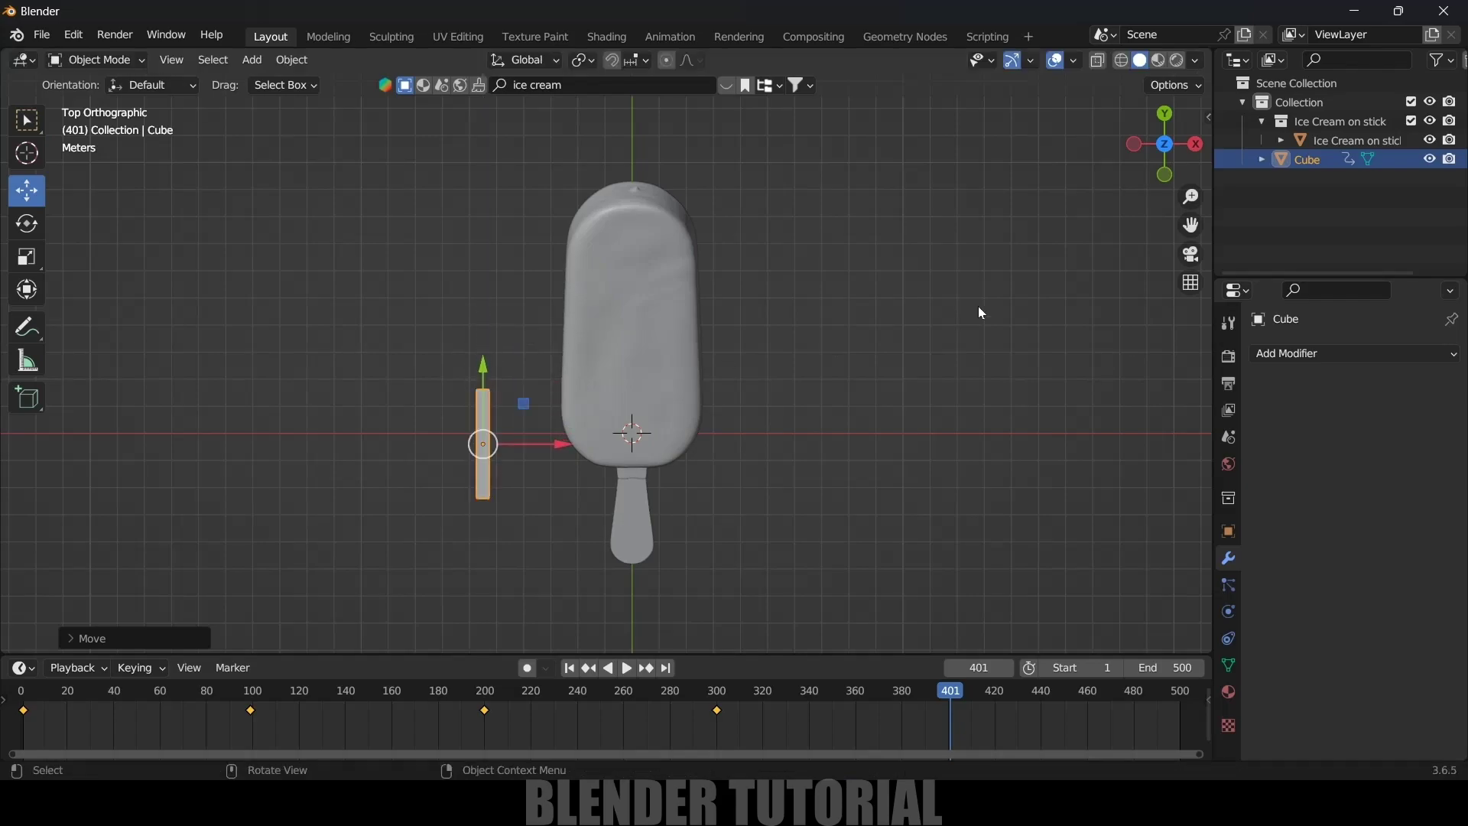
pyautogui.press('i')
pyautogui.click(891, 249)
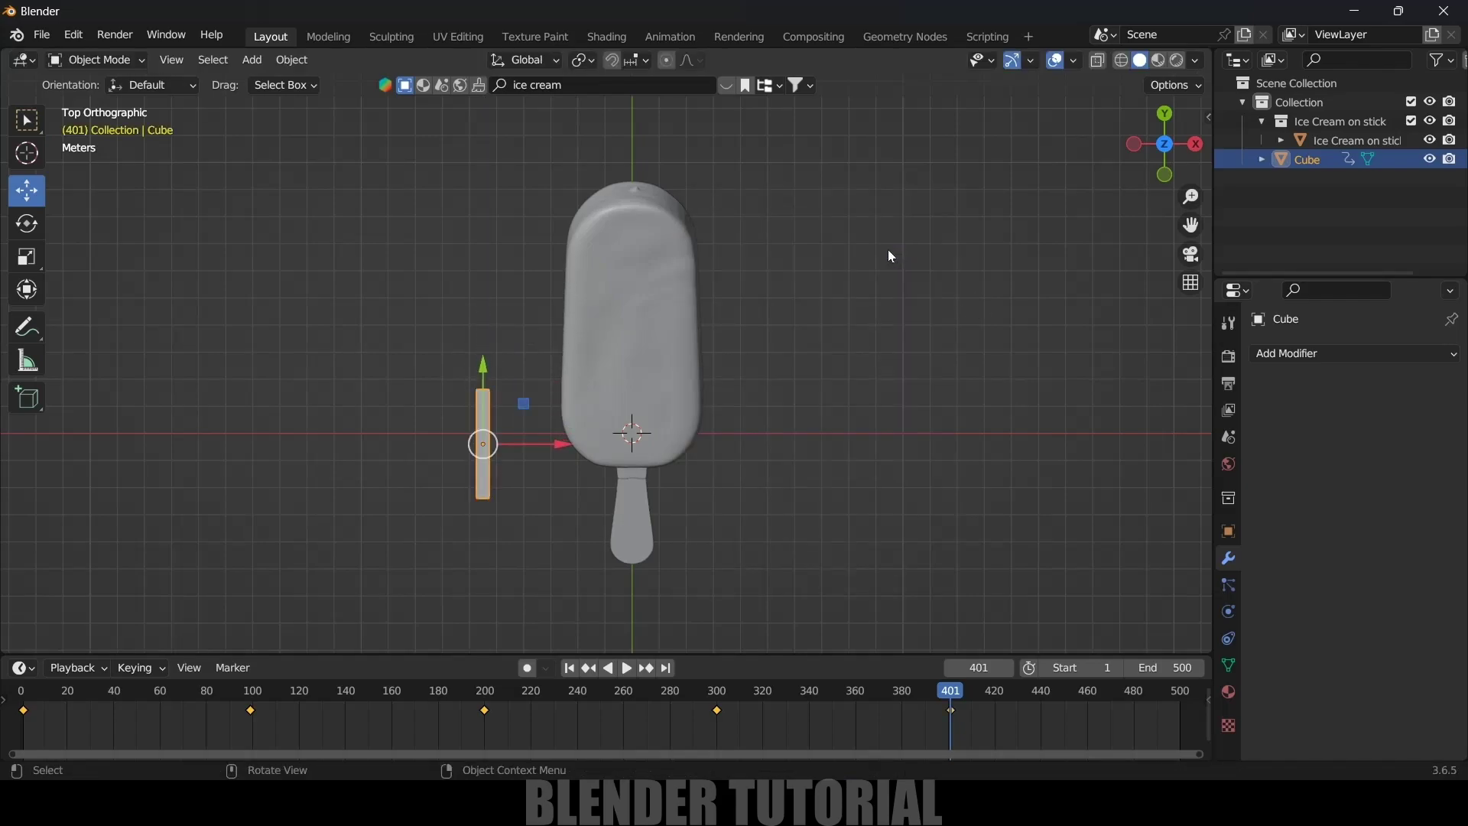
# - Play the stick's sweep animation from frame 1 and orbit to view the ice cream at an angle
pyautogui.click(569, 668)
pyautogui.press('space')
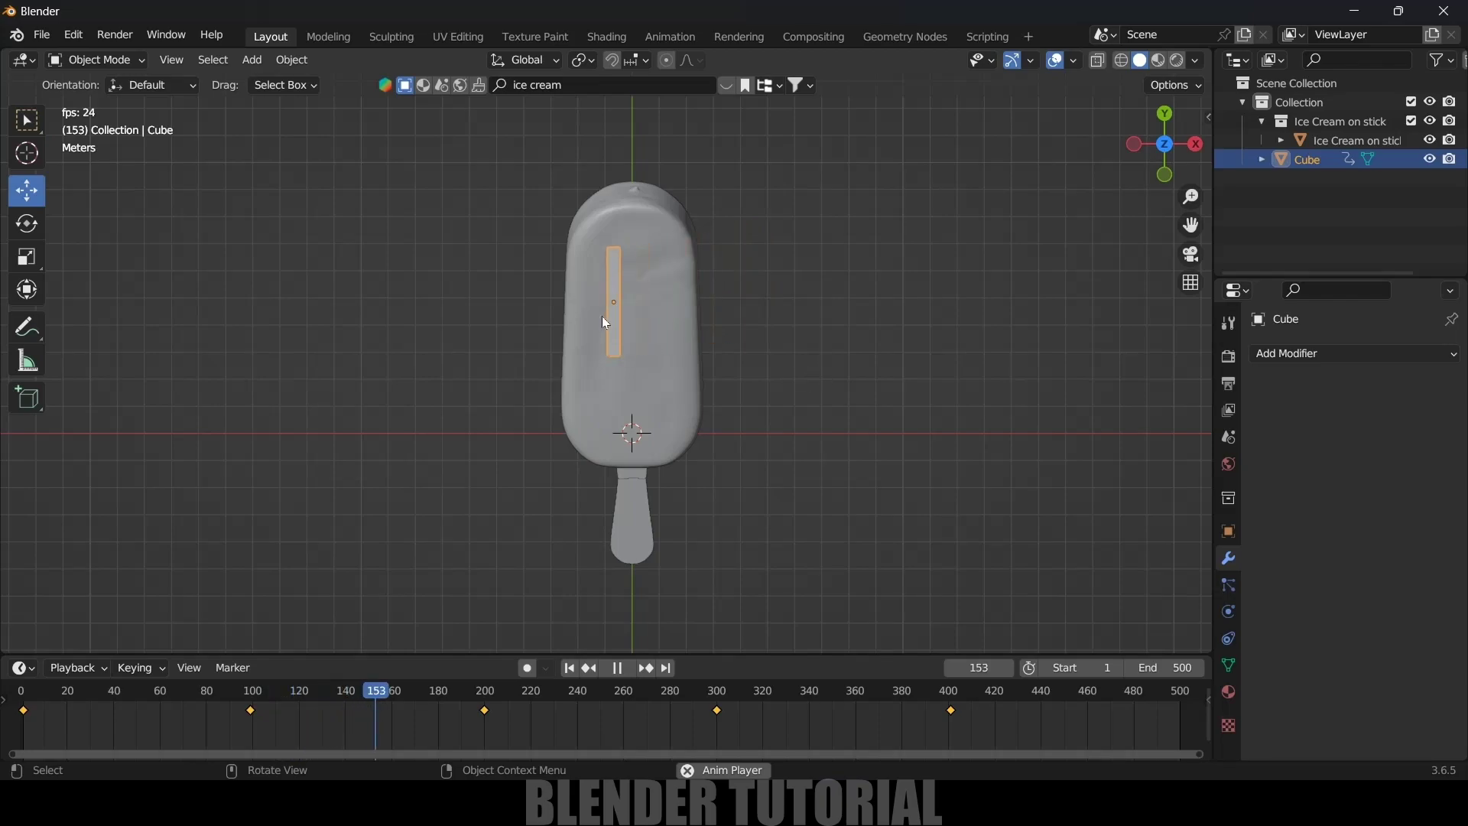
pyautogui.press('space')
pyautogui.moveTo(726, 428); pyautogui.dragTo(686, 83, button='middle')
pyautogui.scroll(-1, 790, 213)
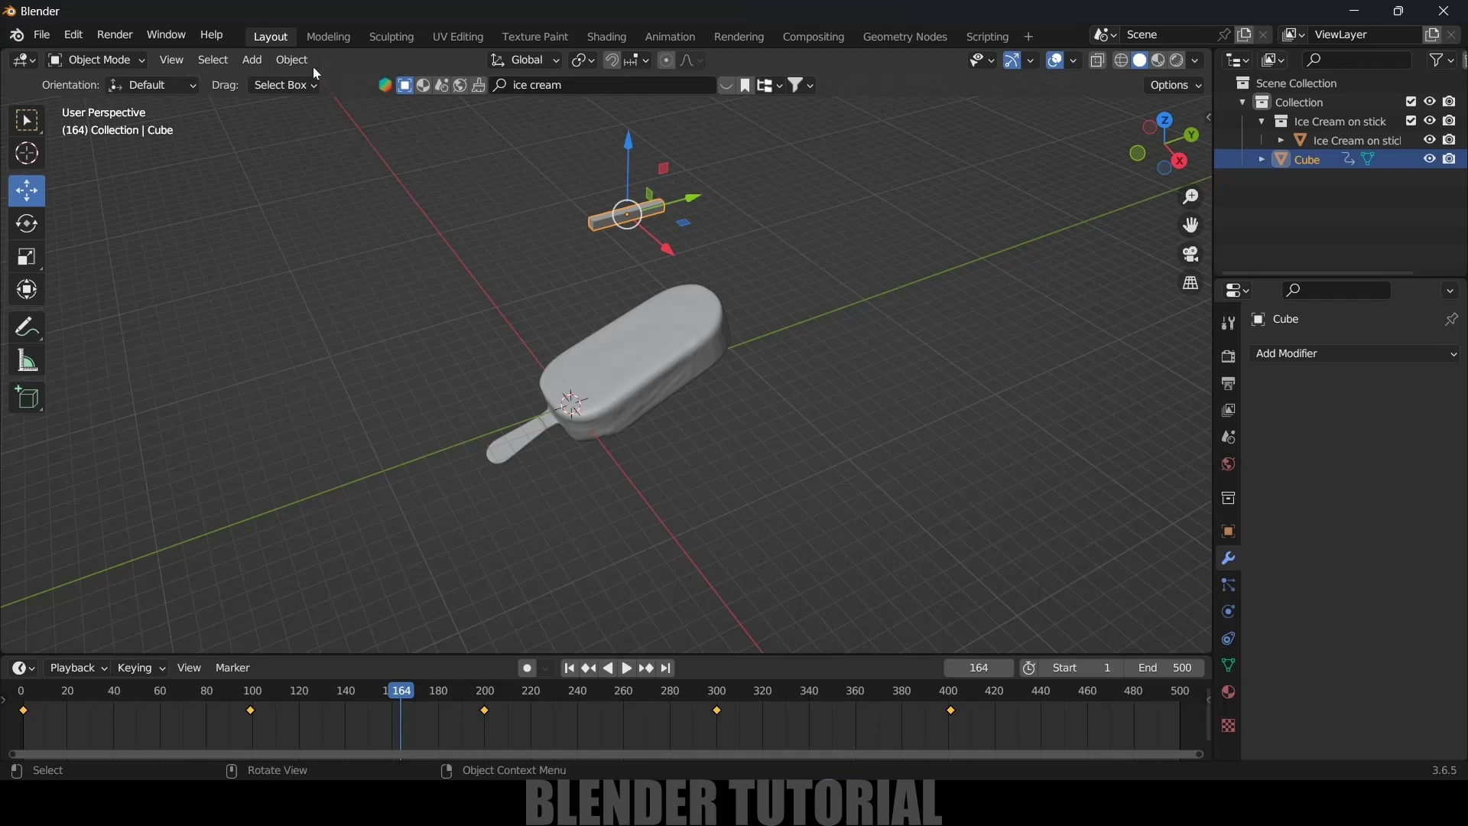
# - Add a Quick Liquid effect to the stick and enlarge the resulting Liquid Domain box
pyautogui.click(292, 59)
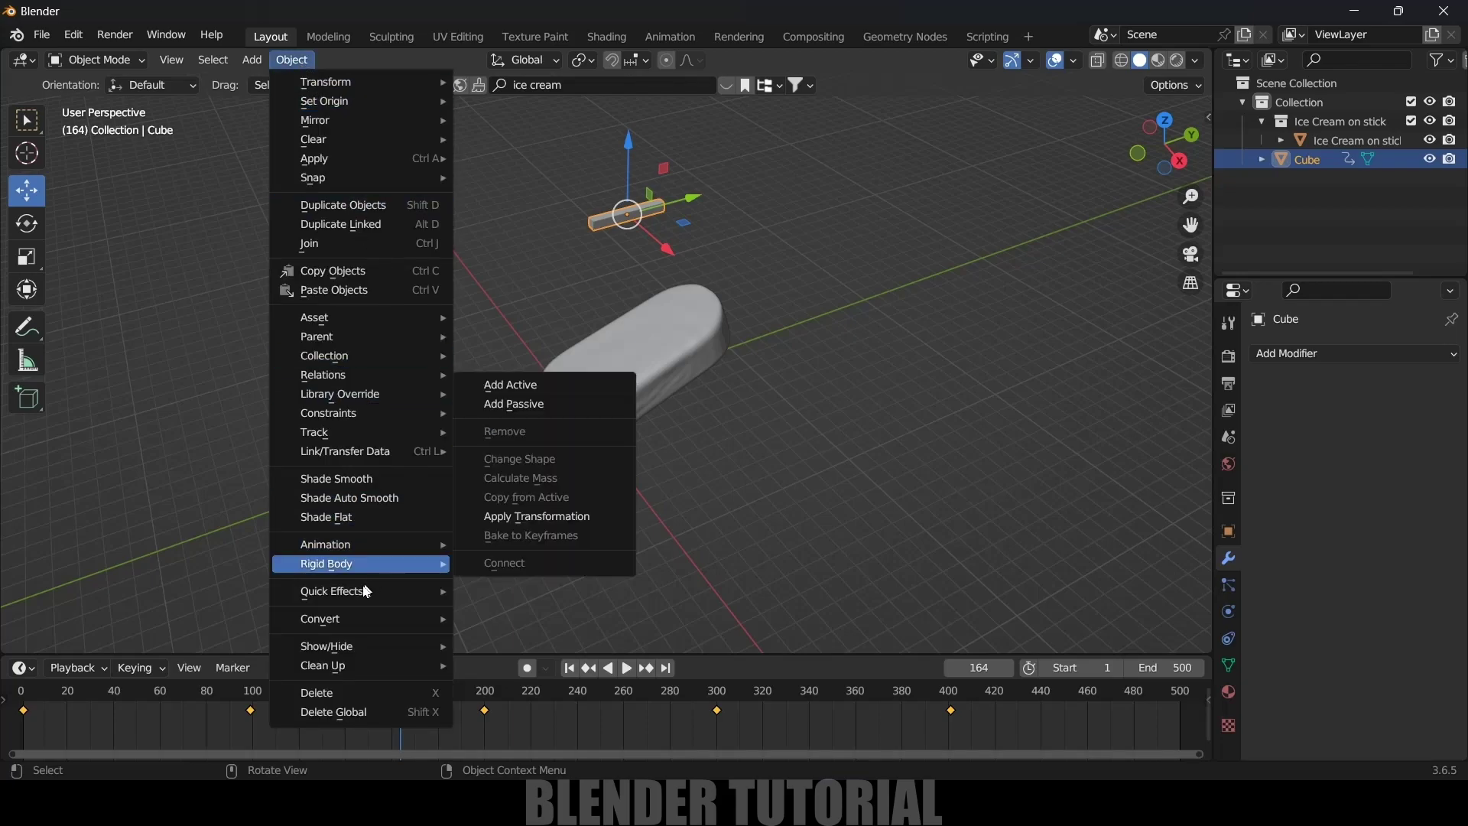
pyautogui.moveTo(360, 591)
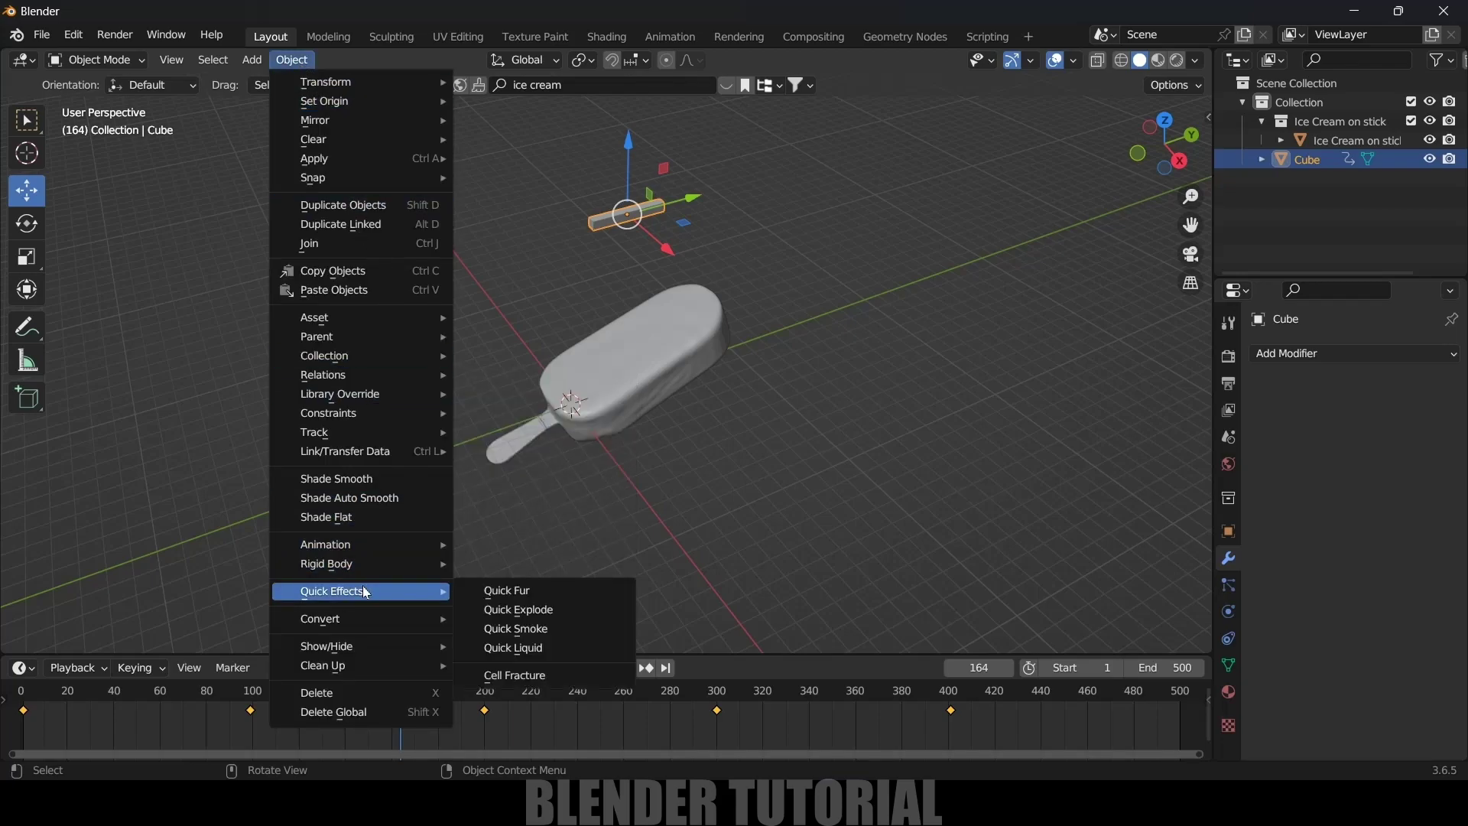
pyautogui.click(506, 650)
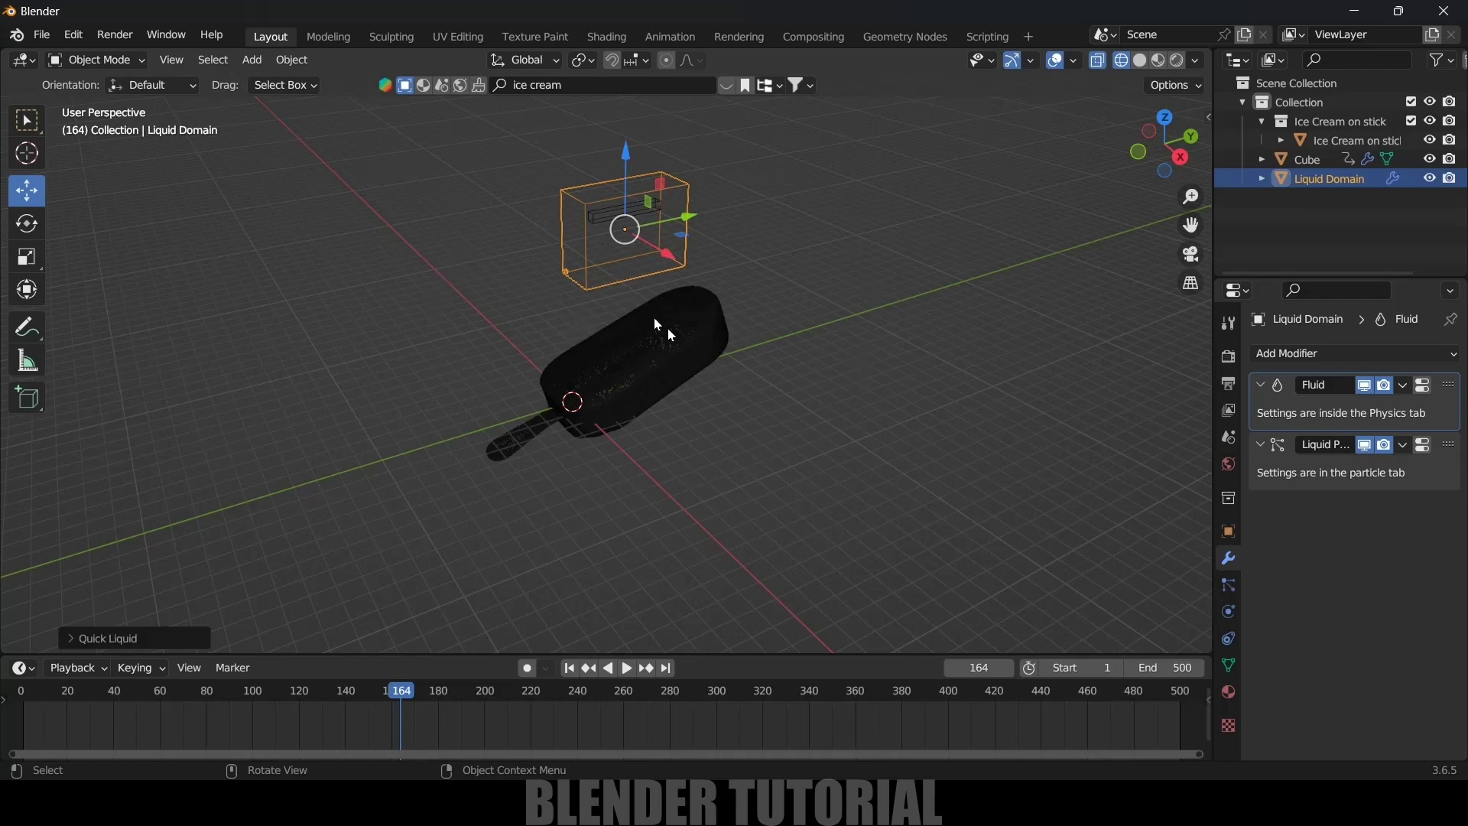
pyautogui.press('s')
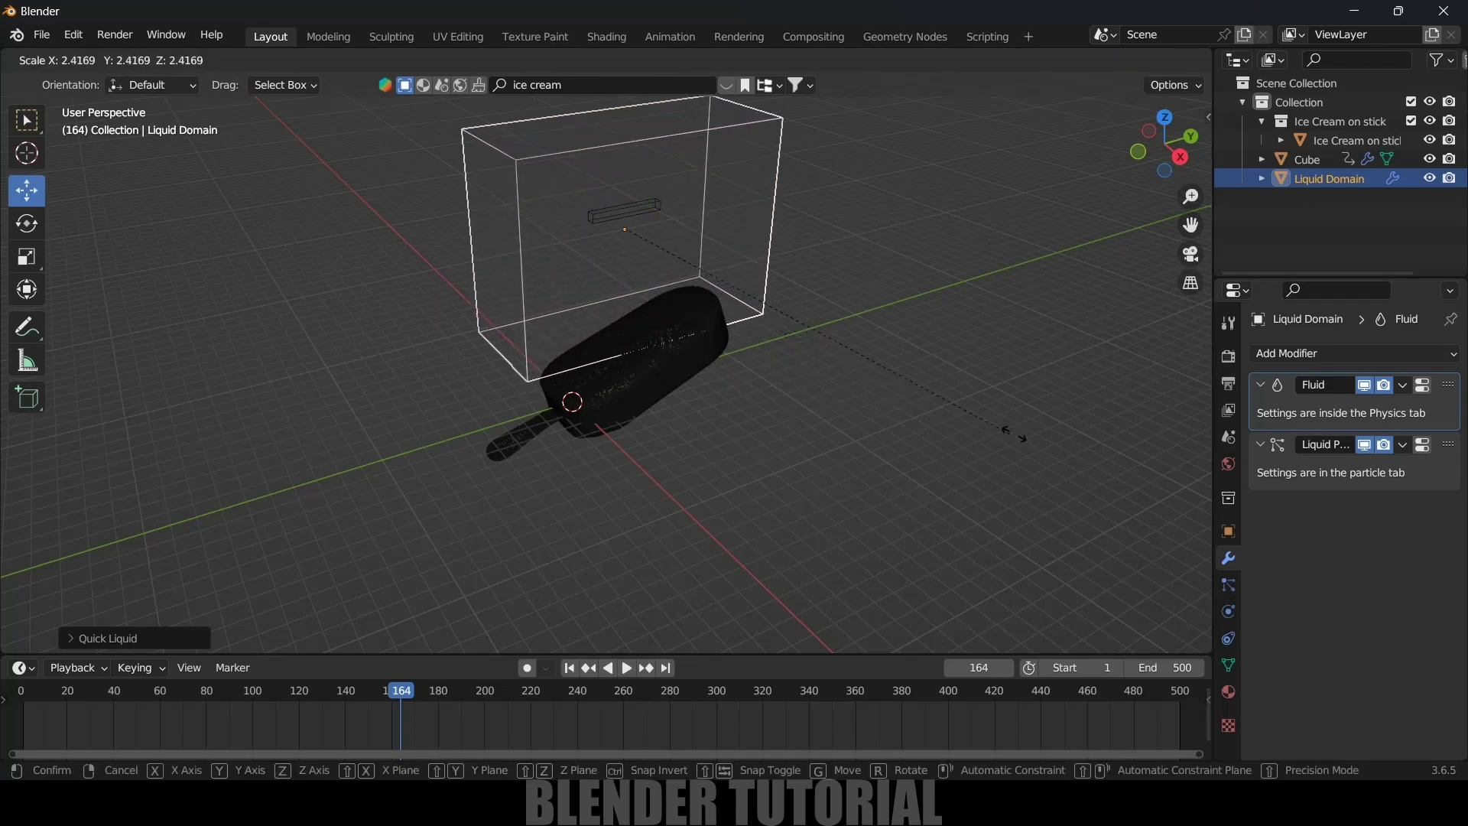
pyautogui.click(1017, 434)
pyautogui.press('KP_3')
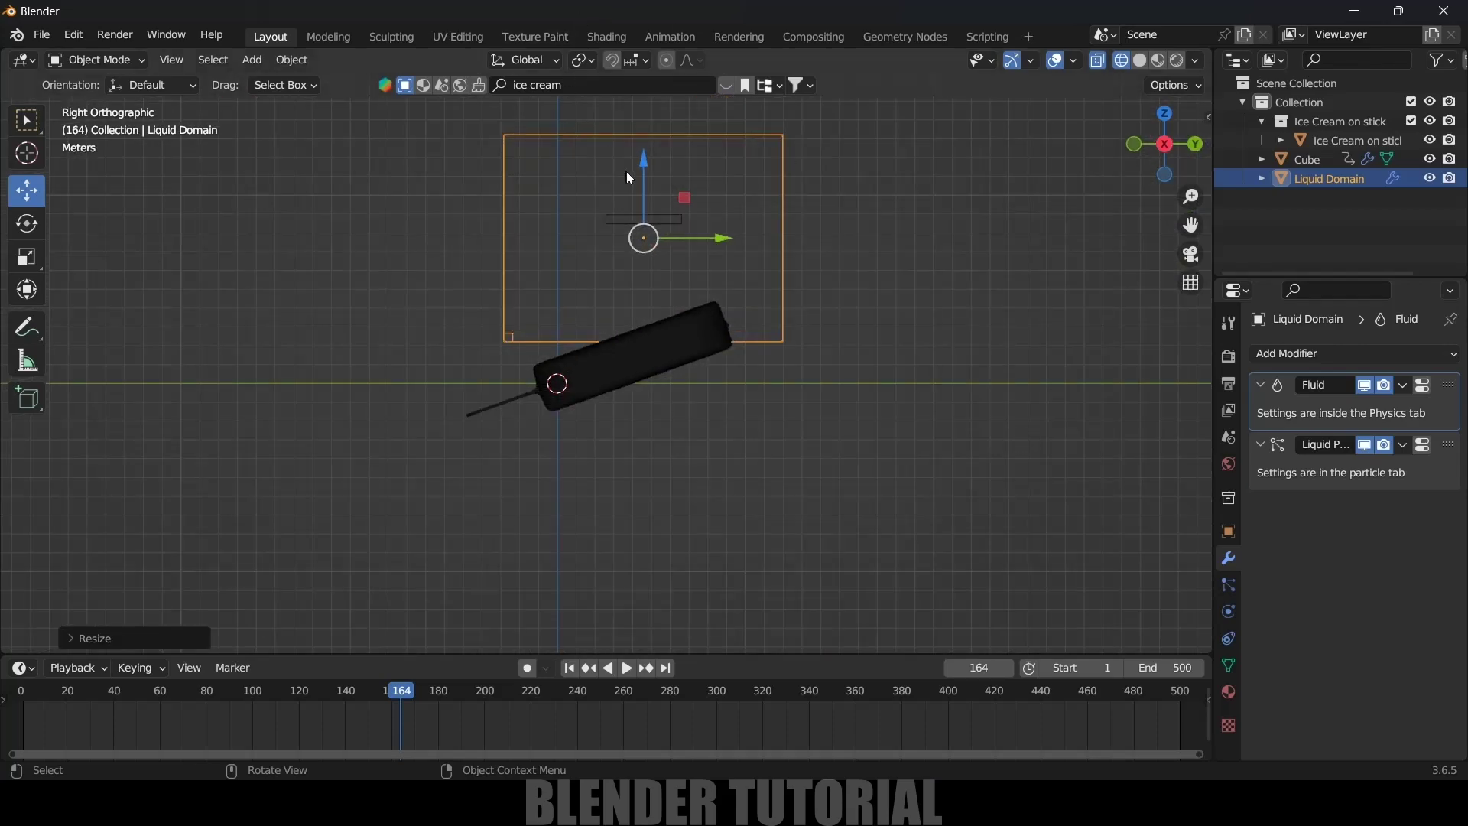
# - In right view, lower the domain box along Z and scale it larger
pyautogui.press('g')
pyautogui.press('z')
pyautogui.click(690, 464)
pyautogui.press('s')
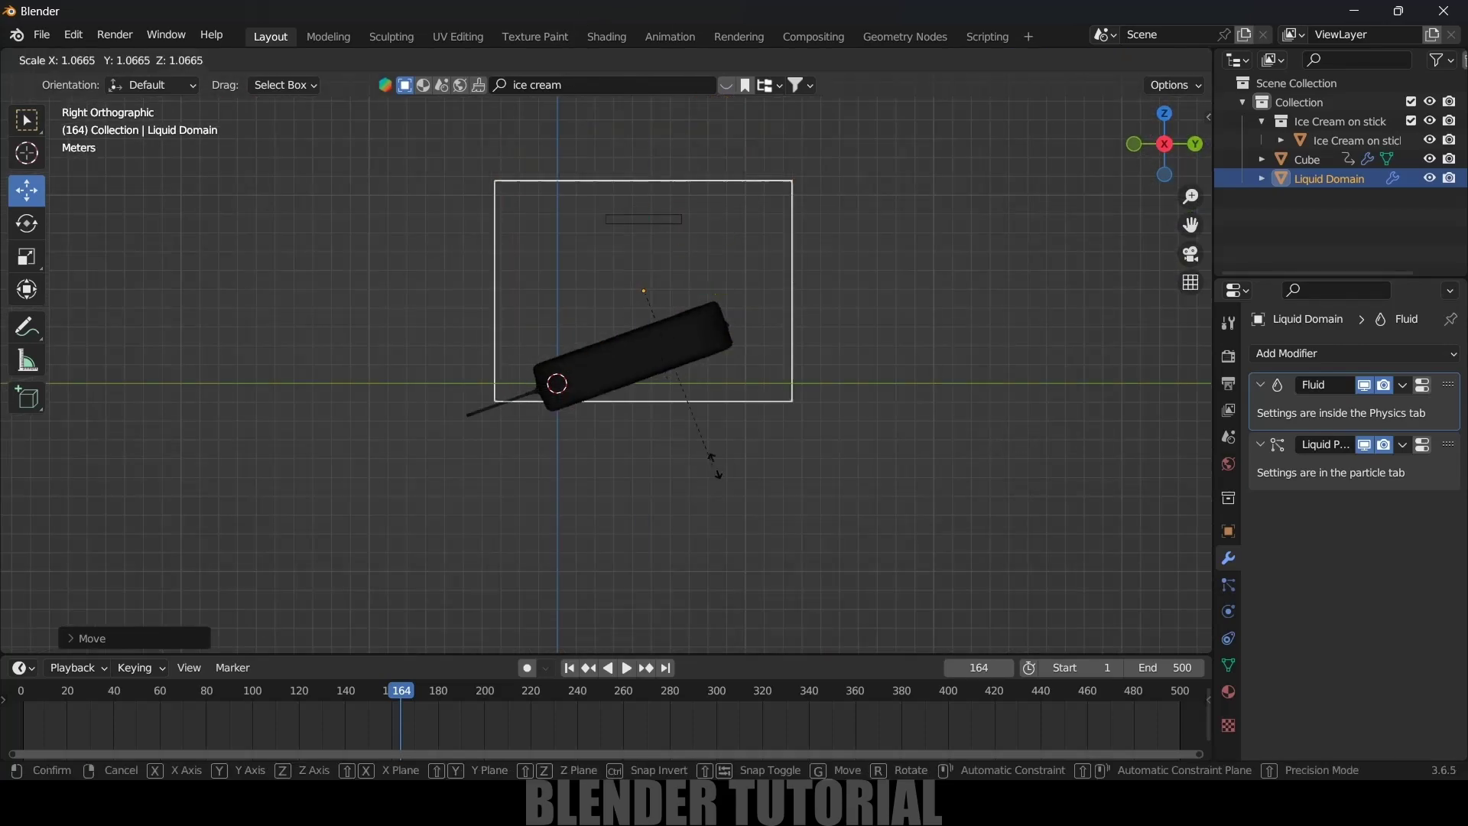
pyautogui.click(787, 469)
pyautogui.moveTo(703, 290); pyautogui.dragTo(612, 289)
pyautogui.press('s')
pyautogui.click(707, 405)
# - In front view, shift the domain box right over the ice cream and widen it along X
pyautogui.press('KP_1')
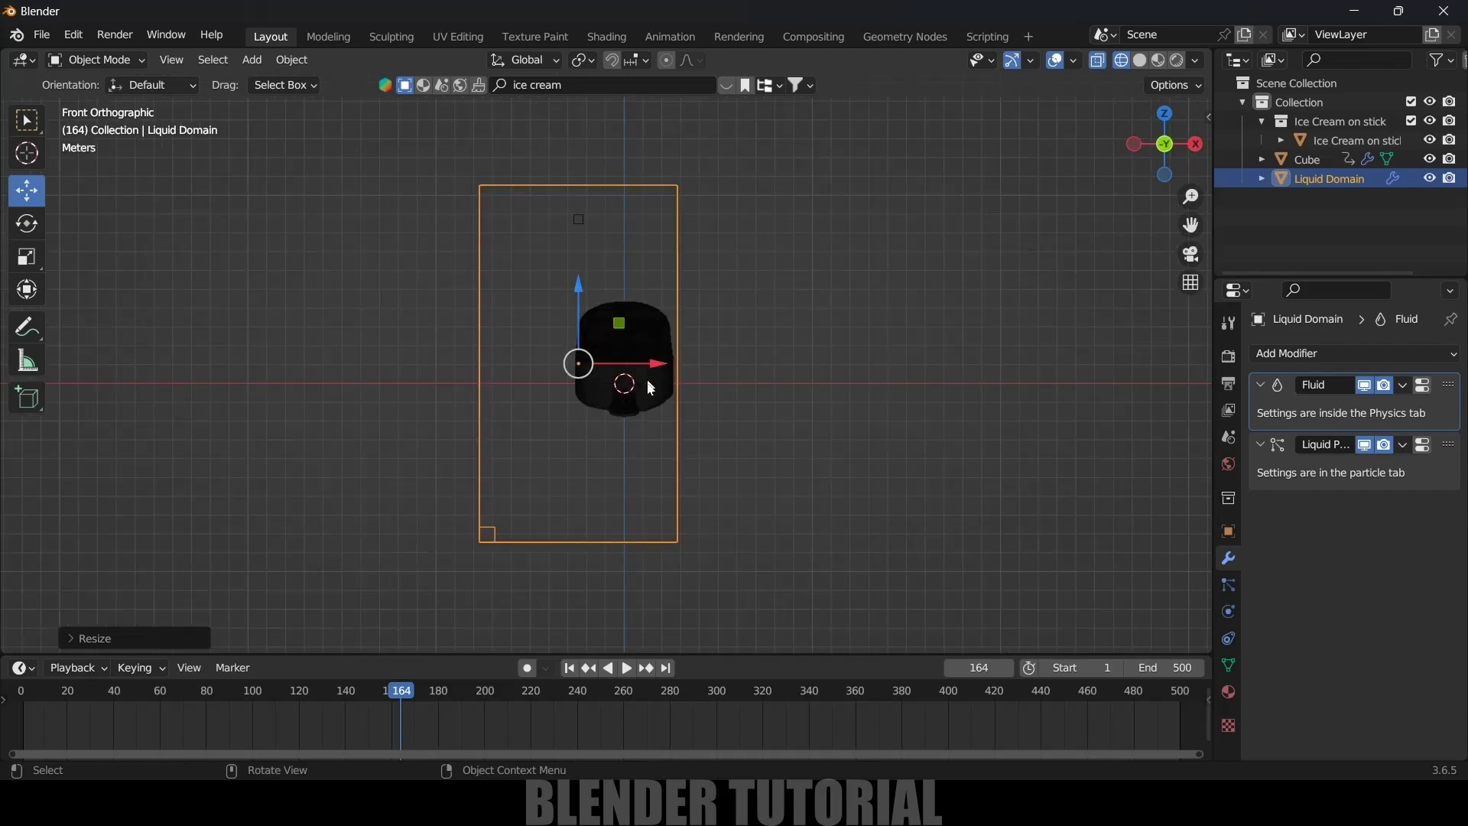
pyautogui.moveTo(655, 367); pyautogui.dragTo(706, 366)
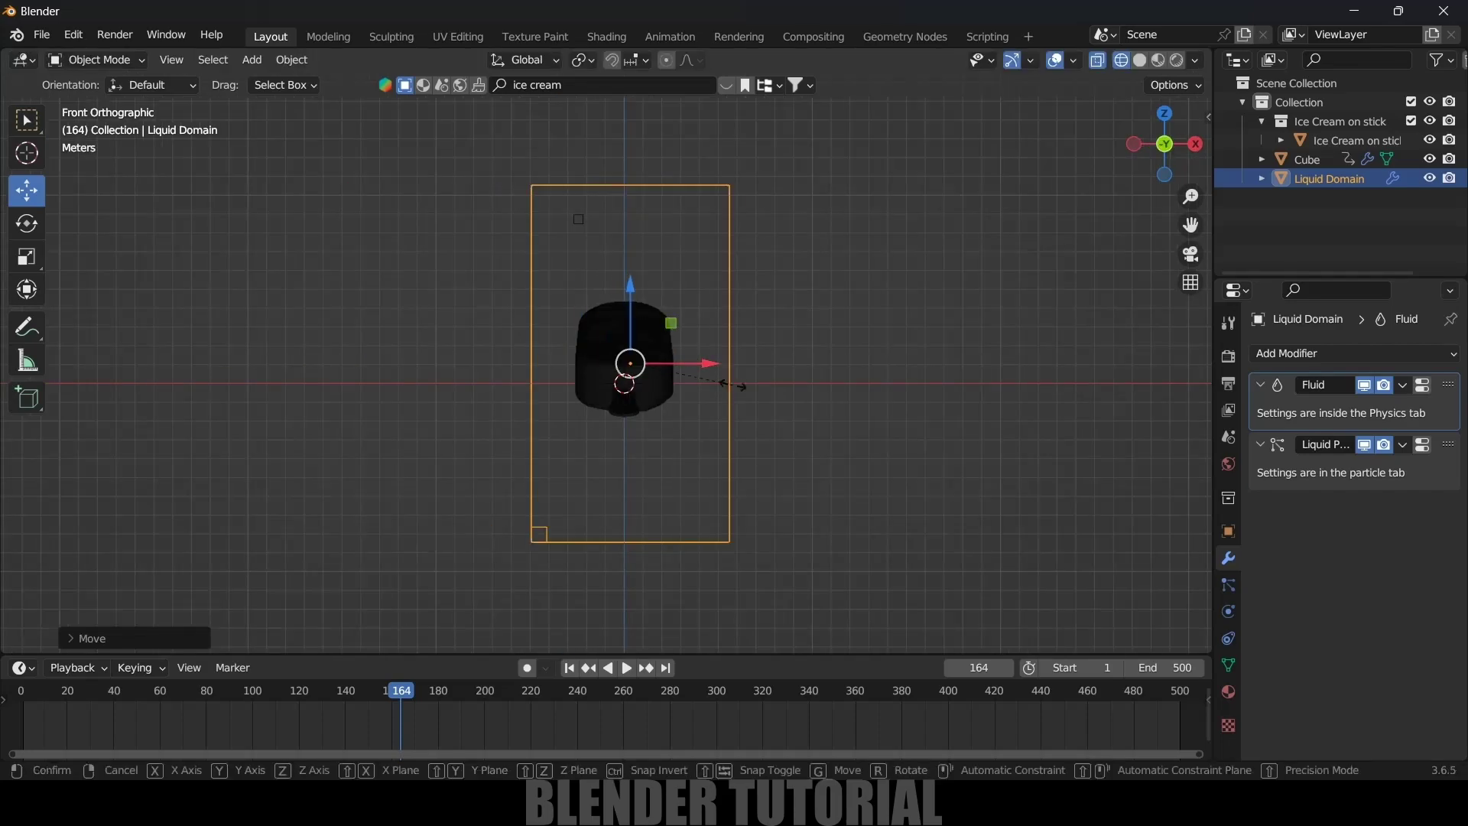
pyautogui.press('s')
pyautogui.press('x')
pyautogui.click(749, 372)
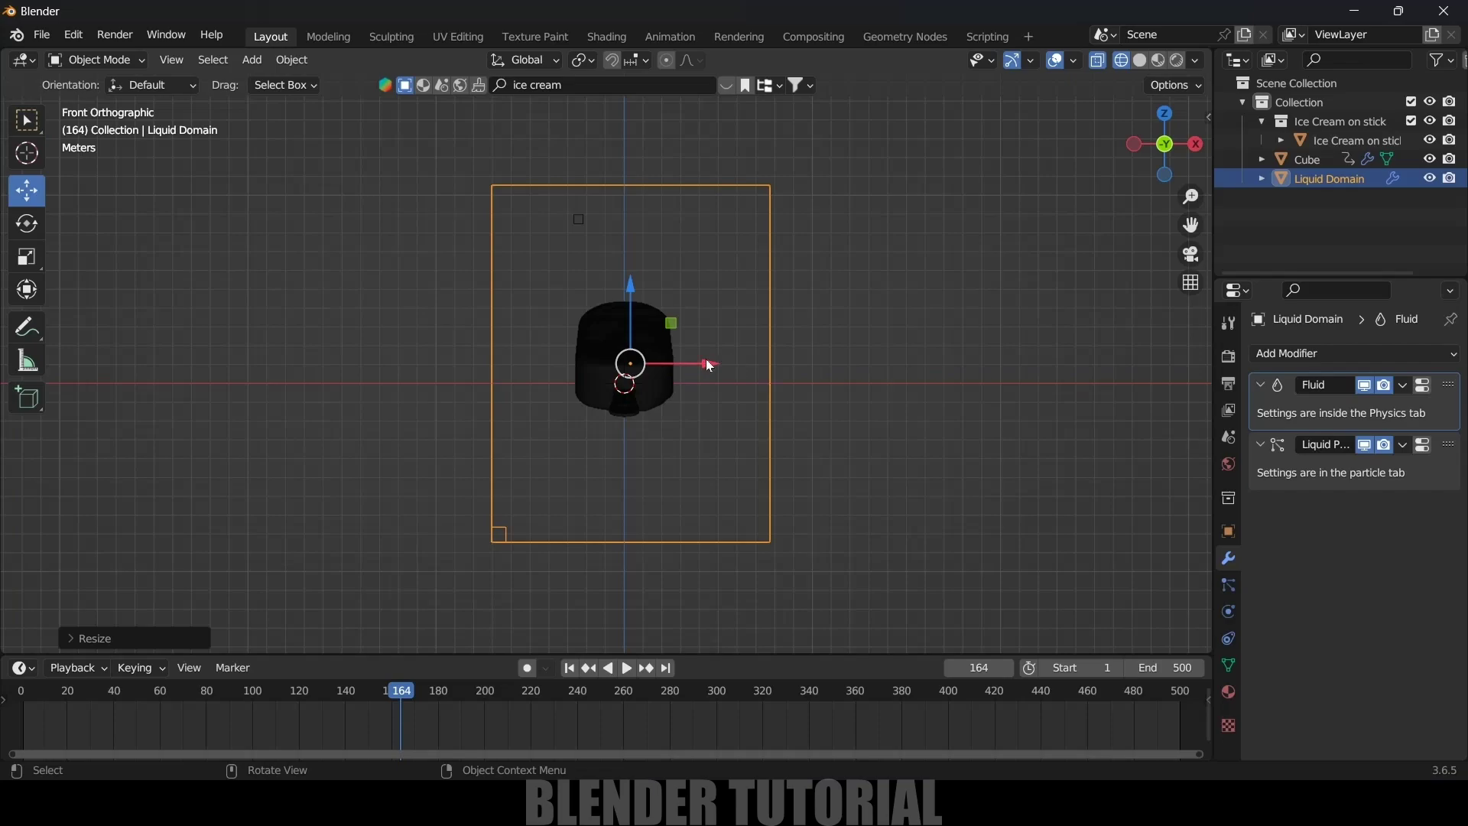
pyautogui.click(710, 366)
pyautogui.moveTo(710, 366); pyautogui.dragTo(873, 355, button='middle')
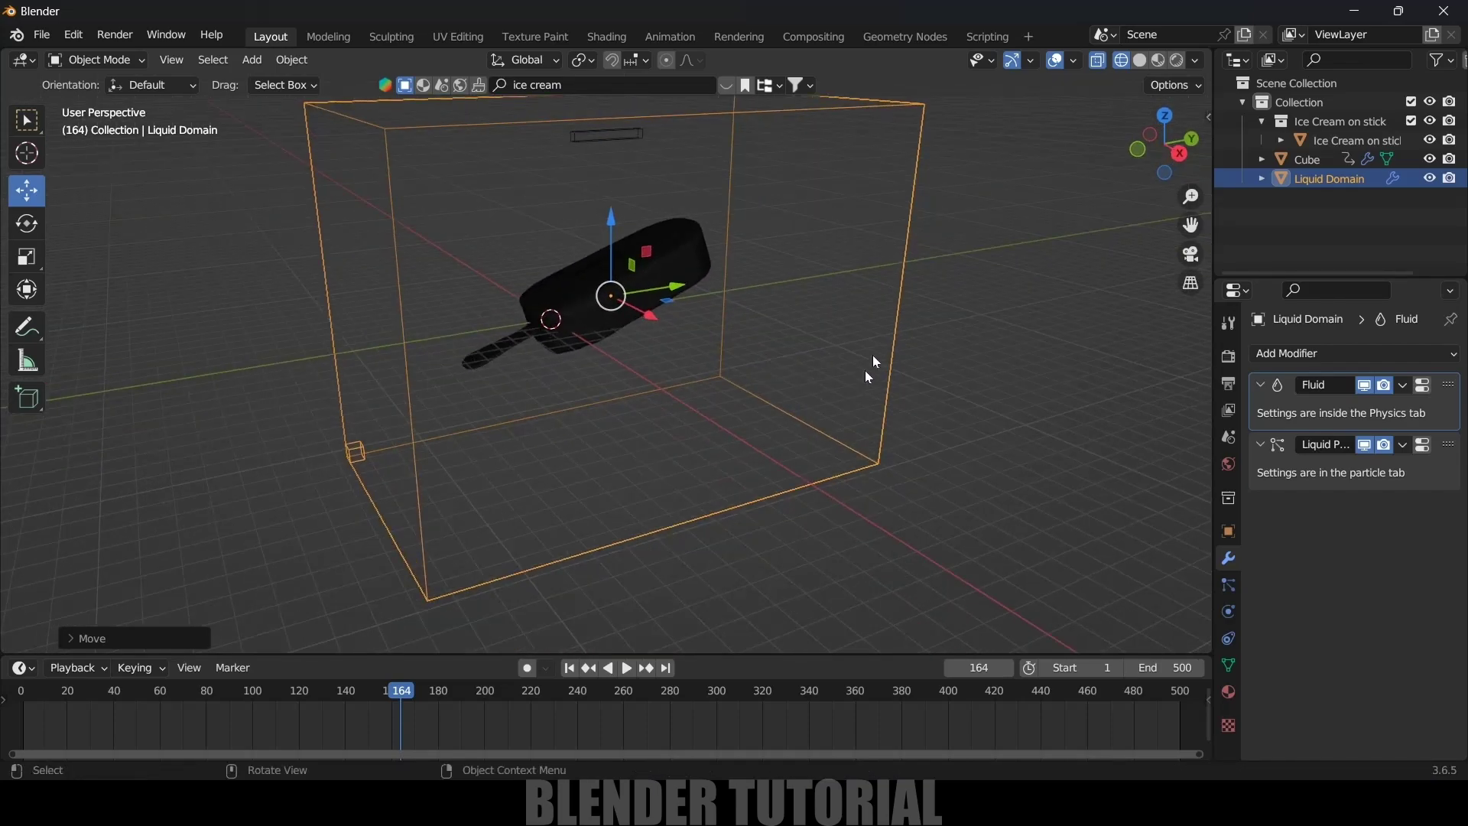
# - Set the liquid domain's Resolution Divisions to 64 in the Physics tab
pyautogui.click(1228, 612)
pyautogui.scroll(-3, 1318, 498)
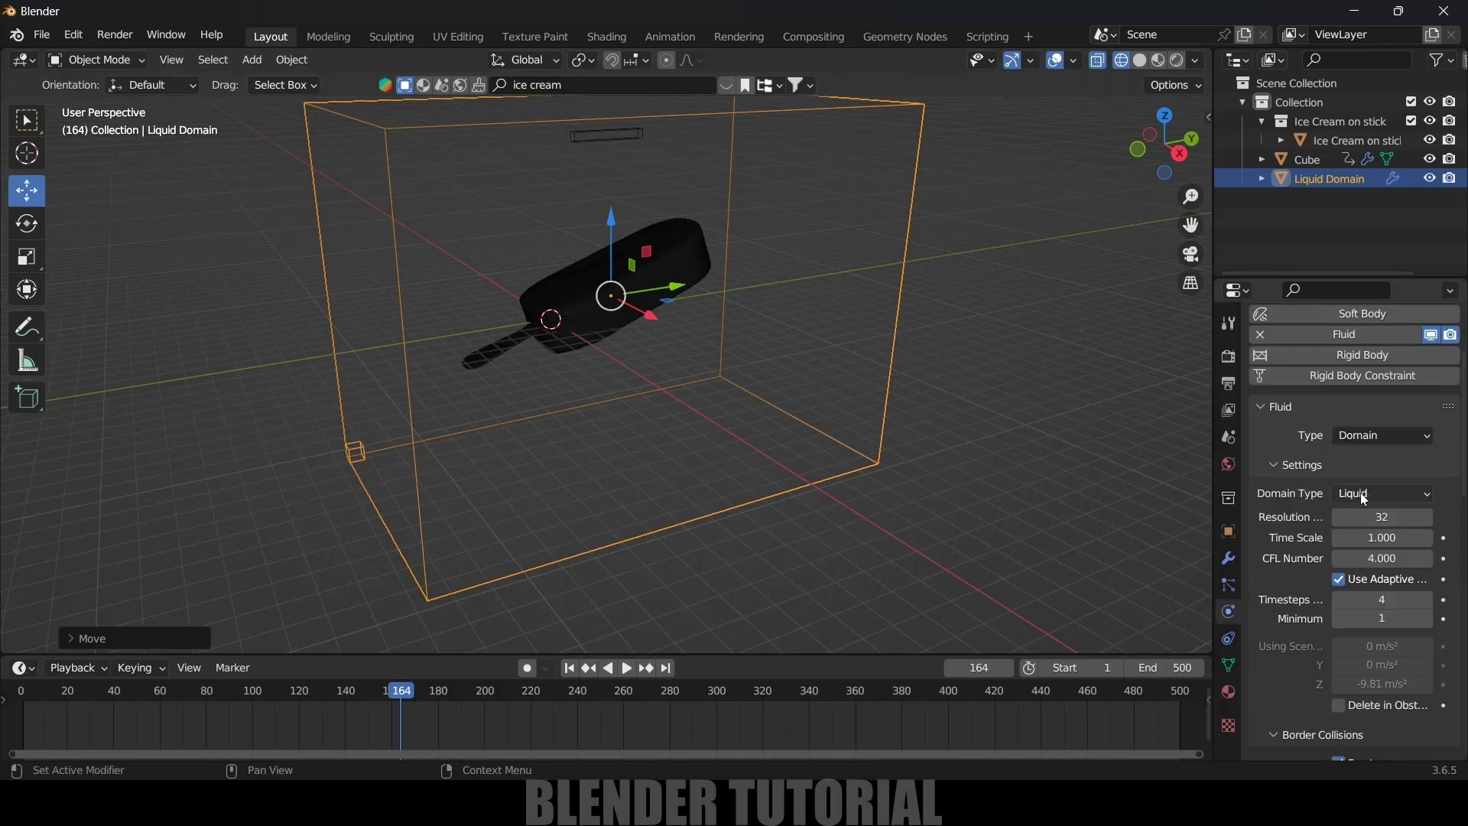
pyautogui.doubleClick(1369, 517)
pyautogui.write('64')
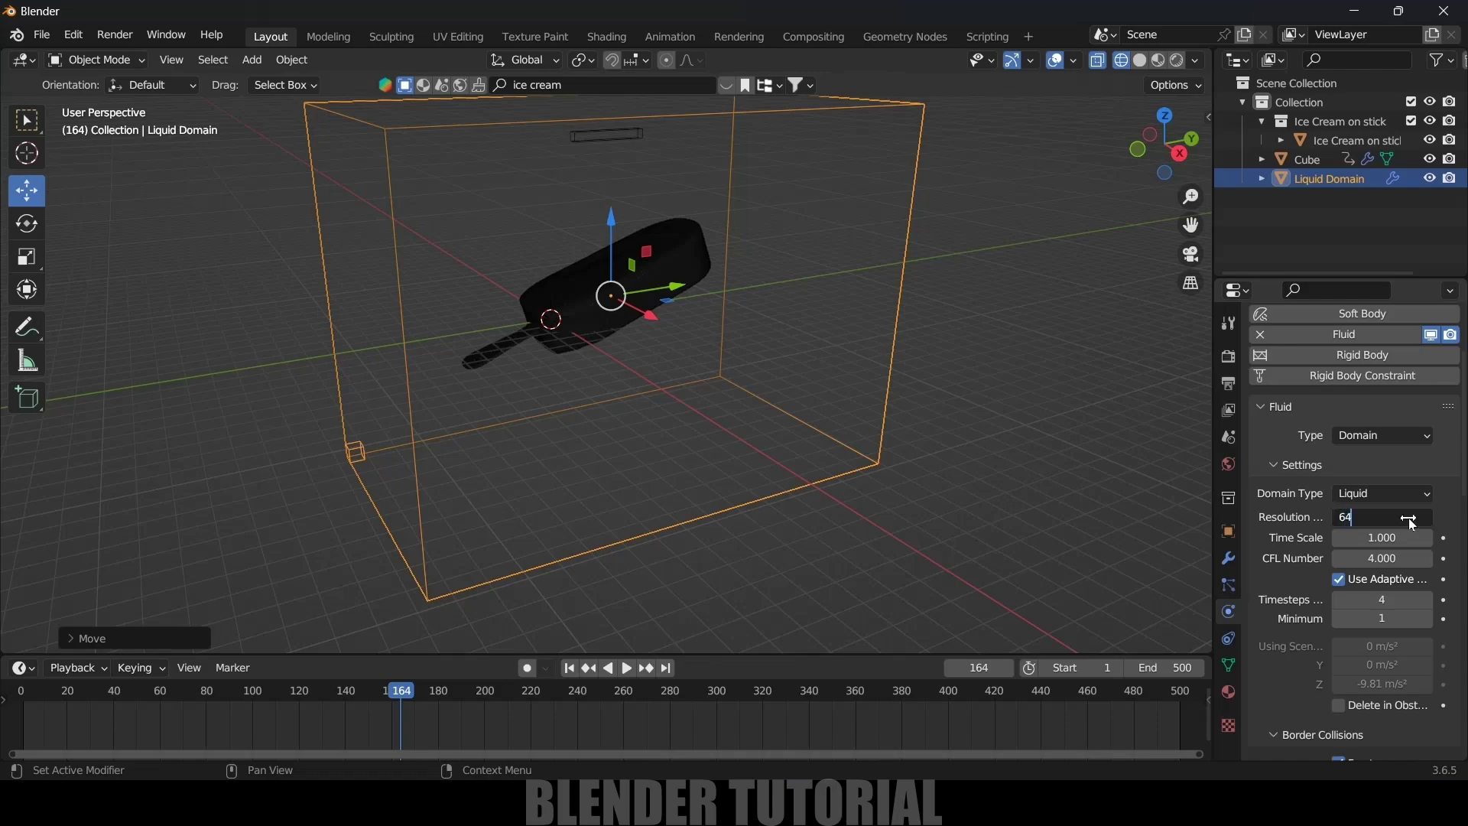
pyautogui.press('Return')
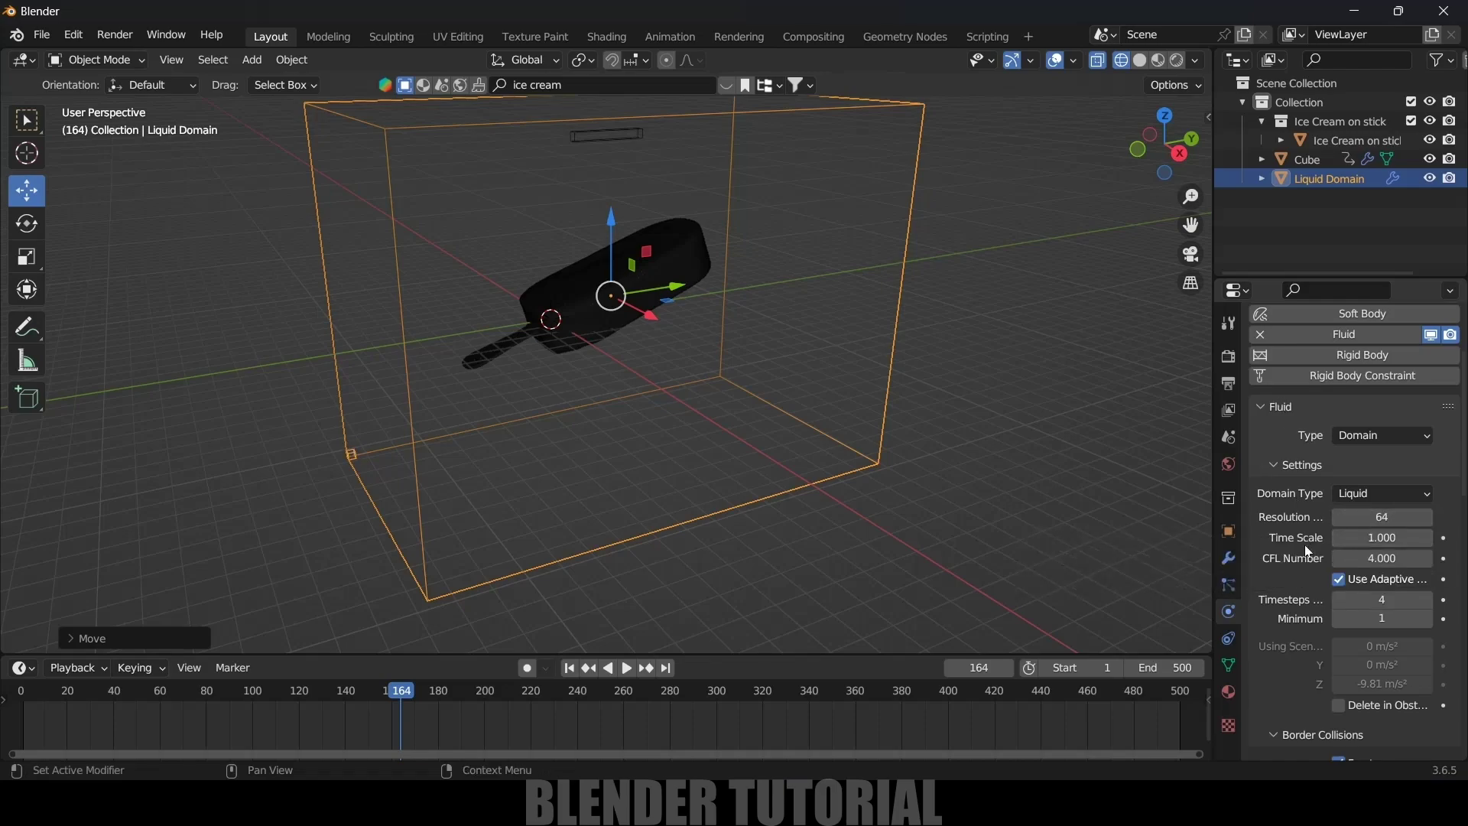
# - Enable Mesh, Viscosity with strength 0.002, and Diffusion, then open the Fluid Presets list
pyautogui.scroll(-10, 1304, 542)
pyautogui.scroll(-12, 1304, 543)
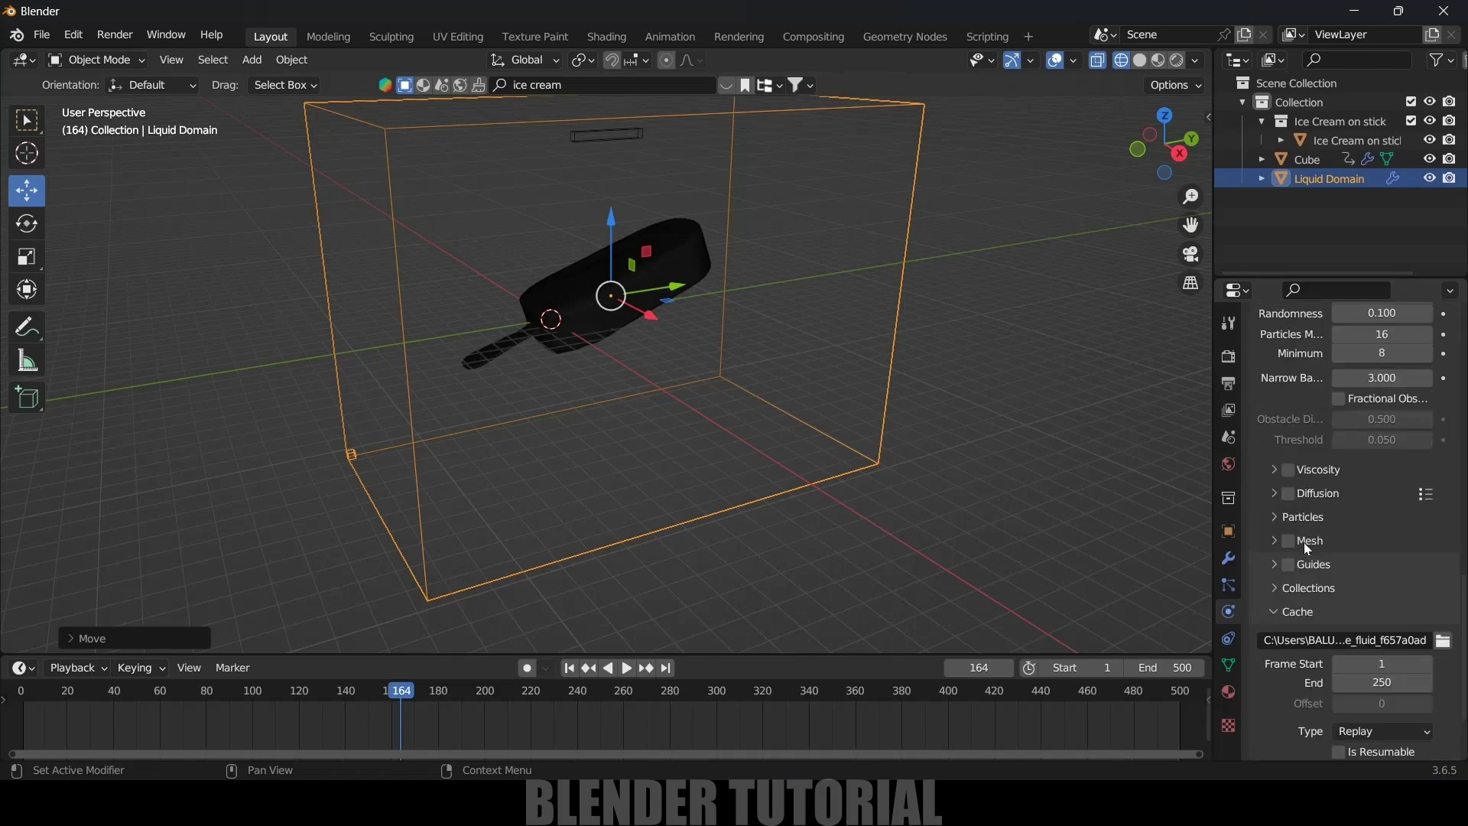
pyautogui.click(1289, 511)
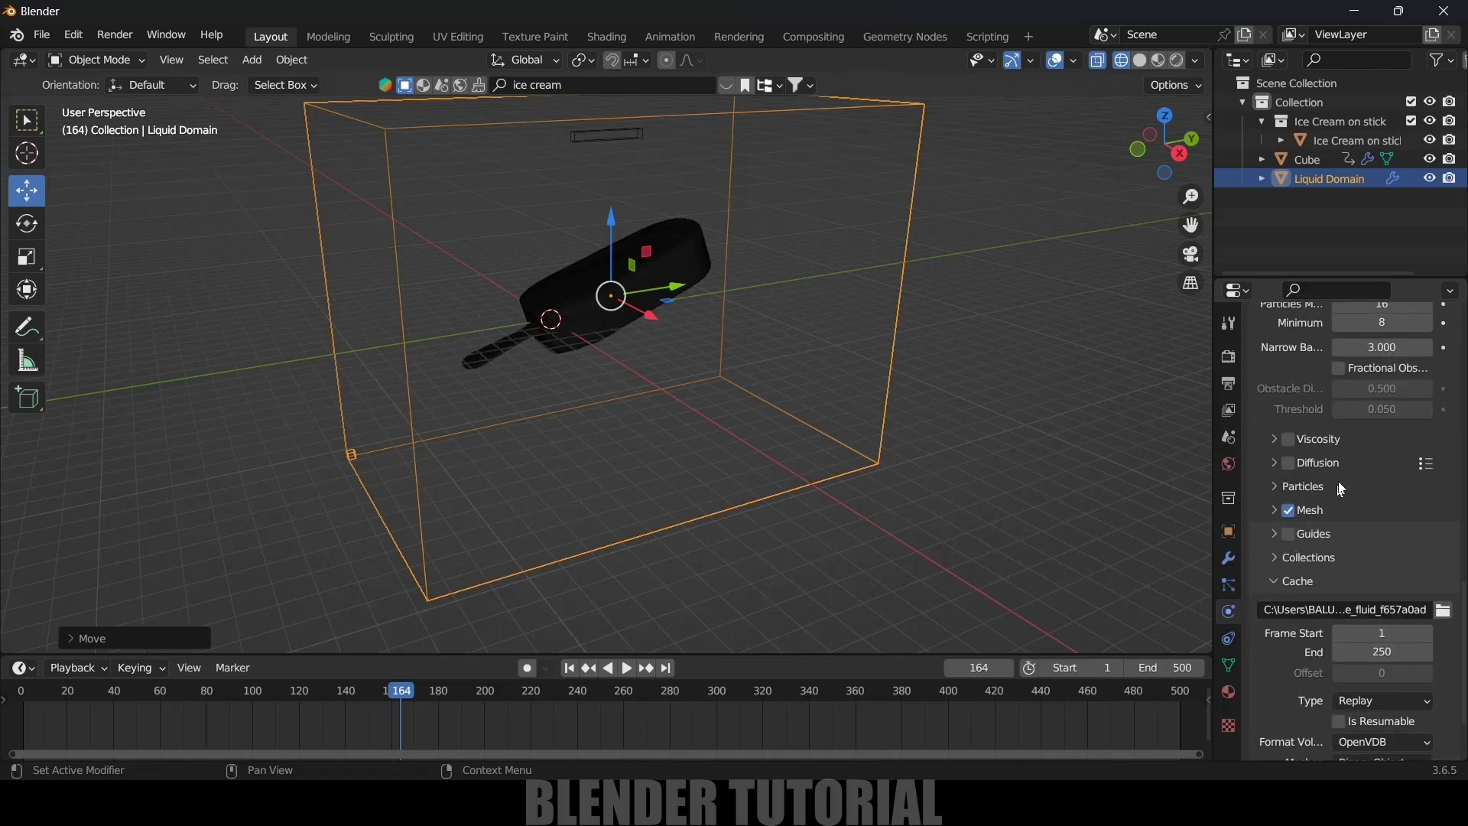
pyautogui.click(1288, 441)
pyautogui.click(1275, 440)
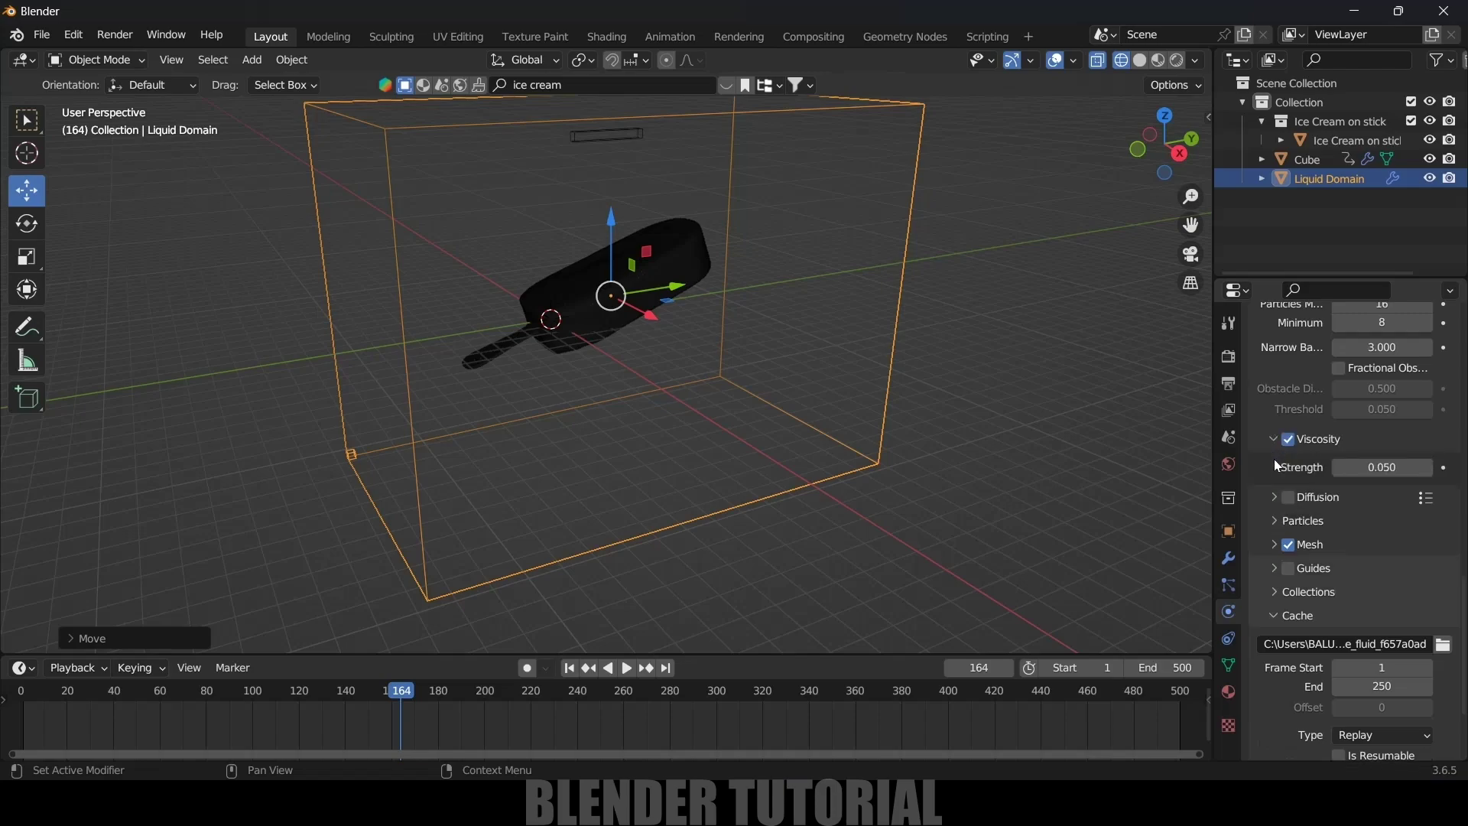
pyautogui.click(1376, 474)
pyautogui.press('BackSpace')
pyautogui.click(1289, 501)
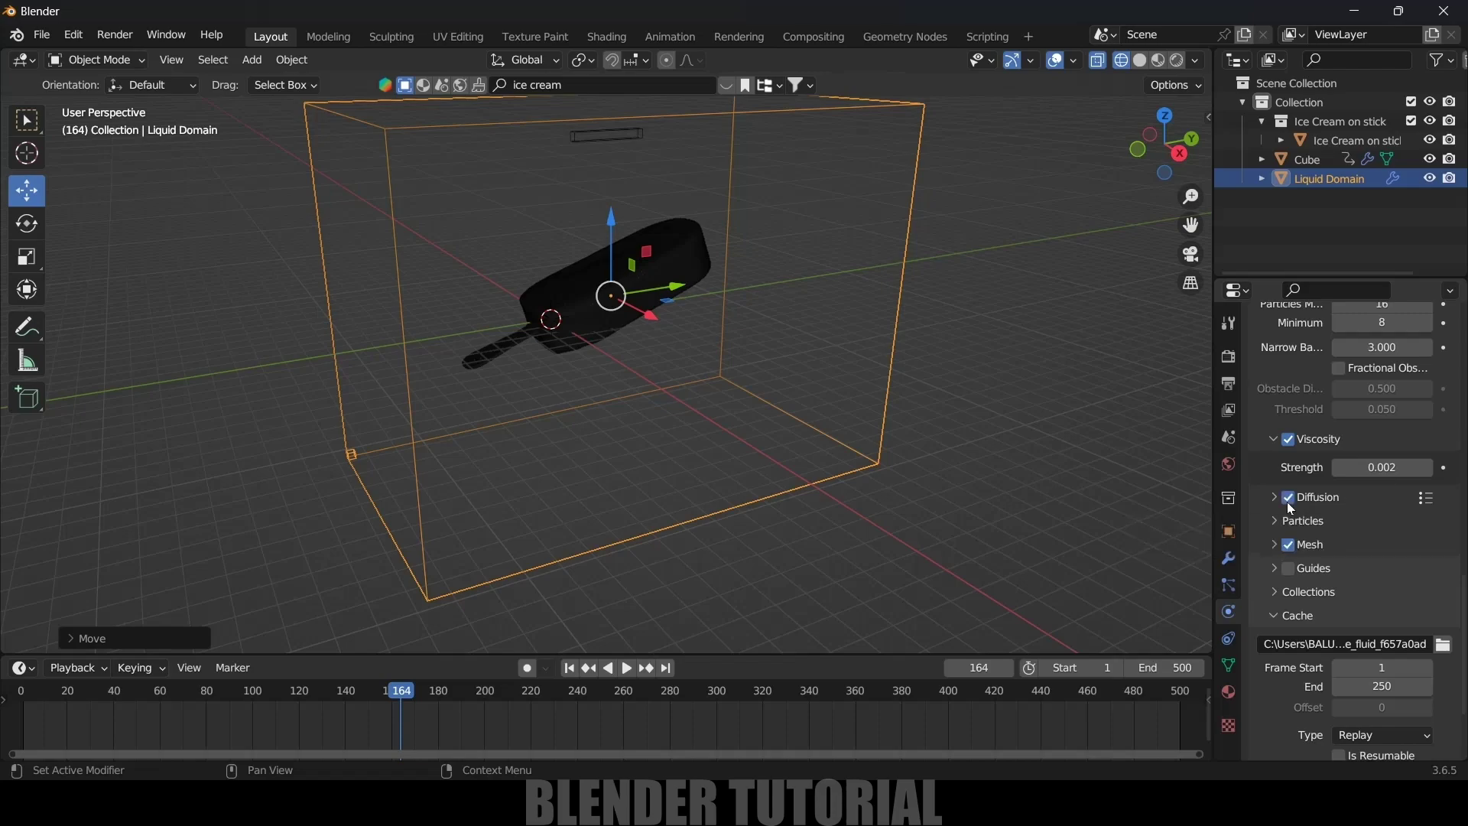
pyautogui.click(1426, 498)
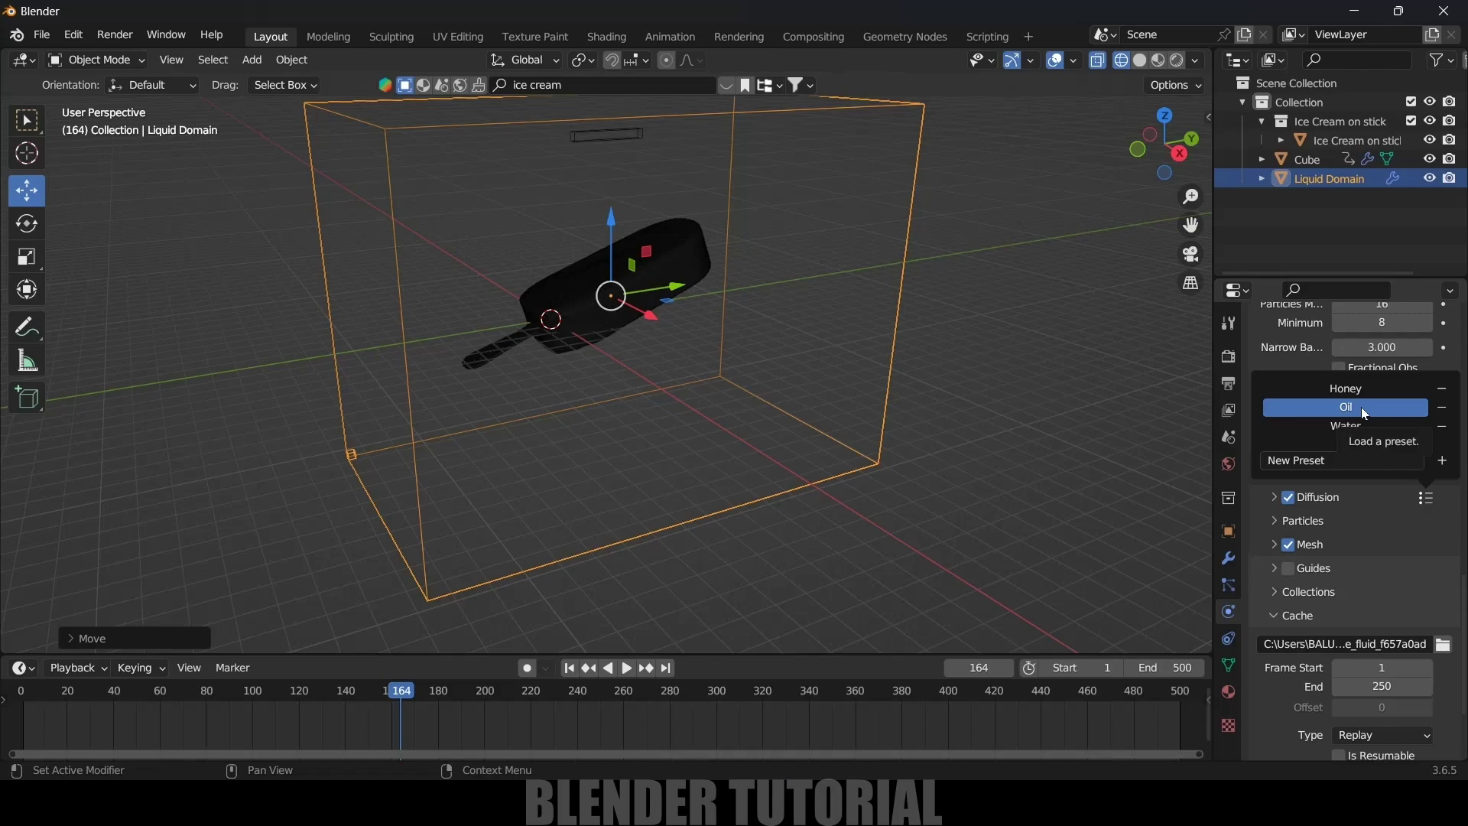
pyautogui.scroll(-3, 1315, 589)
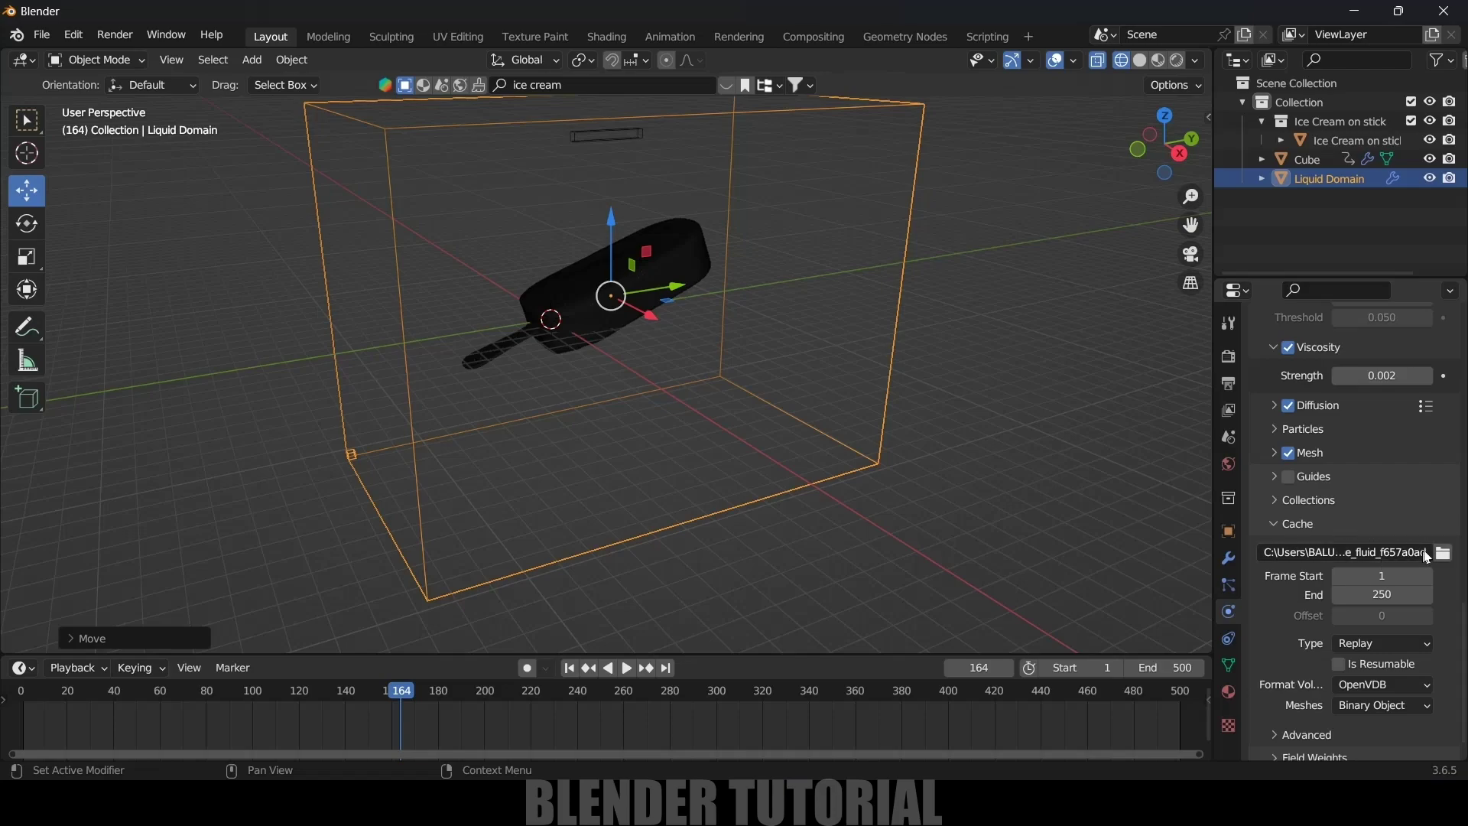
# - Paste the marbles tiny folder as the cache directory and set the cache End to 500
pyautogui.write('D:\\youtube\\marbles tiny\\')
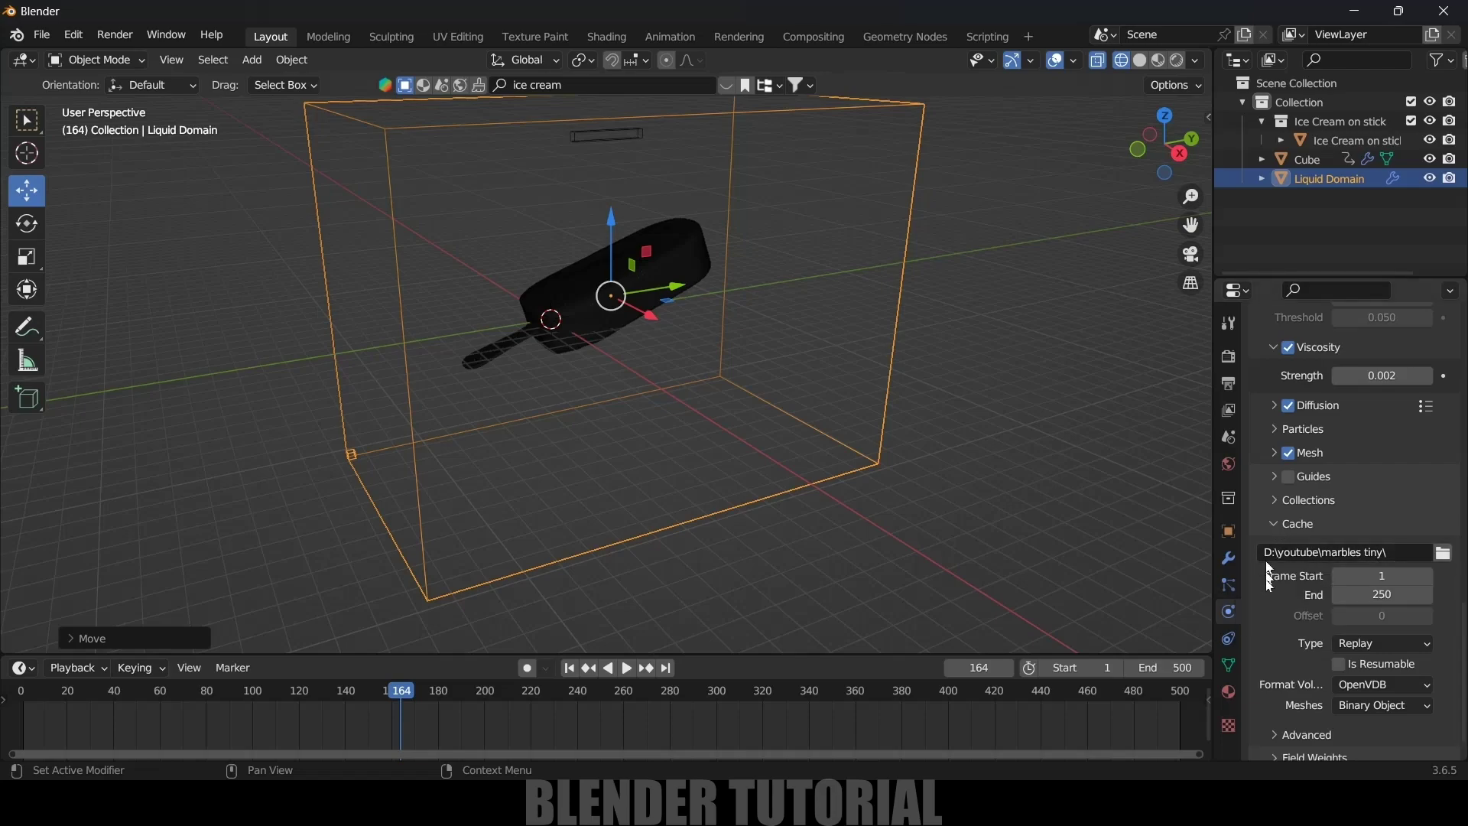
pyautogui.scroll(-1, 1256, 606)
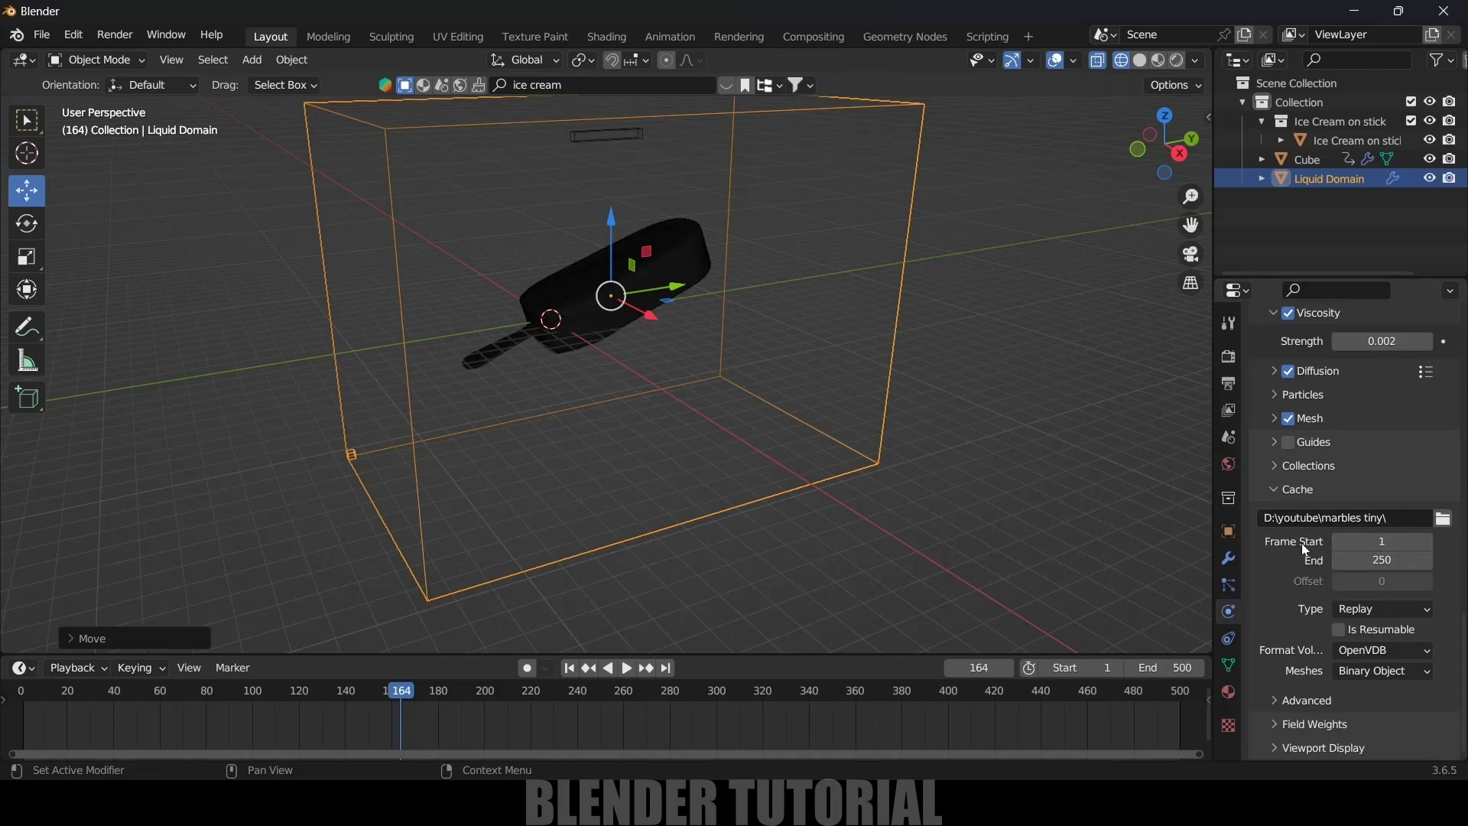
pyautogui.click(1373, 561)
pyautogui.write('5')
# - Set the cache Type to All and tick Is Resumable
pyautogui.click(1374, 608)
pyautogui.click(1380, 672)
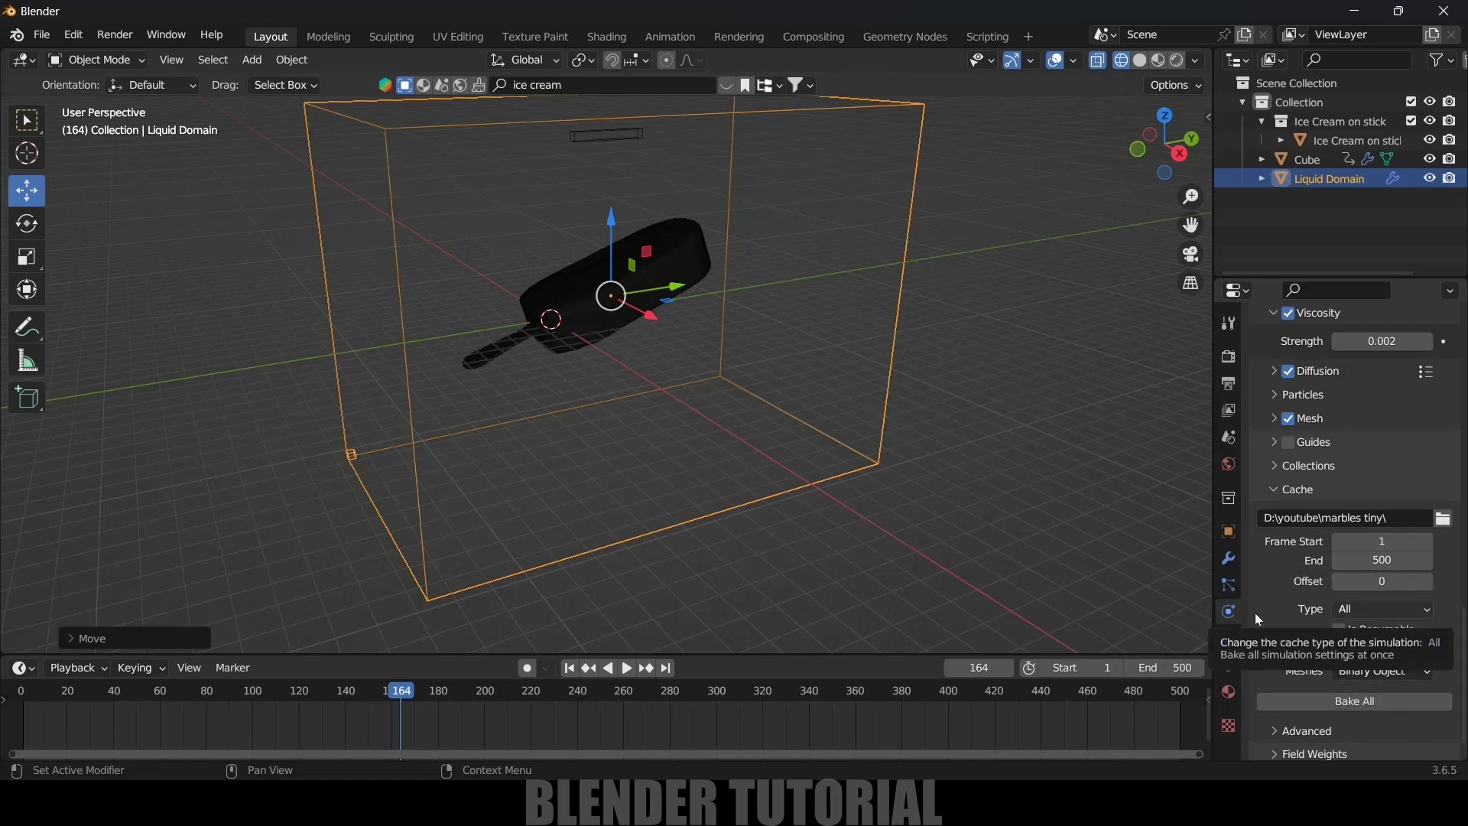
pyautogui.click(1383, 610)
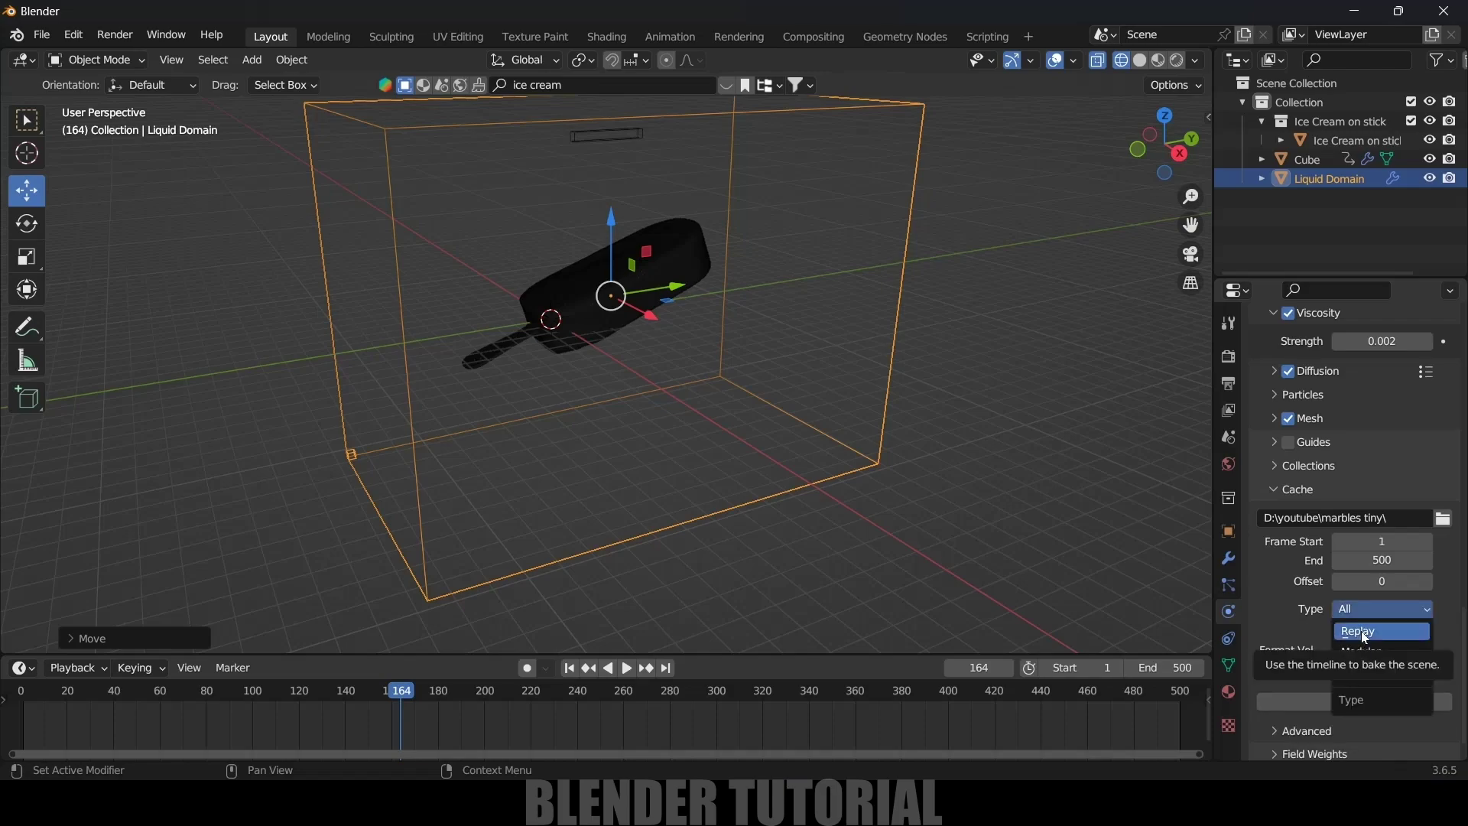
pyautogui.click(1361, 630)
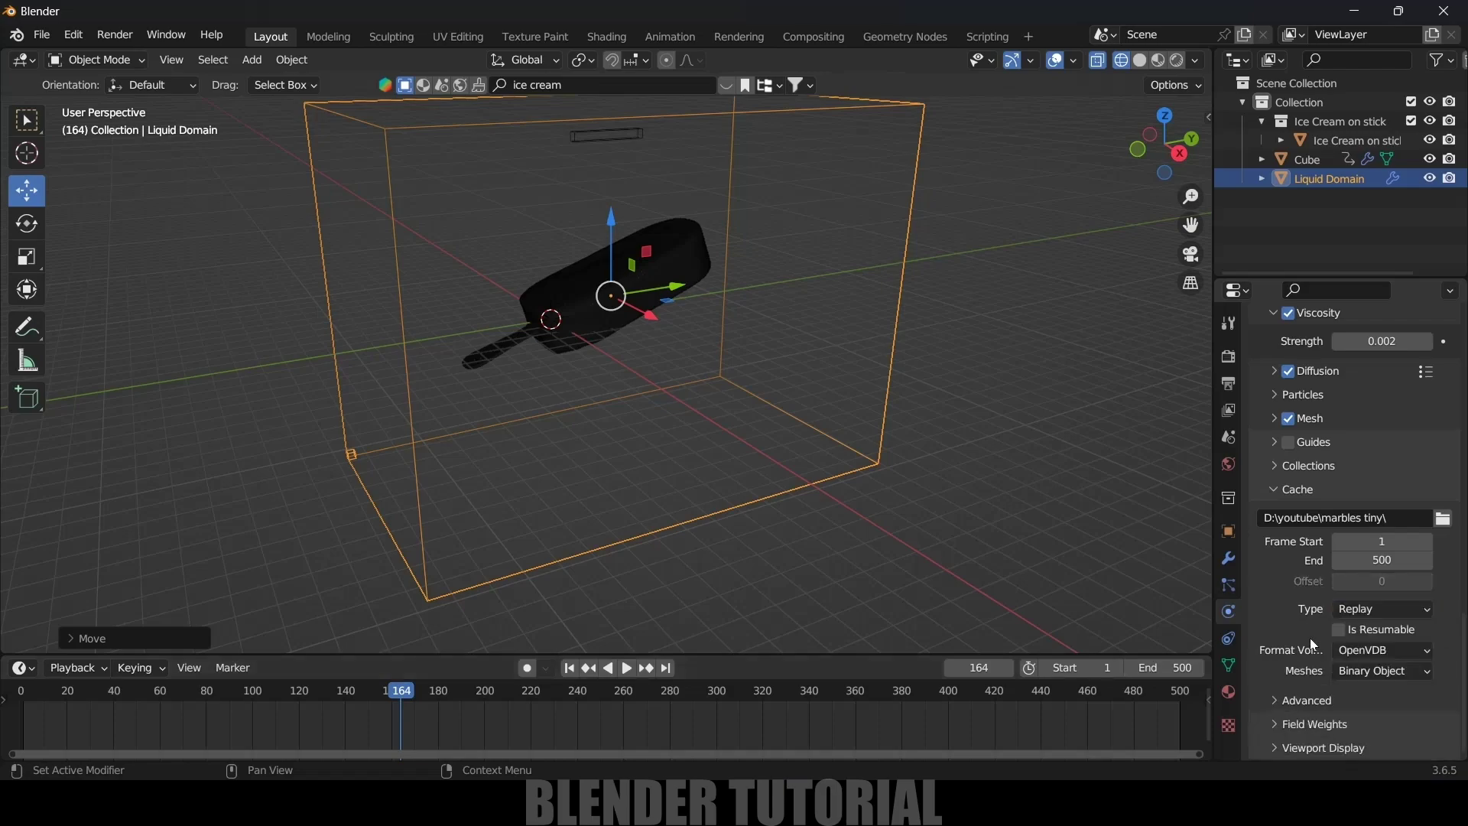
pyautogui.click(1369, 610)
pyautogui.click(1363, 673)
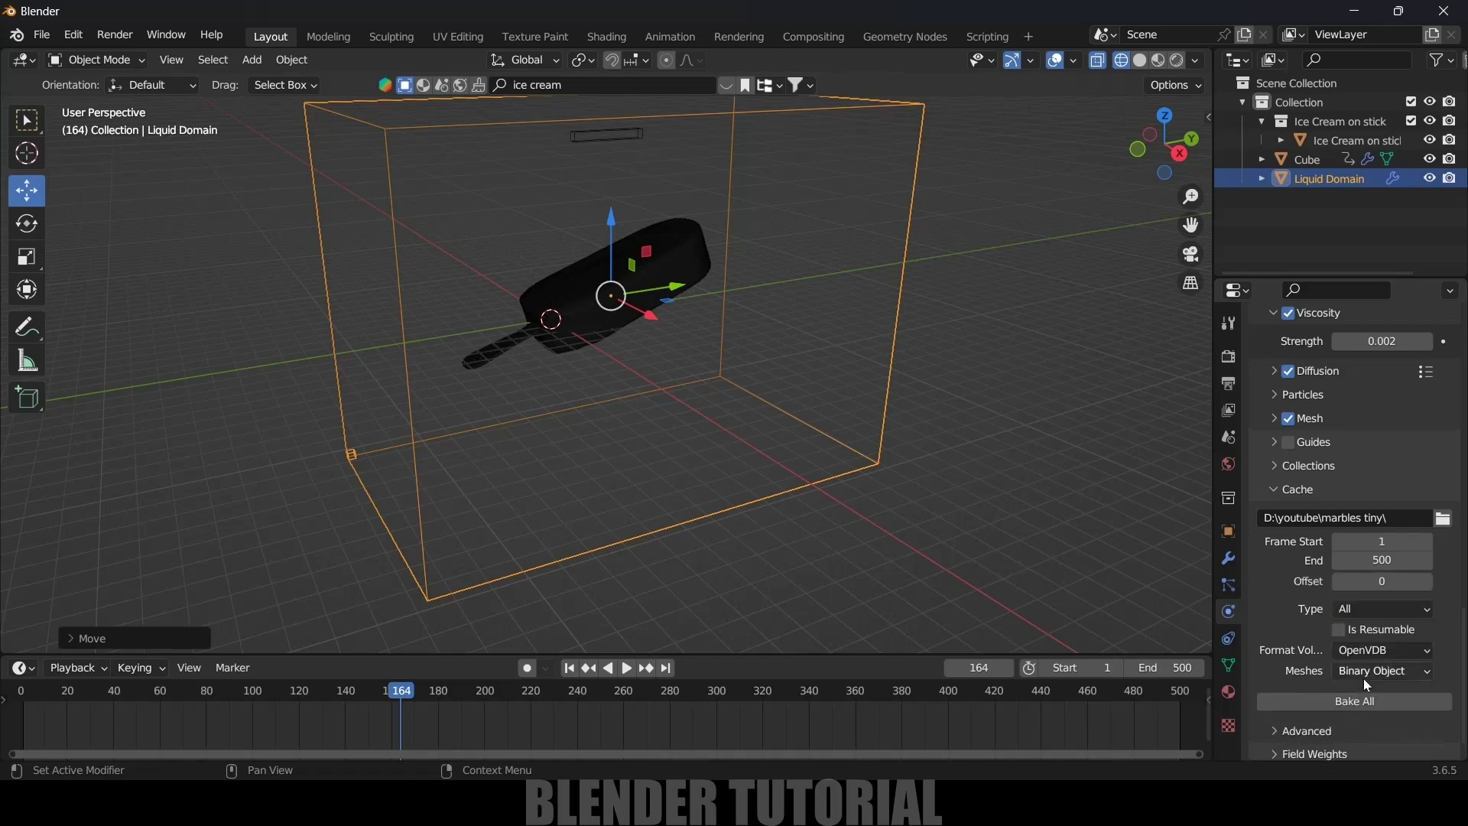
pyautogui.click(1339, 631)
# - Make the small cube a Liquid flow with Inflow behavior
pyautogui.click(607, 142)
pyautogui.moveTo(796, 252); pyautogui.dragTo(803, 313, button='middle')
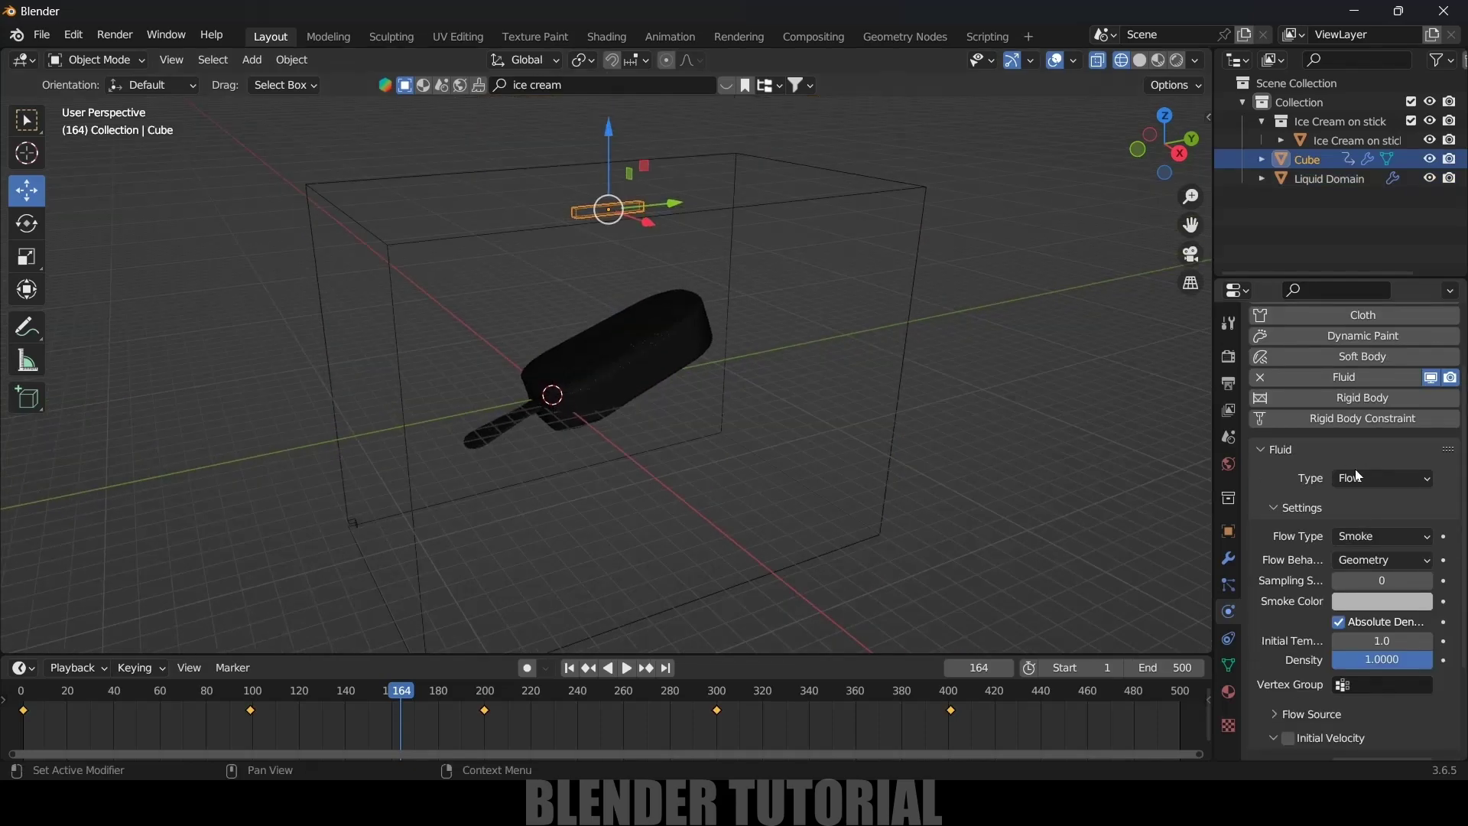
pyautogui.scroll(-1, 1331, 489)
pyautogui.click(1391, 506)
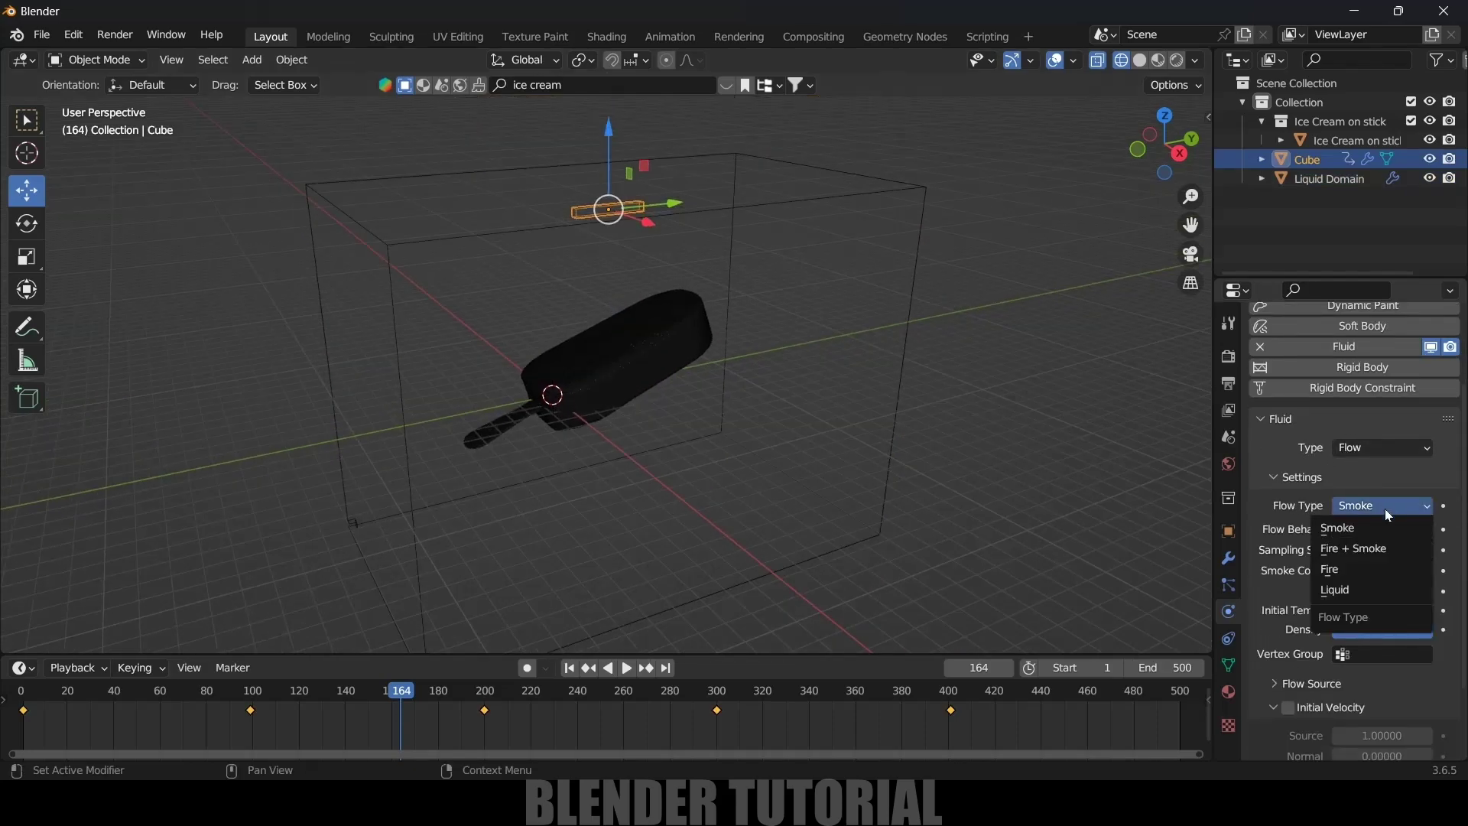
pyautogui.click(1338, 594)
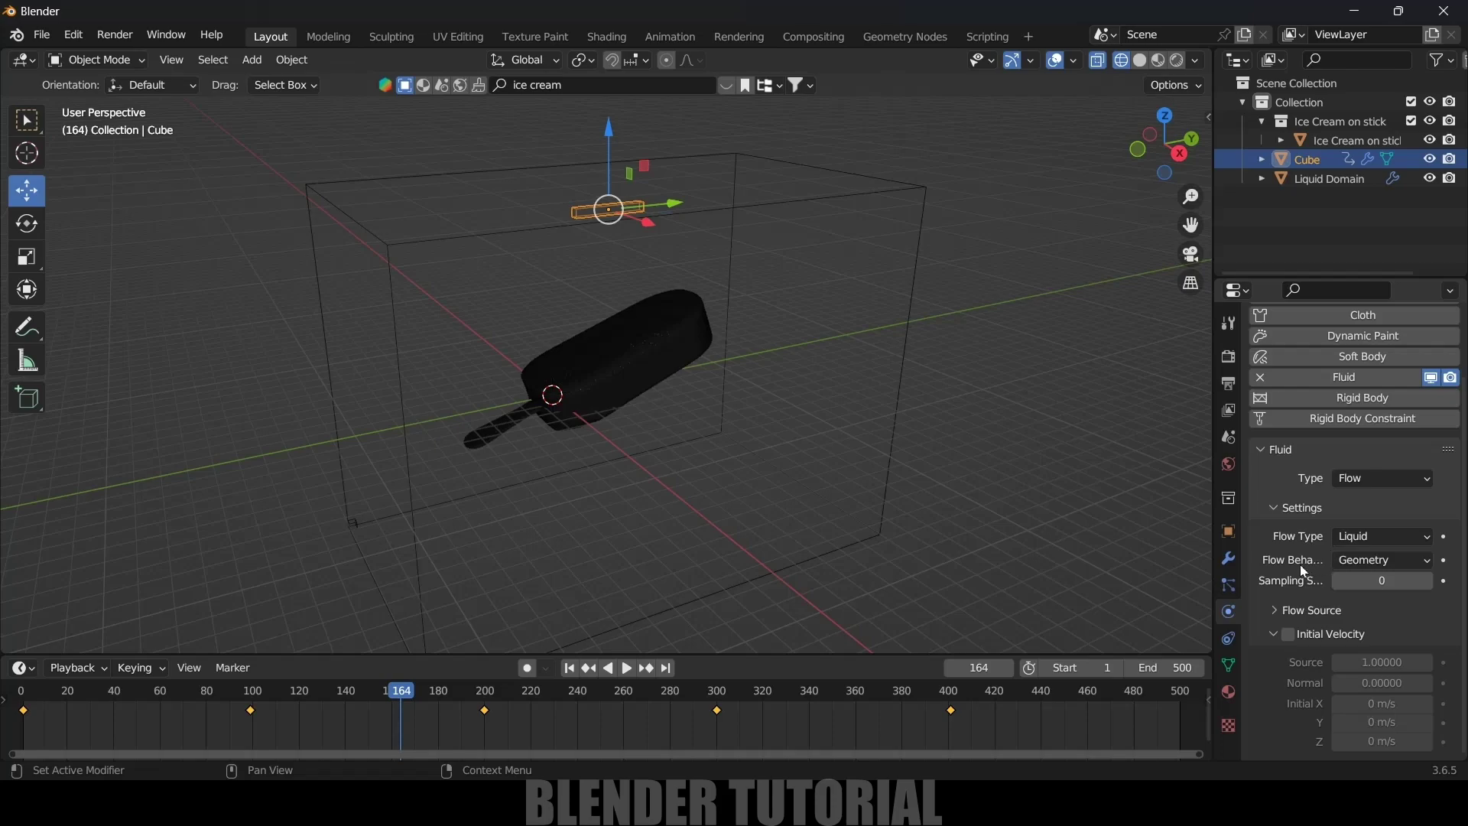
pyautogui.click(1358, 557)
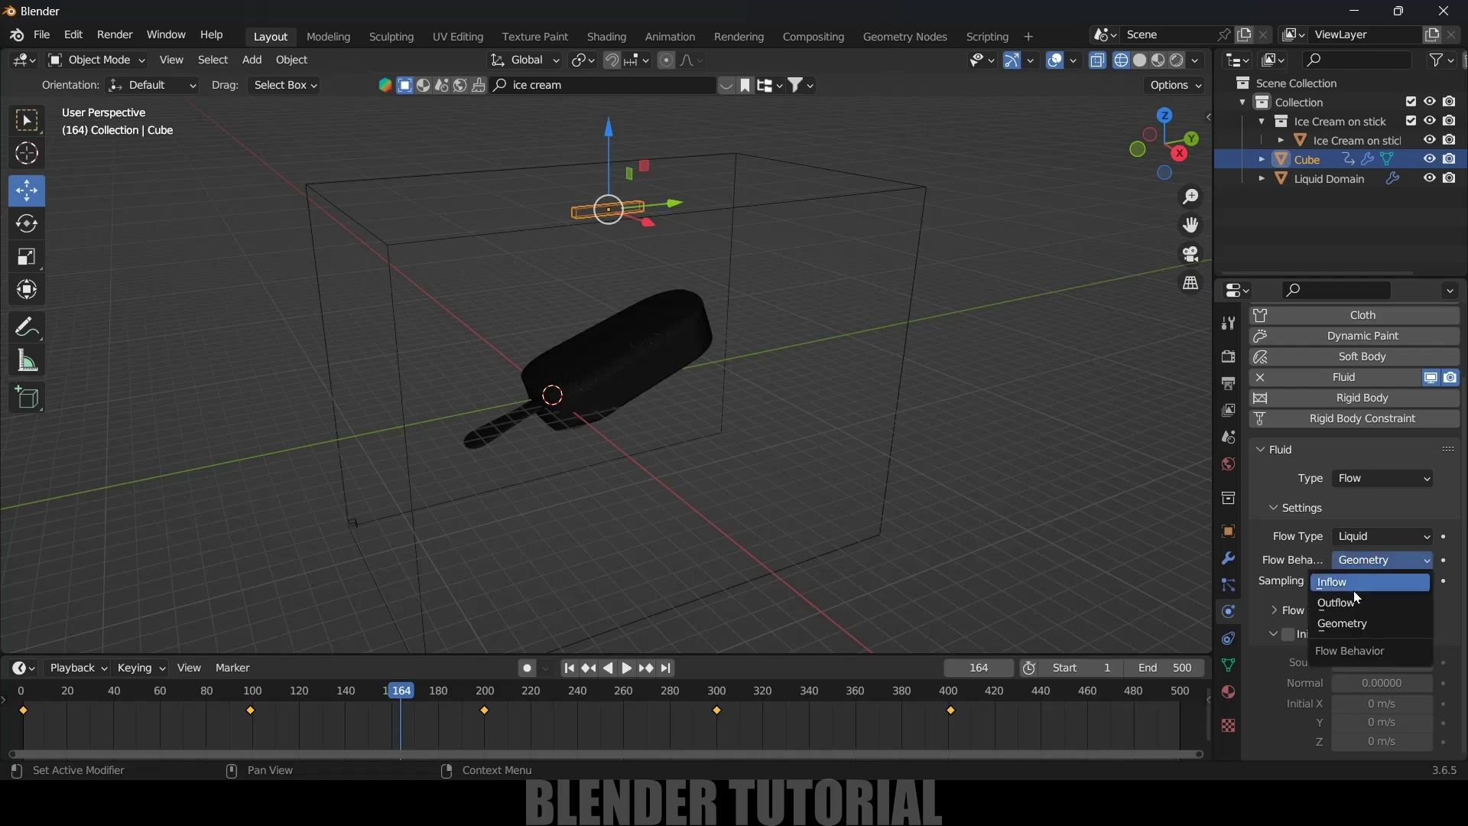
pyautogui.click(1353, 590)
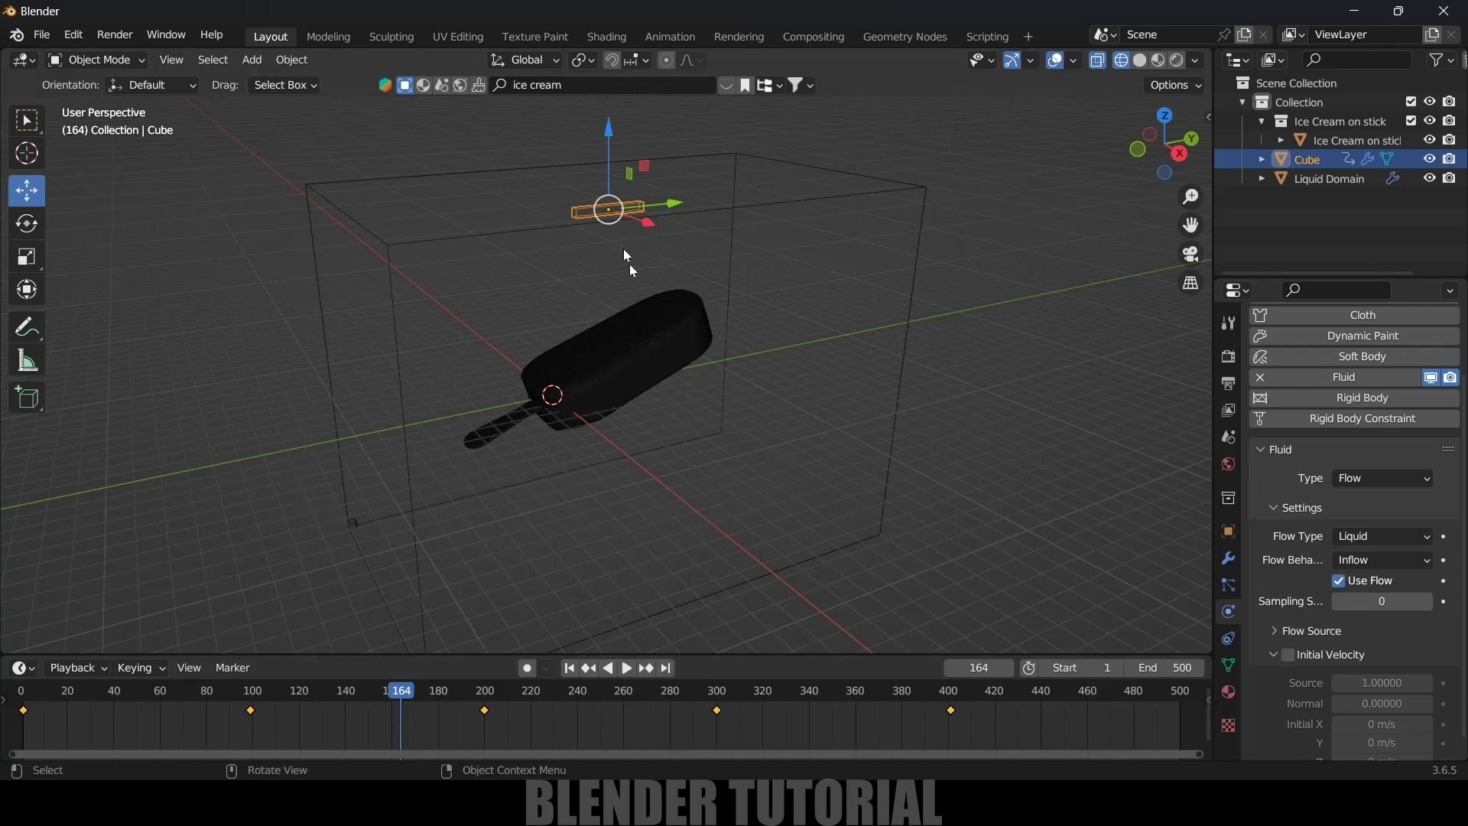
# - Stop the flow after frame 401 using frames 401 and 402, and set sampling substeps to 5
pyautogui.click(954, 697)
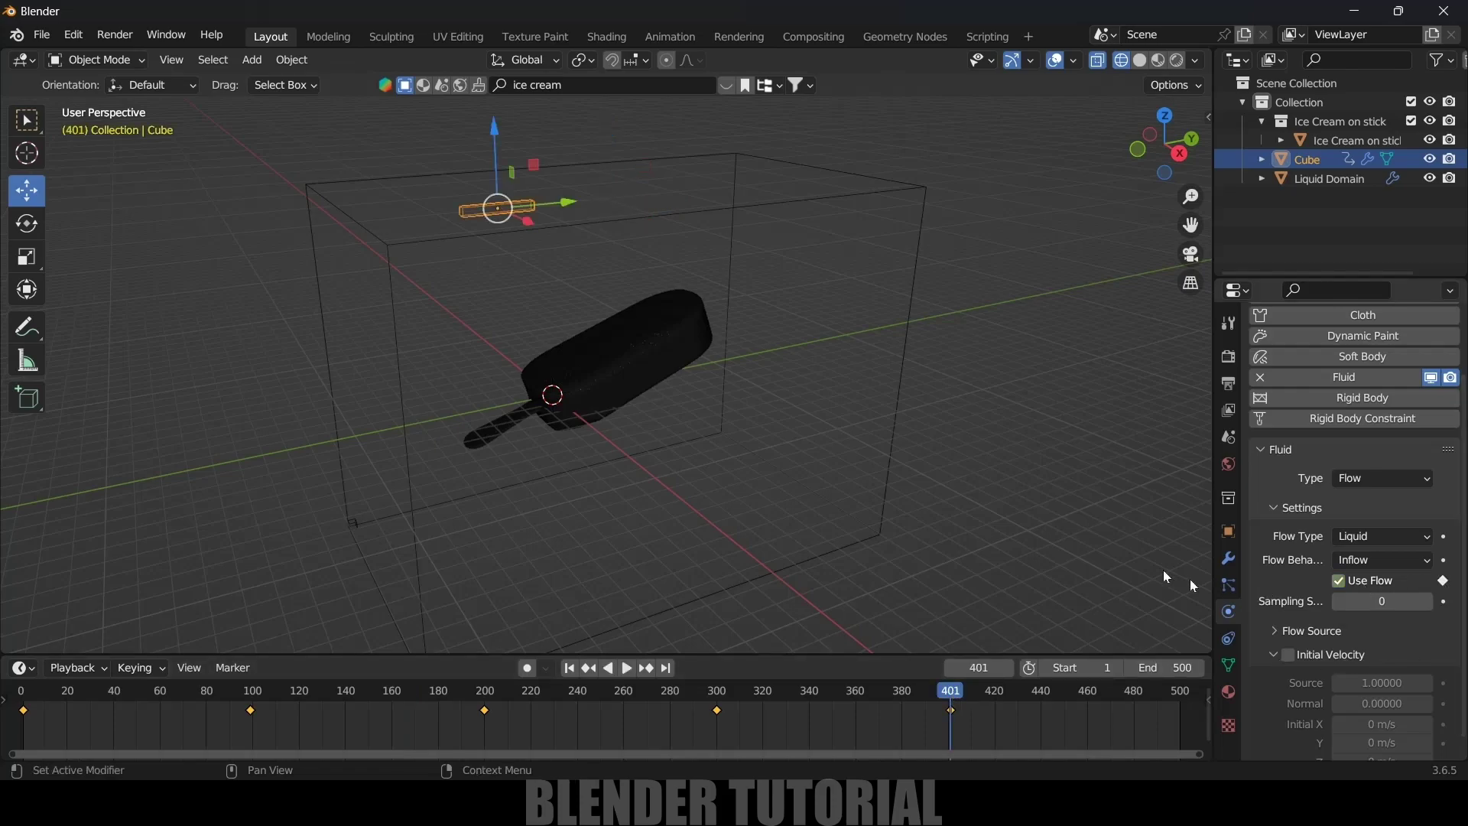
pyautogui.press('Right')
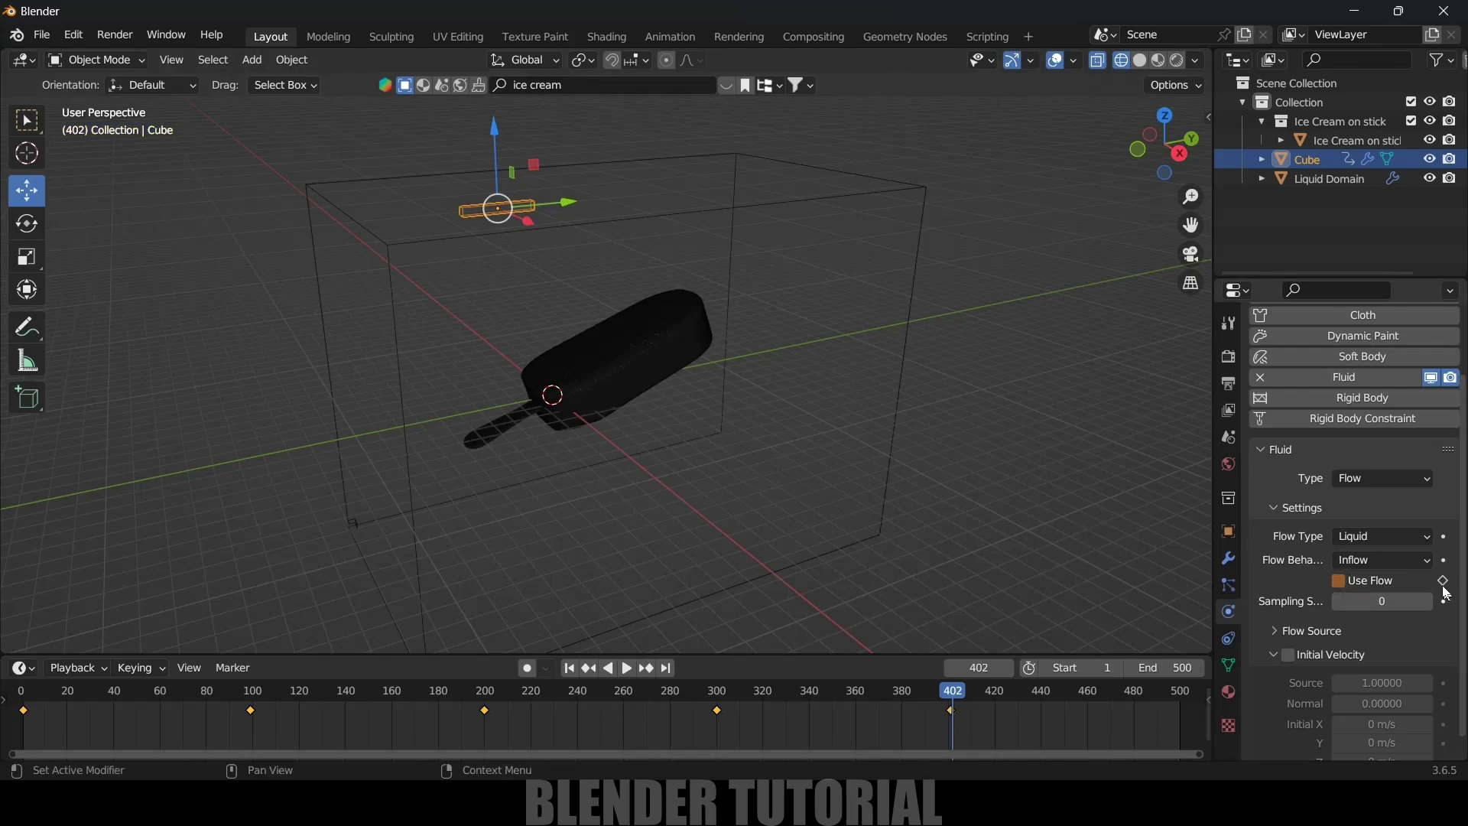
pyautogui.hotkey('shift', 'Left')
pyautogui.scroll(-1, 1361, 536)
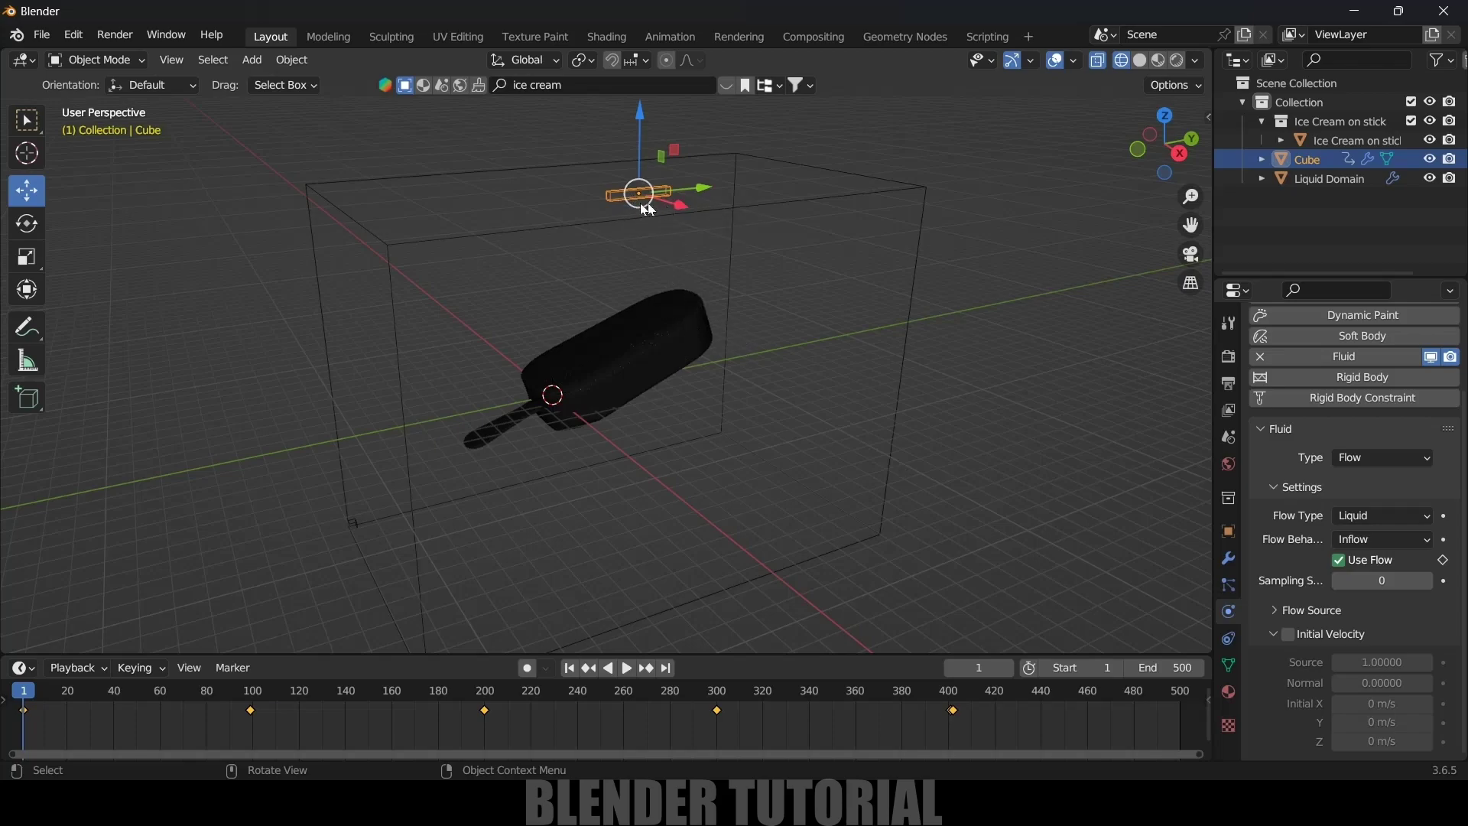
pyautogui.click(1345, 583)
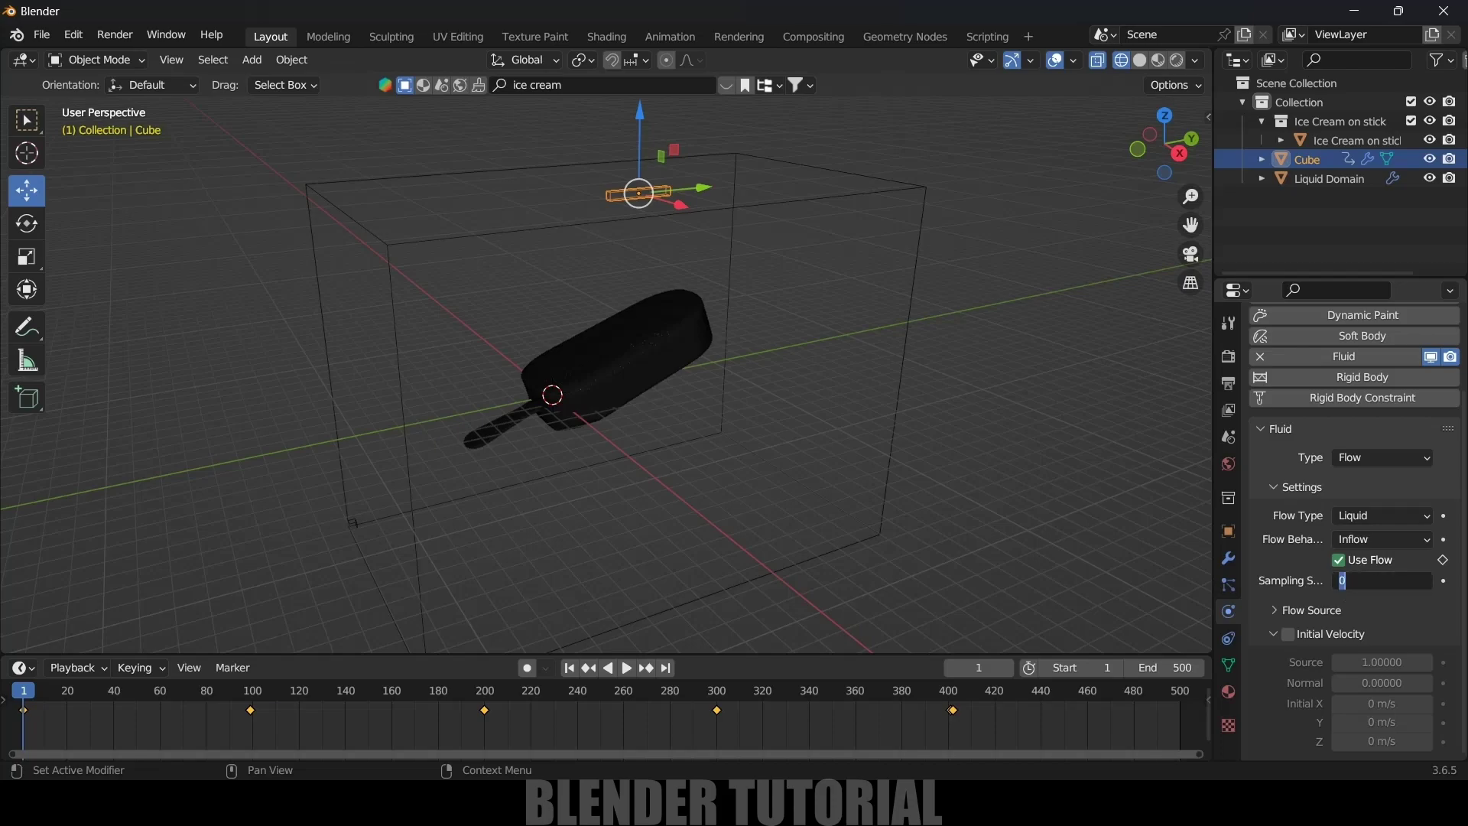
pyautogui.press('Return')
pyautogui.scroll(3, 1361, 459)
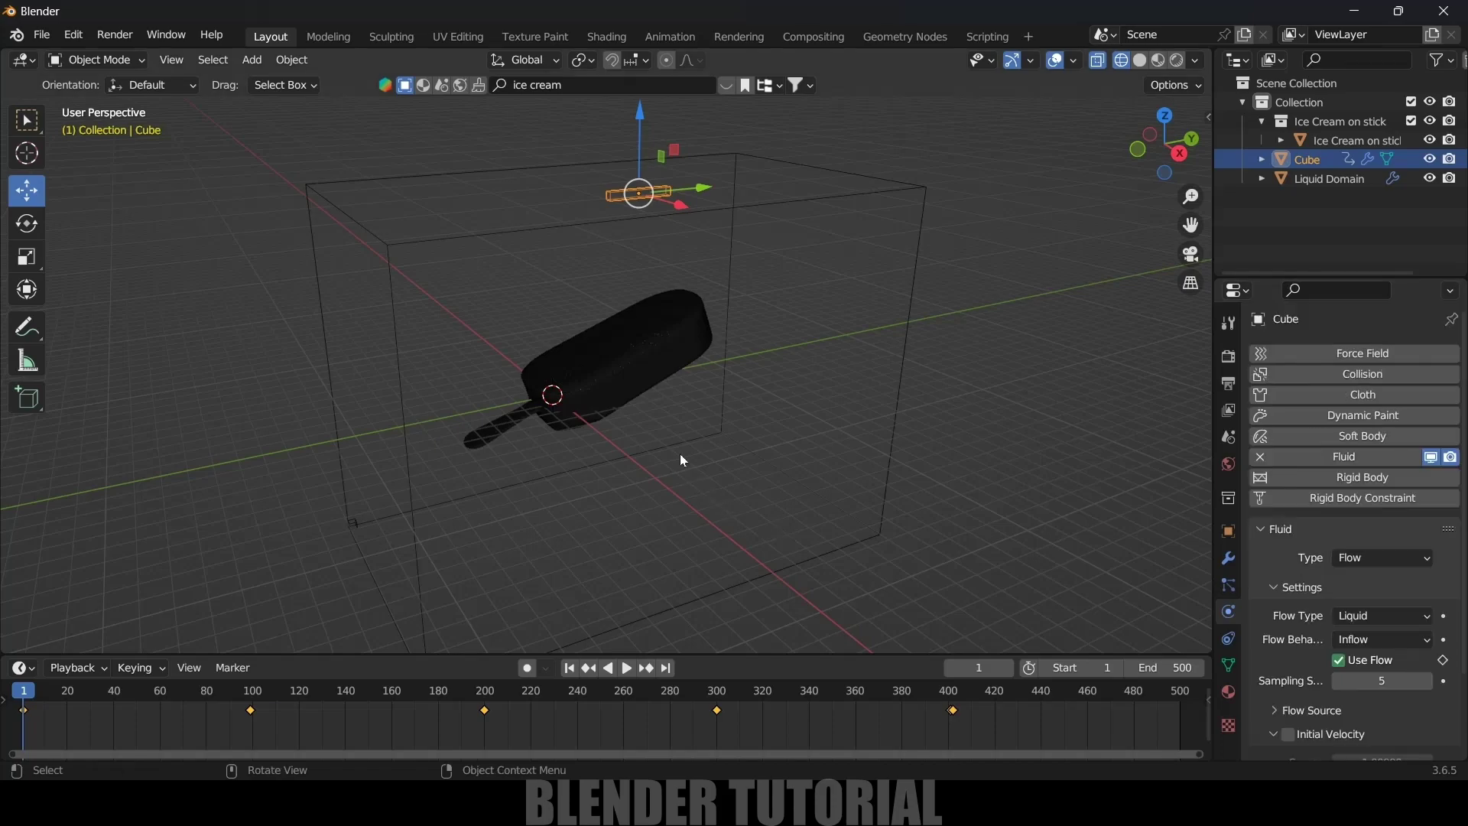
pyautogui.click(654, 369)
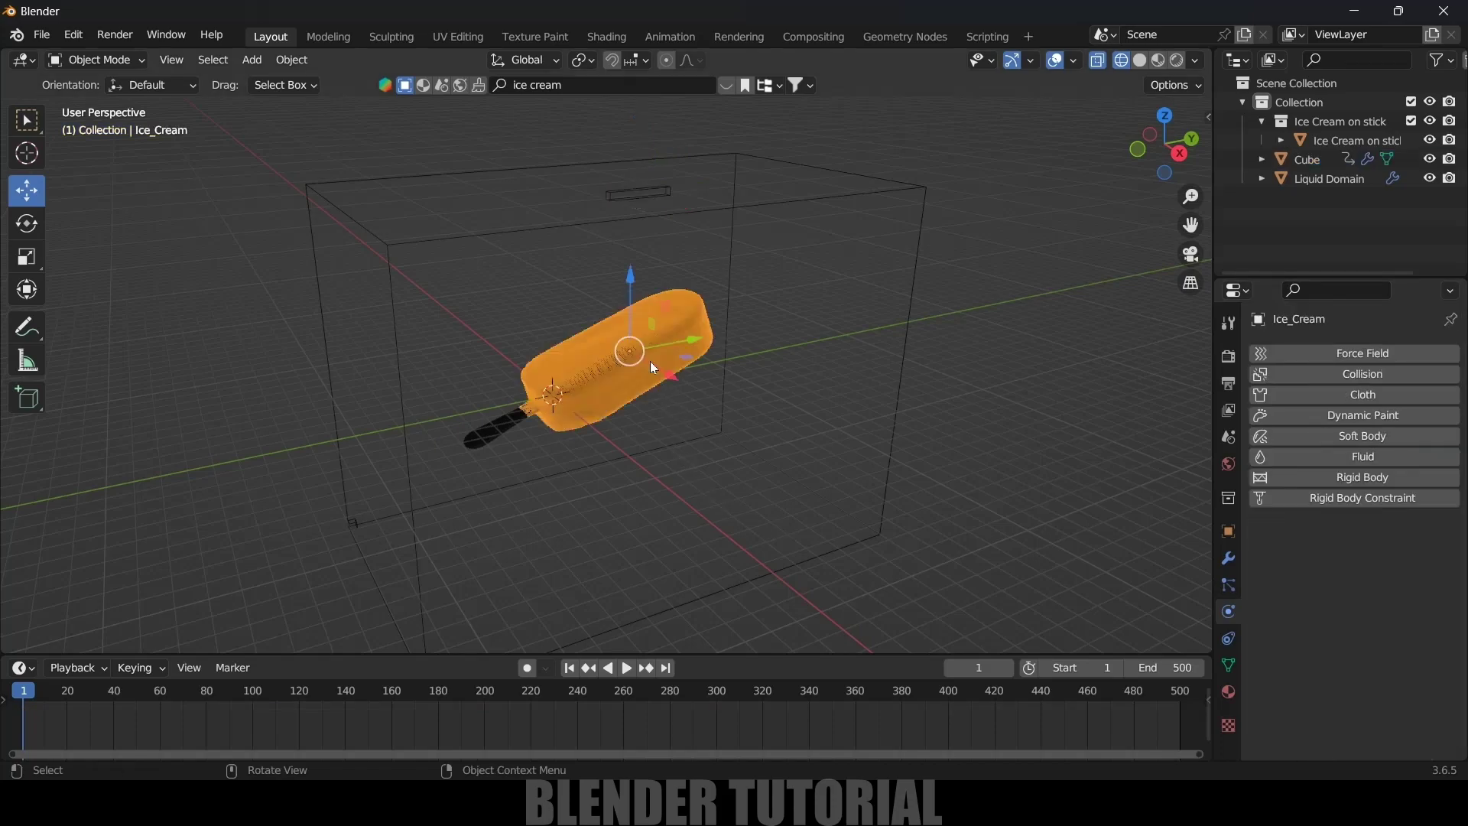
# - Make the Ice_Cream object a fluid Effector with 10 sampling substeps
pyautogui.click(1343, 456)
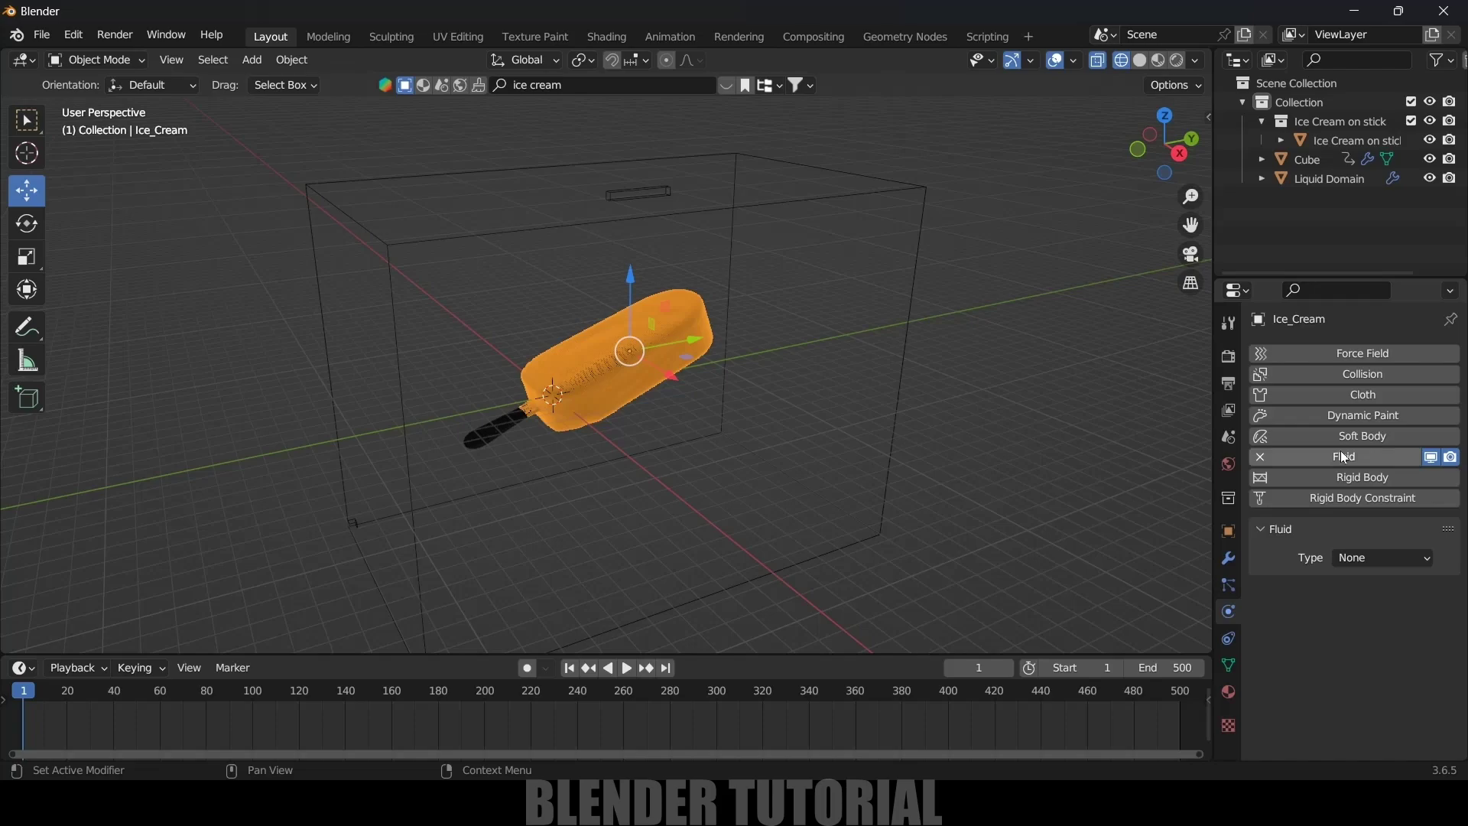
pyautogui.click(1363, 566)
pyautogui.click(1367, 642)
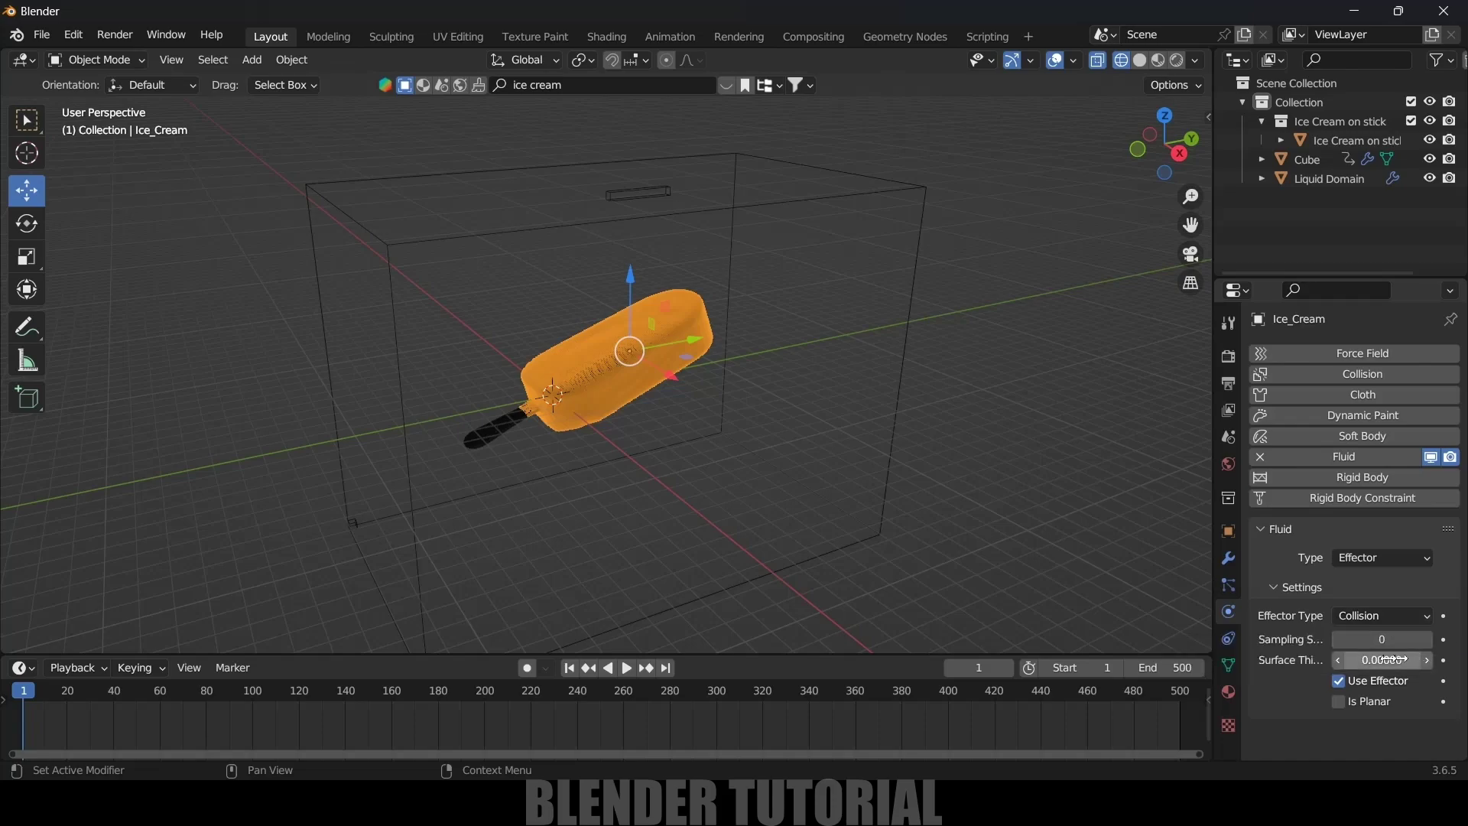
pyautogui.click(1352, 639)
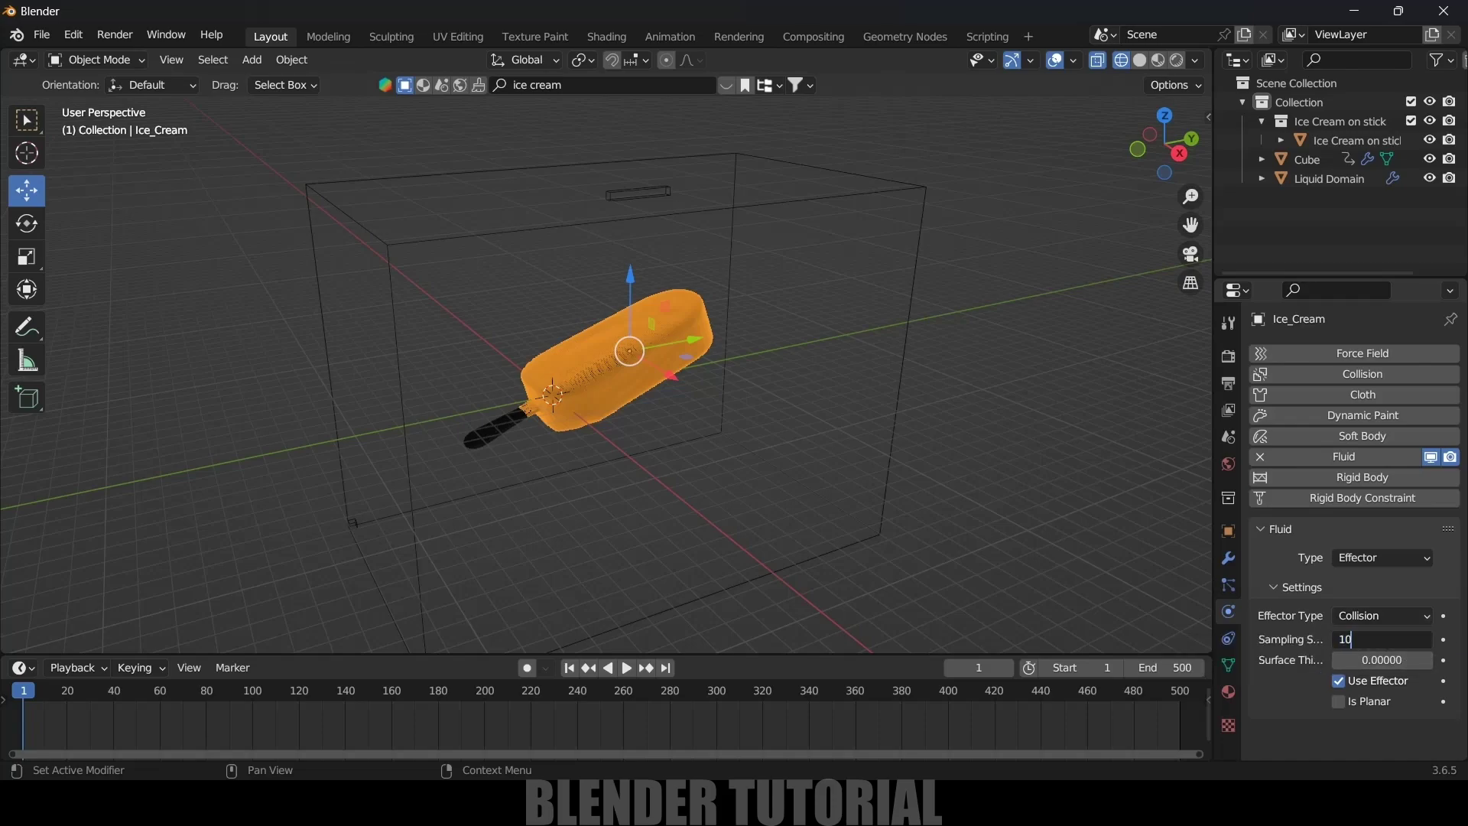
pyautogui.write('10')
pyautogui.press('Return')
# - Make the Ice Cream on stick object a fluid Effector with 10 sampling substeps too
pyautogui.click(497, 440)
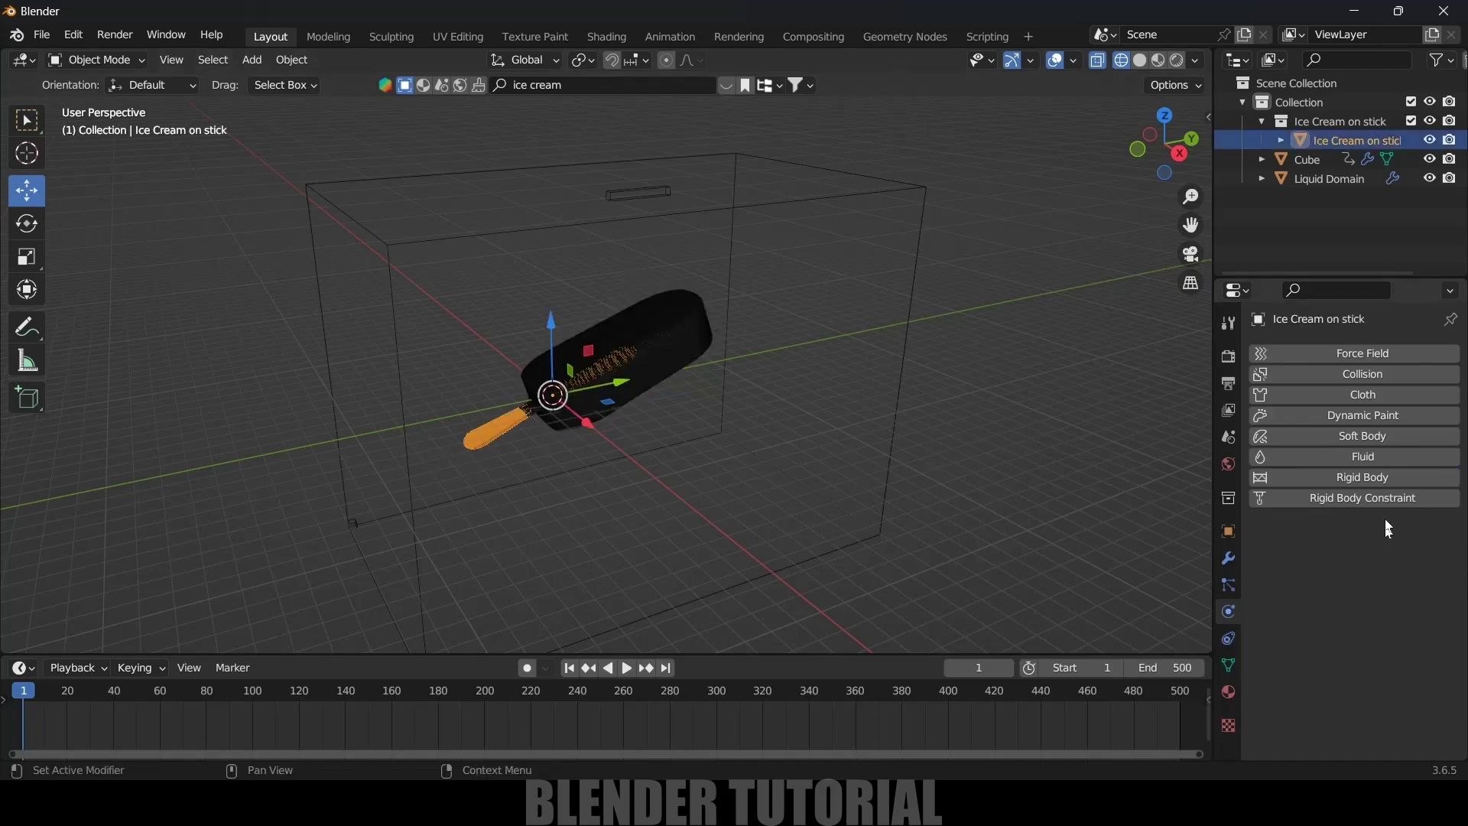
pyautogui.click(1369, 459)
pyautogui.click(1399, 558)
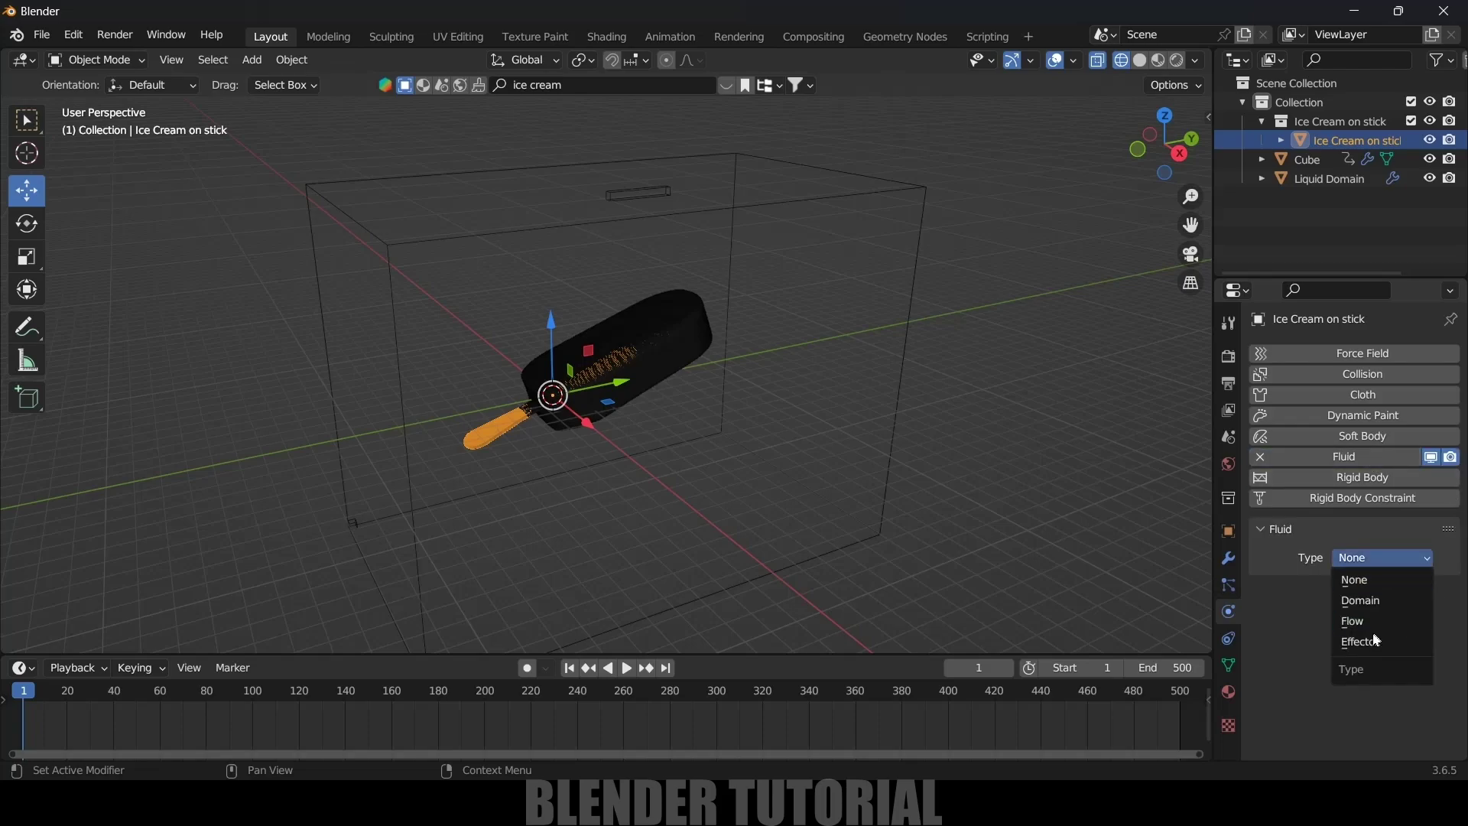
pyautogui.click(1376, 641)
pyautogui.click(1380, 639)
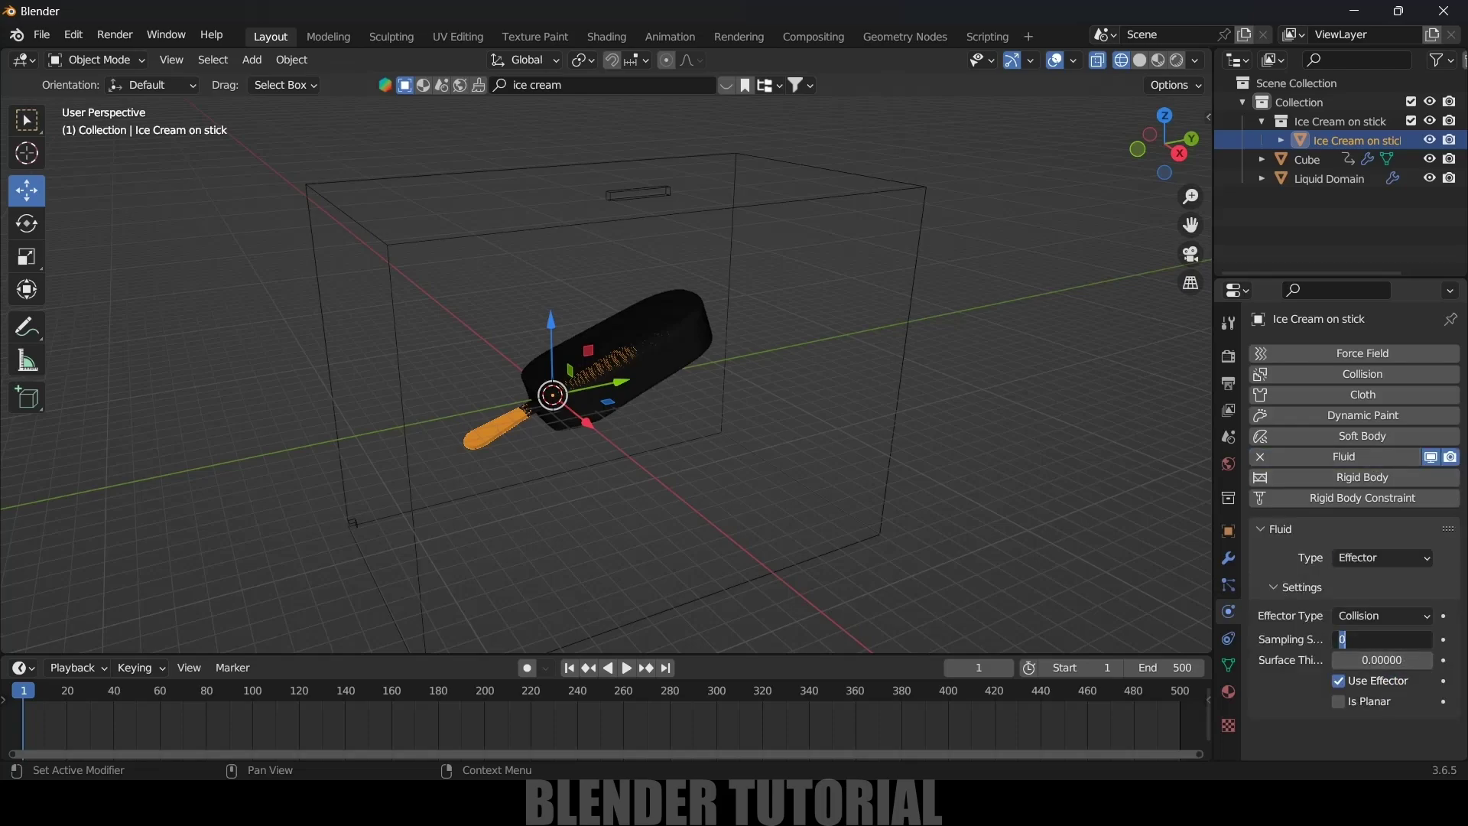
pyautogui.write('10')
pyautogui.press('Return')
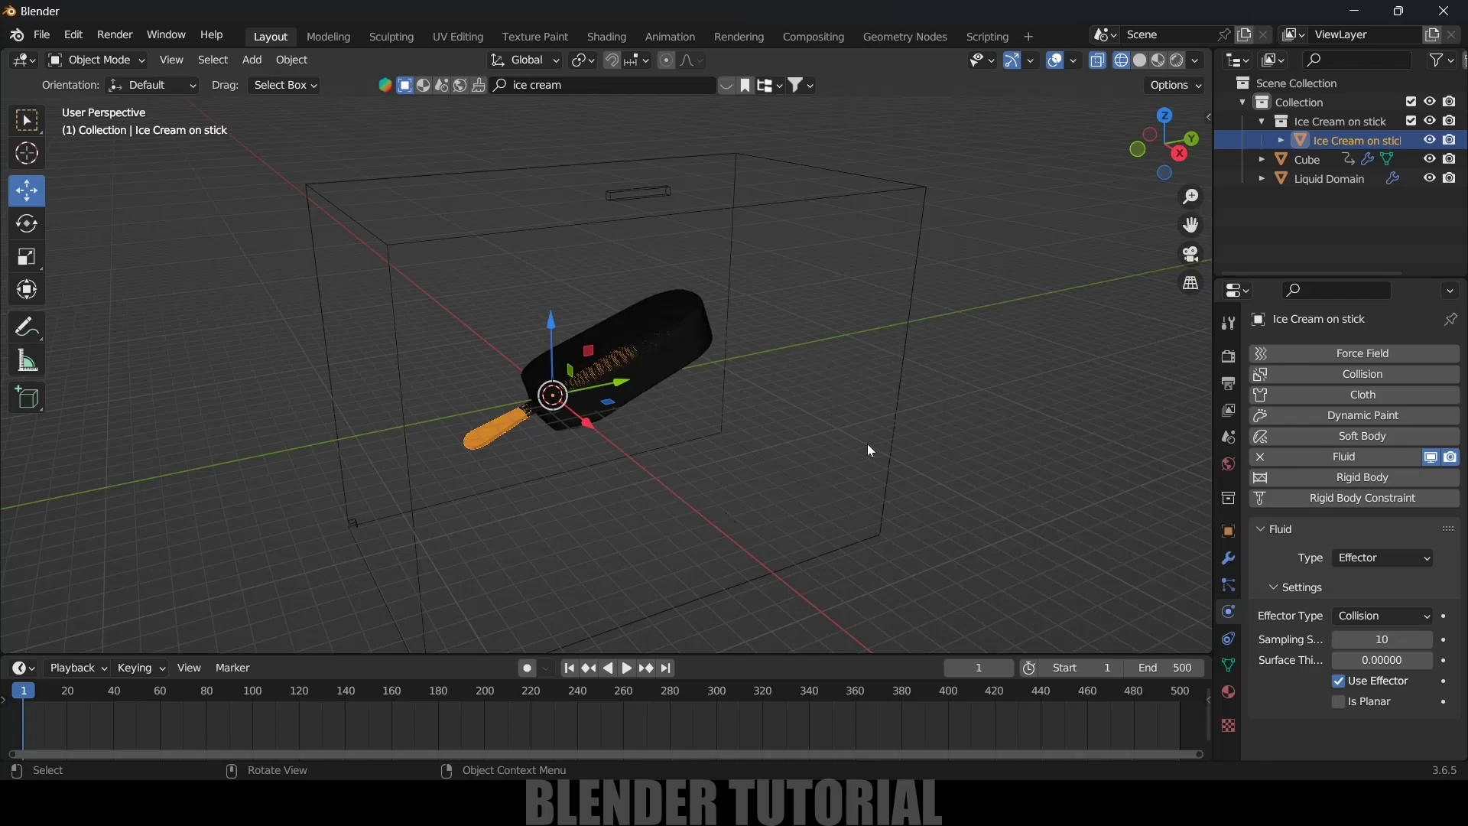
# - Start a trial bake of the Liquid Domain, cancel it, and free the partial cache from frame 1
pyautogui.click(910, 376)
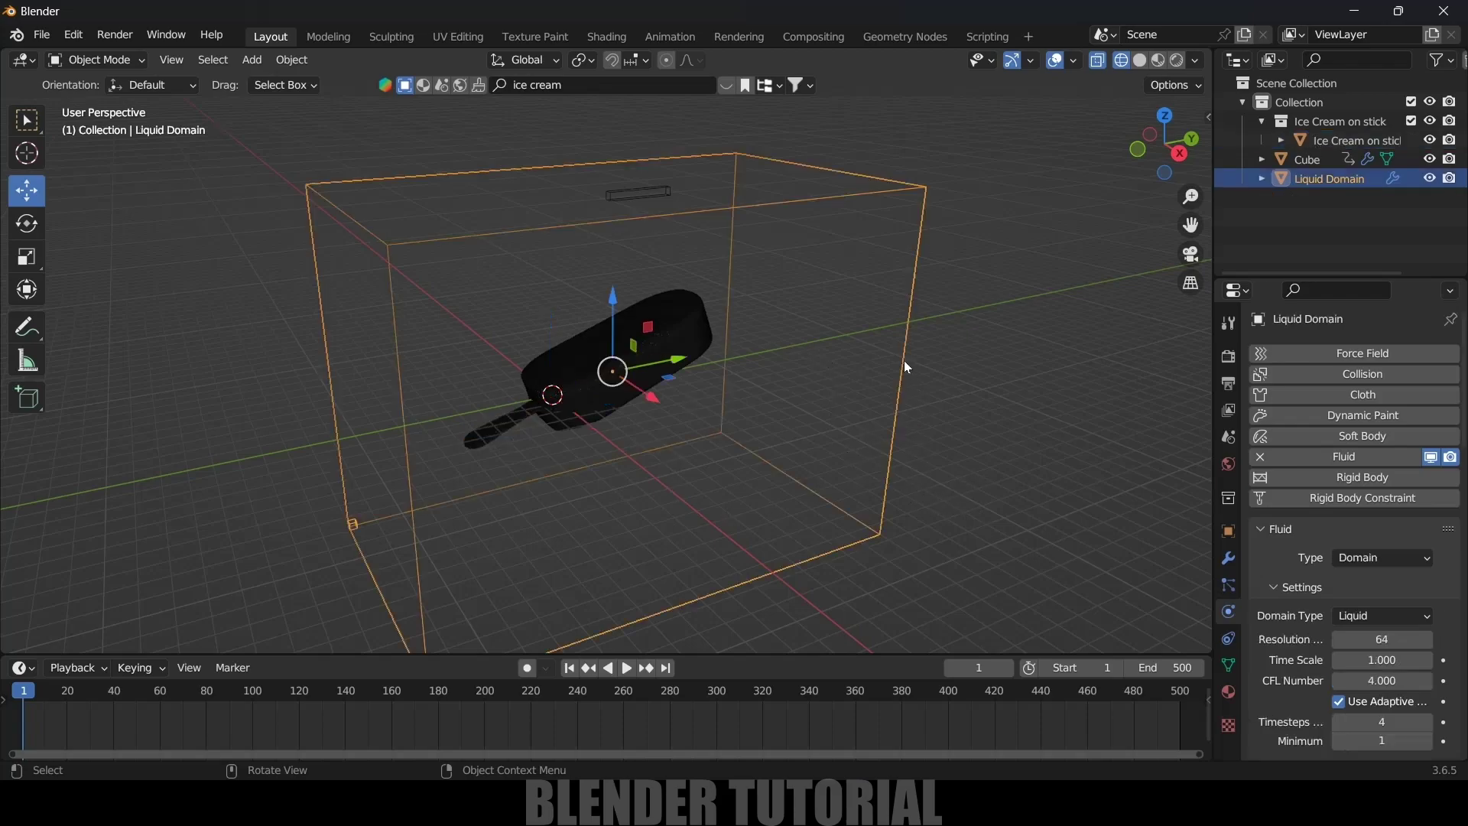
pyautogui.scroll(-10, 1297, 636)
pyautogui.scroll(-15, 1297, 636)
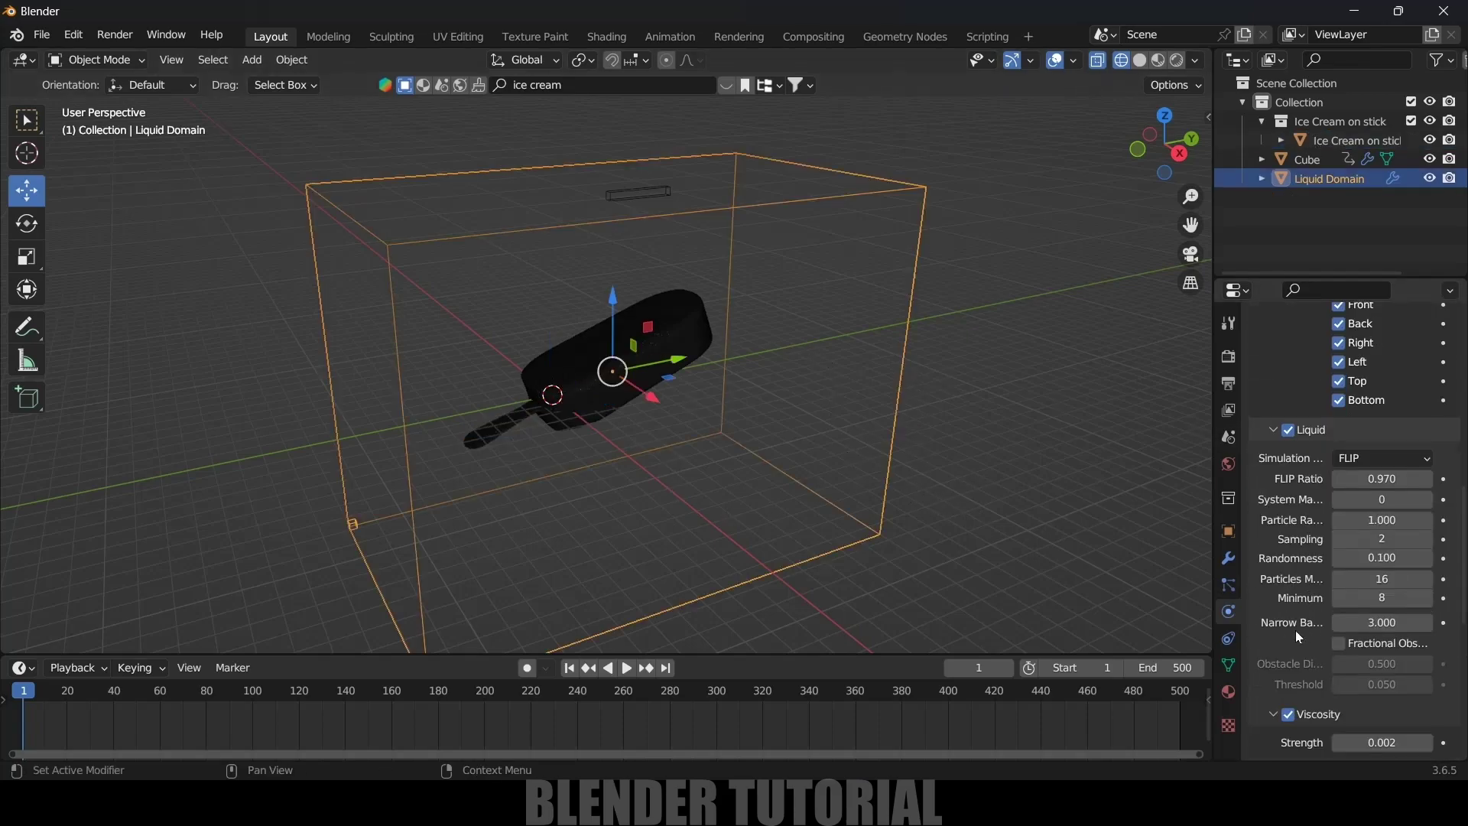
pyautogui.click(1354, 675)
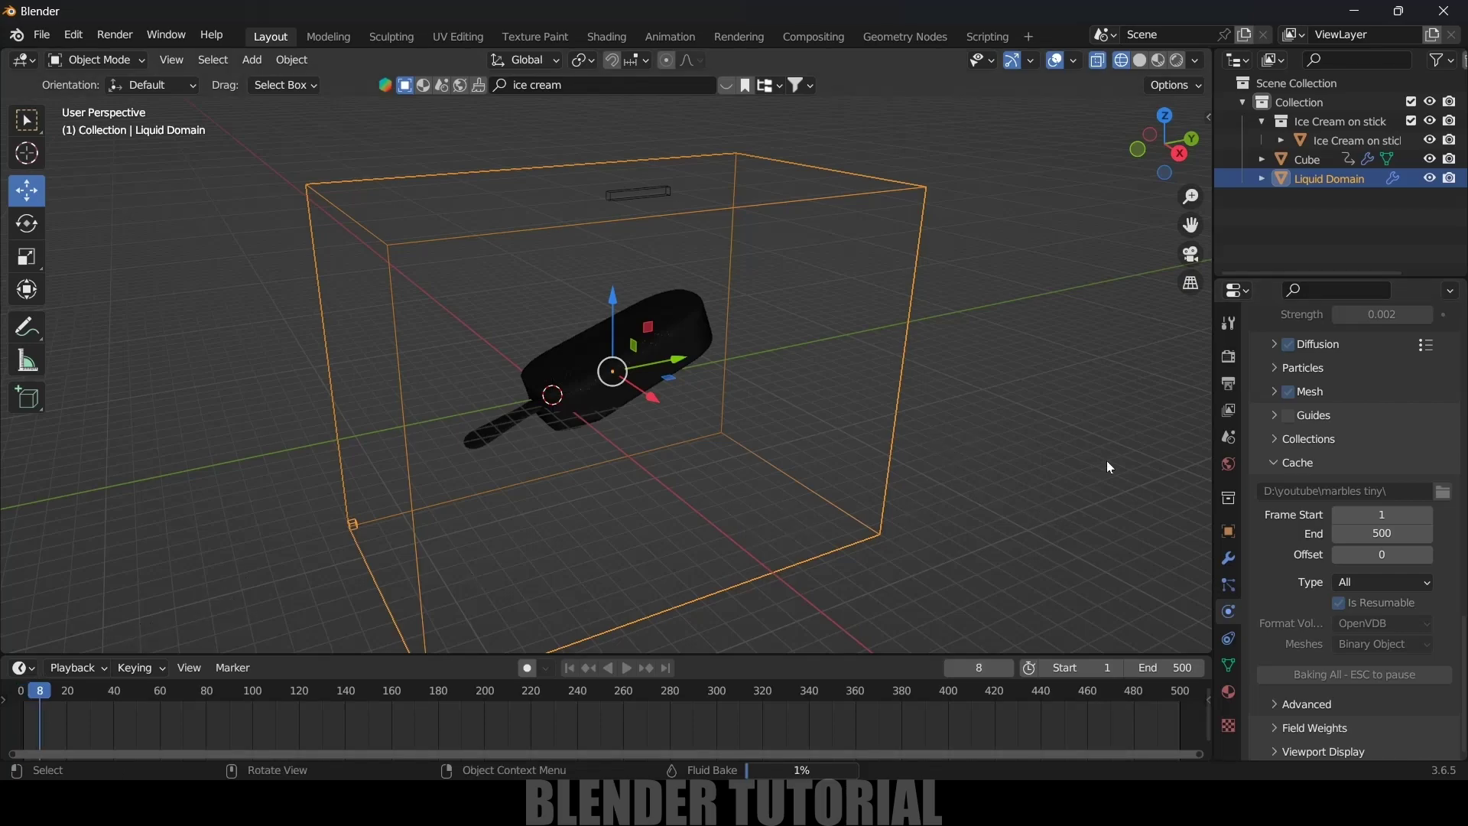
pyautogui.press('Escape')
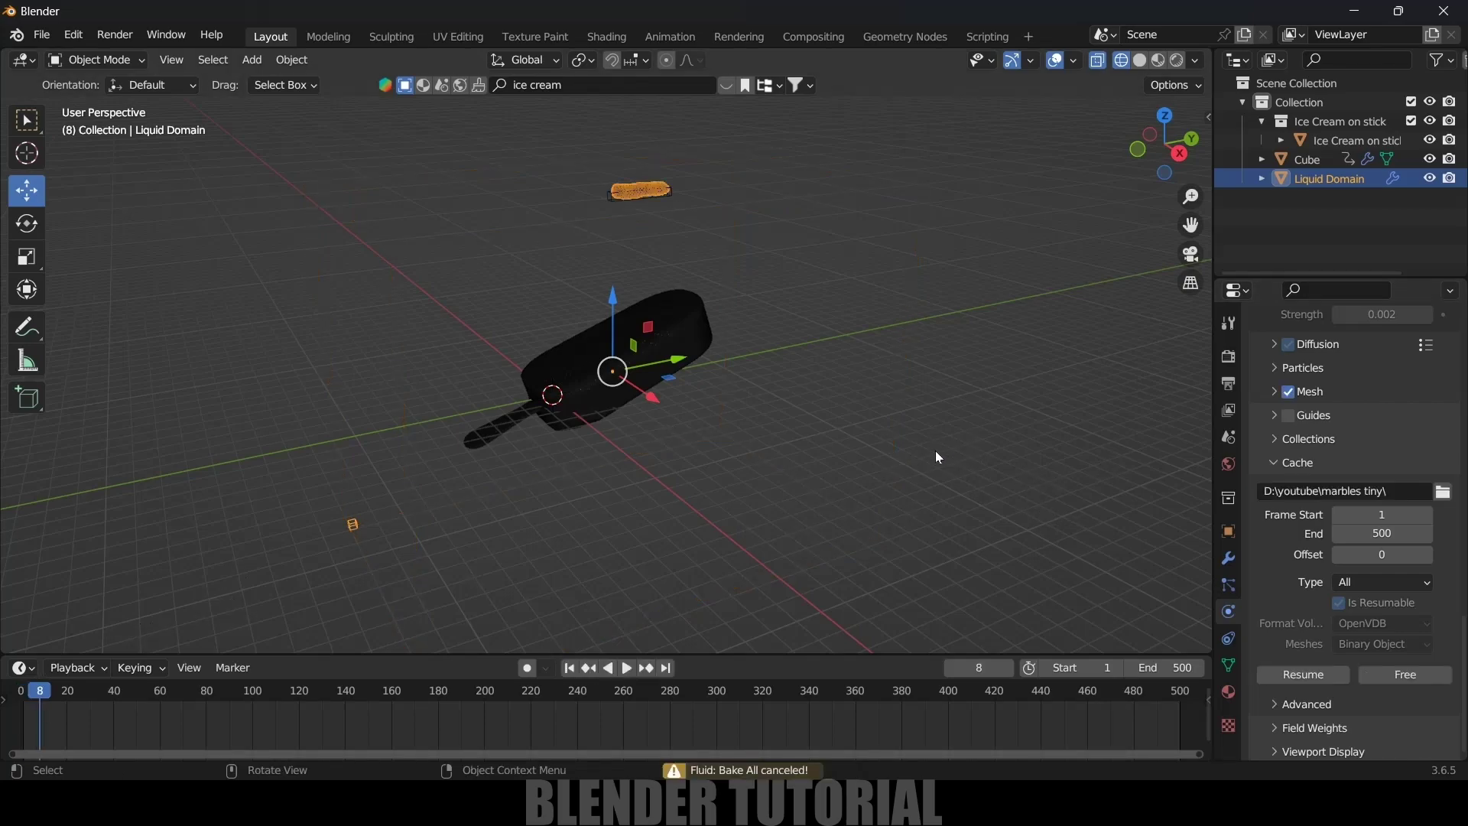
pyautogui.click(569, 667)
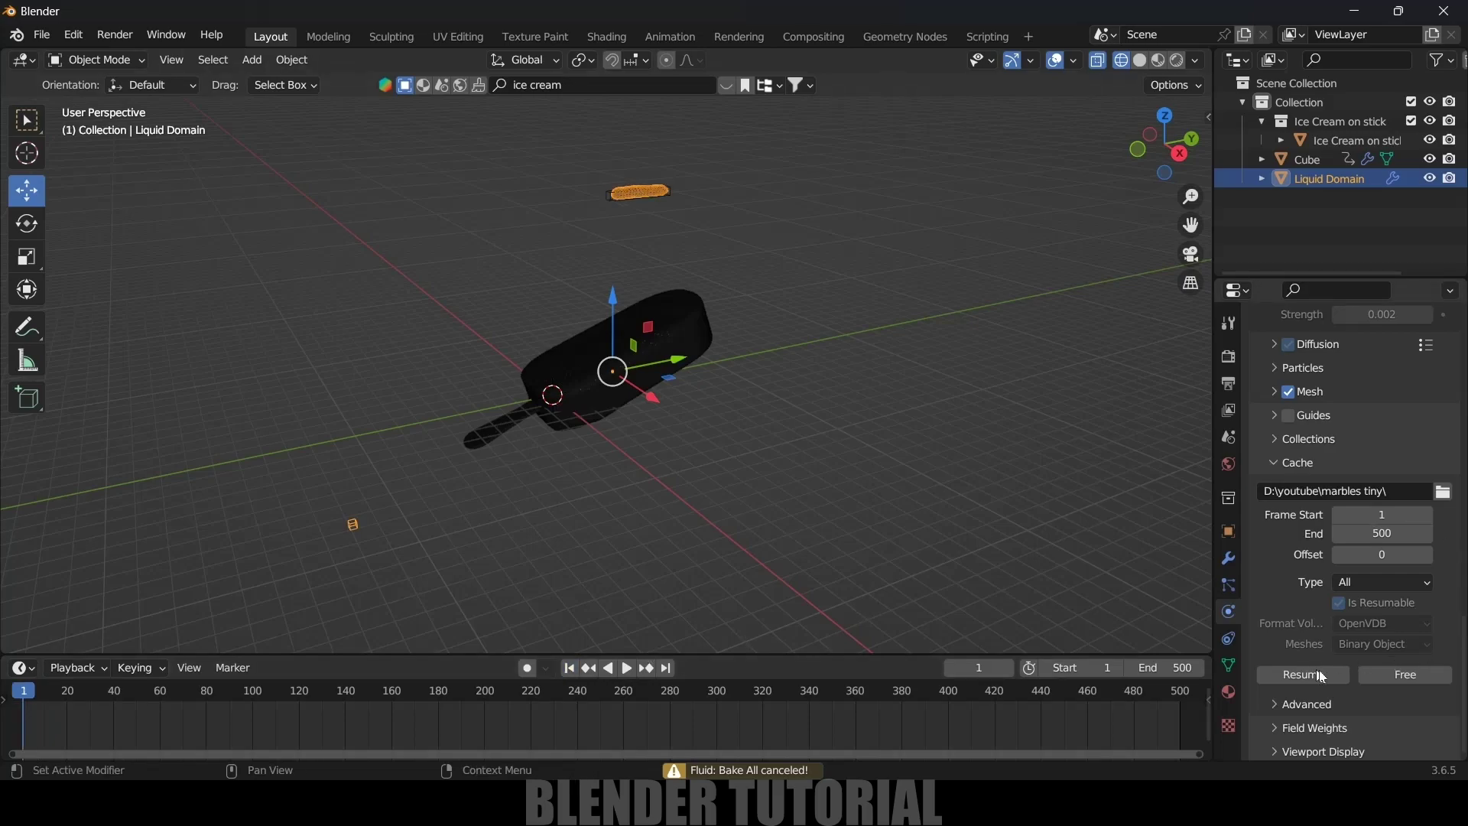
pyautogui.click(1404, 674)
# - Return to the Liquid Domain's resolution field in the fluid domain settings
pyautogui.scroll(15, 1331, 657)
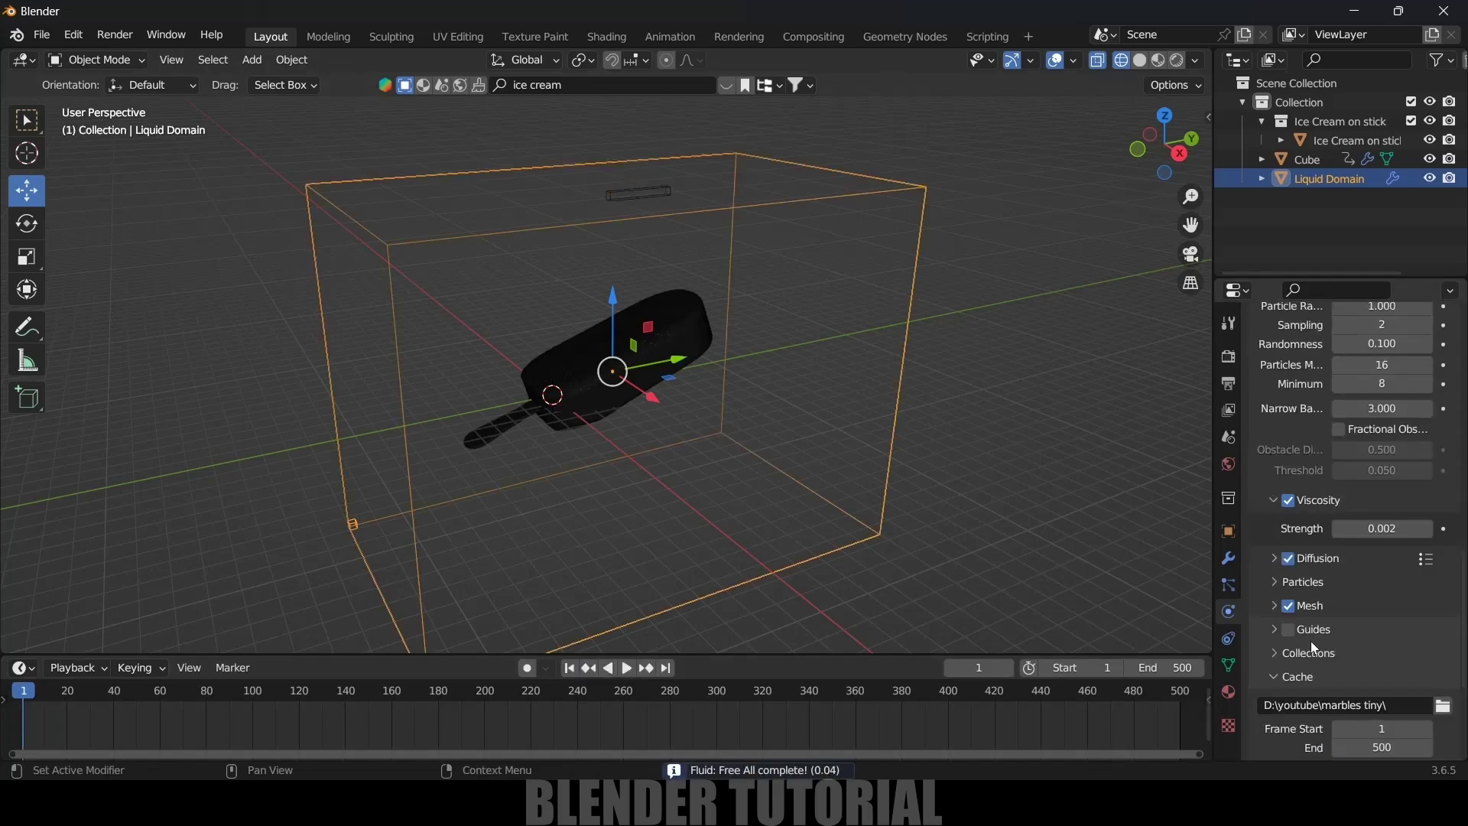
pyautogui.scroll(12, 1312, 647)
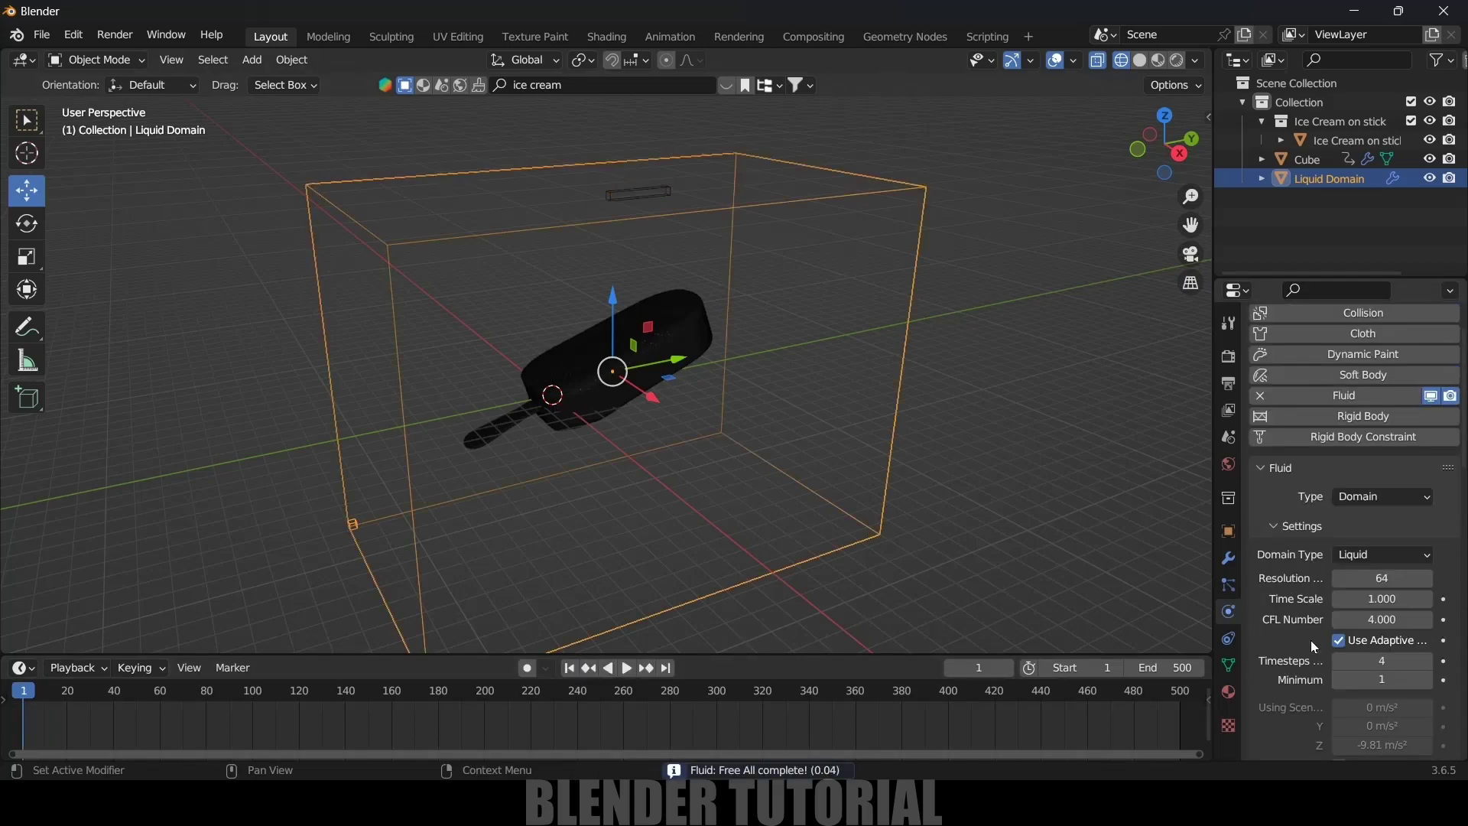
pyautogui.doubleClick(1376, 578)
pyautogui.press('Return')
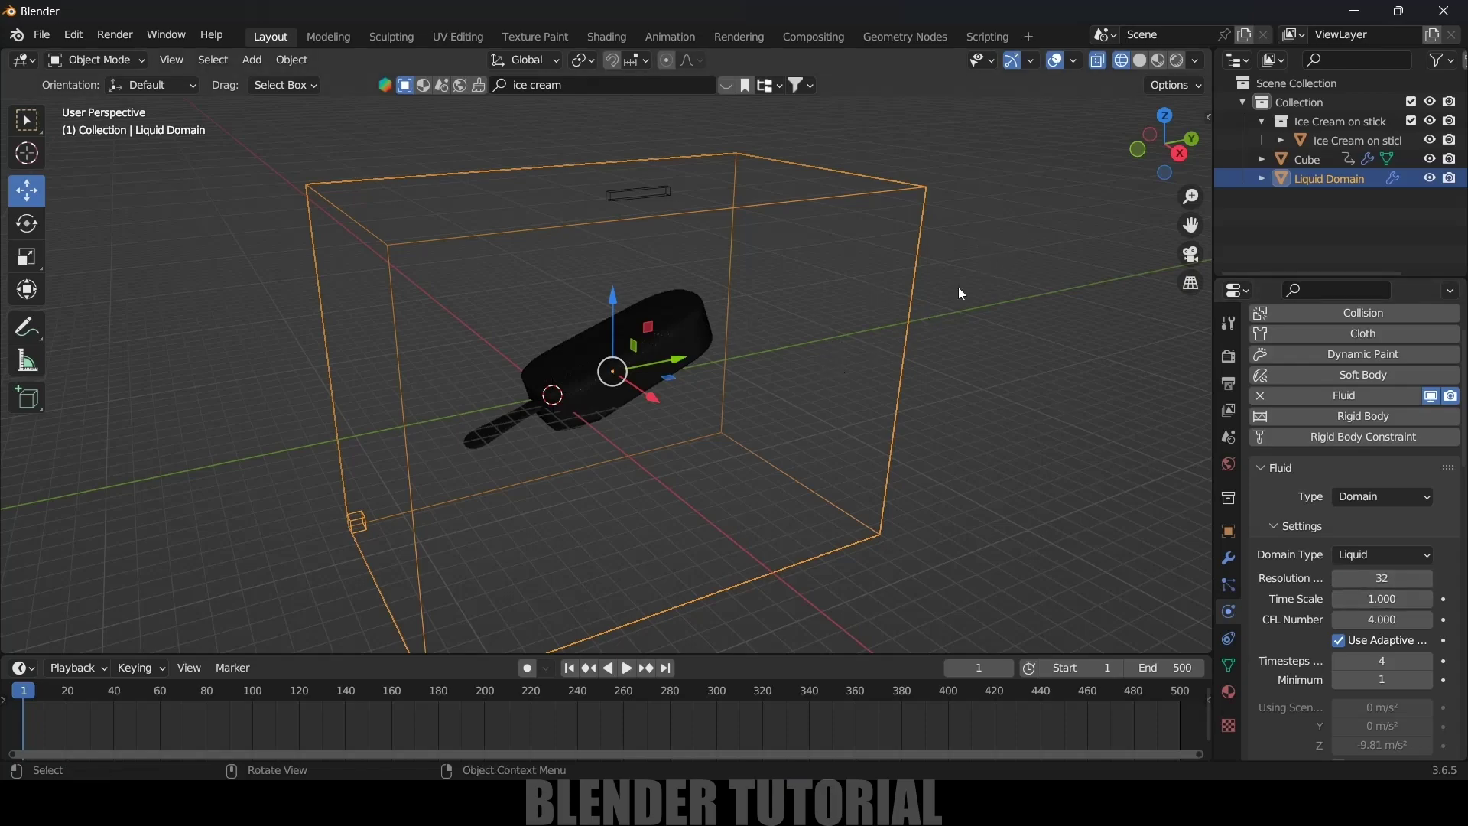
# - Reselect the Liquid Domain, set its resolution divisions to 32, and go down to the Cache panel
pyautogui.scroll(-20, 1287, 595)
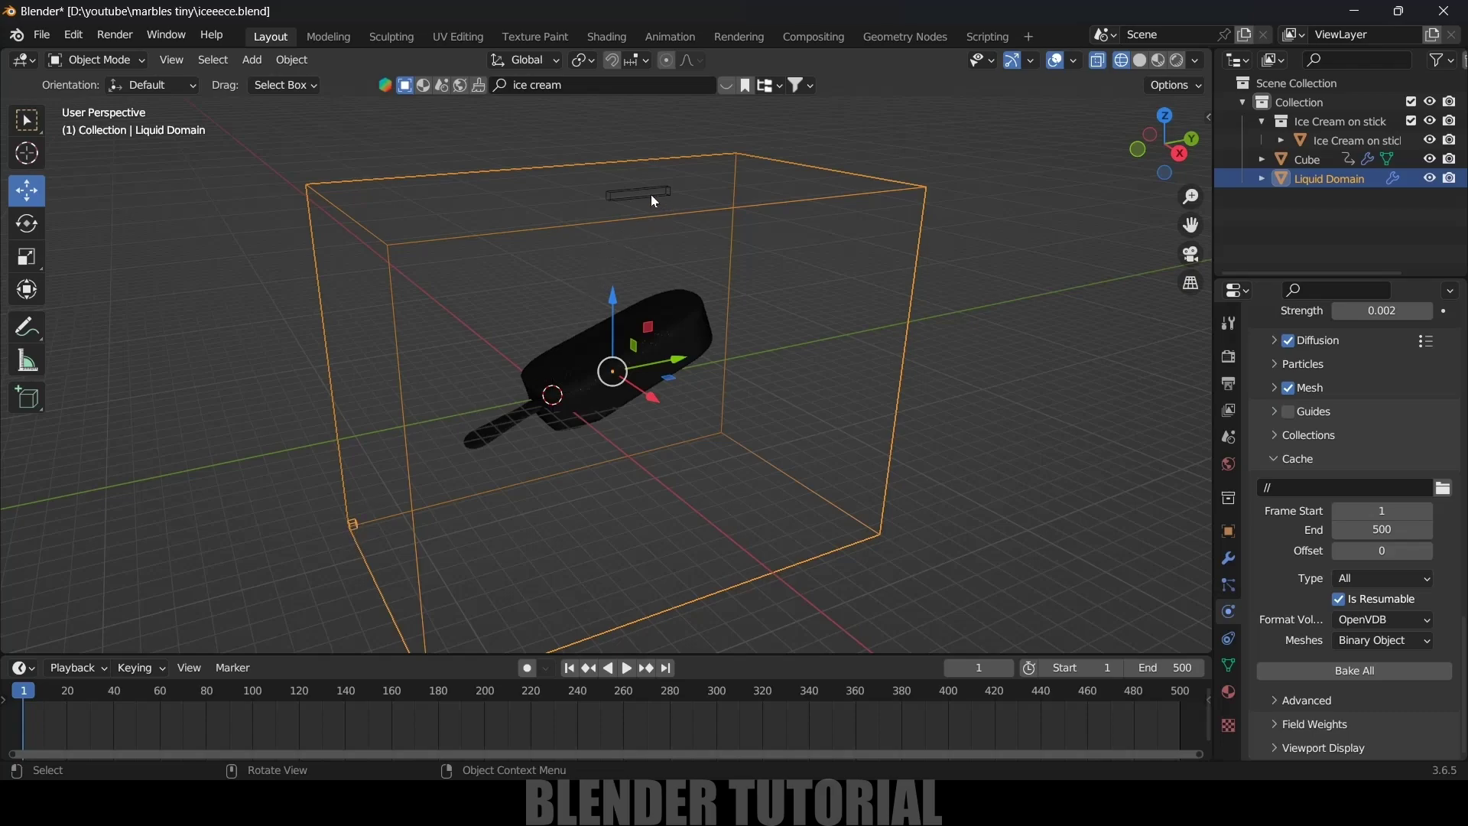
pyautogui.click(625, 202)
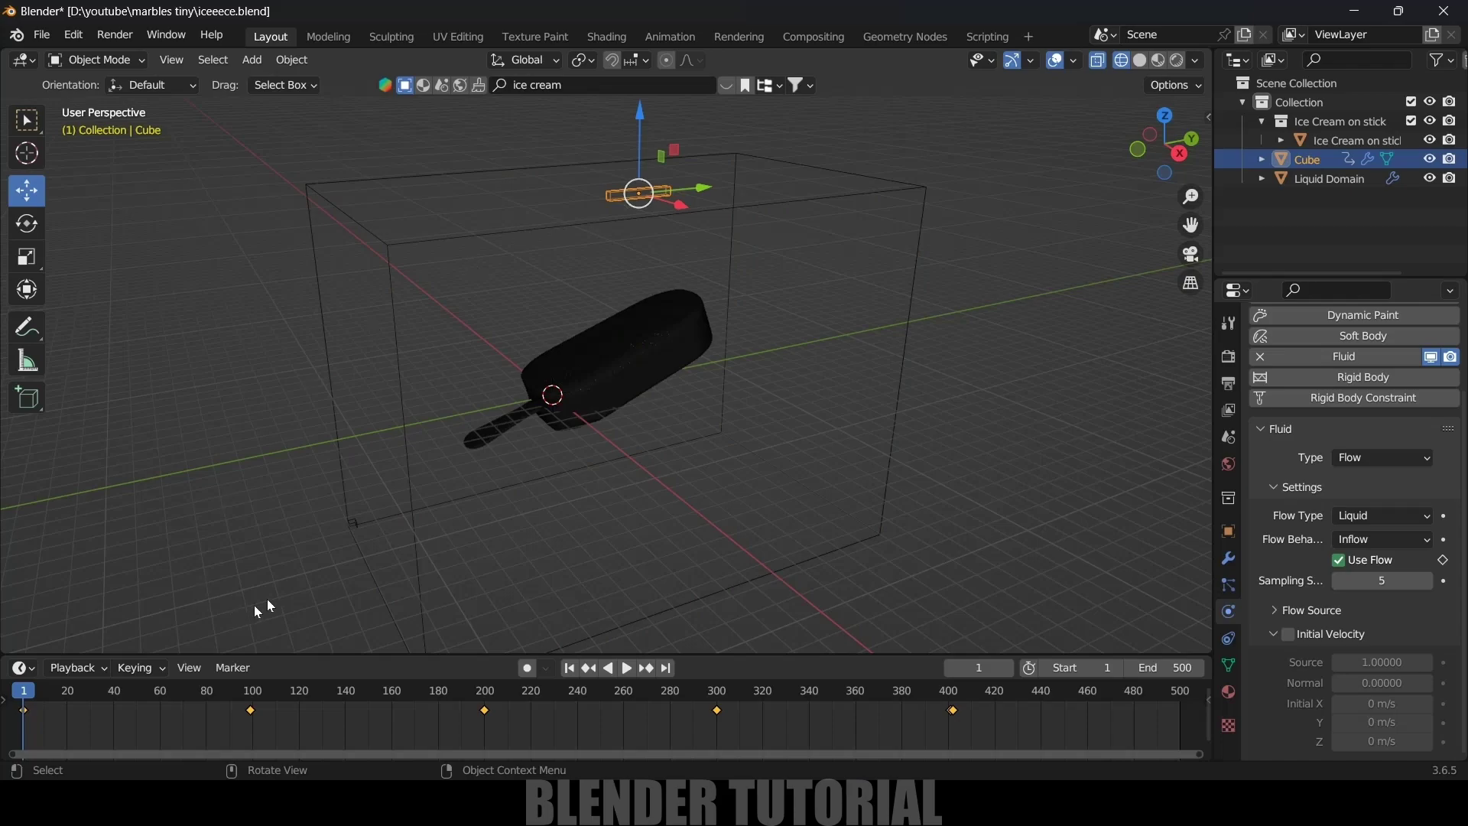
pyautogui.click(355, 533)
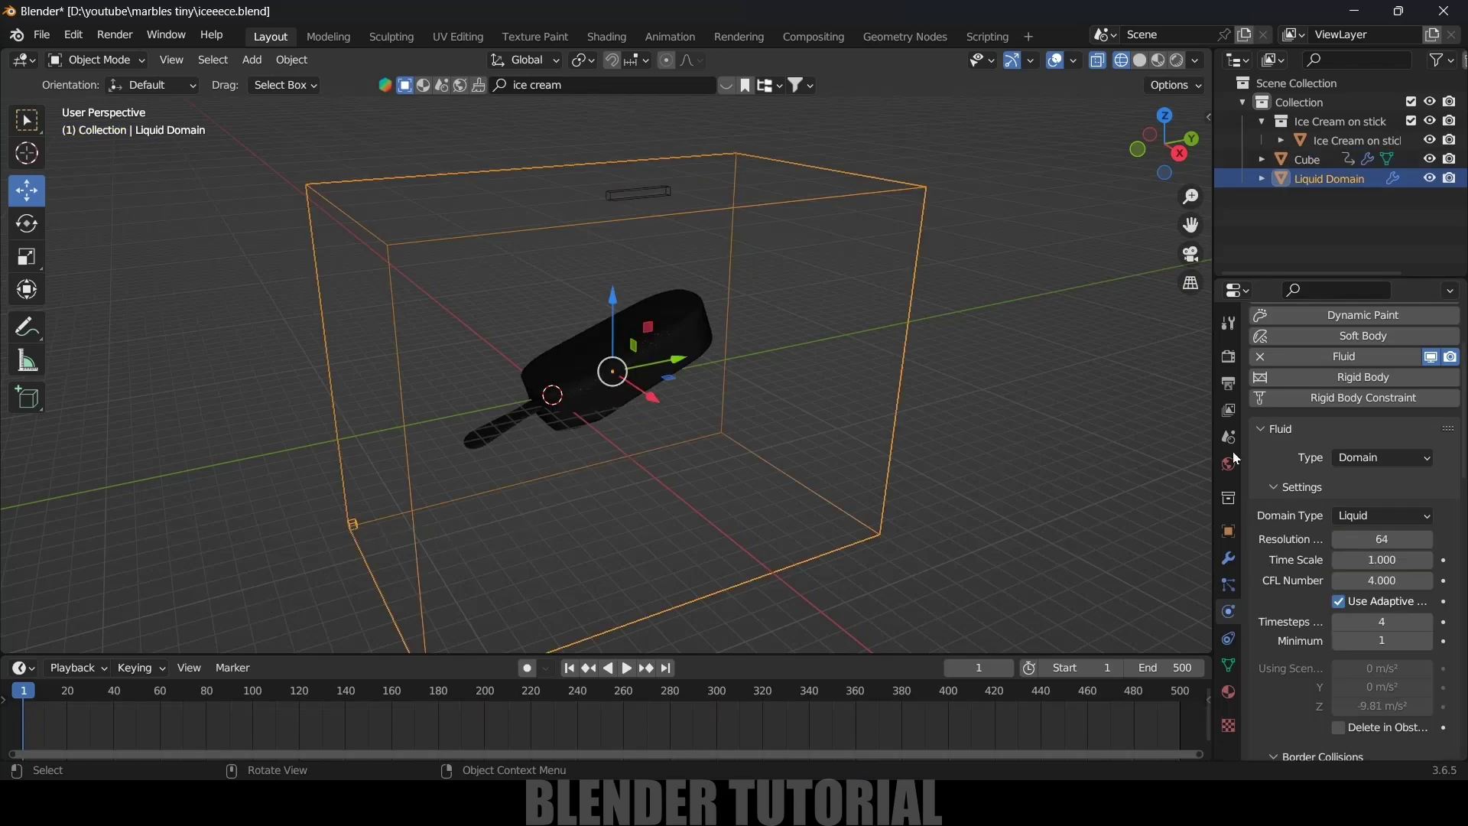
pyautogui.scroll(1, 1320, 590)
pyautogui.click(1376, 570)
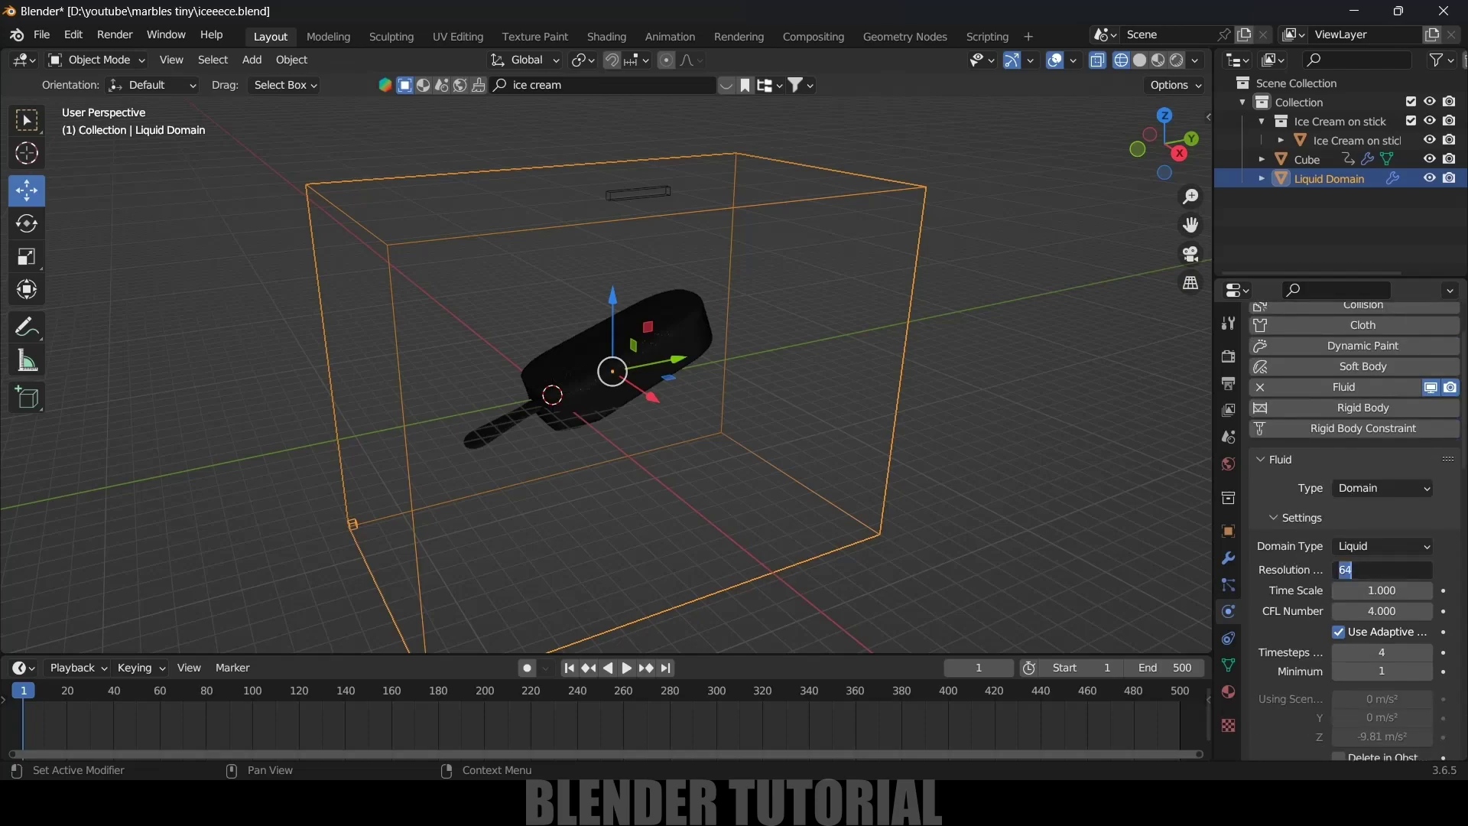
pyautogui.write('32')
pyautogui.press('Return')
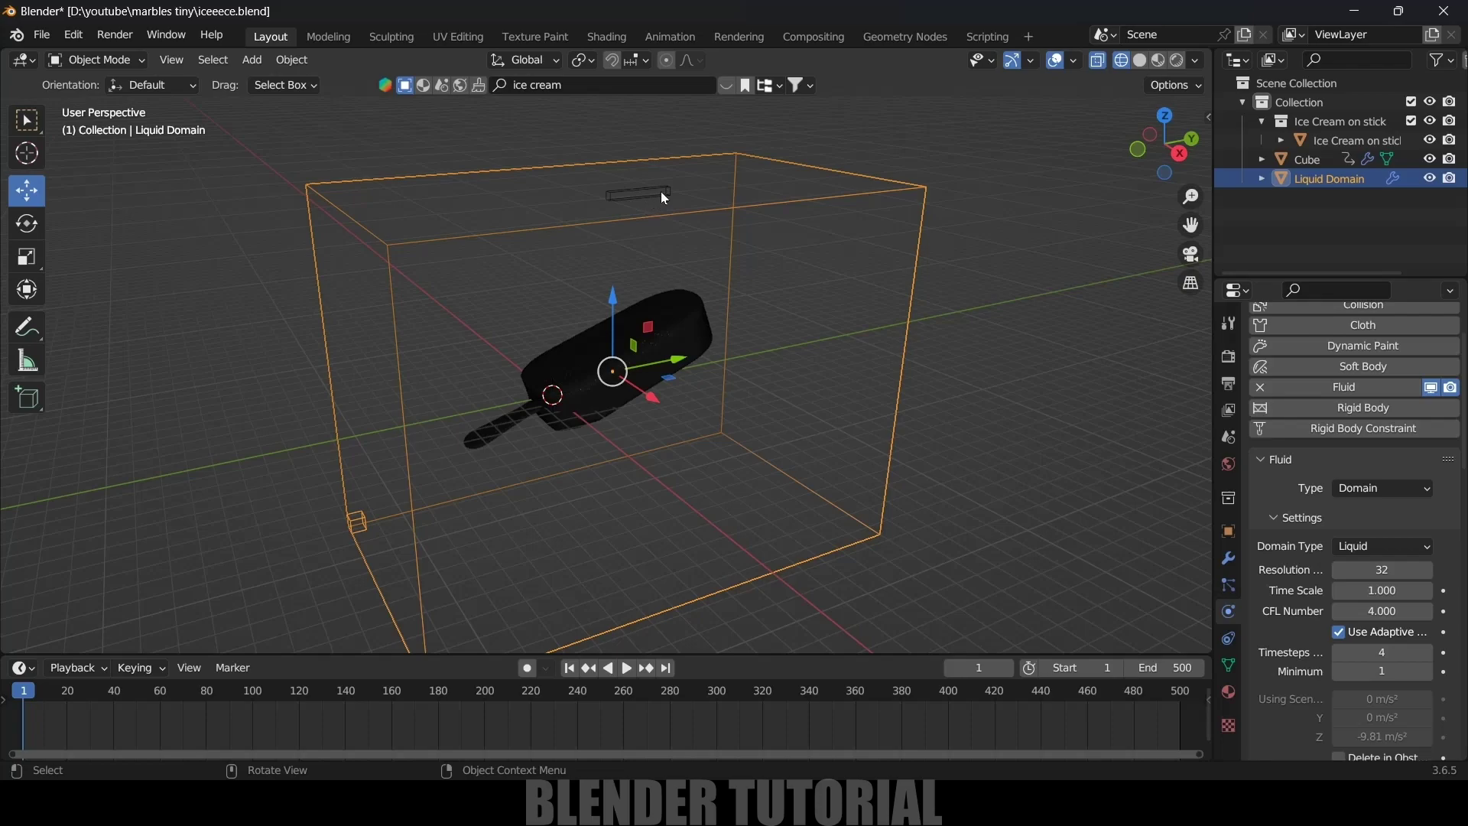
pyautogui.scroll(-15, 1272, 663)
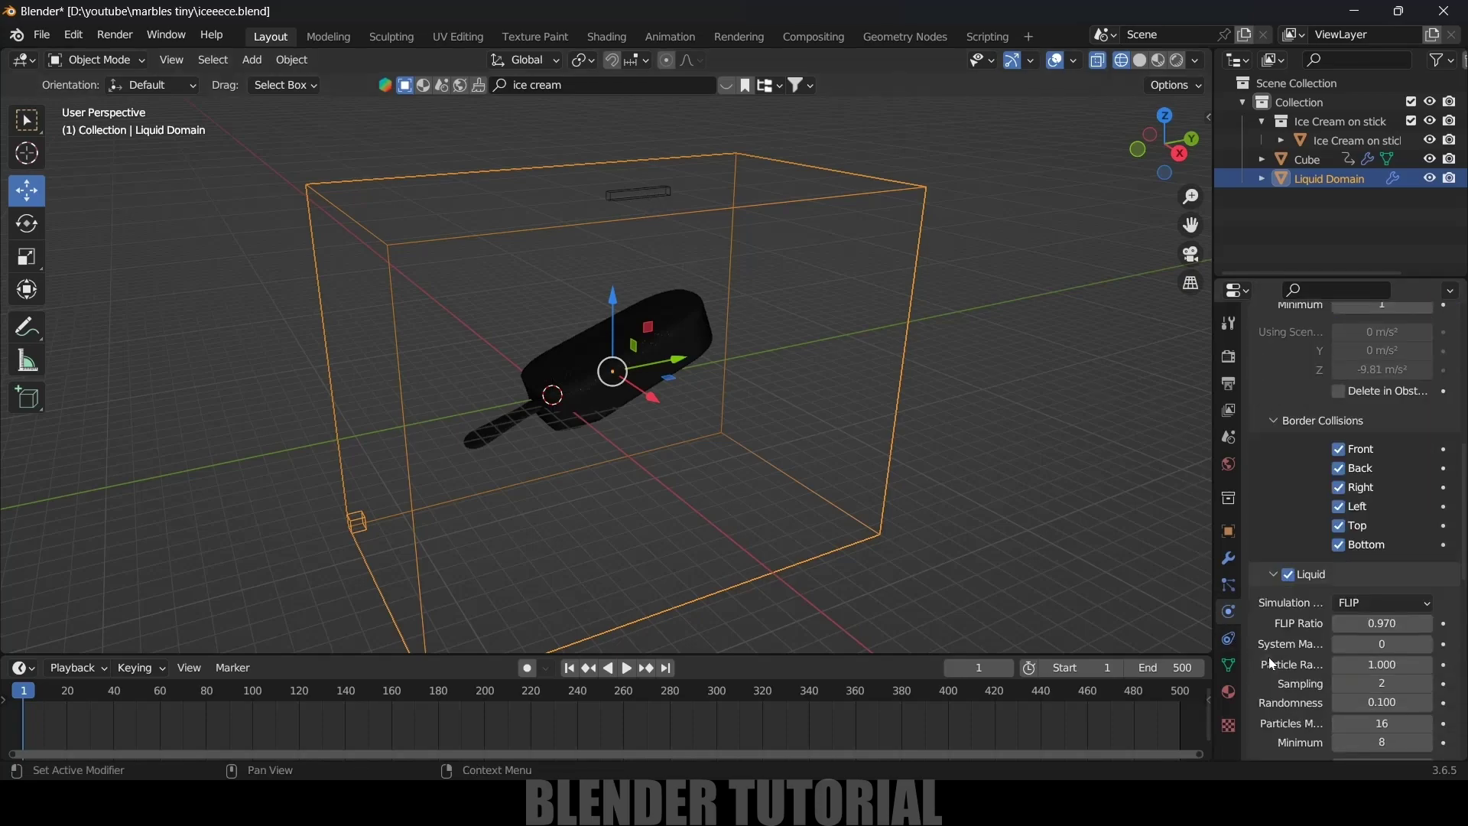
pyautogui.scroll(-10, 1272, 664)
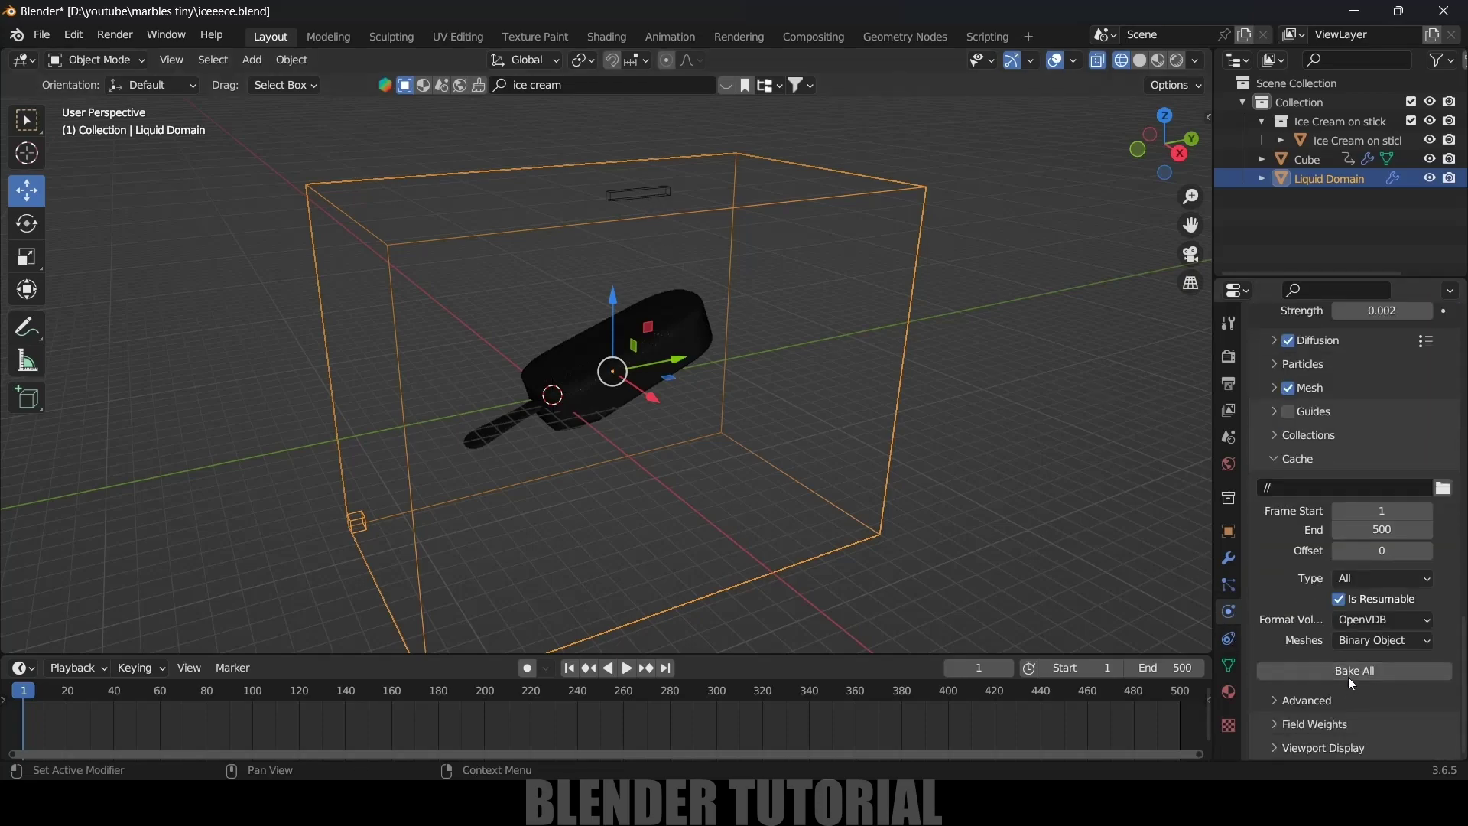
# - Bake the liquid until about frame 62, cancel, then play the partial result from frame 1
pyautogui.click(1350, 672)
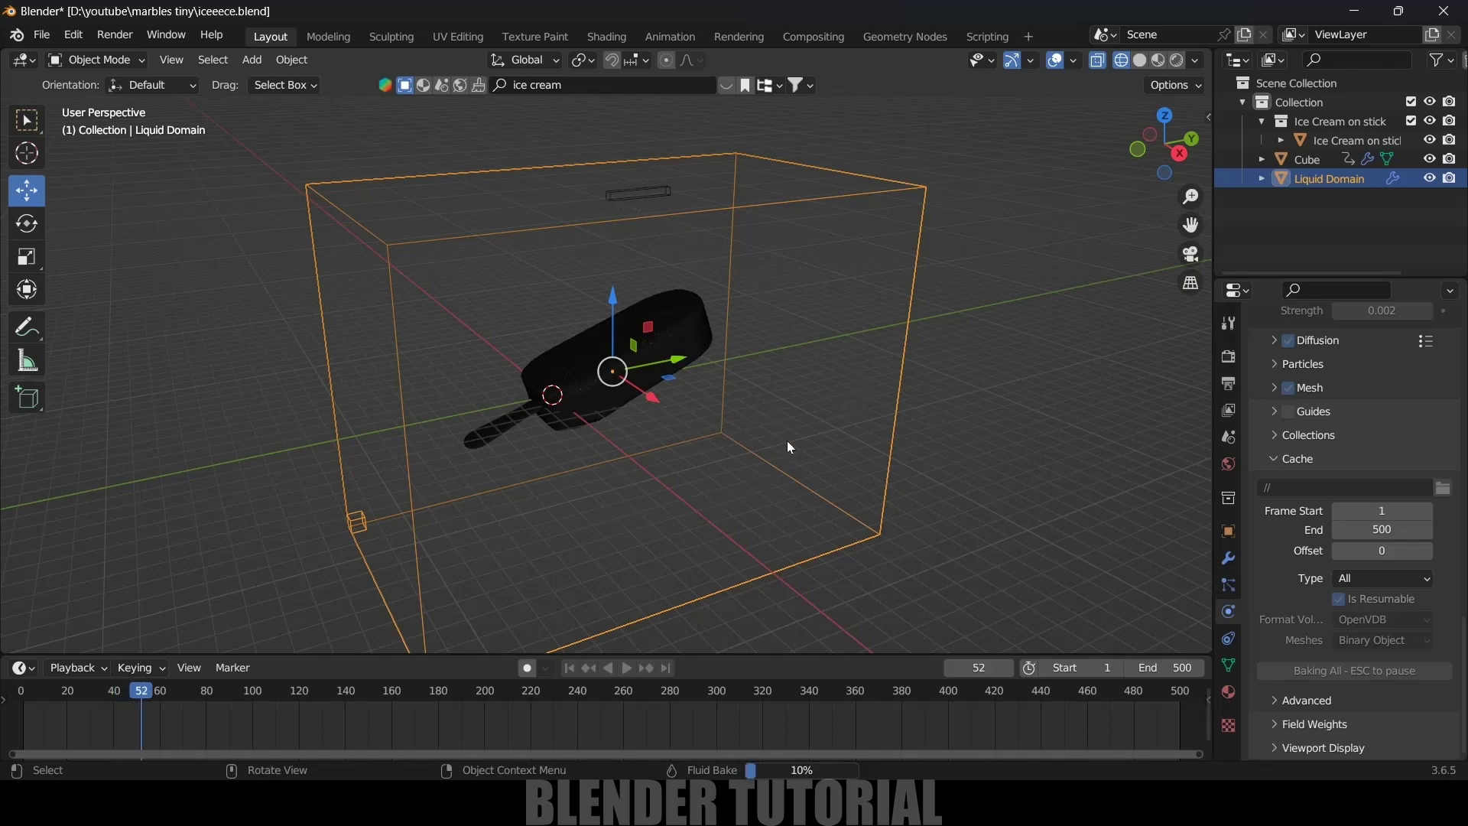
pyautogui.press('Escape')
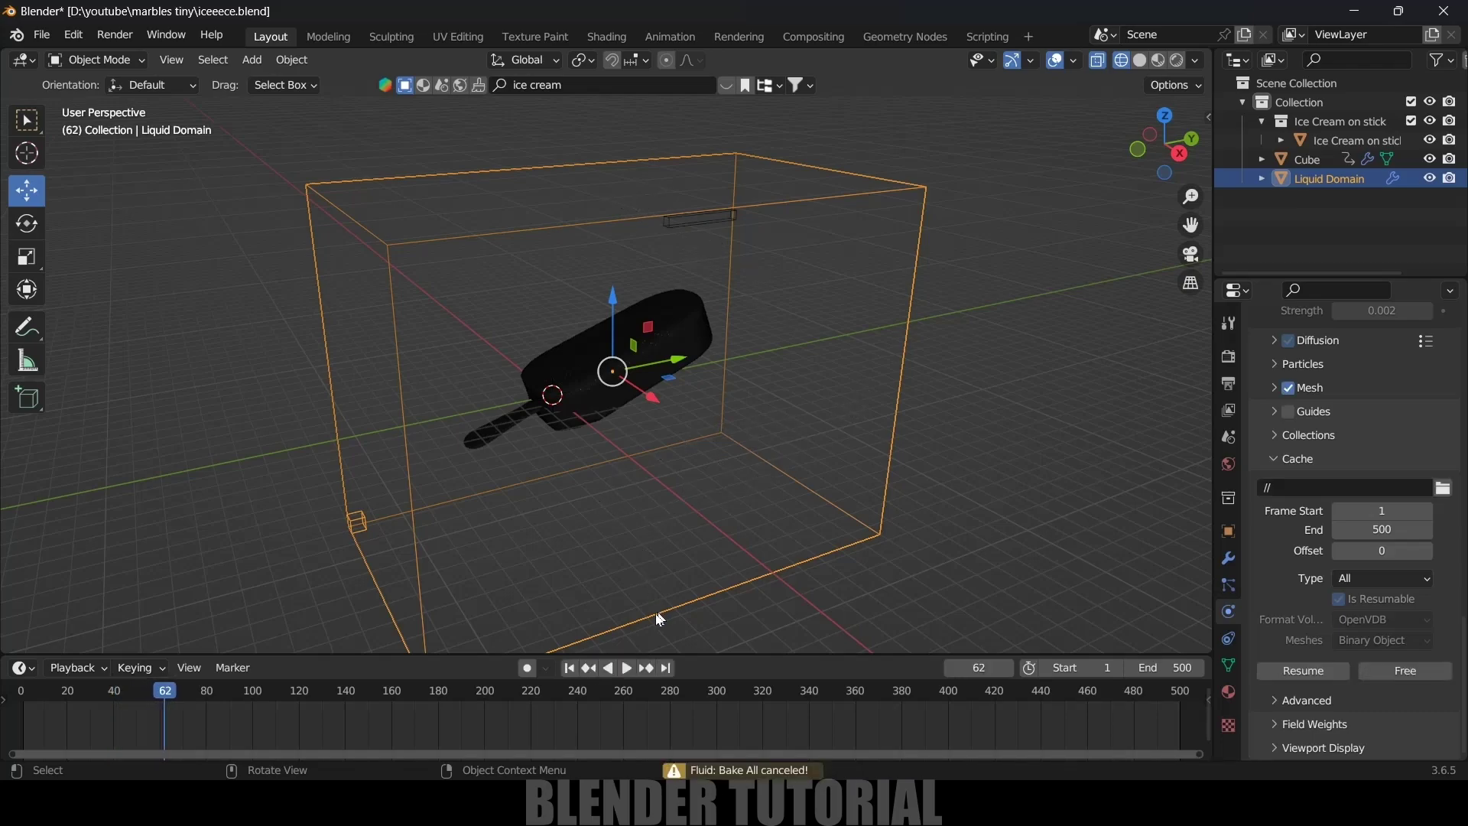
pyautogui.click(569, 668)
pyautogui.press('space')
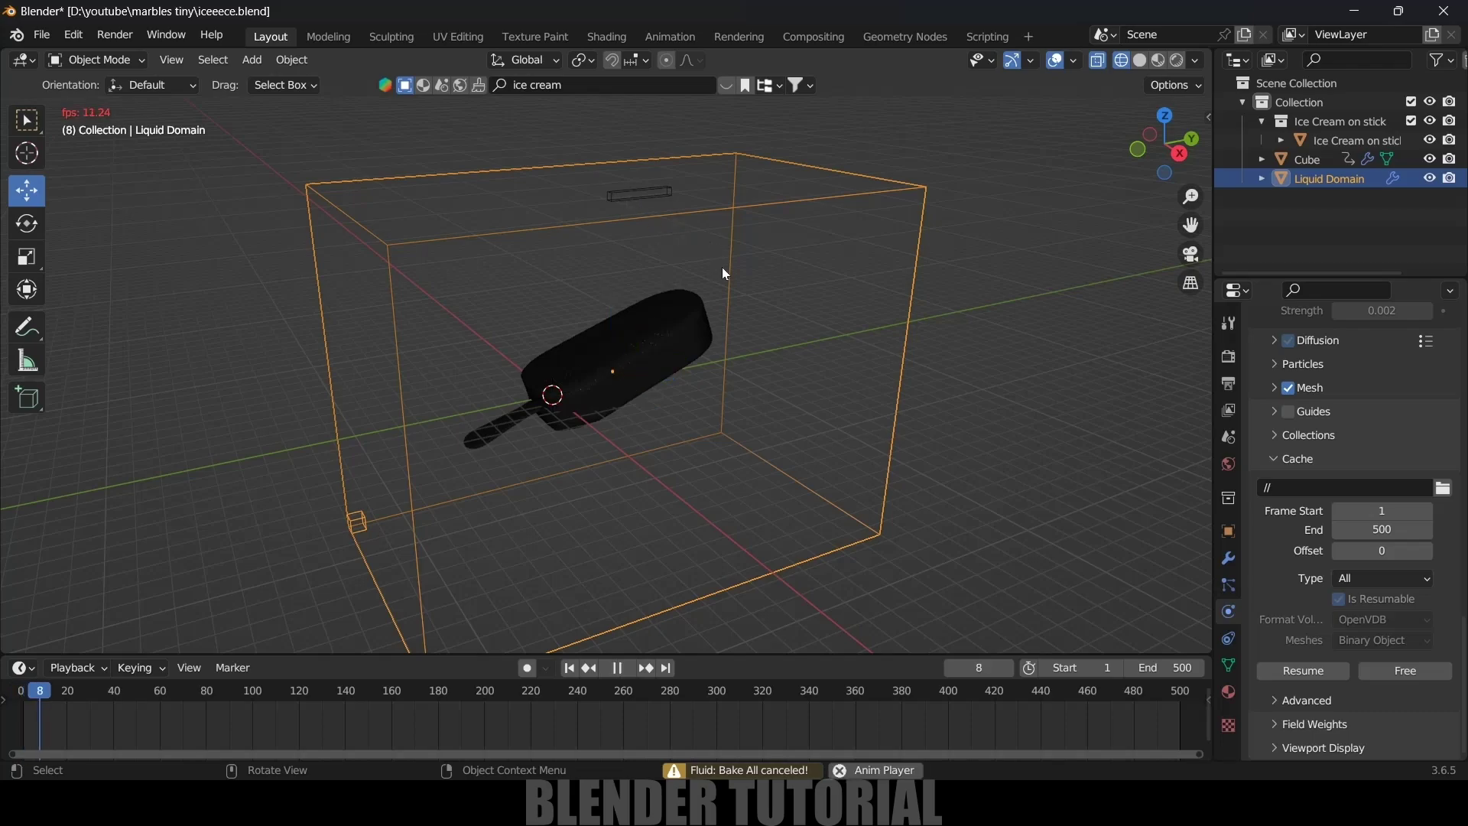
pyautogui.press('Escape')
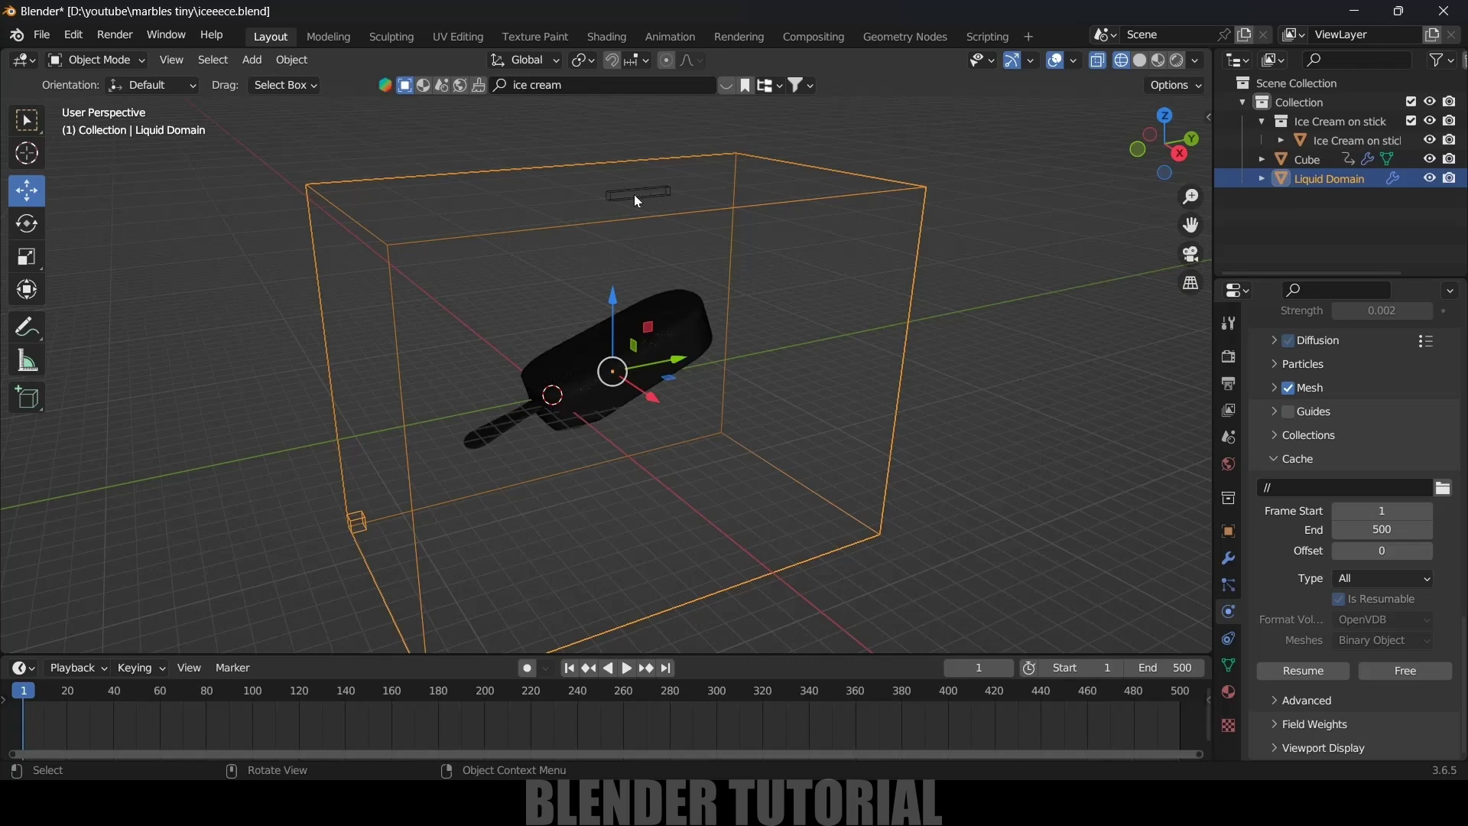
# - Free the partial fluid cache and set the domain's resolution divisions to 64
pyautogui.click(1407, 671)
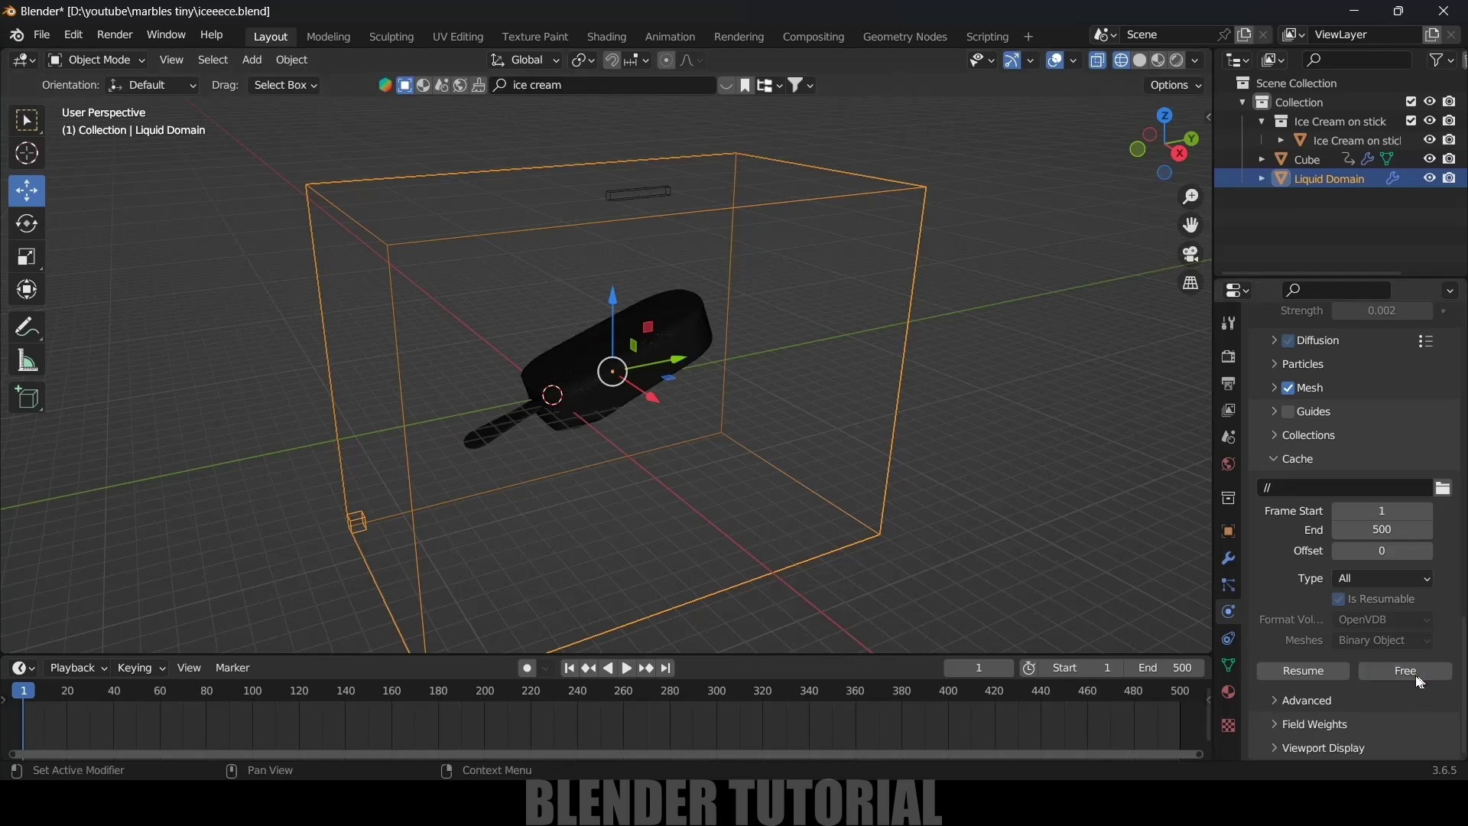
pyautogui.scroll(15, 1399, 698)
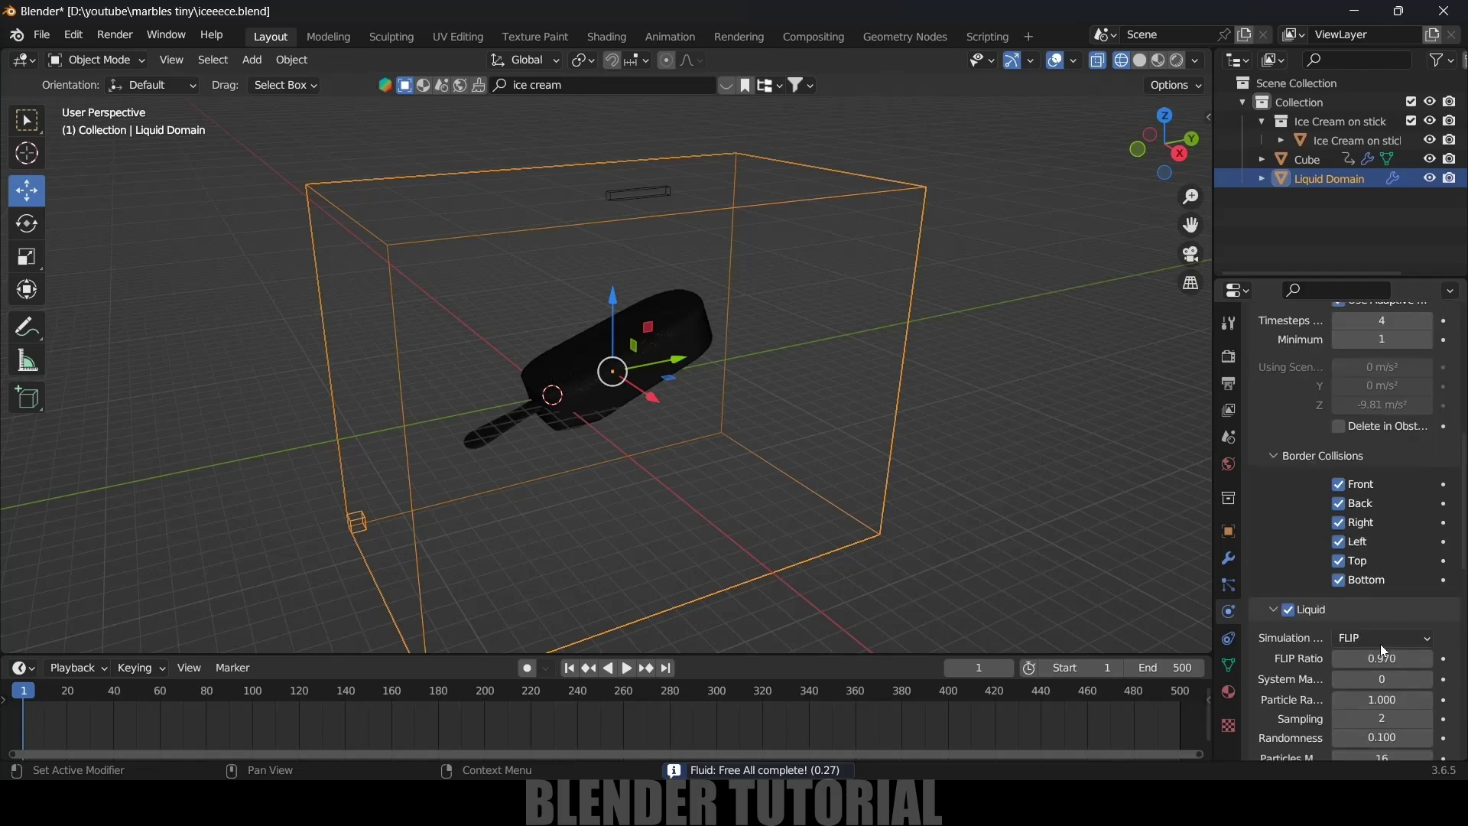
pyautogui.scroll(3, 1384, 650)
pyautogui.doubleClick(1382, 483)
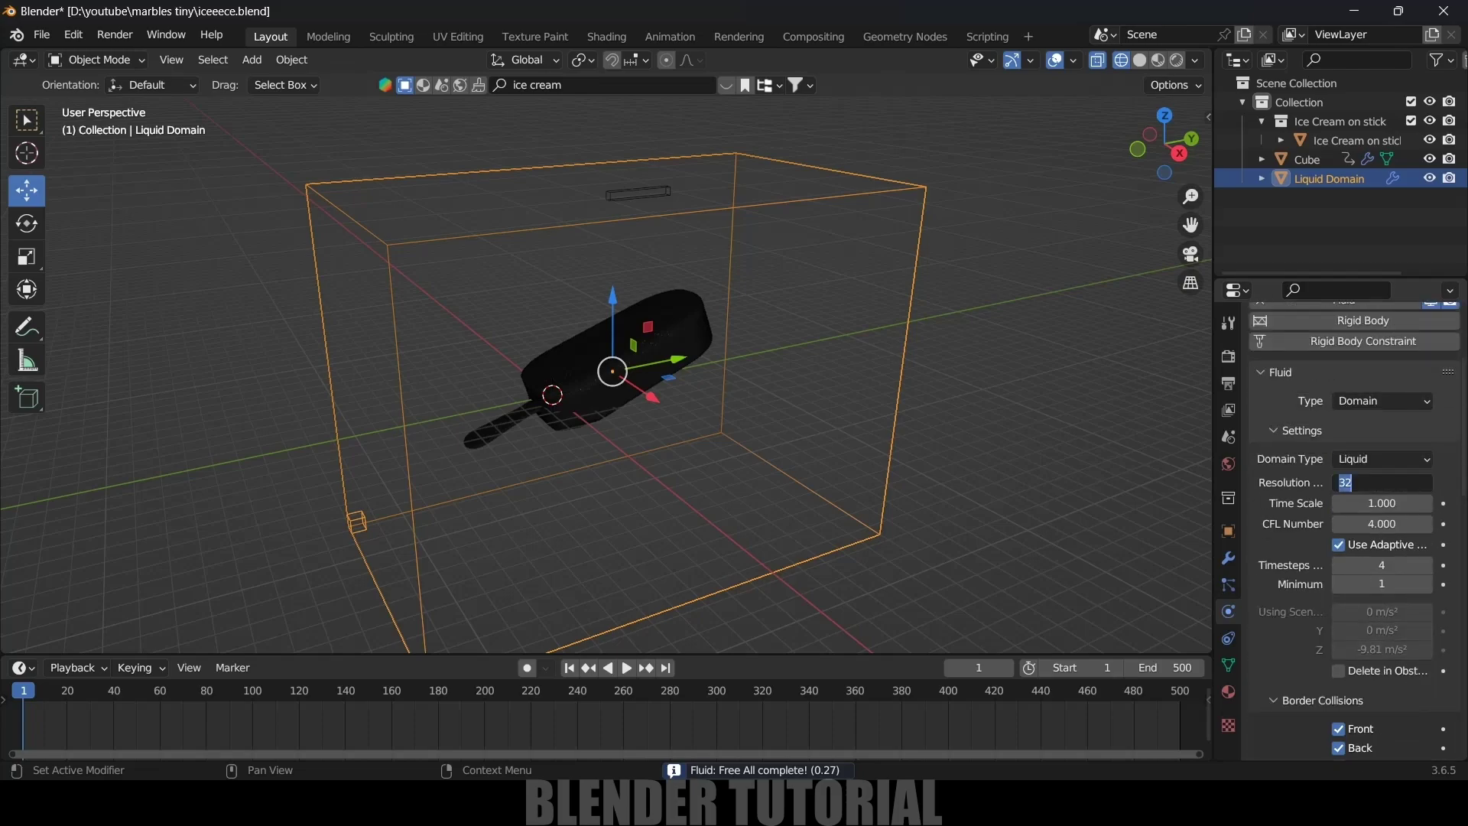
pyautogui.write('64')
pyautogui.press('Return')
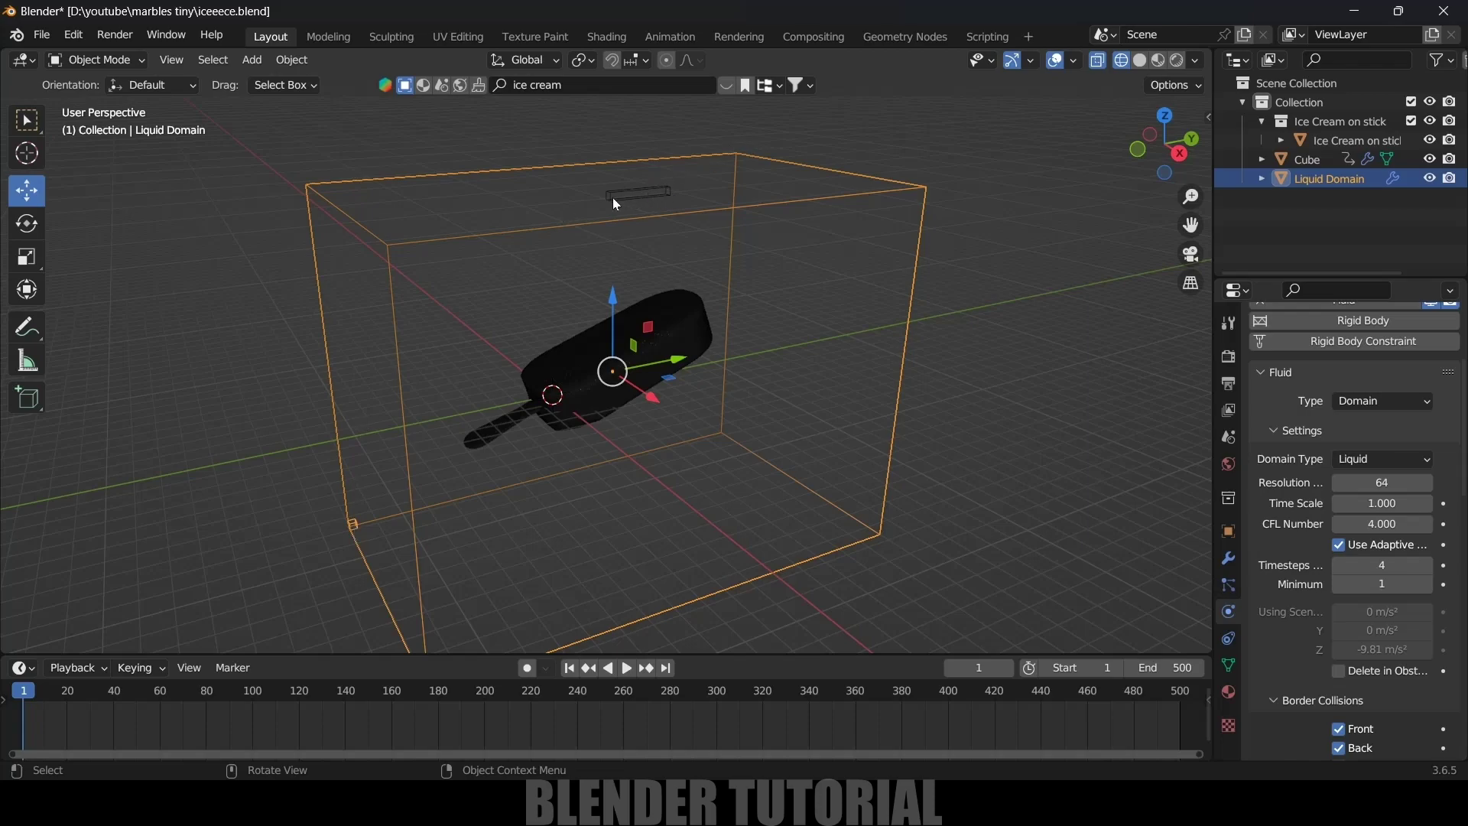
pyautogui.scroll(-15, 1284, 594)
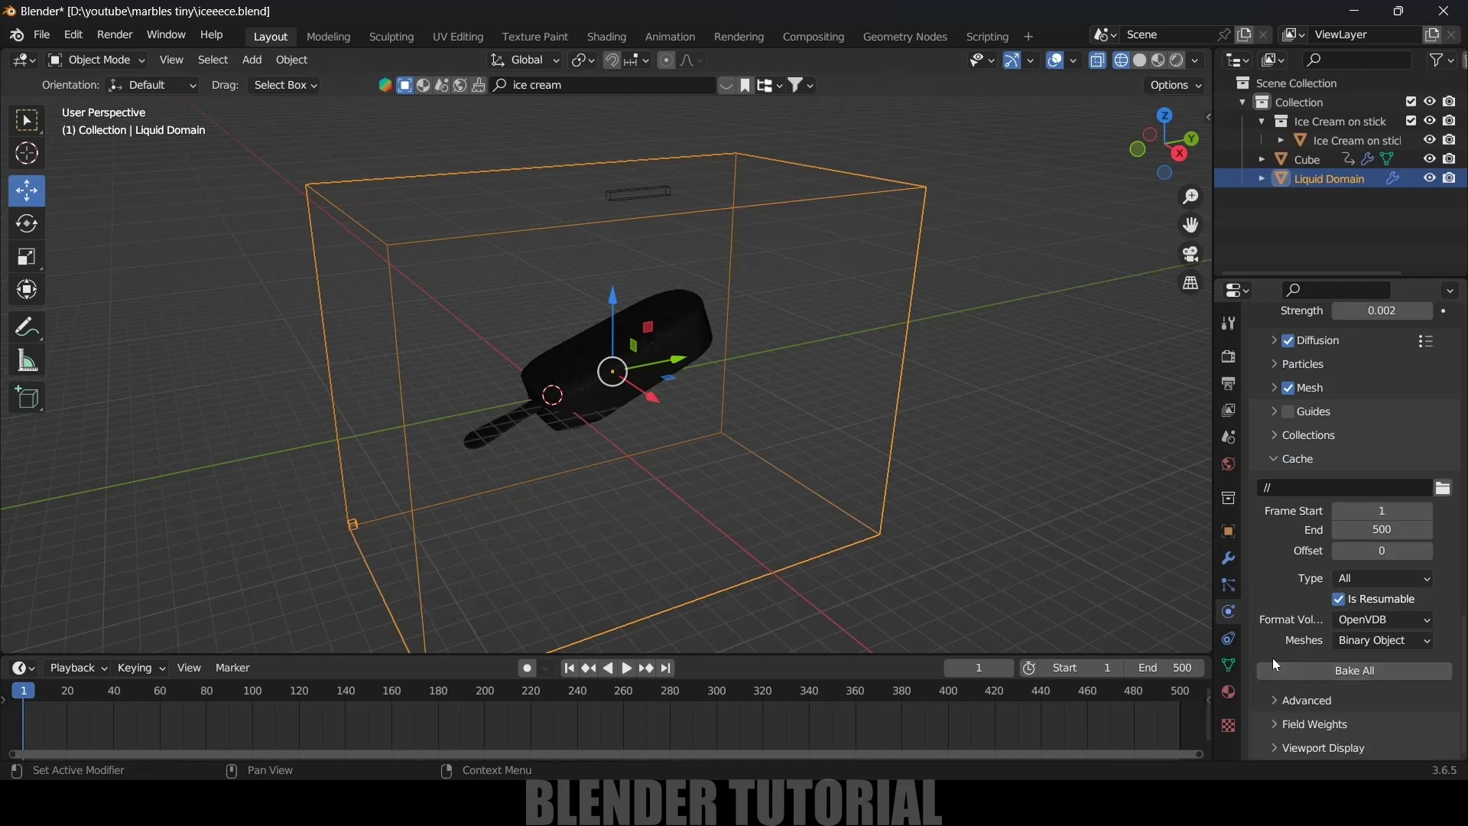
# - Bake all at resolution 64 and play the liquid pouring around the ice cream to frame 105
pyautogui.click(1343, 677)
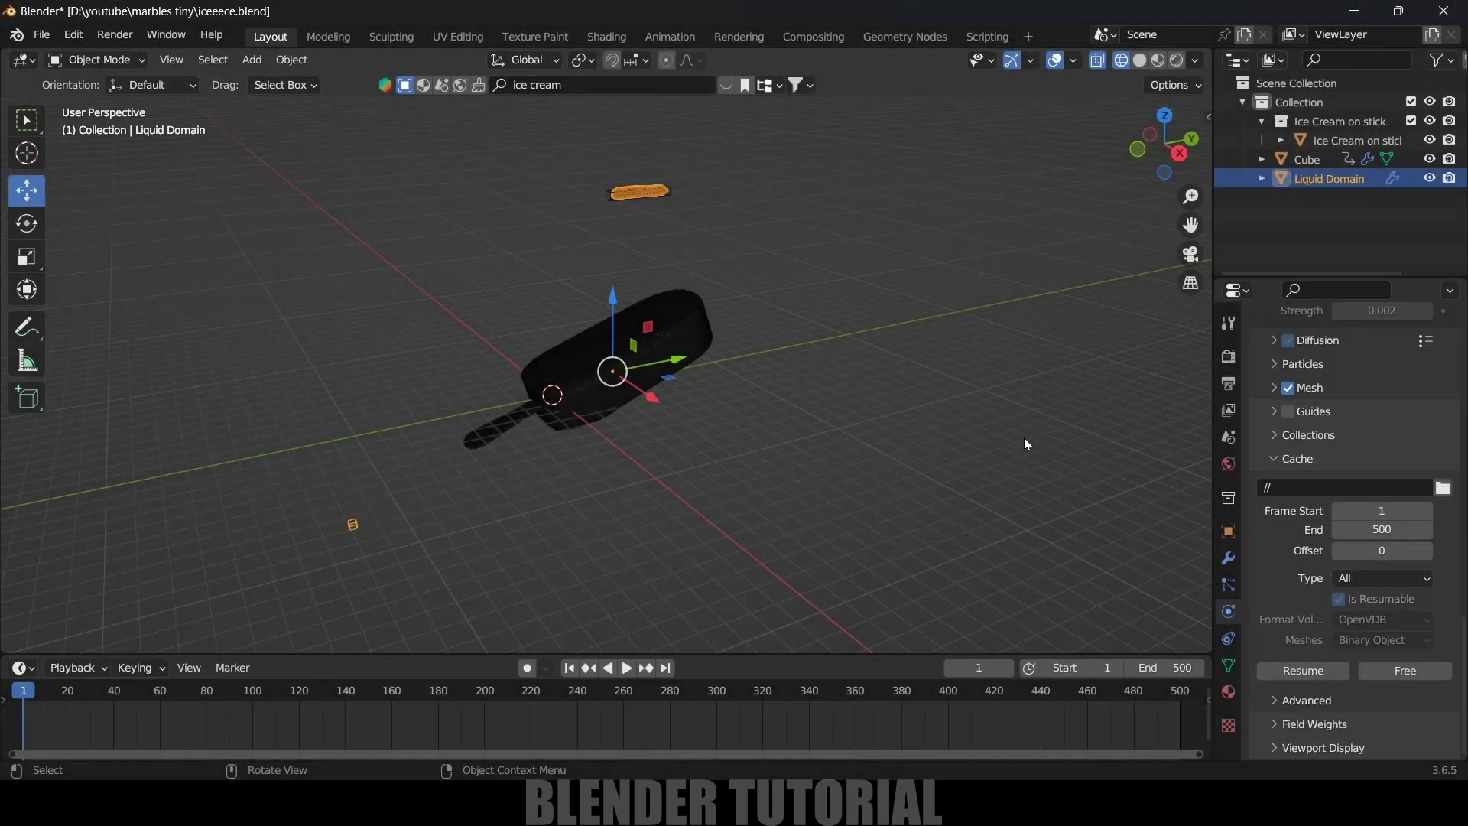
pyautogui.press('space')
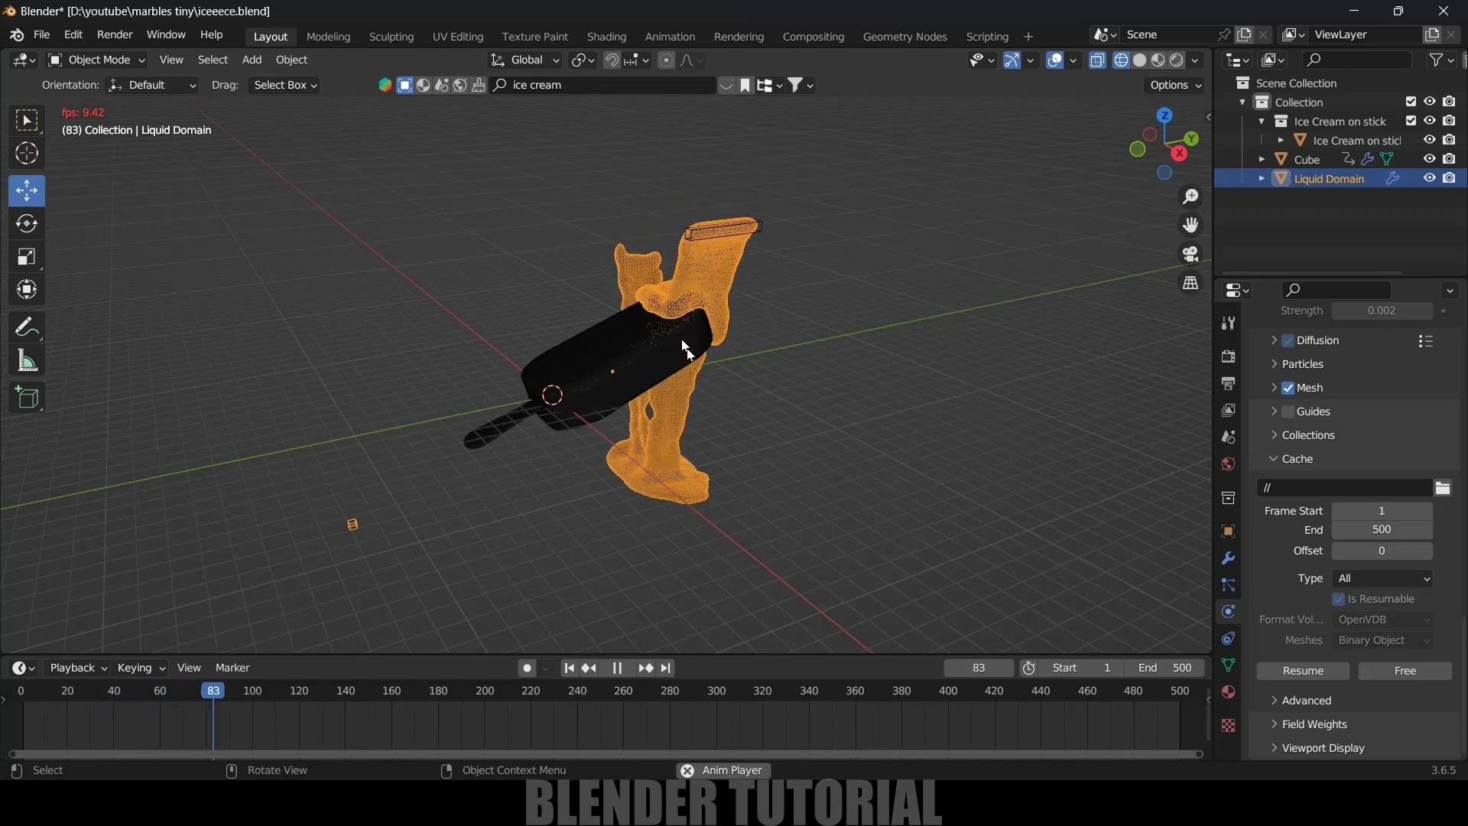
pyautogui.press('space')
pyautogui.moveTo(677, 339); pyautogui.dragTo(950, 396, button='middle')
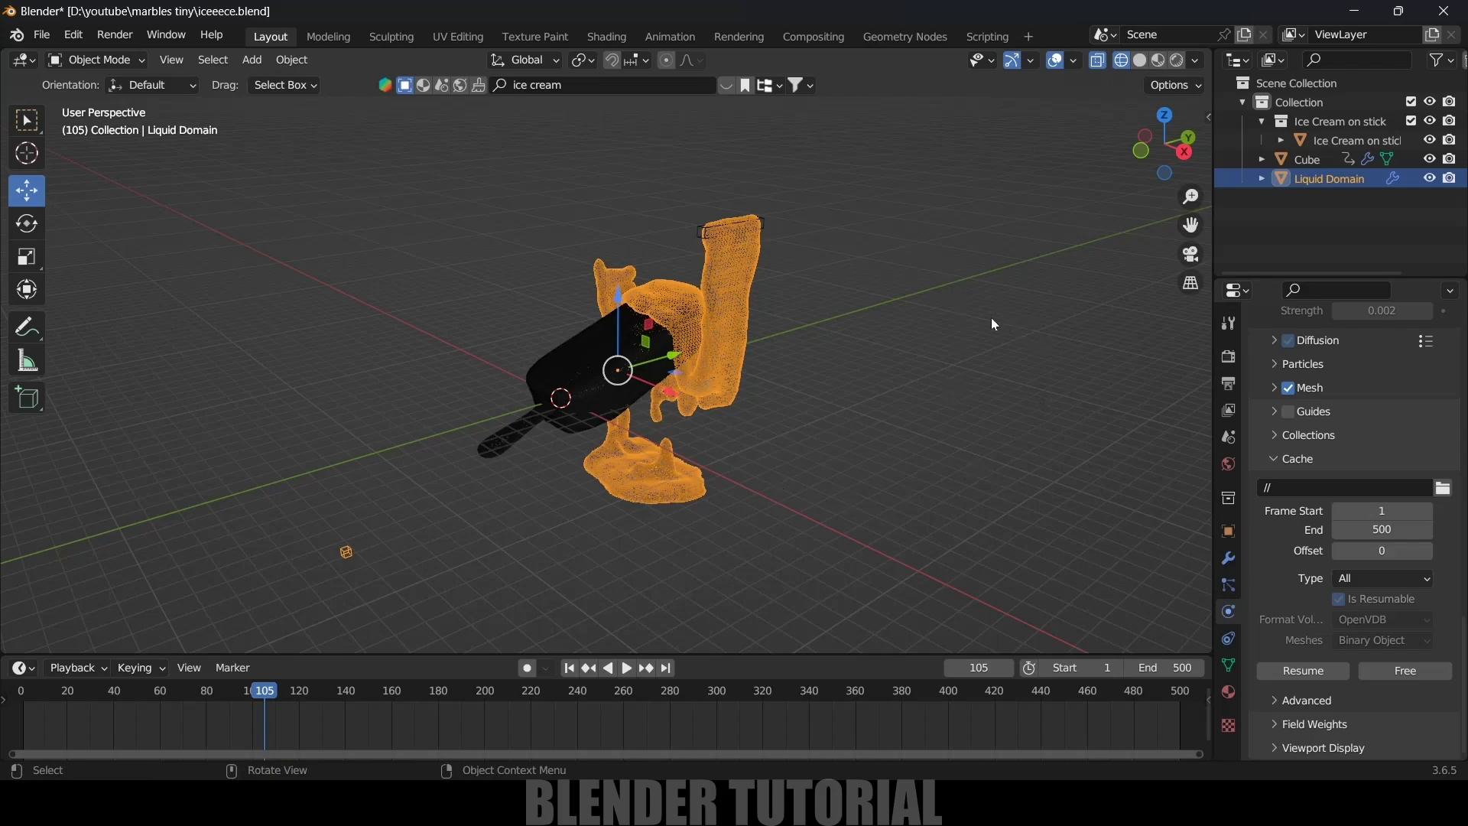
# - In Material Preview, search the asset browser's materials for 'honey'
pyautogui.click(1160, 64)
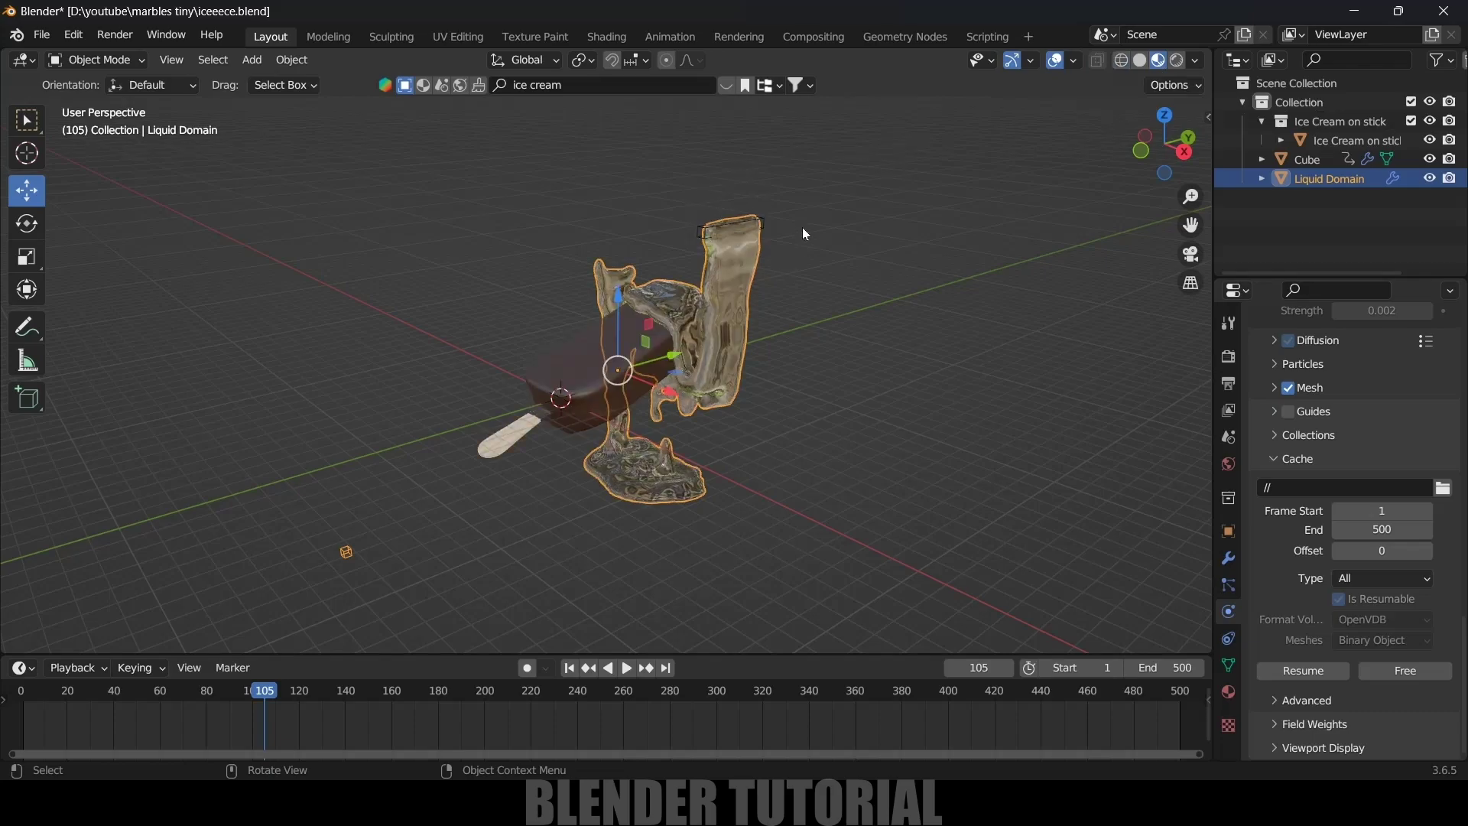
pyautogui.click(425, 87)
pyautogui.write('honey')
pyautogui.press('Return')
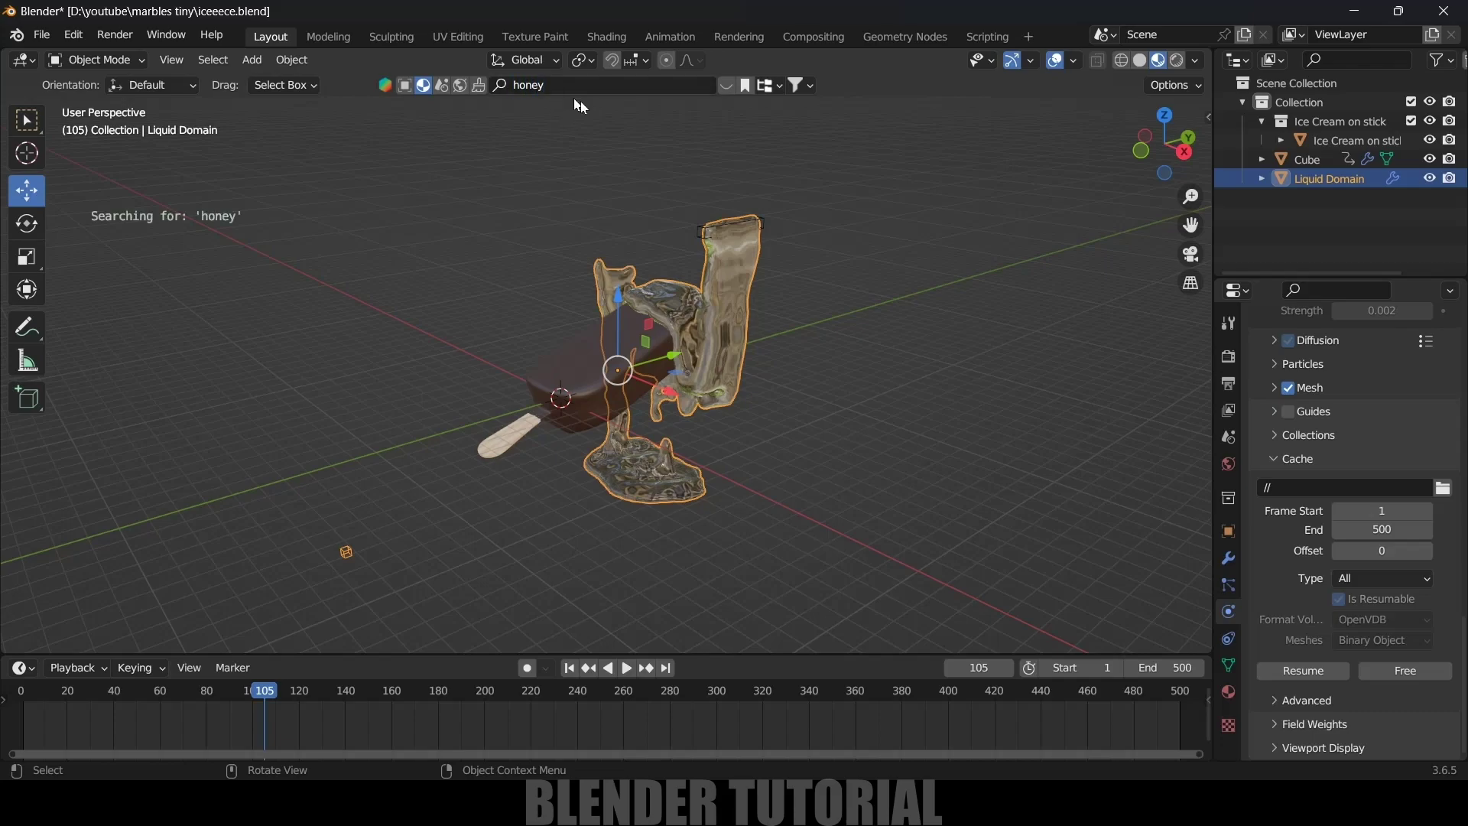
pyautogui.click(717, 84)
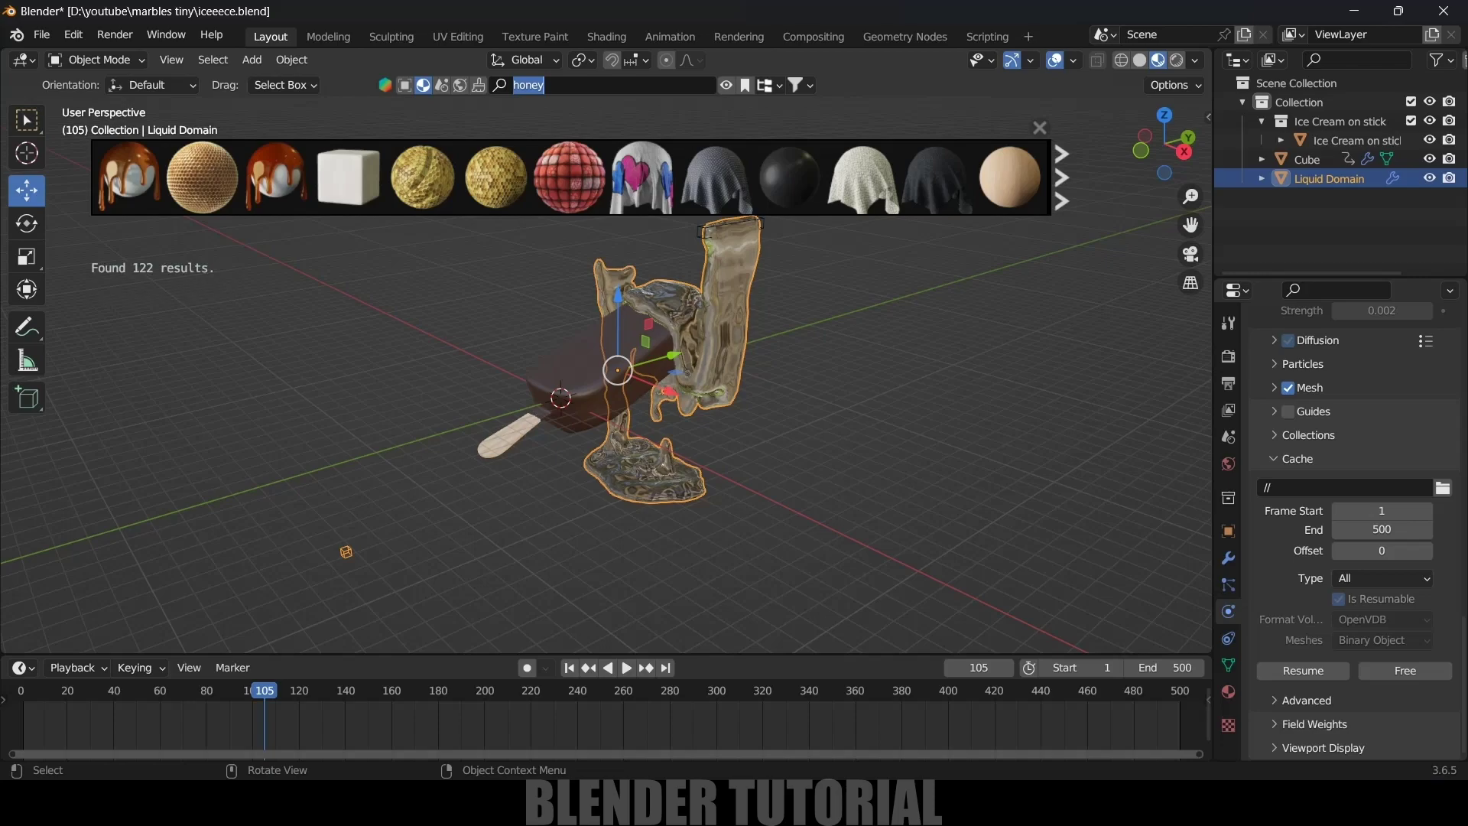
pyautogui.press('Return')
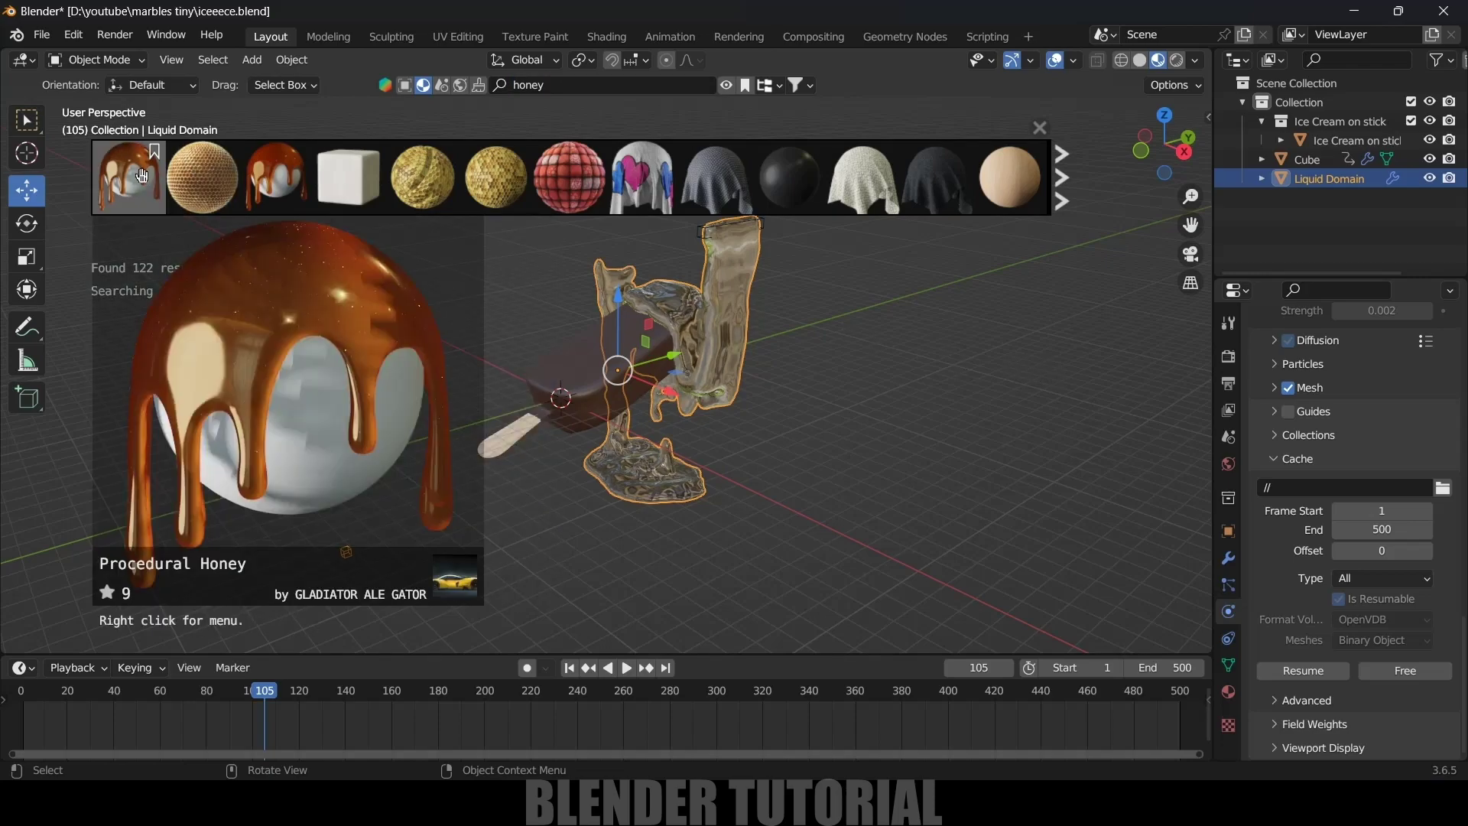
# - Apply Procedural Honey to the liquid and switch to Rendered shading
pyautogui.moveTo(129, 172)
pyautogui.moveTo(128, 169); pyautogui.dragTo(637, 347)
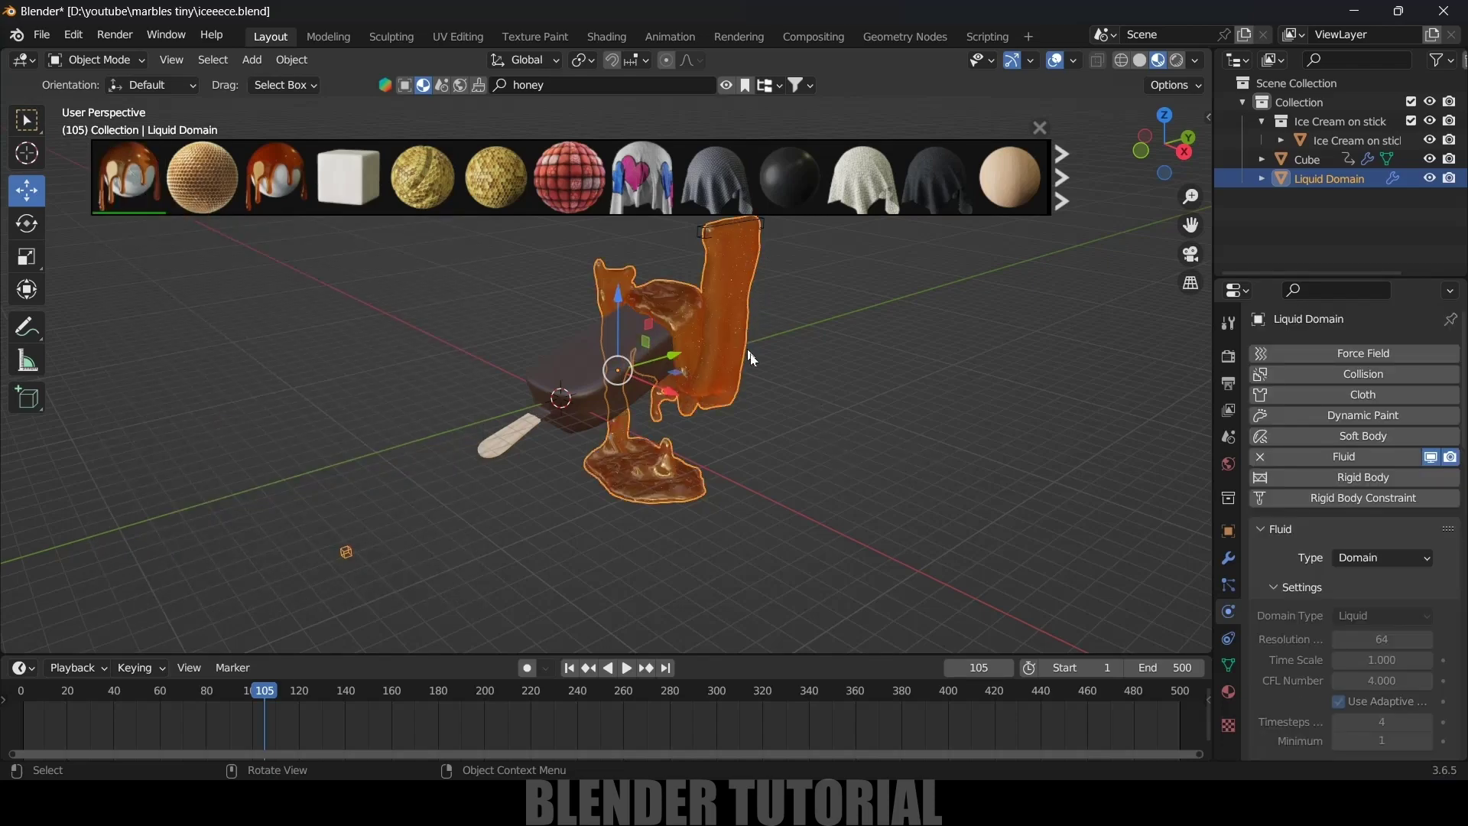
pyautogui.click(1176, 61)
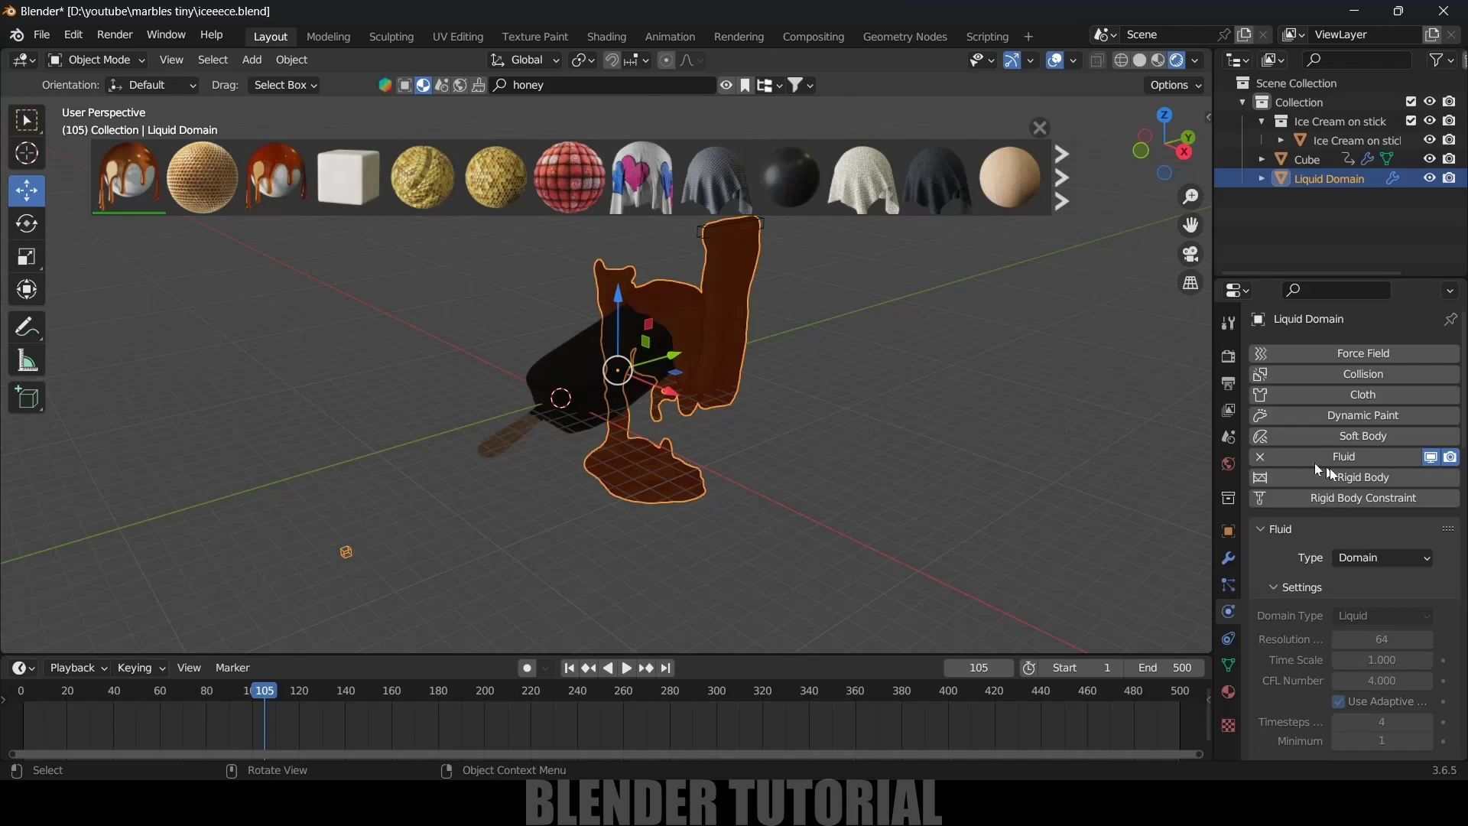
# - Set the World colour to an Environment Texture loading D:\HDR\belfast_sunset_4k.hdr
pyautogui.click(1228, 464)
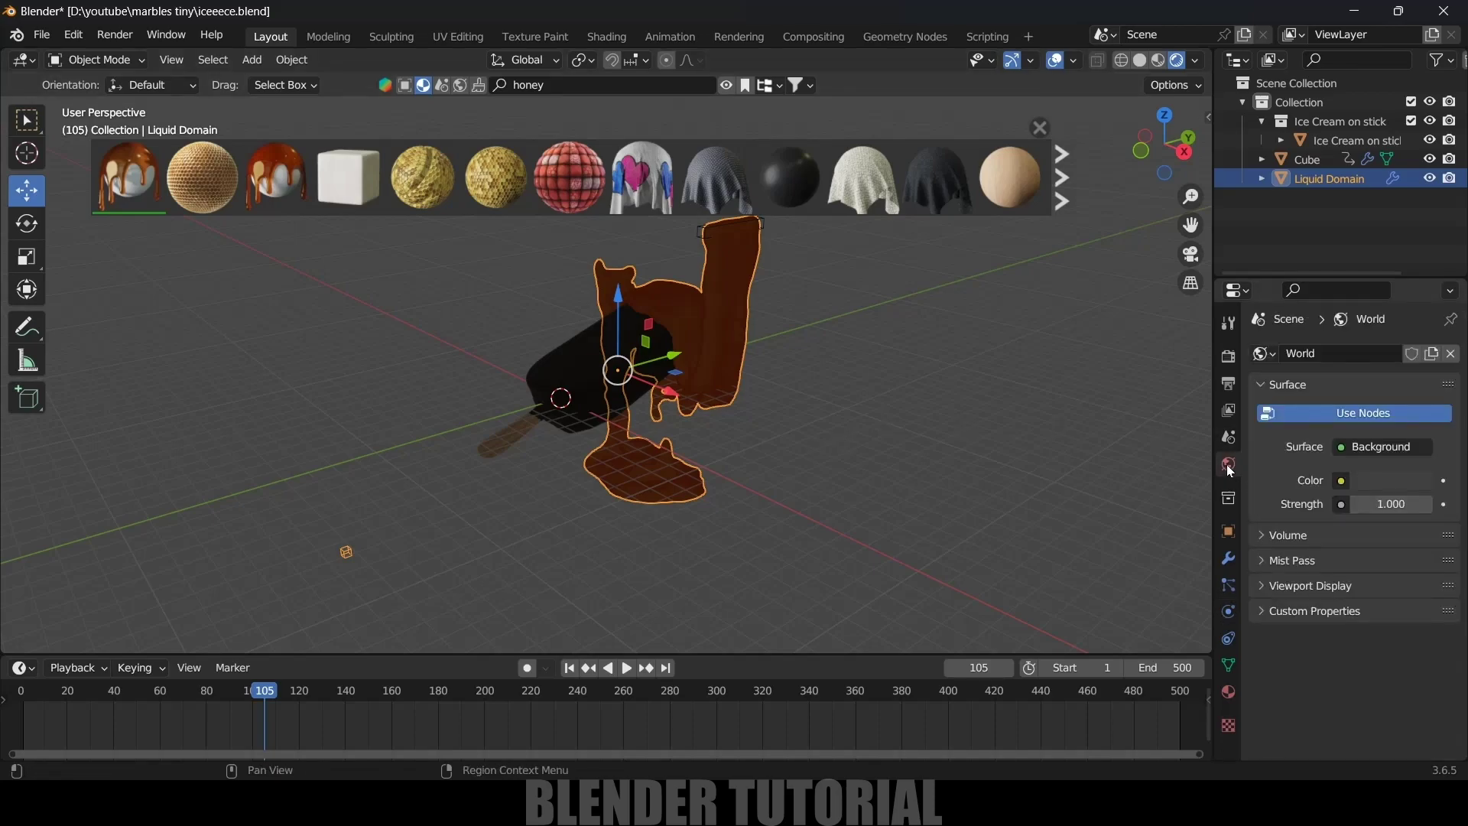
pyautogui.click(1341, 480)
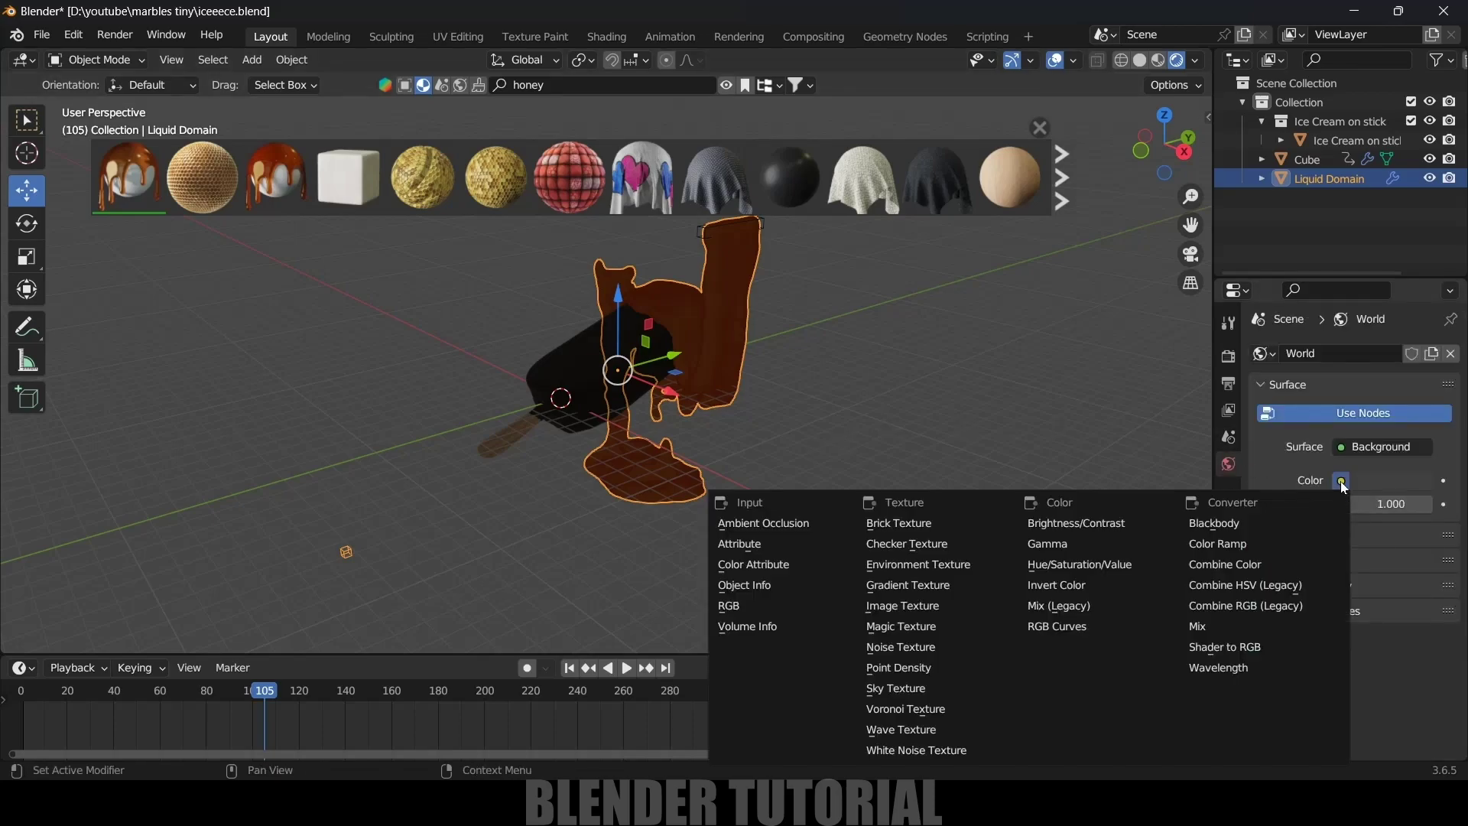
pyautogui.click(947, 568)
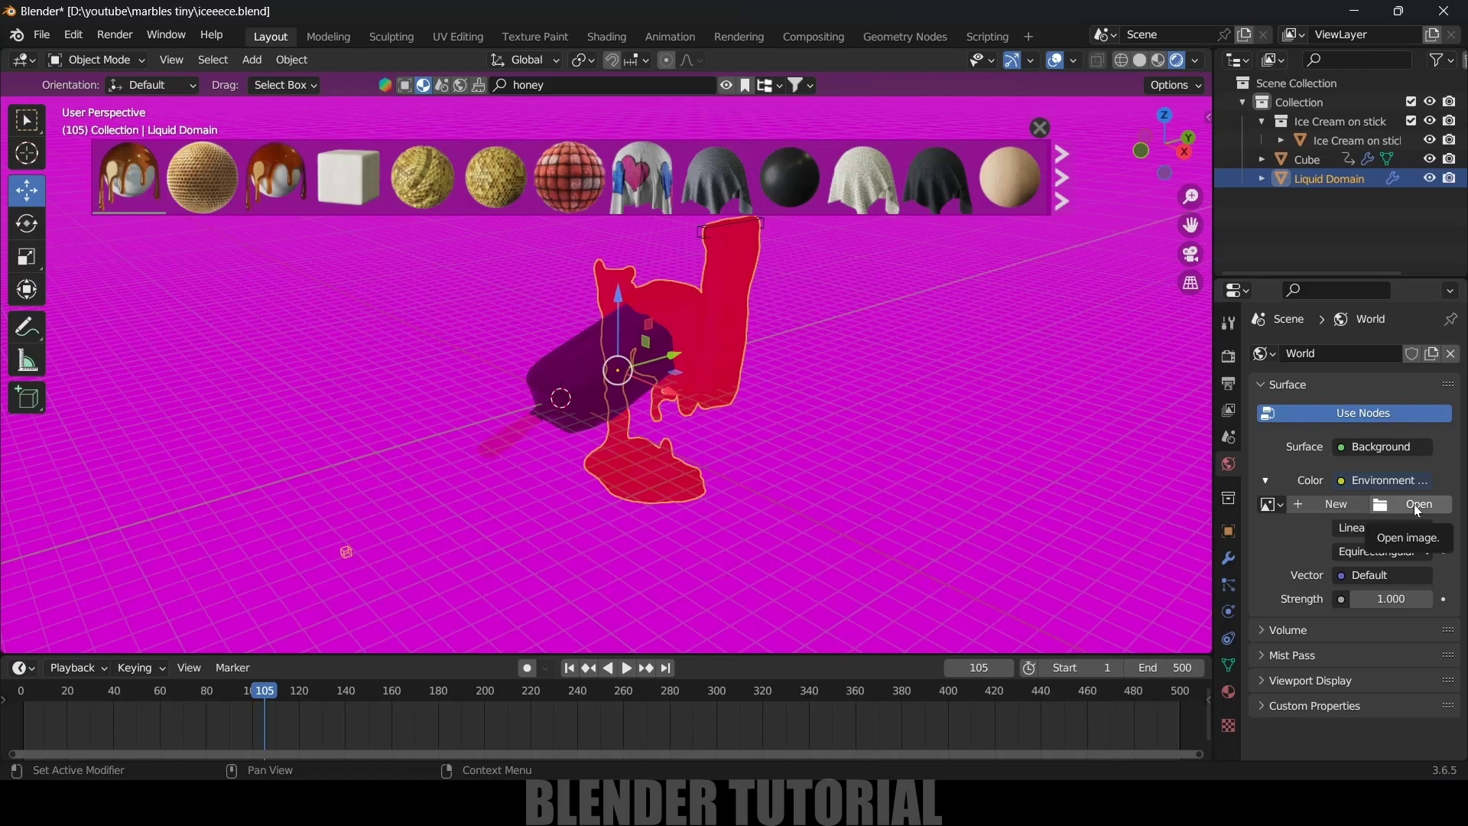
pyautogui.click(1414, 503)
pyautogui.click(303, 596)
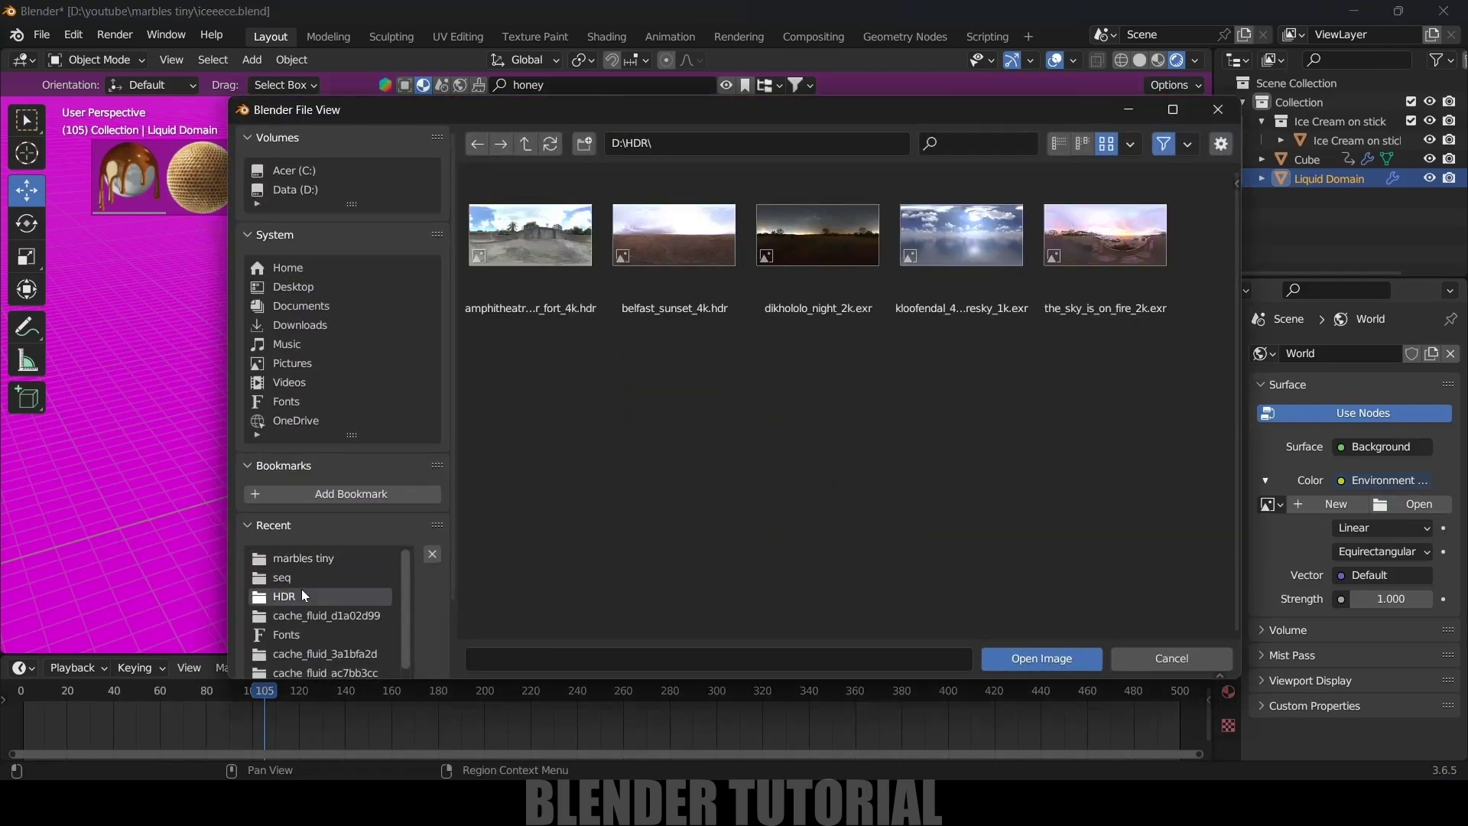
pyautogui.click(690, 233)
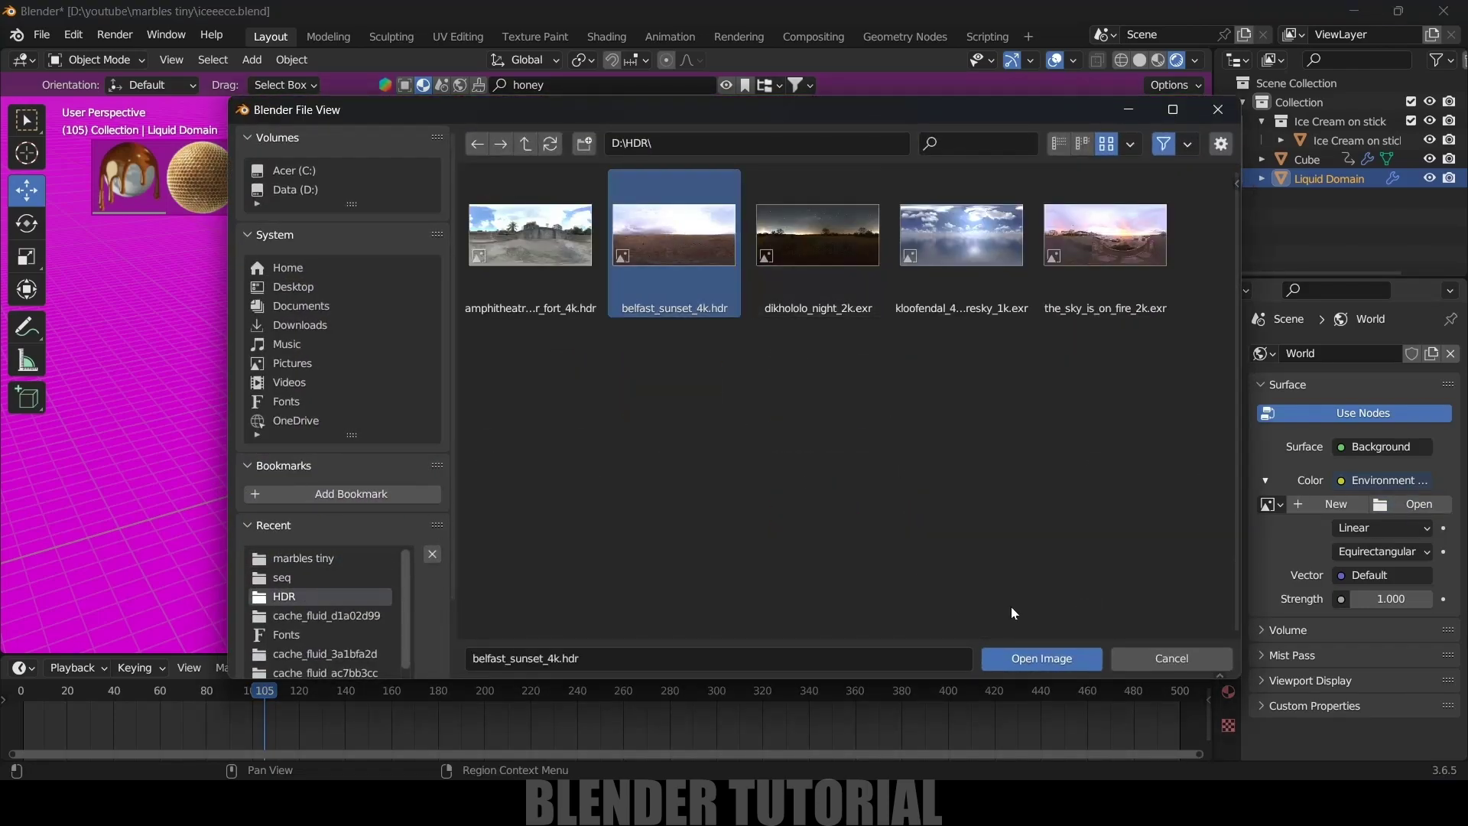
pyautogui.click(1041, 658)
pyautogui.moveTo(764, 474); pyautogui.dragTo(740, 448, button='middle')
pyautogui.click(1040, 128)
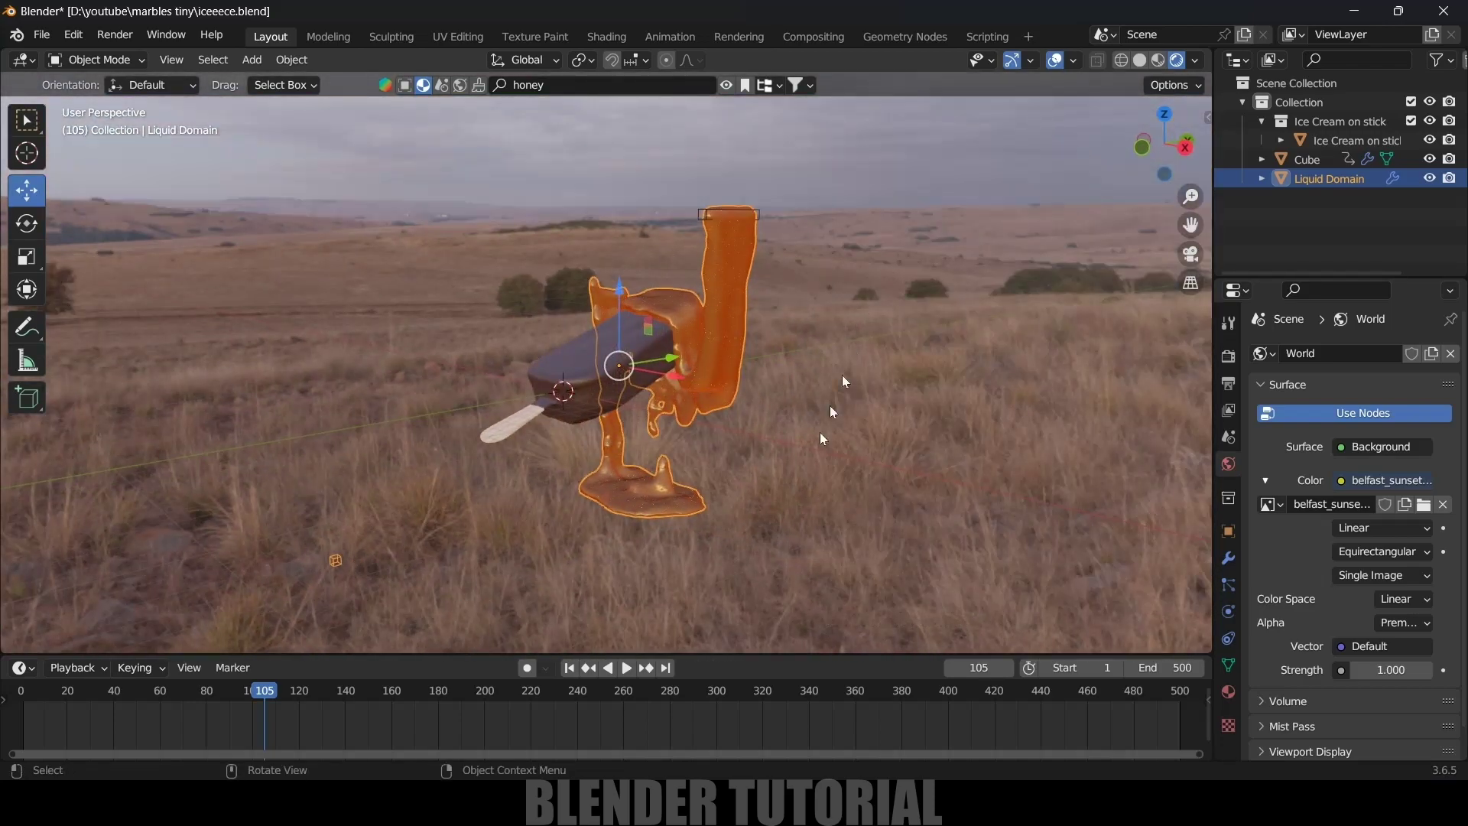
# - Enable Ambient Occlusion in render settings with a Distance of 5 m
pyautogui.click(1228, 356)
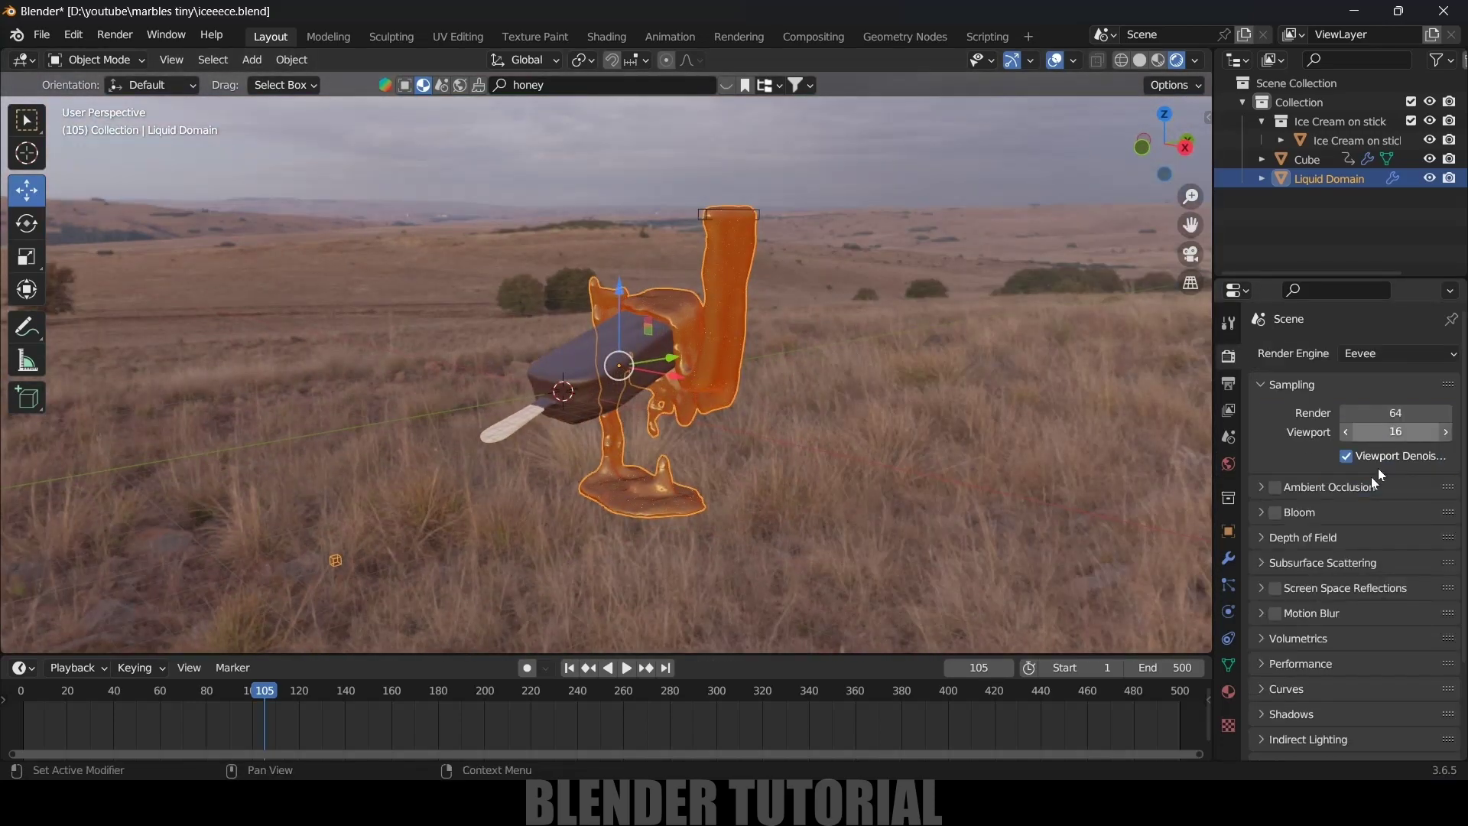
pyautogui.click(1274, 488)
pyautogui.click(1261, 487)
pyautogui.click(1368, 515)
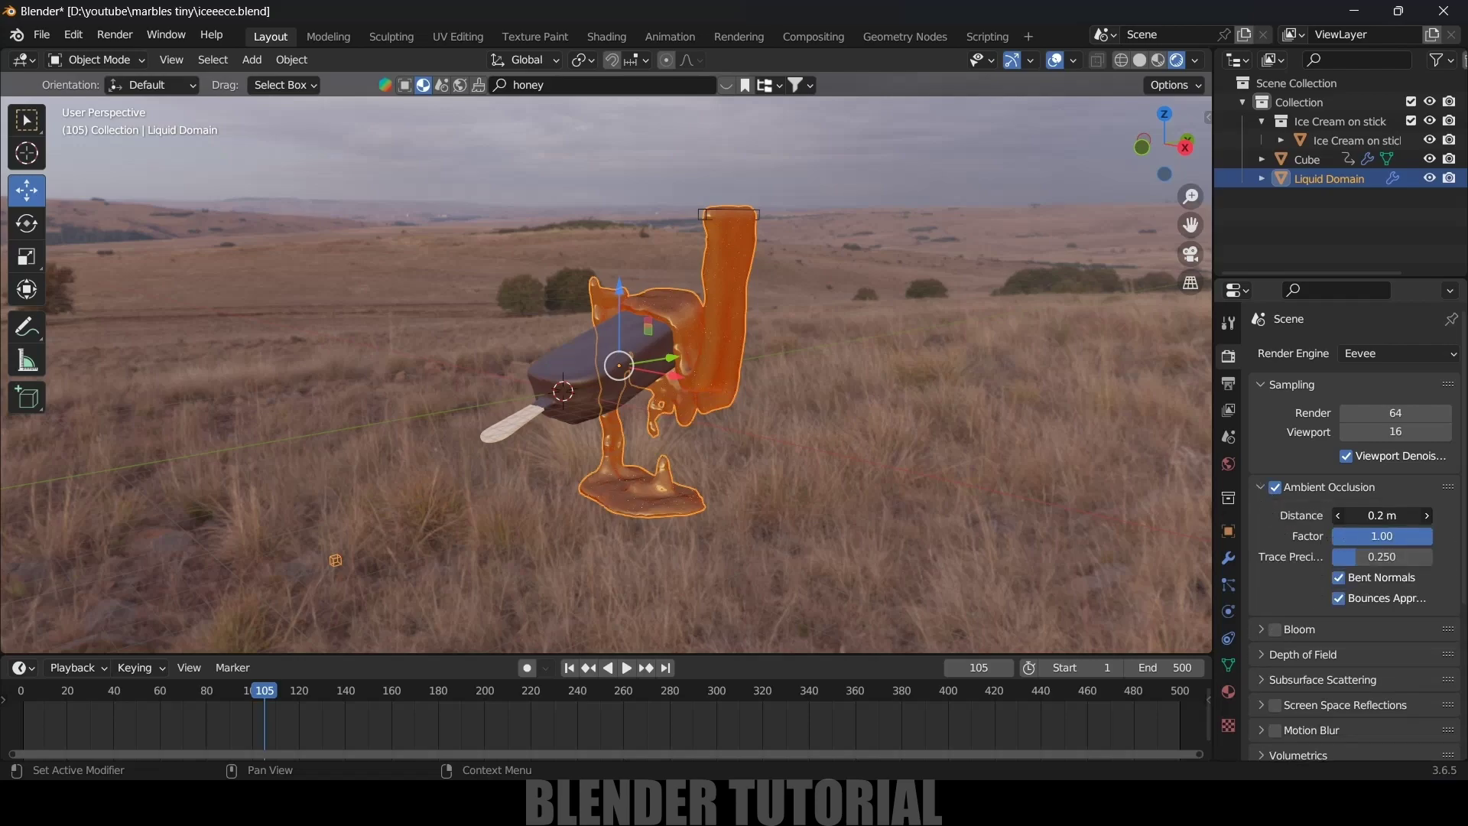
pyautogui.write('5')
pyautogui.press('Return')
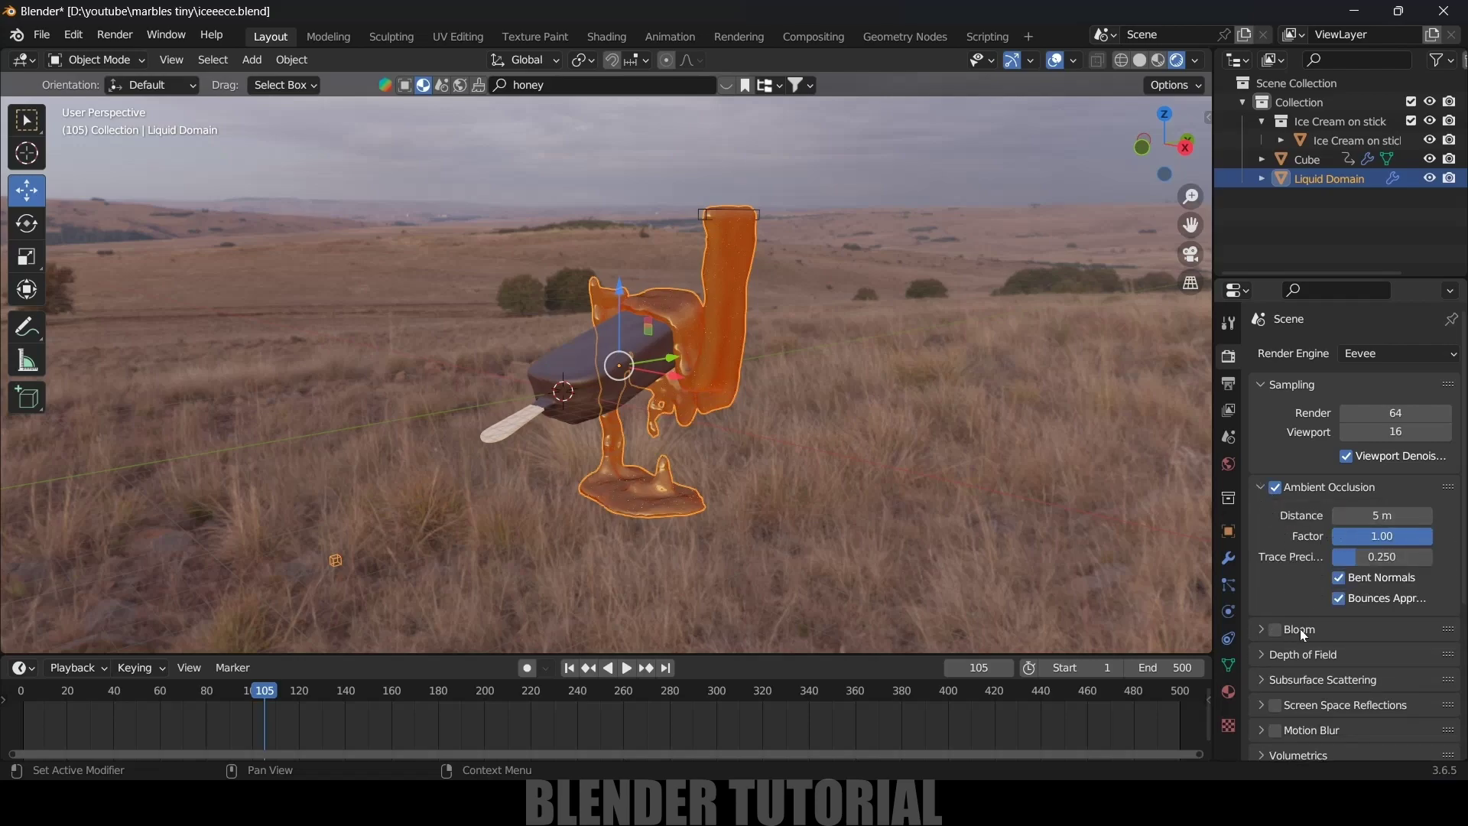
# - Enable Screen Space Reflections with Refraction
pyautogui.scroll(-3, 1305, 658)
pyautogui.click(1275, 583)
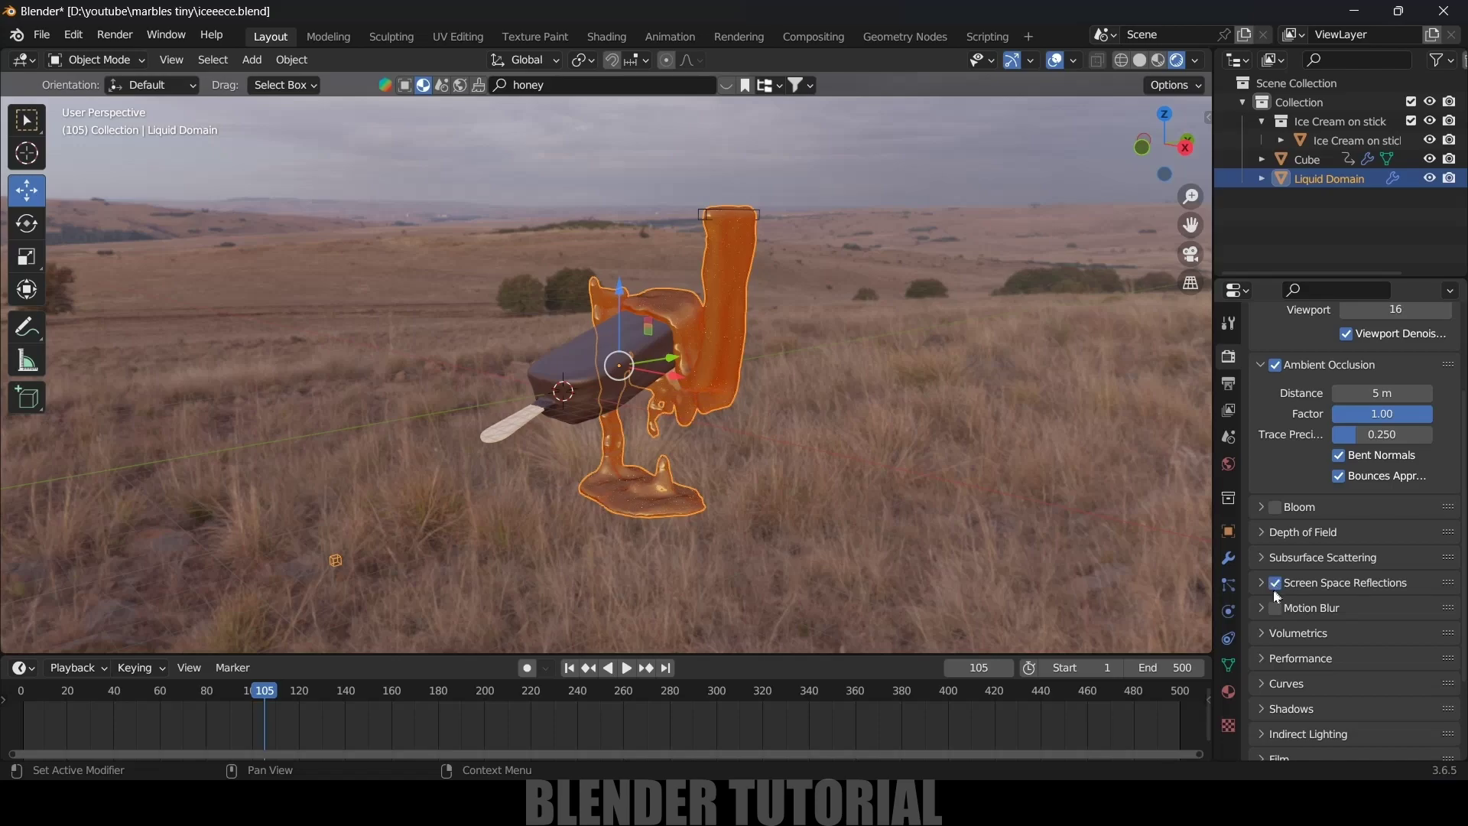
pyautogui.click(1262, 583)
pyautogui.click(1340, 612)
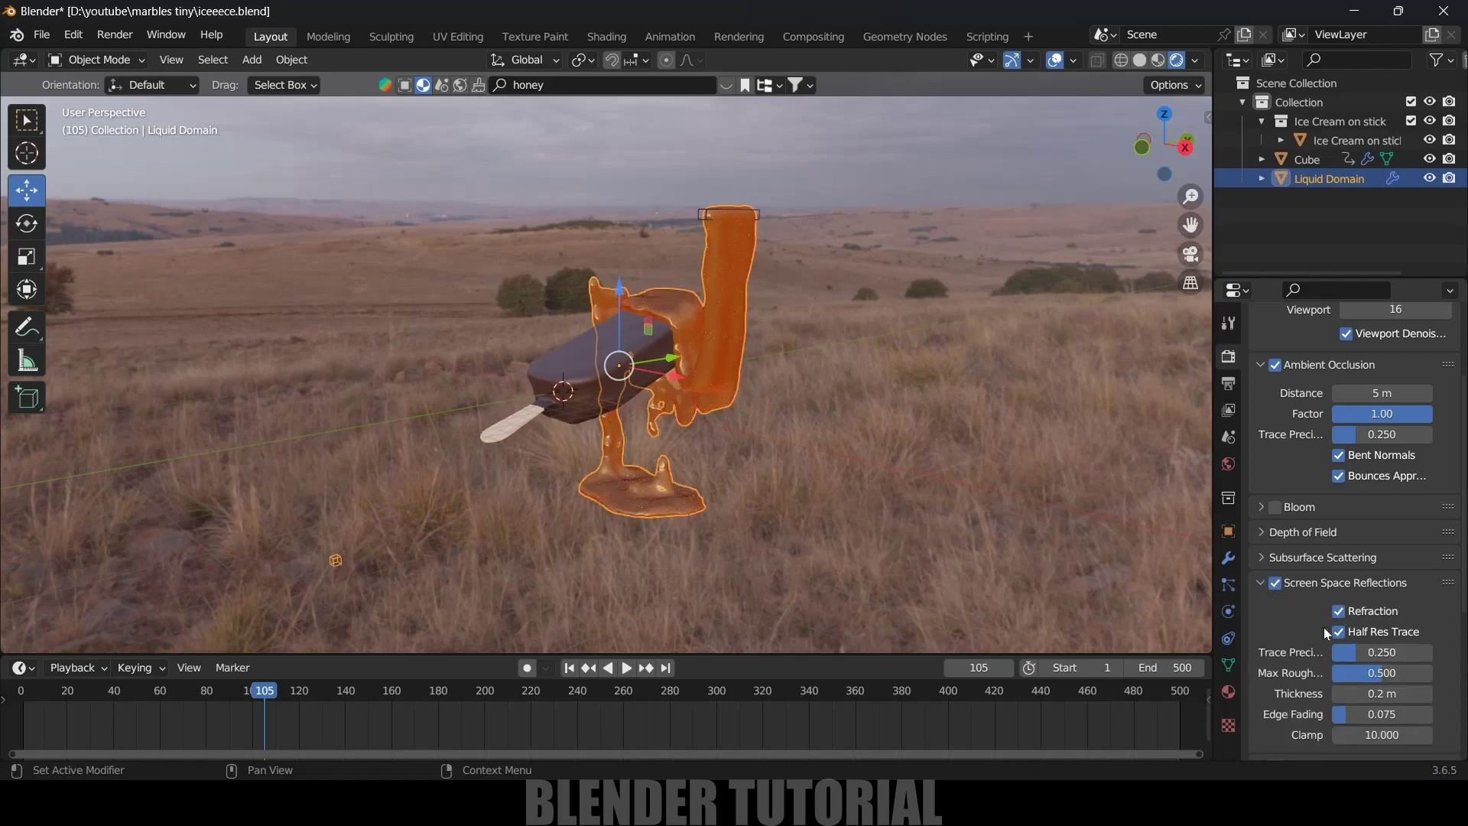
# - Make the Film background transparent
pyautogui.scroll(-7, 1301, 647)
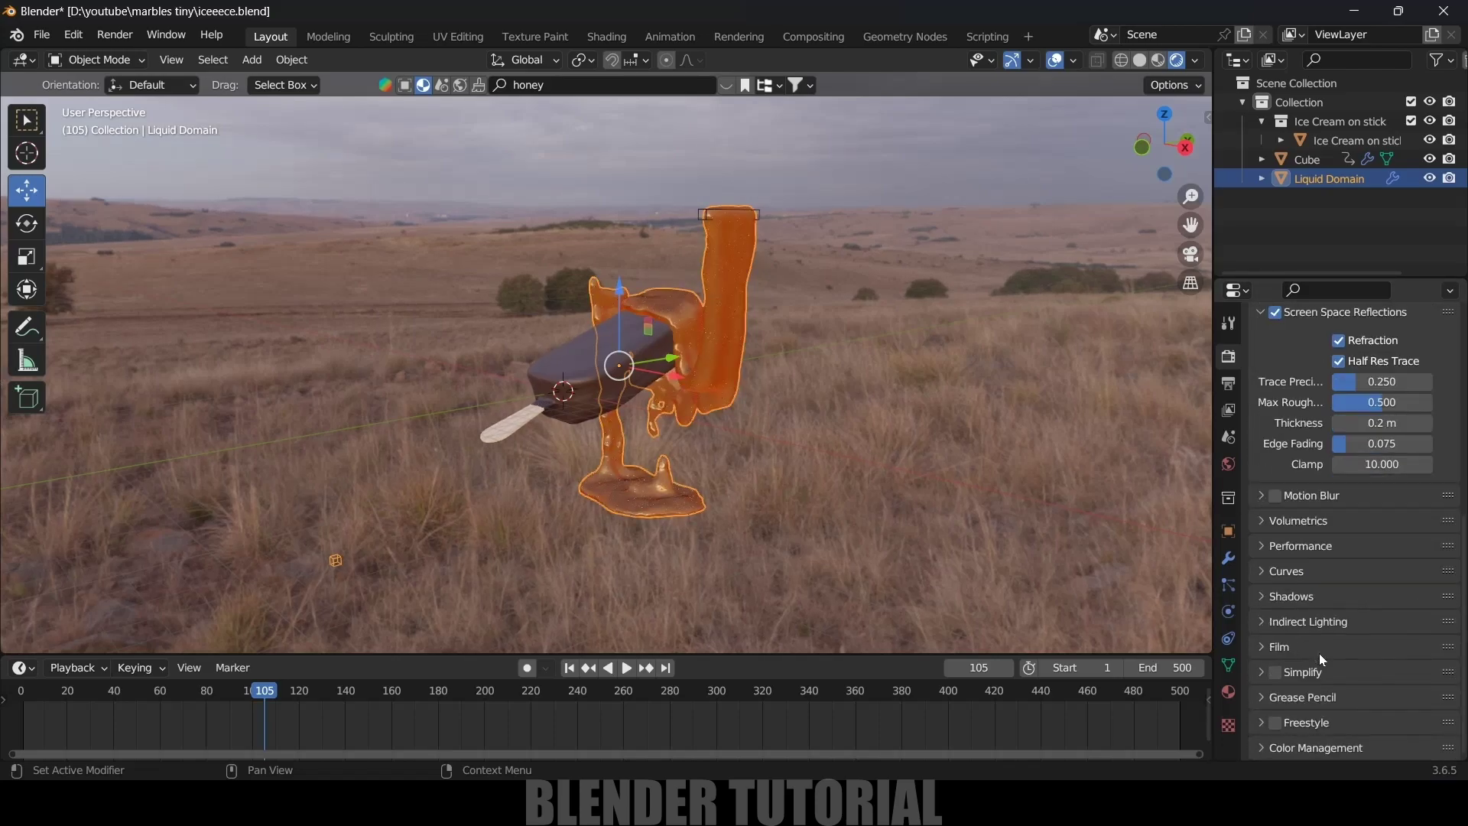
pyautogui.click(1265, 647)
pyautogui.click(1339, 696)
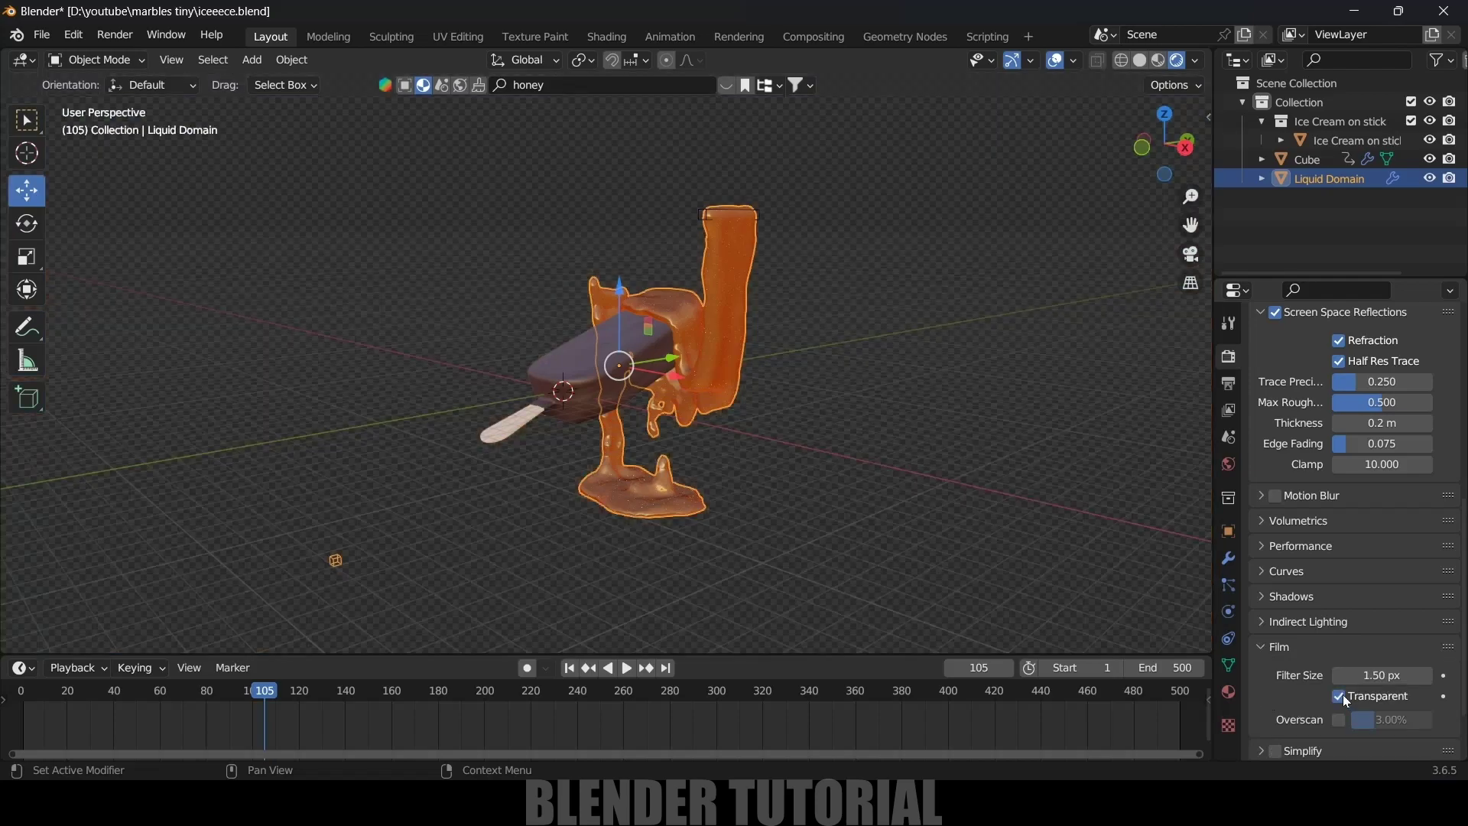
pyautogui.moveTo(855, 411); pyautogui.dragTo(561, 310, button='middle')
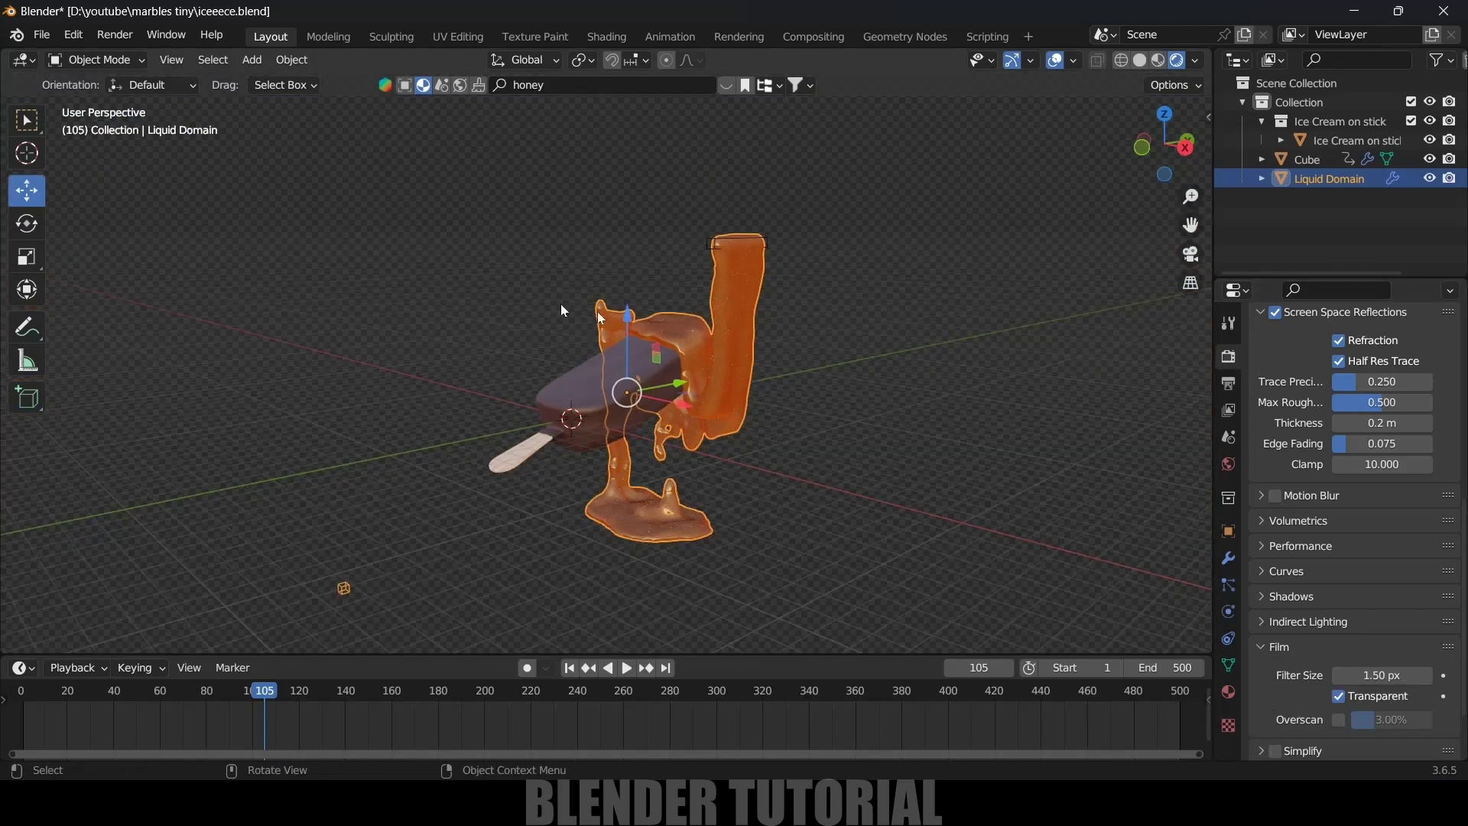
# - Add a camera aligned to the current view and show its transform in the sidebar
pyautogui.click(252, 60)
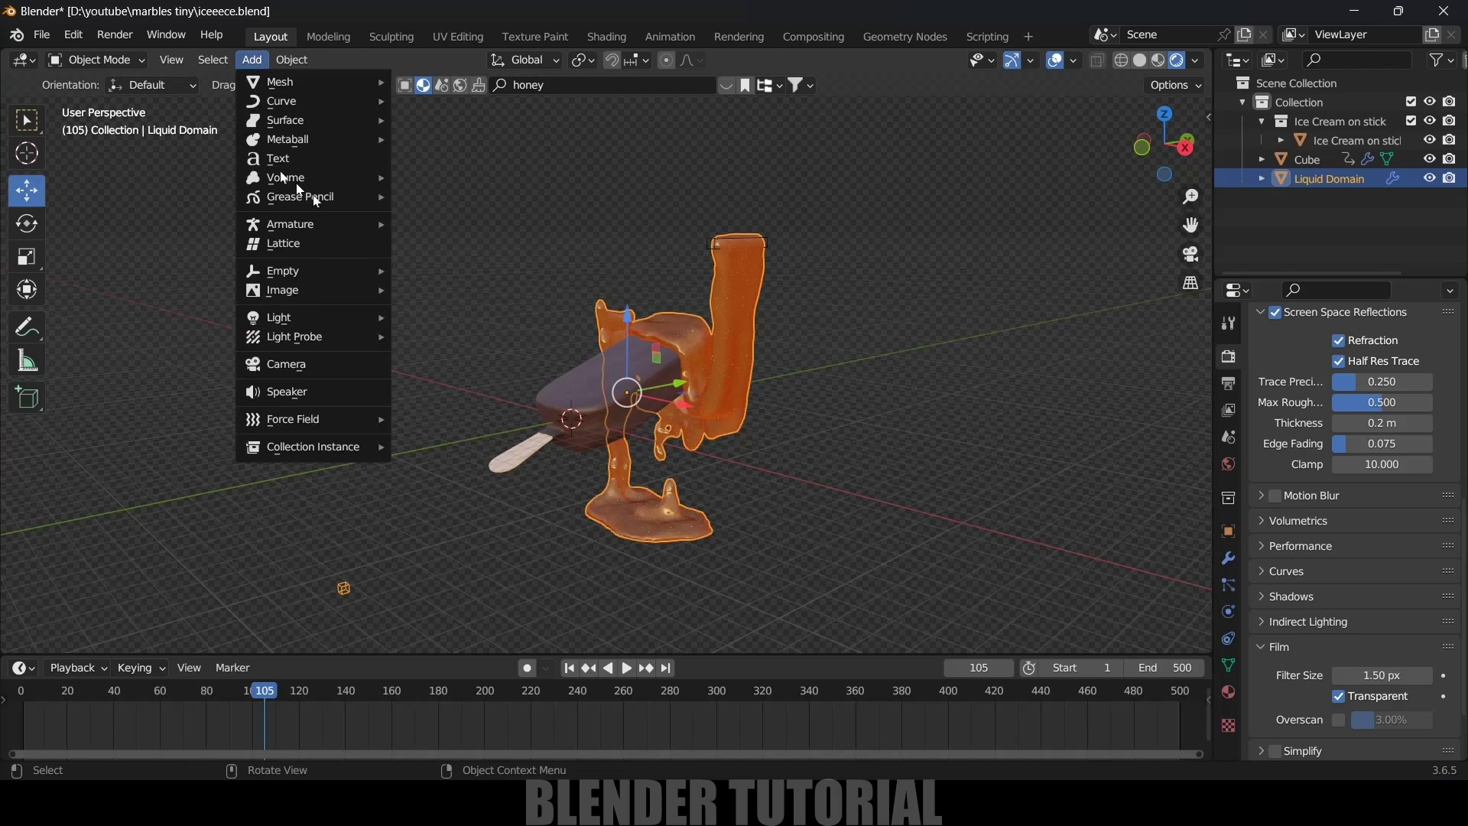
pyautogui.click(313, 364)
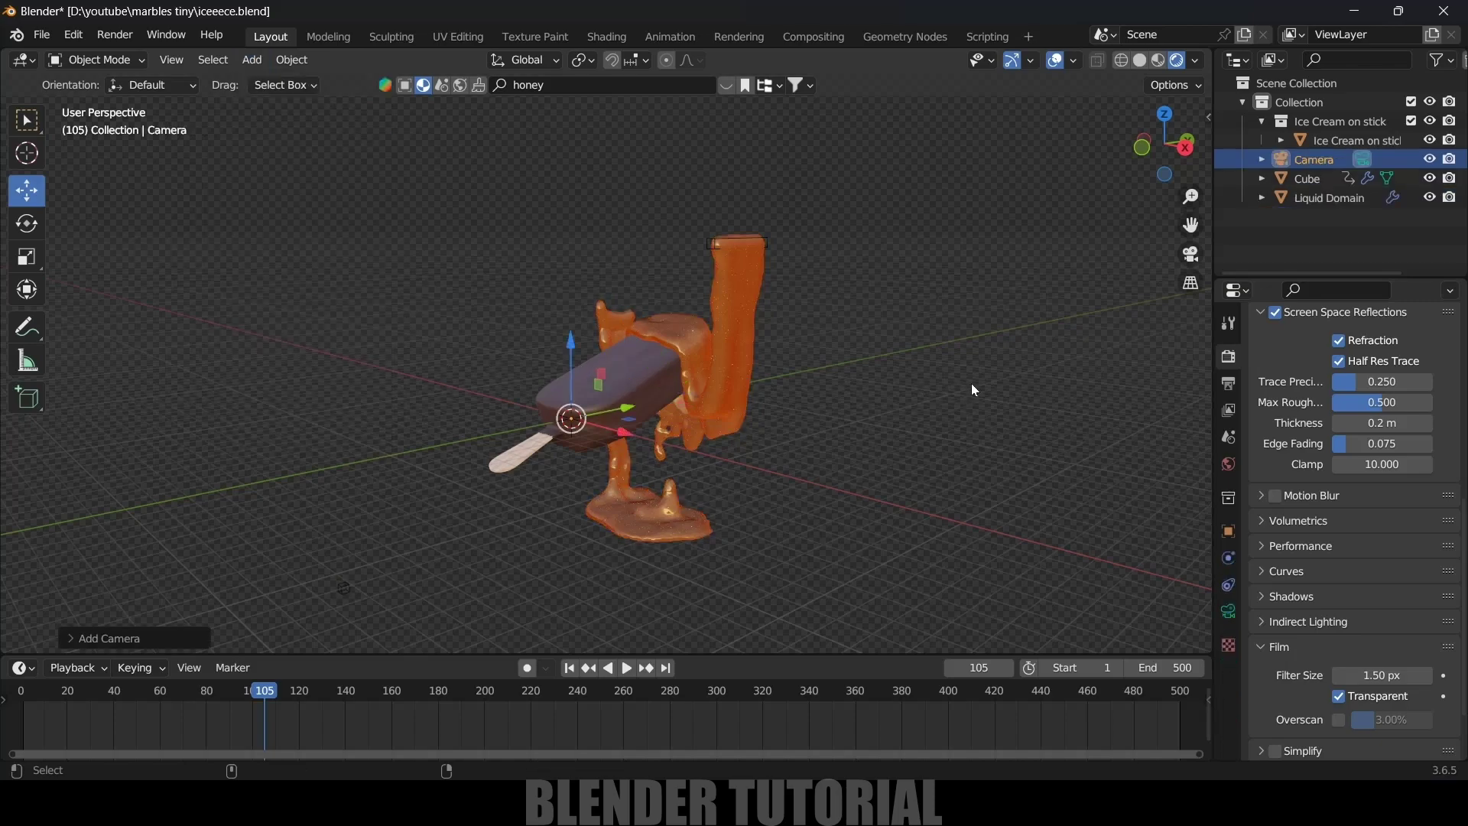
pyautogui.press('ctrl+alt+KP_0')
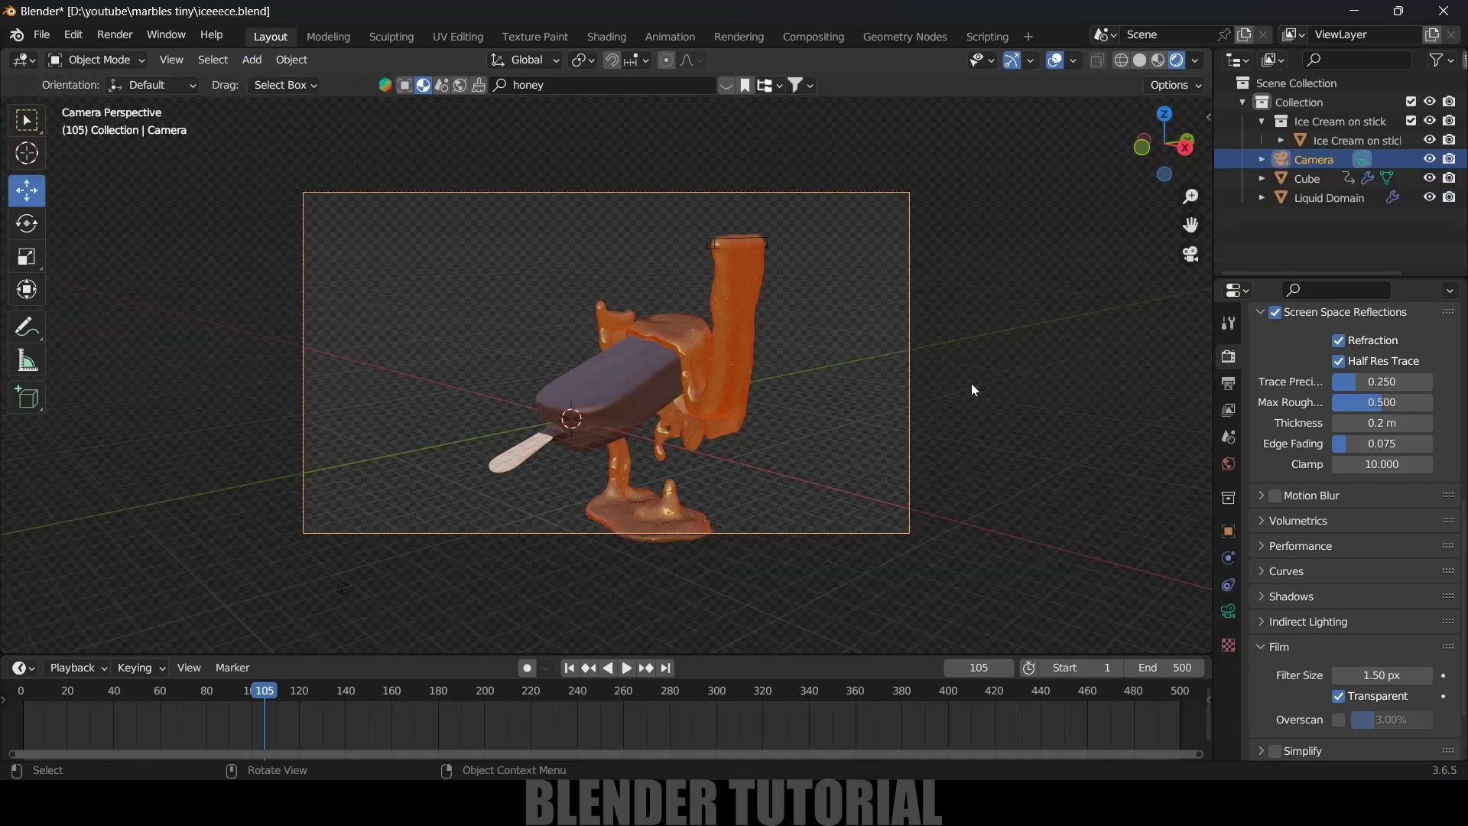
pyautogui.press('n')
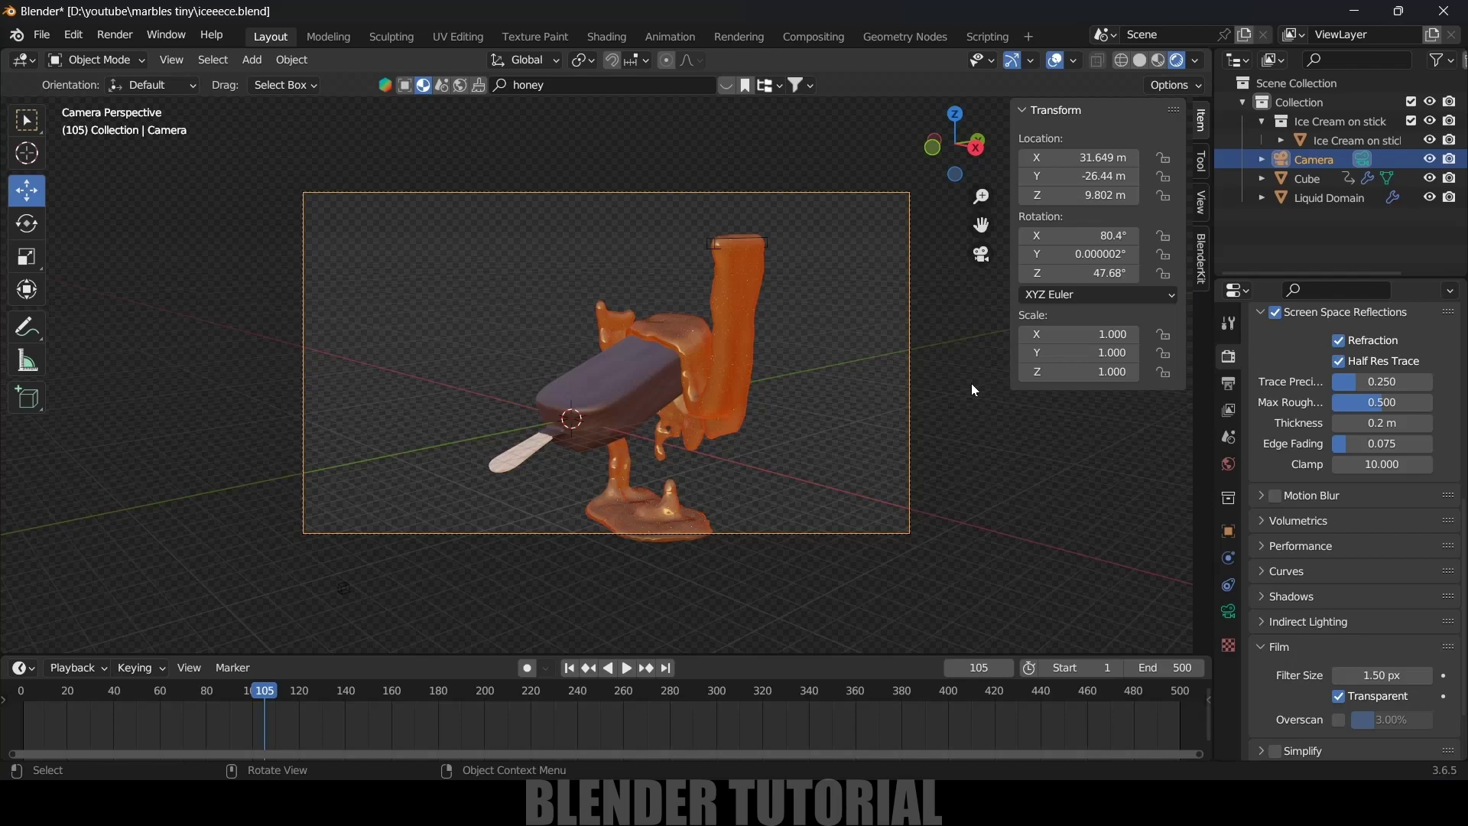
pyautogui.click(1201, 204)
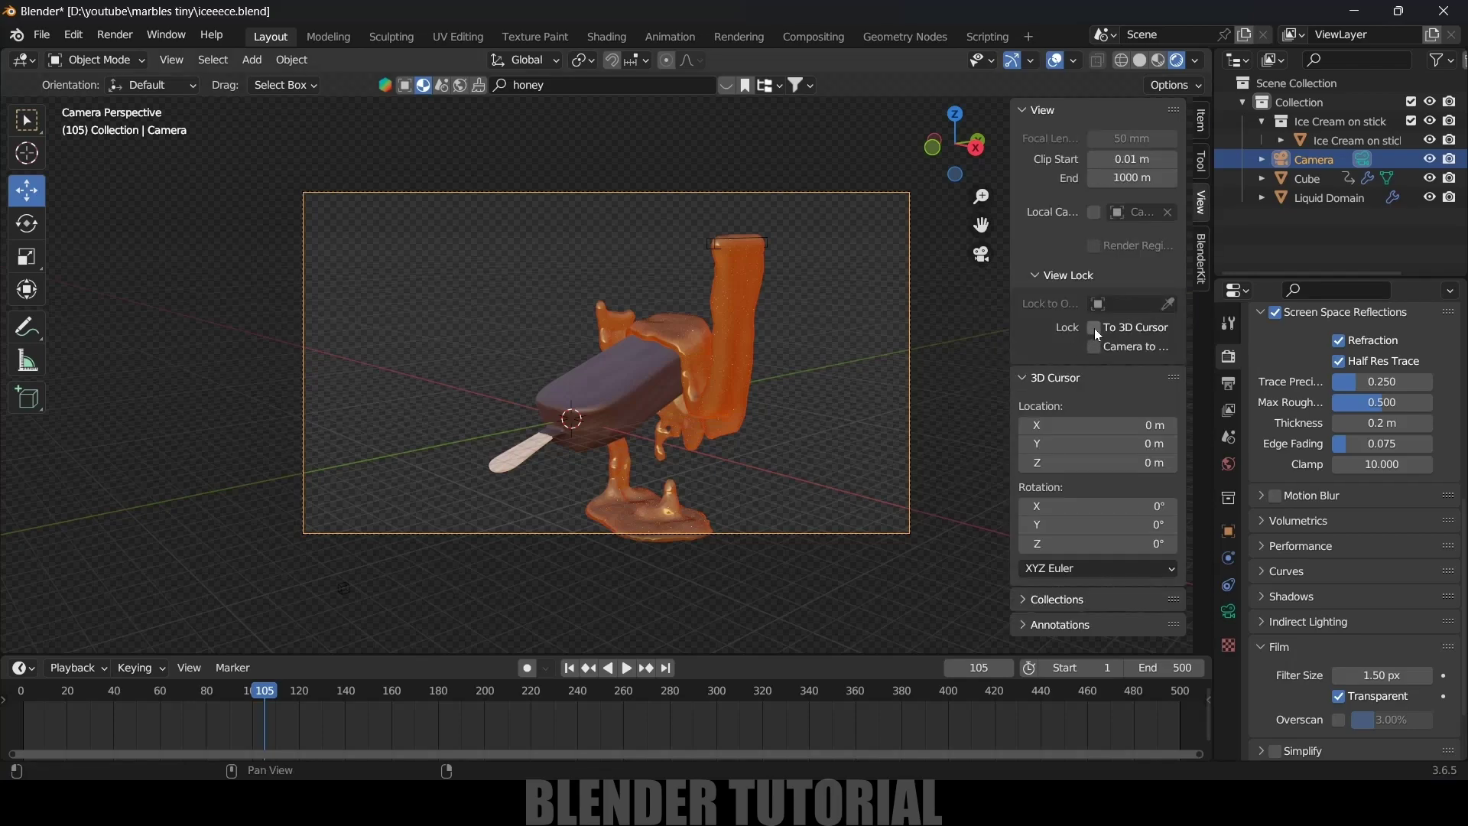
# - Enable Lock Camera to View and orbit so the ice cream fills more of the camera frame
pyautogui.click(1095, 348)
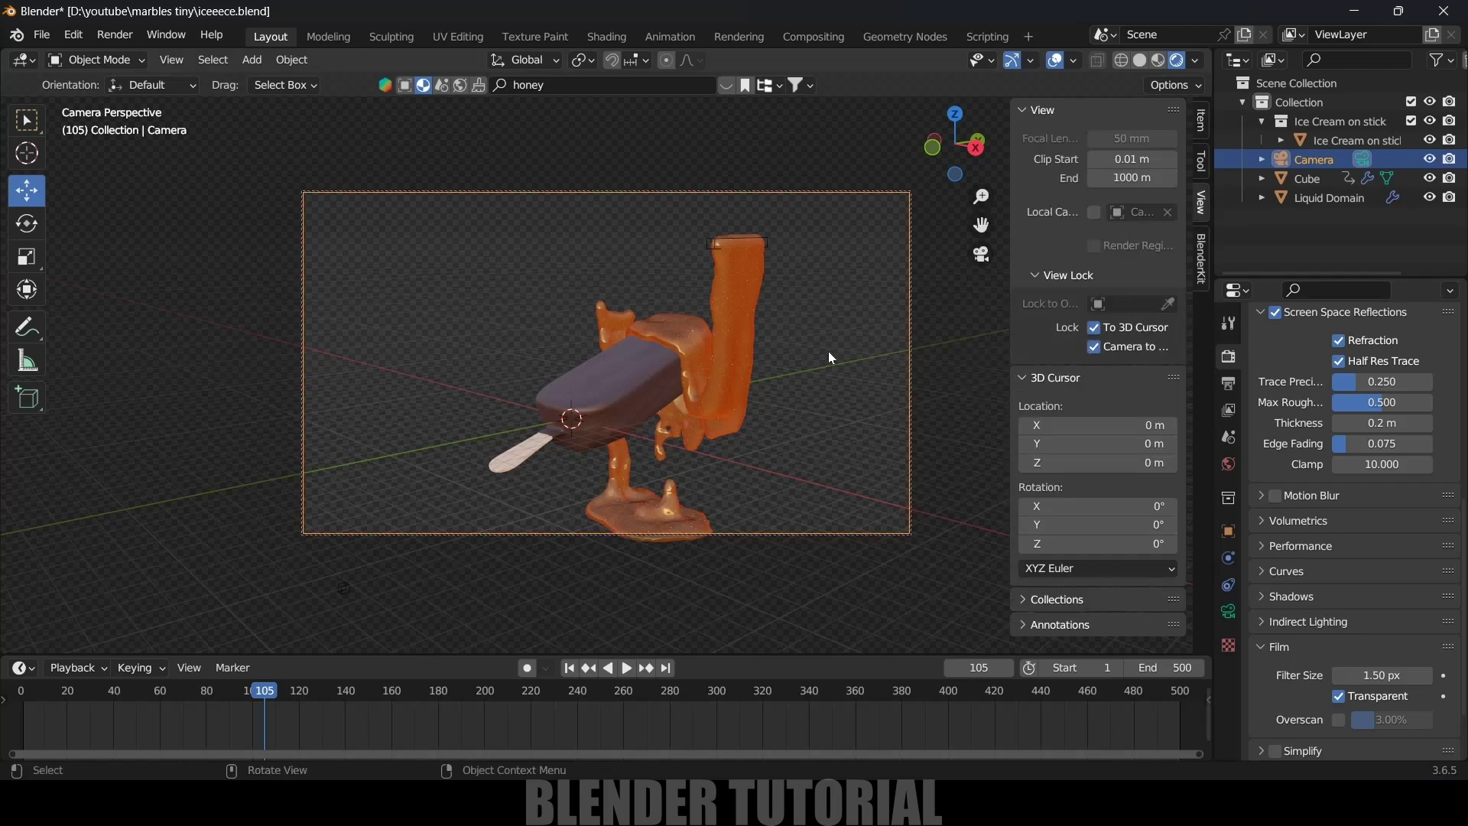
pyautogui.moveTo(828, 351); pyautogui.dragTo(770, 382, button='middle')
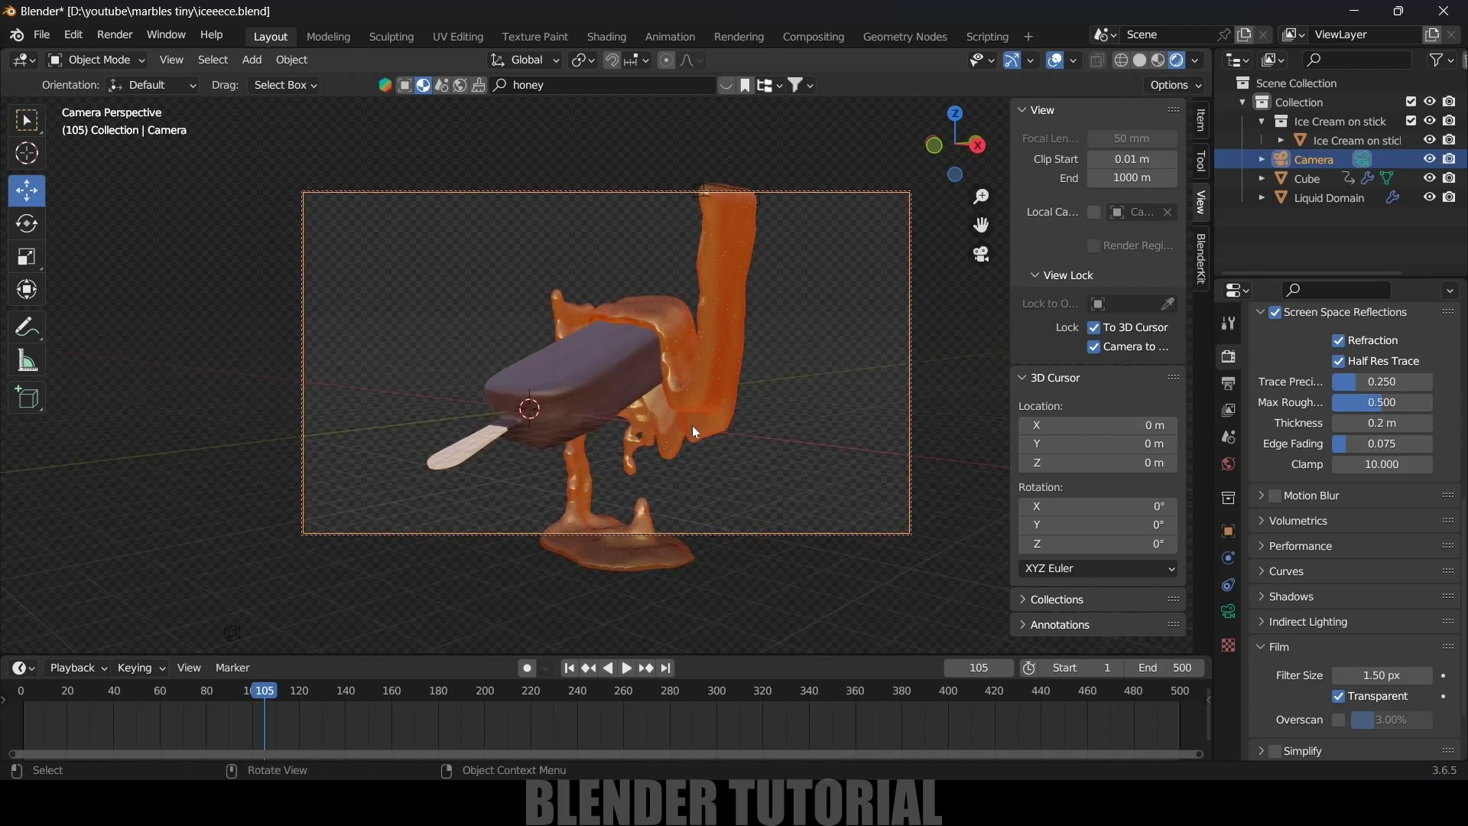
# - Add a Sun lamp and move it higher above the ice cream
pyautogui.click(252, 60)
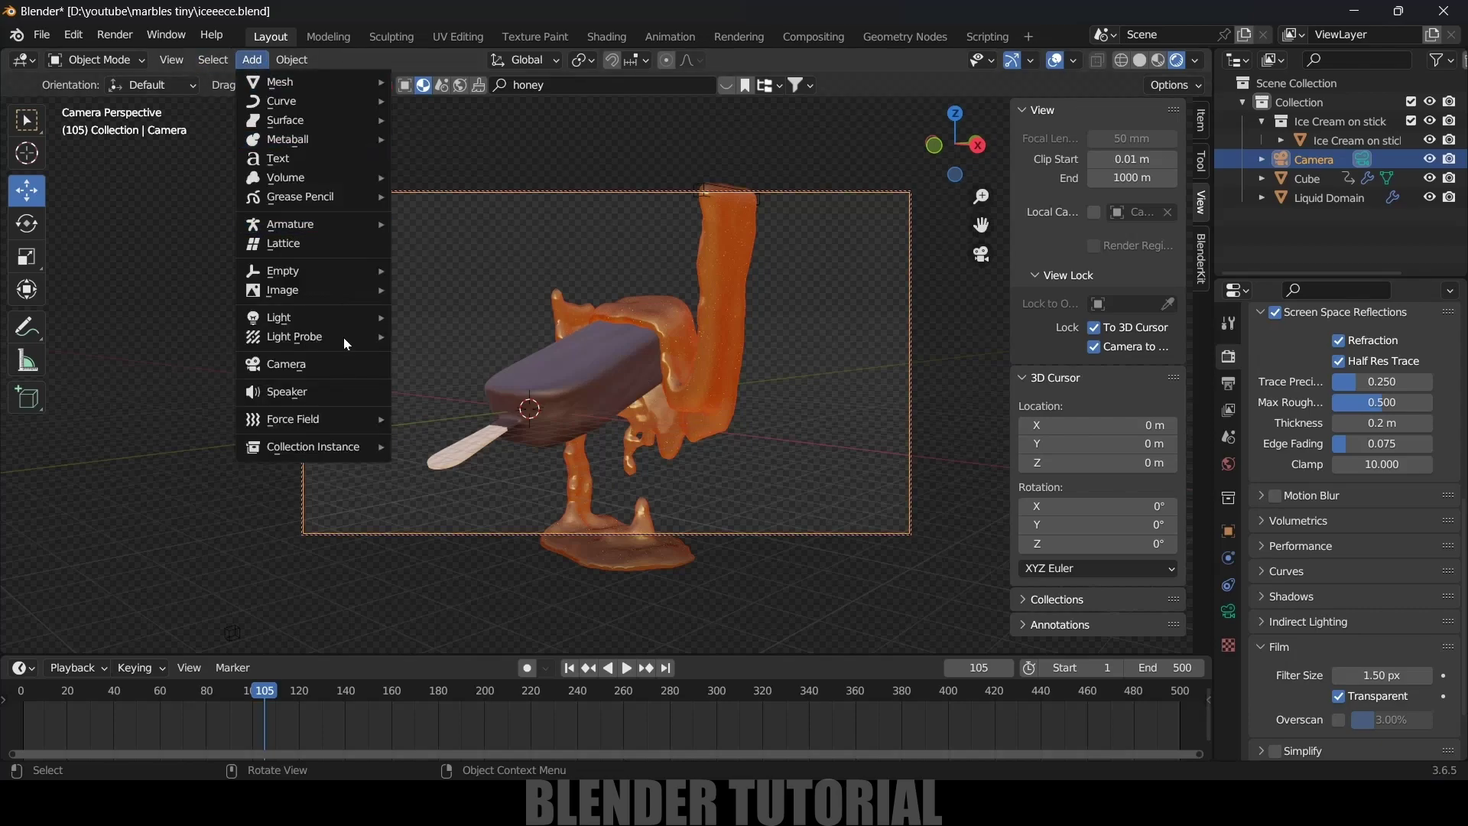
pyautogui.moveTo(295, 325)
pyautogui.click(433, 335)
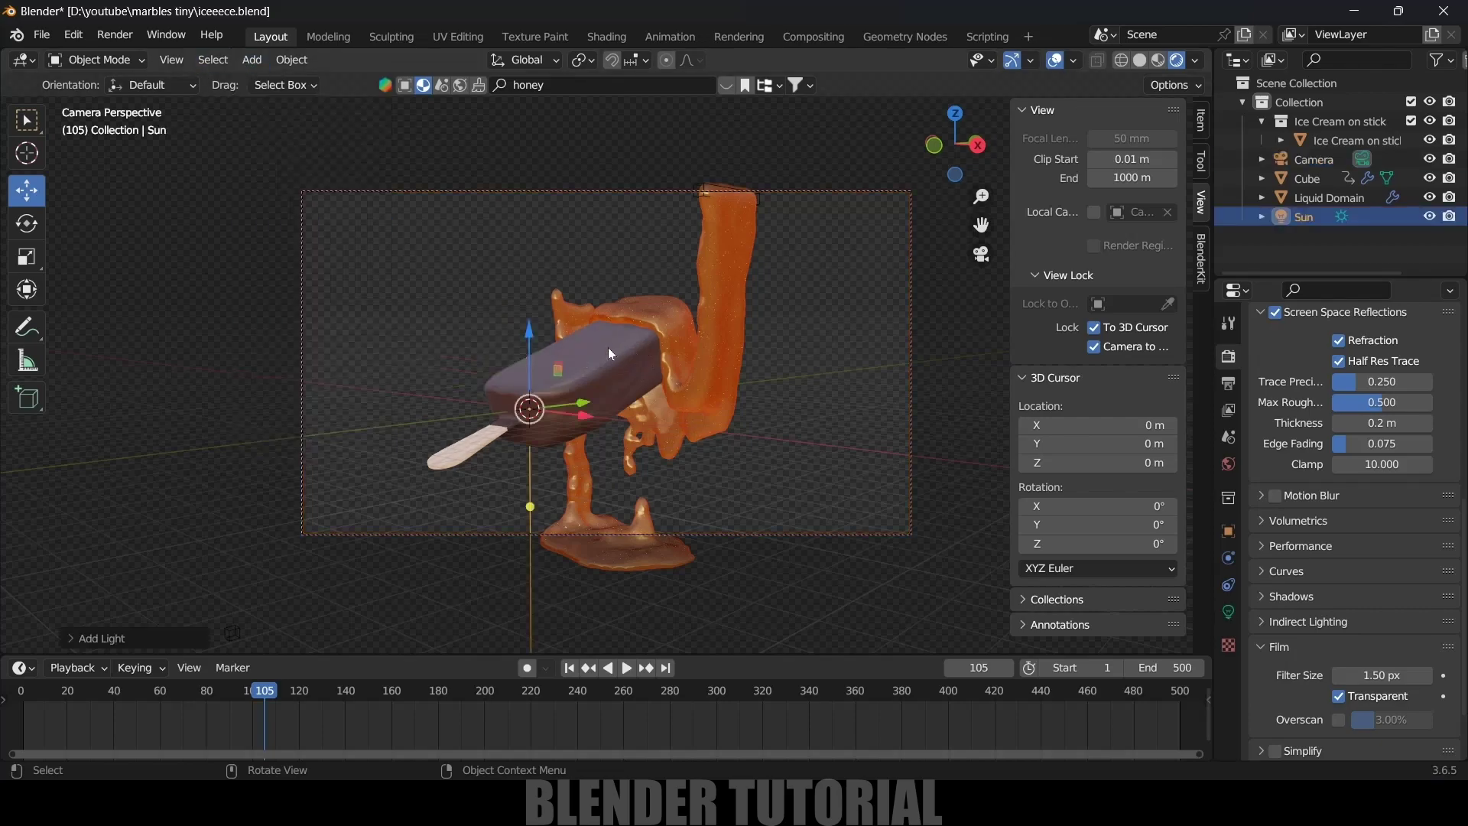
pyautogui.press('g')
pyautogui.click(551, 191)
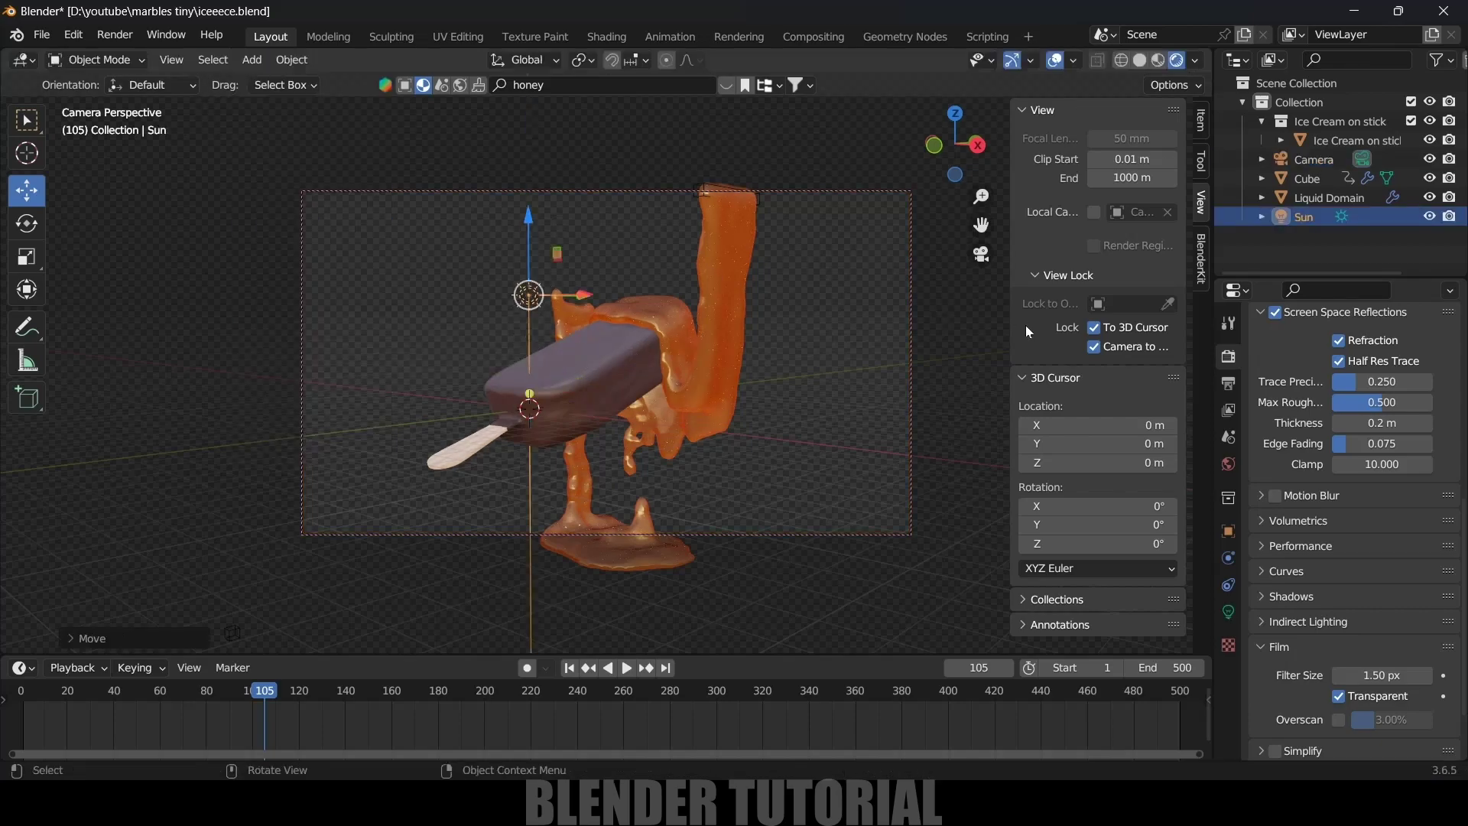
# - Set the sun lamp's Strength to 2
pyautogui.click(1229, 613)
pyautogui.click(1376, 483)
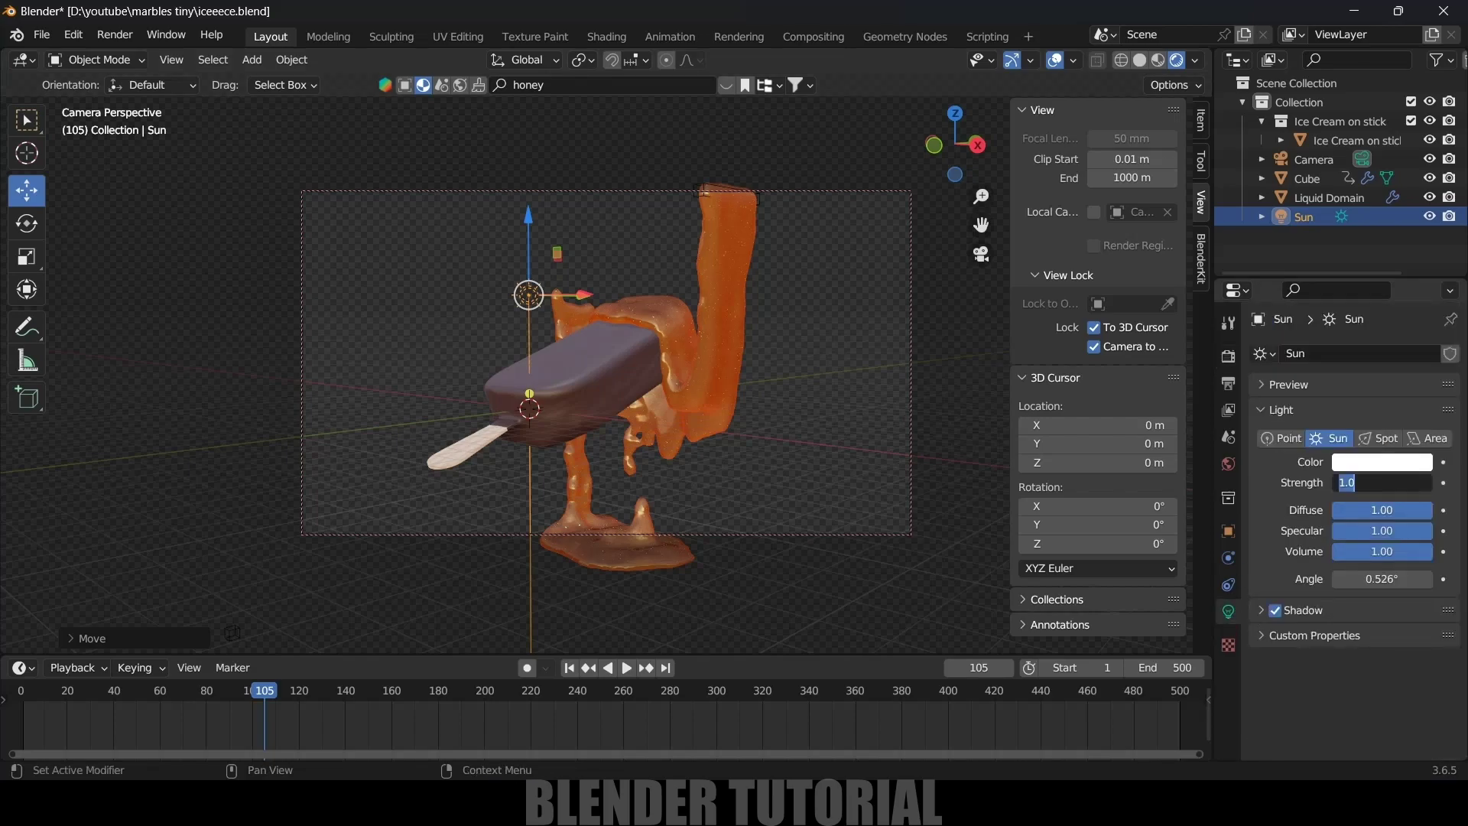
pyautogui.write('2')
pyautogui.press('Return')
# - Trackball-rotate the sun so its light angles down onto the ice cream
pyautogui.hotkey('shift', 'space')
pyautogui.press('r')
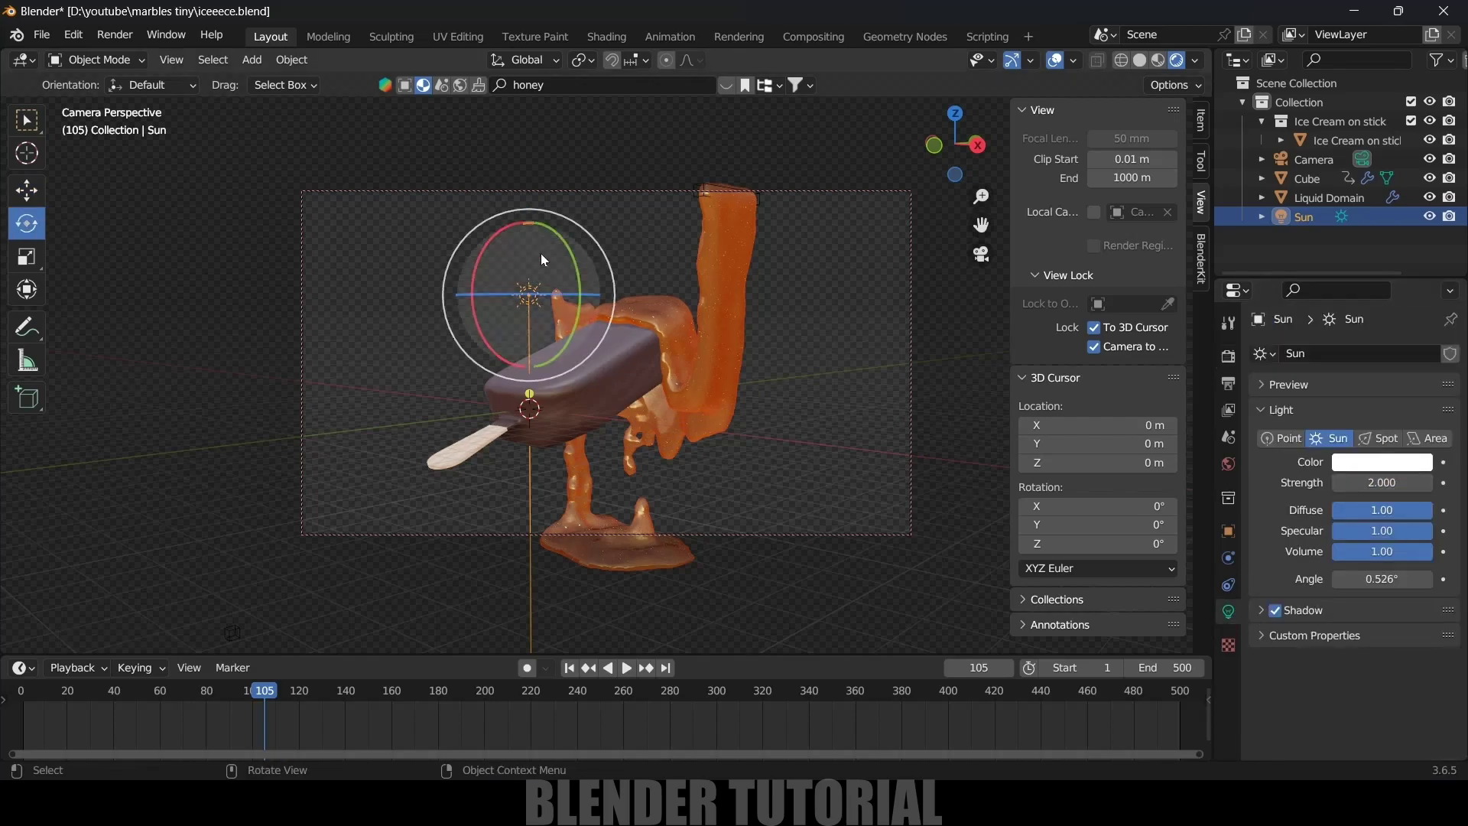
pyautogui.moveTo(539, 254); pyautogui.dragTo(588, 191)
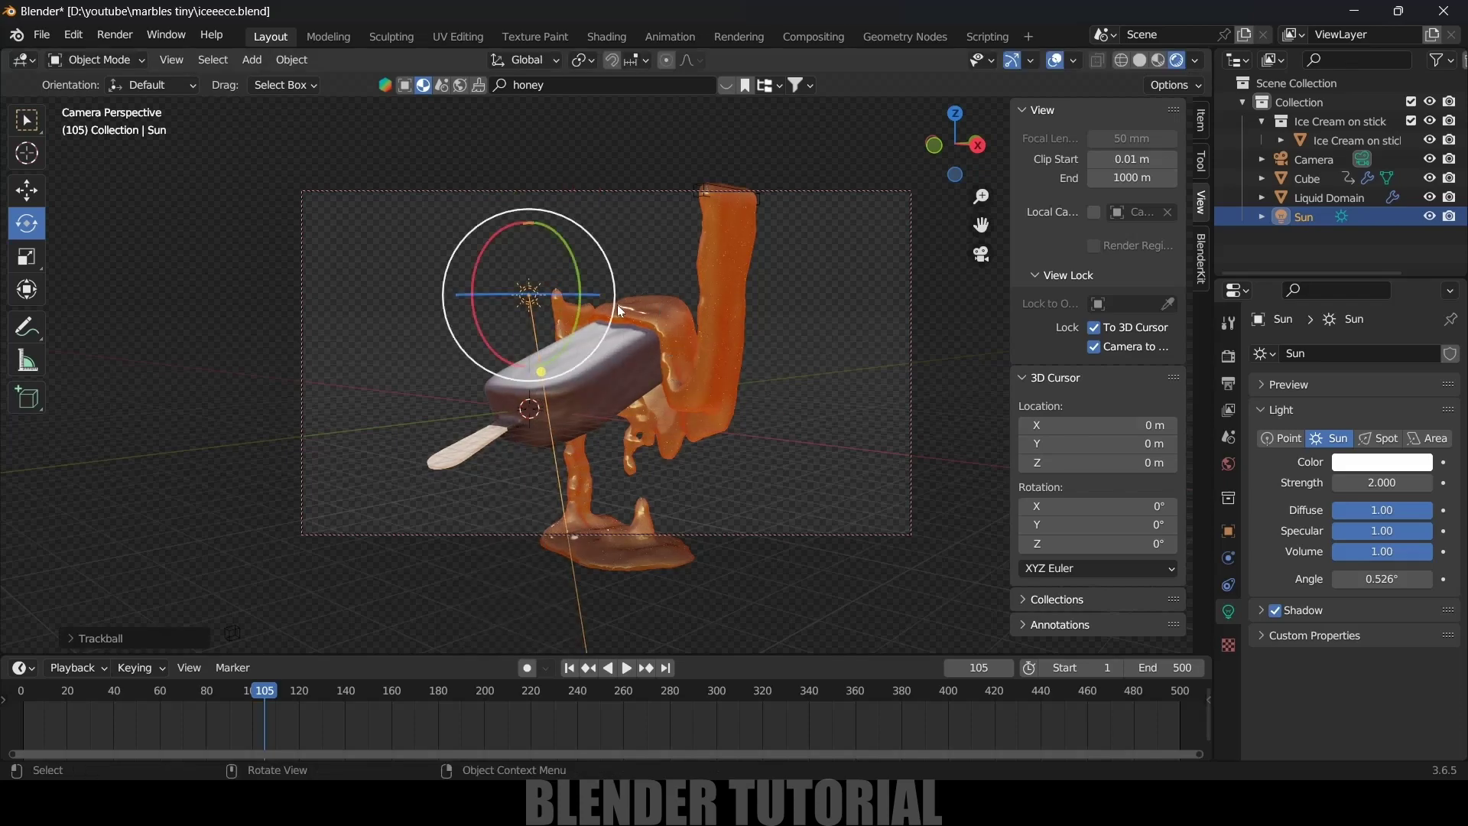
pyautogui.moveTo(567, 254); pyautogui.dragTo(588, 233)
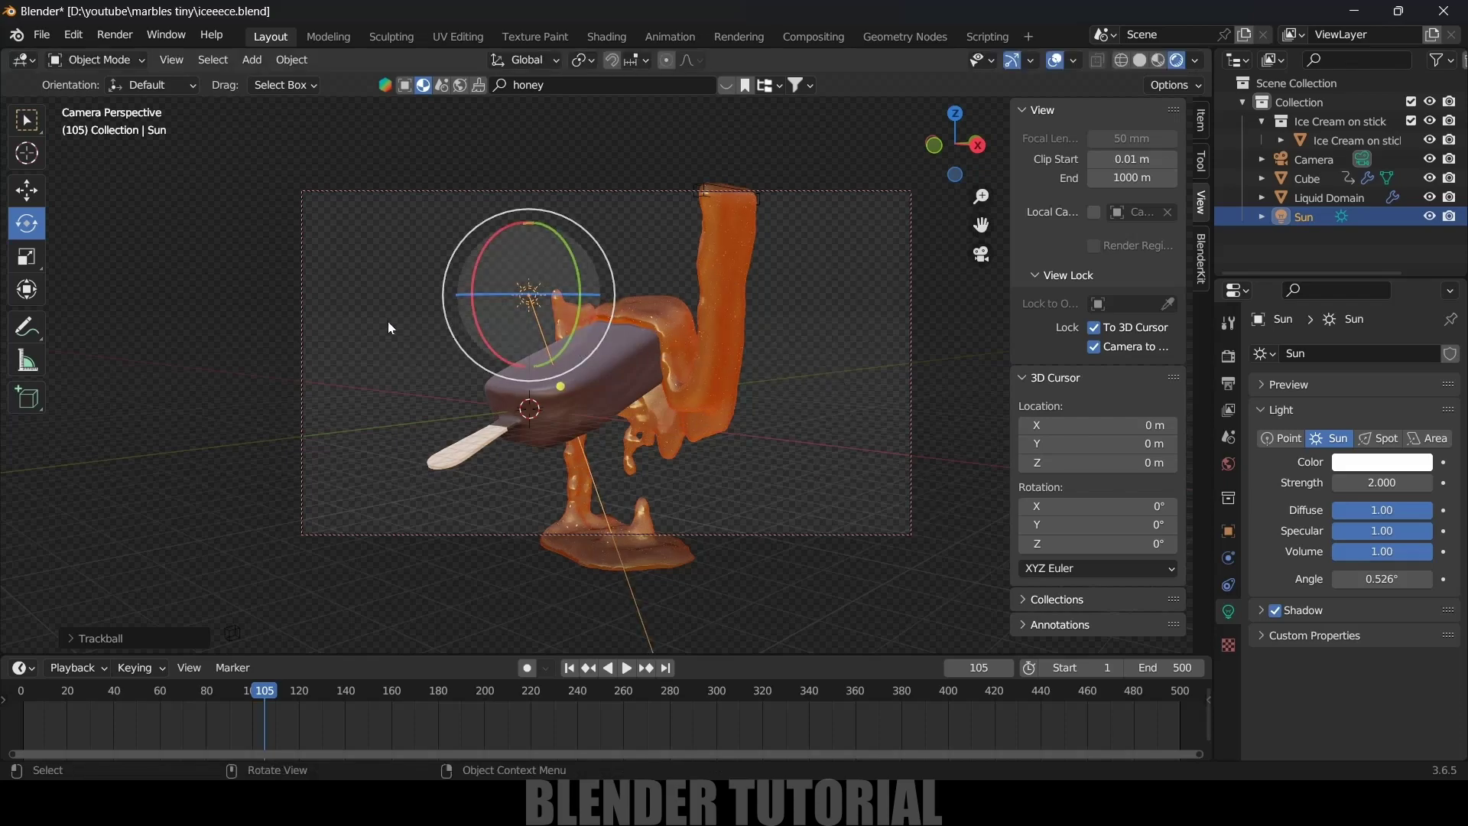
# - Add a plane, scale it up, and rotate it 90 degrees about X to stand upright
pyautogui.click(260, 61)
pyautogui.moveTo(291, 79)
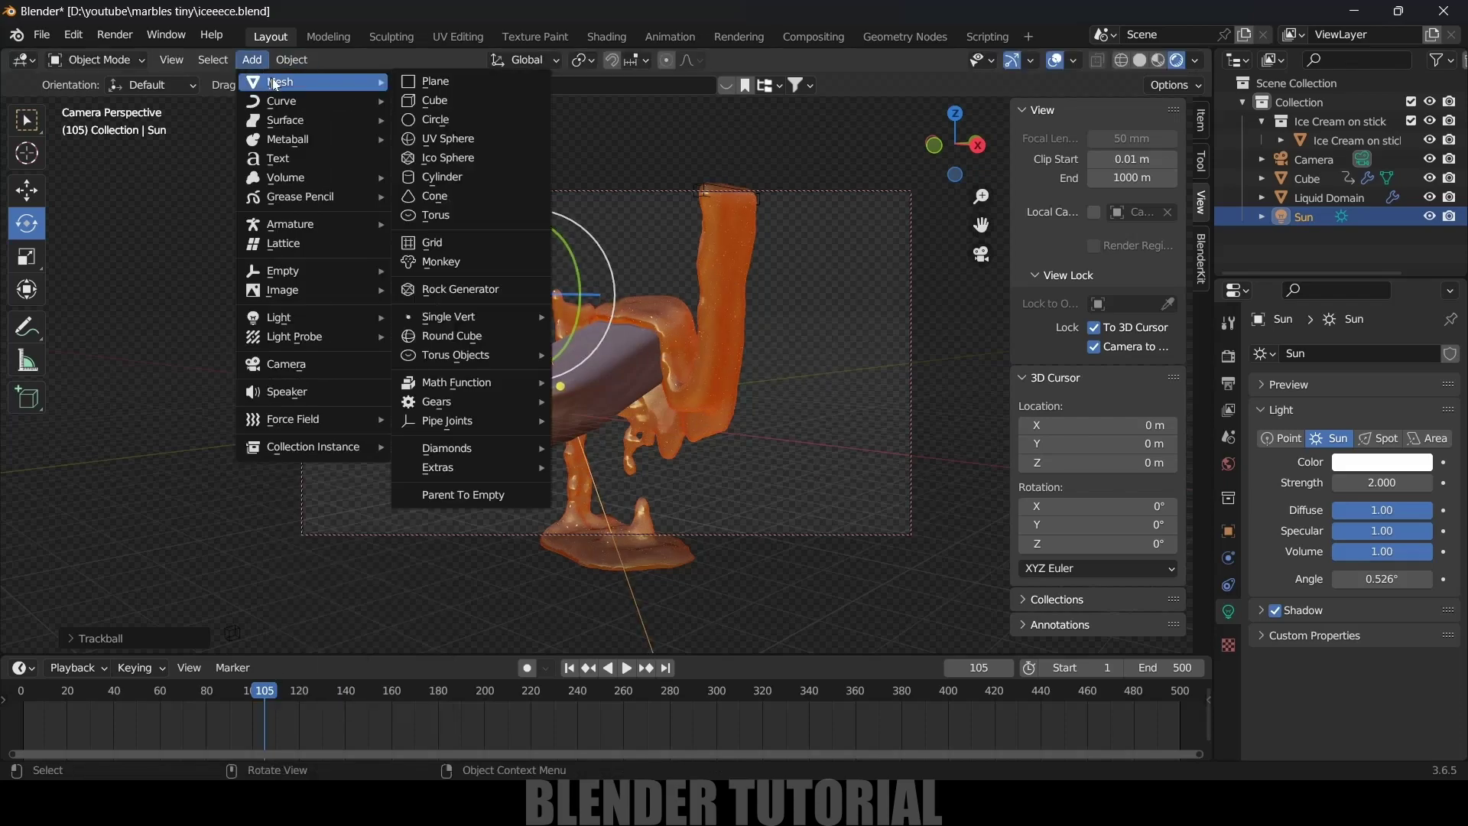
pyautogui.click(497, 78)
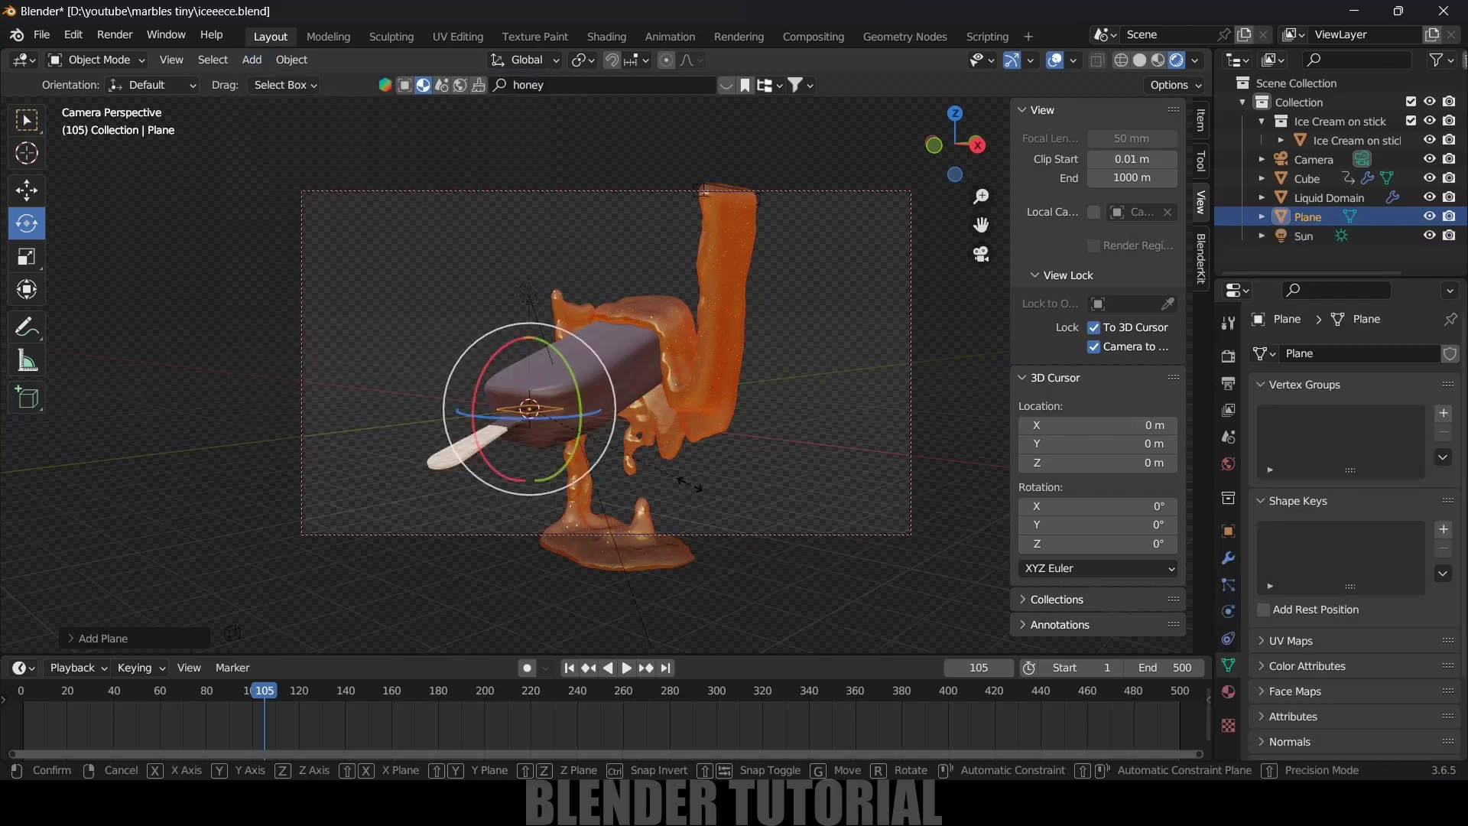
pyautogui.press('s')
pyautogui.click(152, 171)
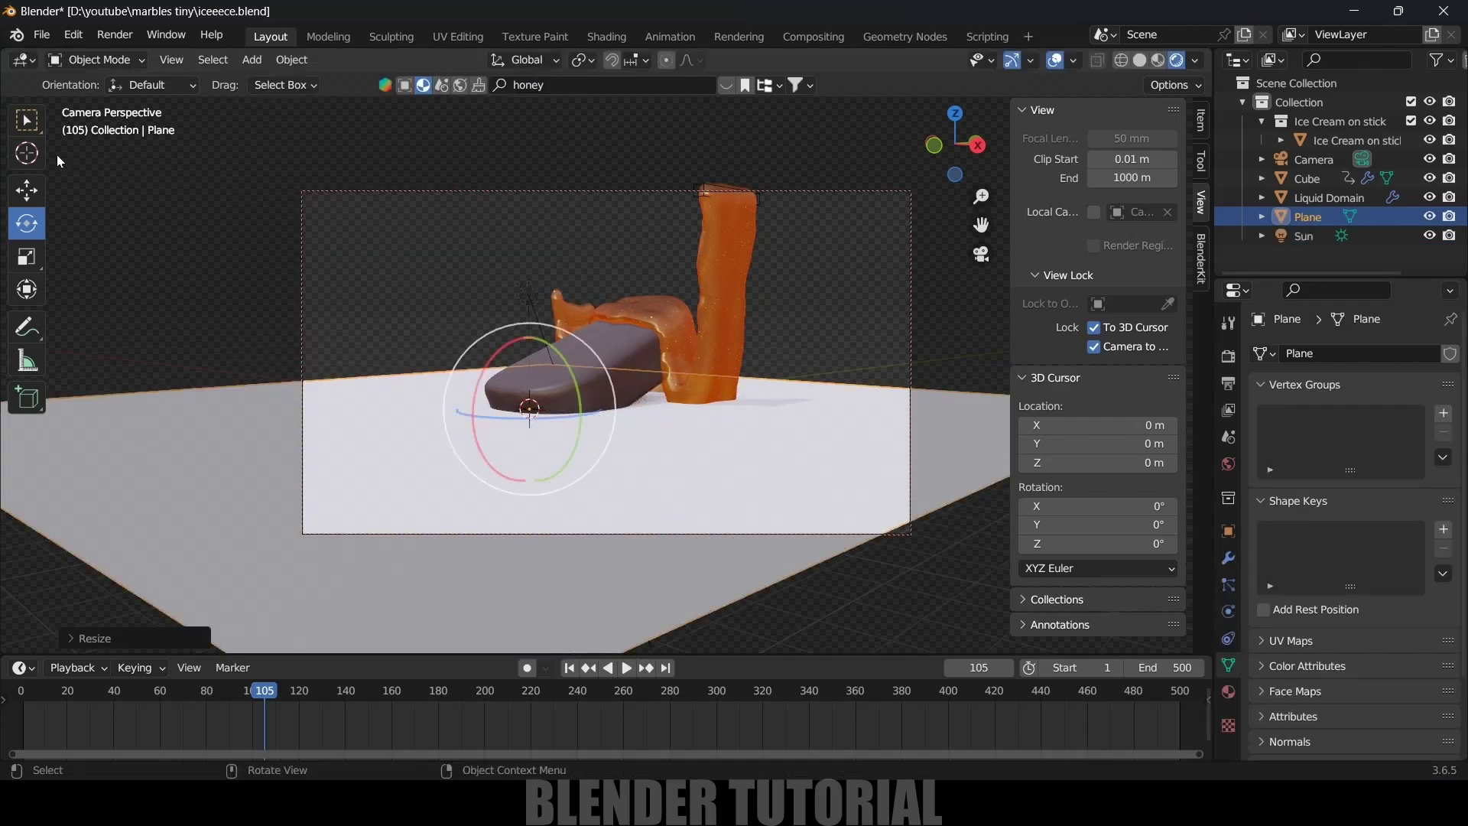
pyautogui.write('rx90')
pyautogui.press('Return')
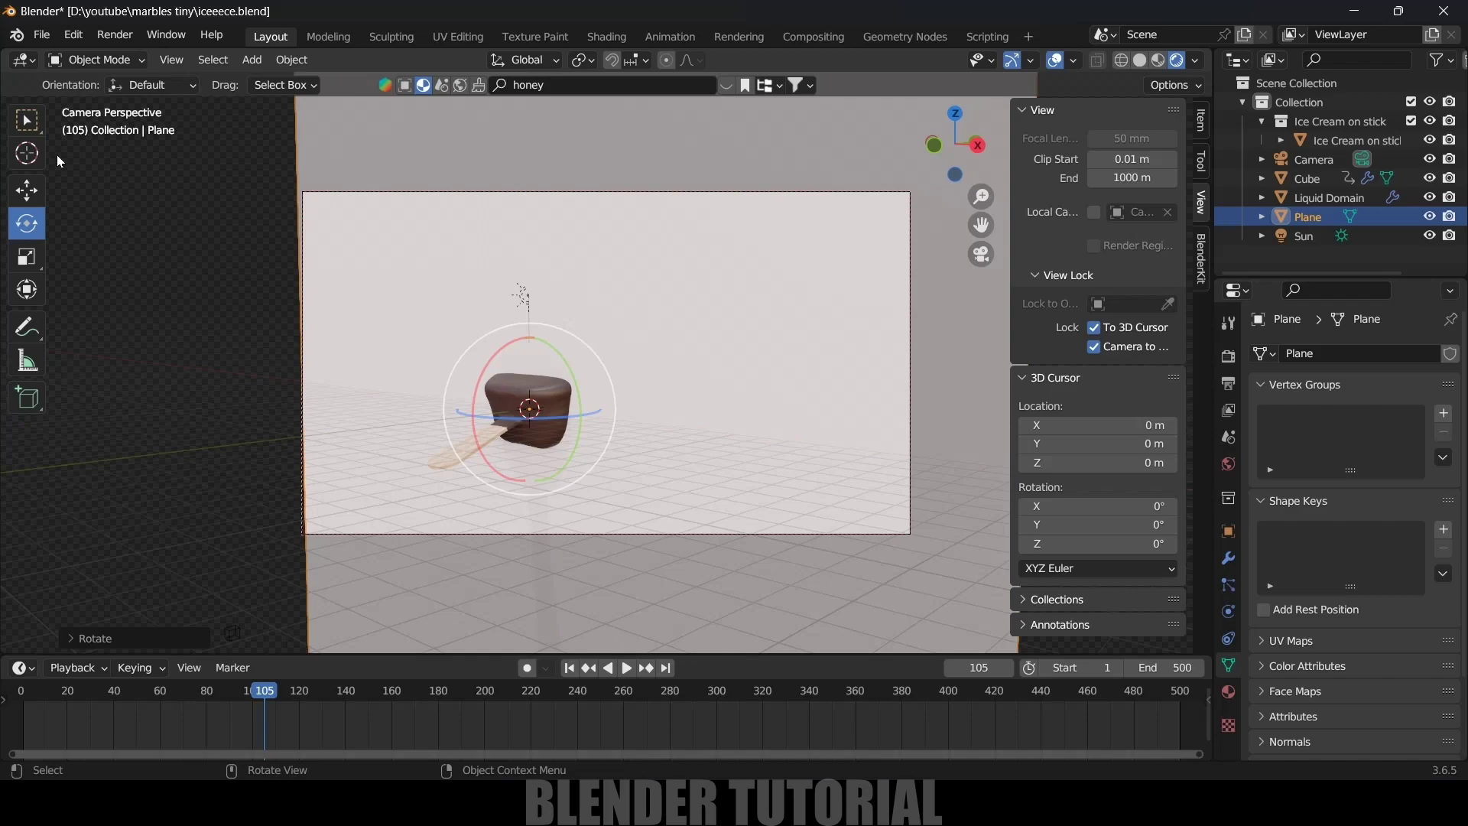
# - Move the plane behind the ice cream and enlarge it to fill the background
pyautogui.hotkey('shift', 'space')
pyautogui.press('g')
pyautogui.moveTo(589, 415); pyautogui.dragTo(732, 376)
pyautogui.press('s')
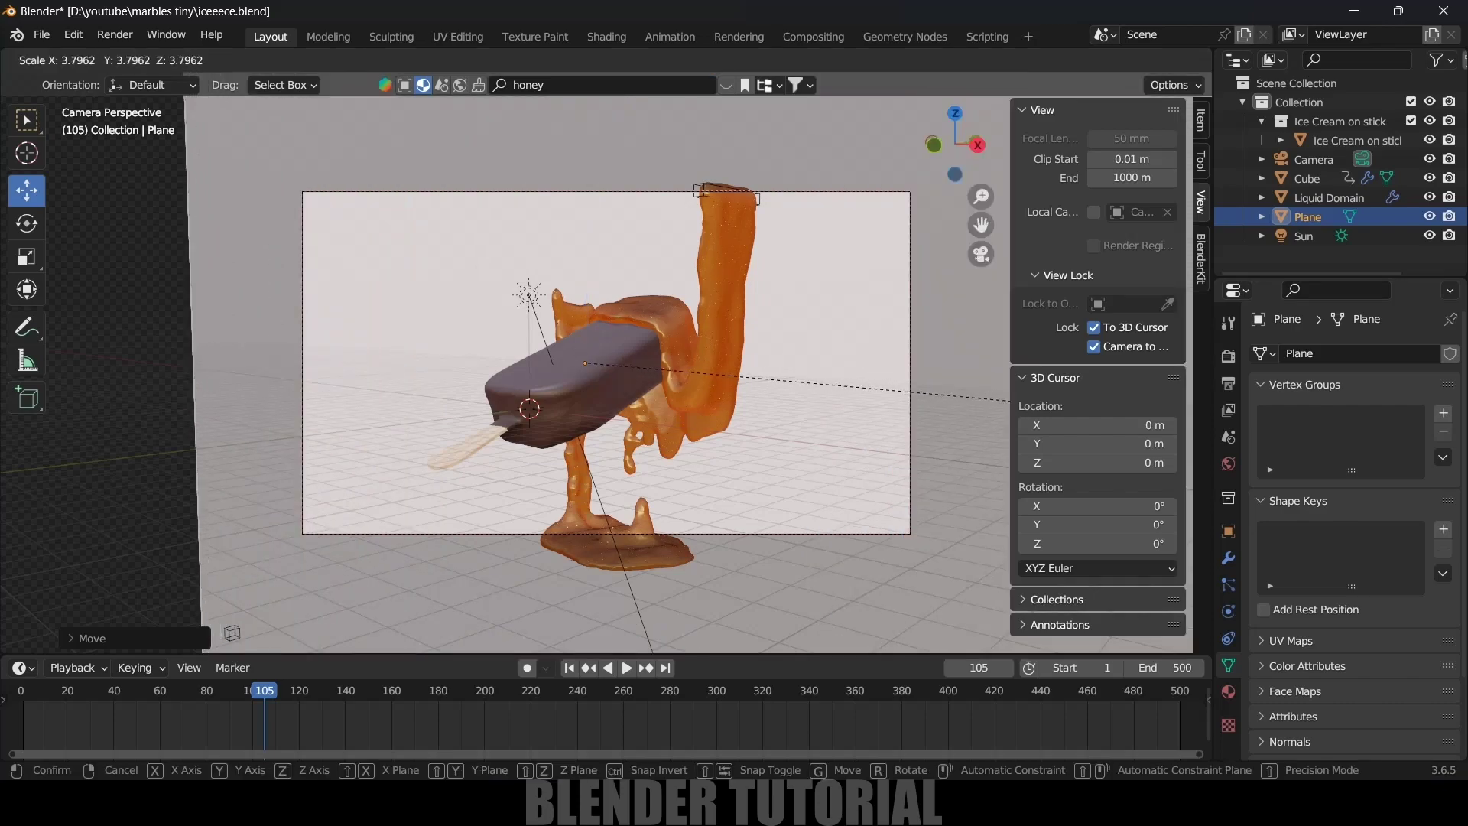
pyautogui.click(737, 383)
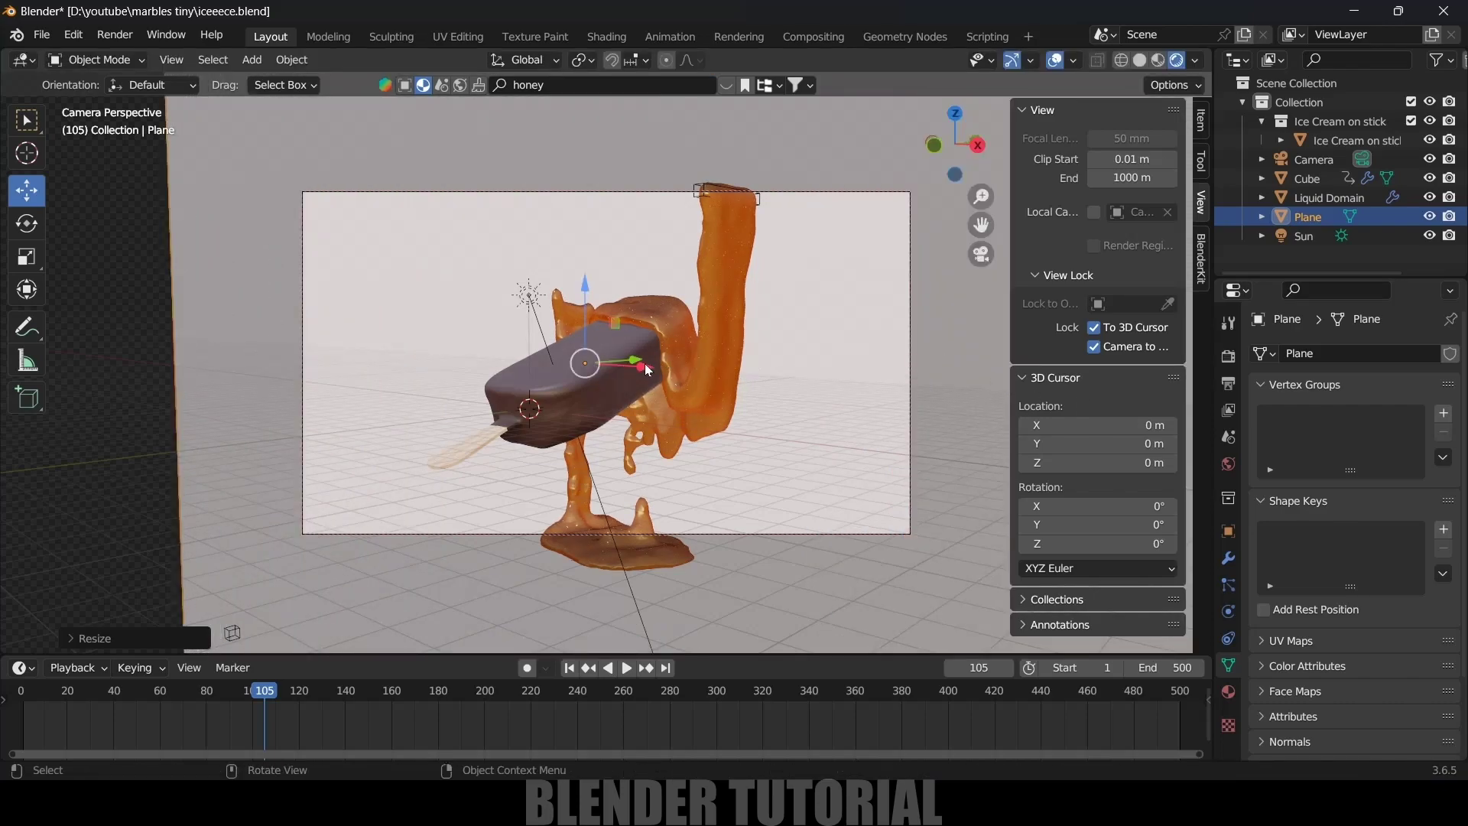
pyautogui.moveTo(633, 362); pyautogui.dragTo(908, 252)
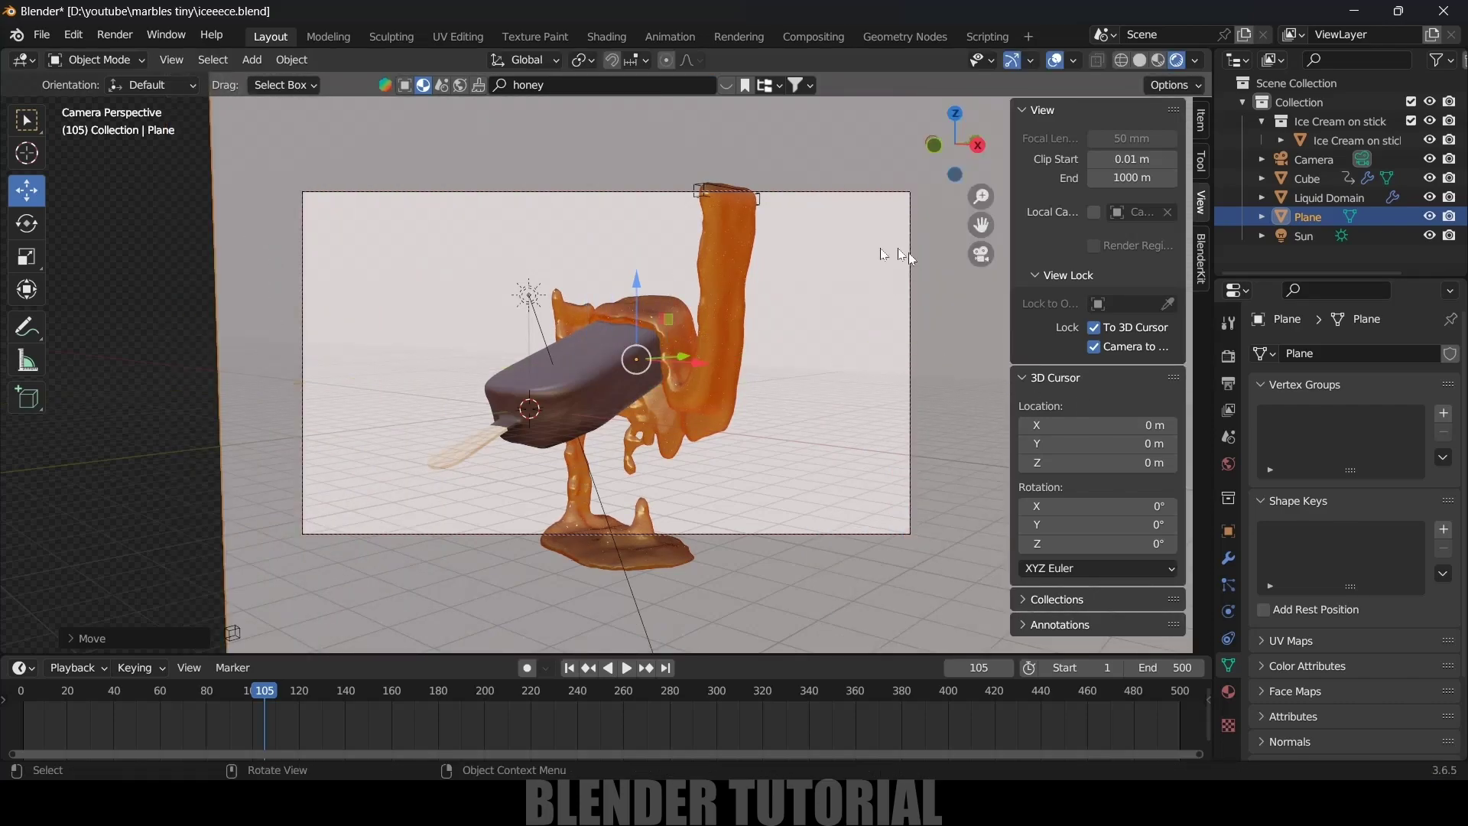
# - Give the plane a new material with a pink Base Color
pyautogui.click(1230, 693)
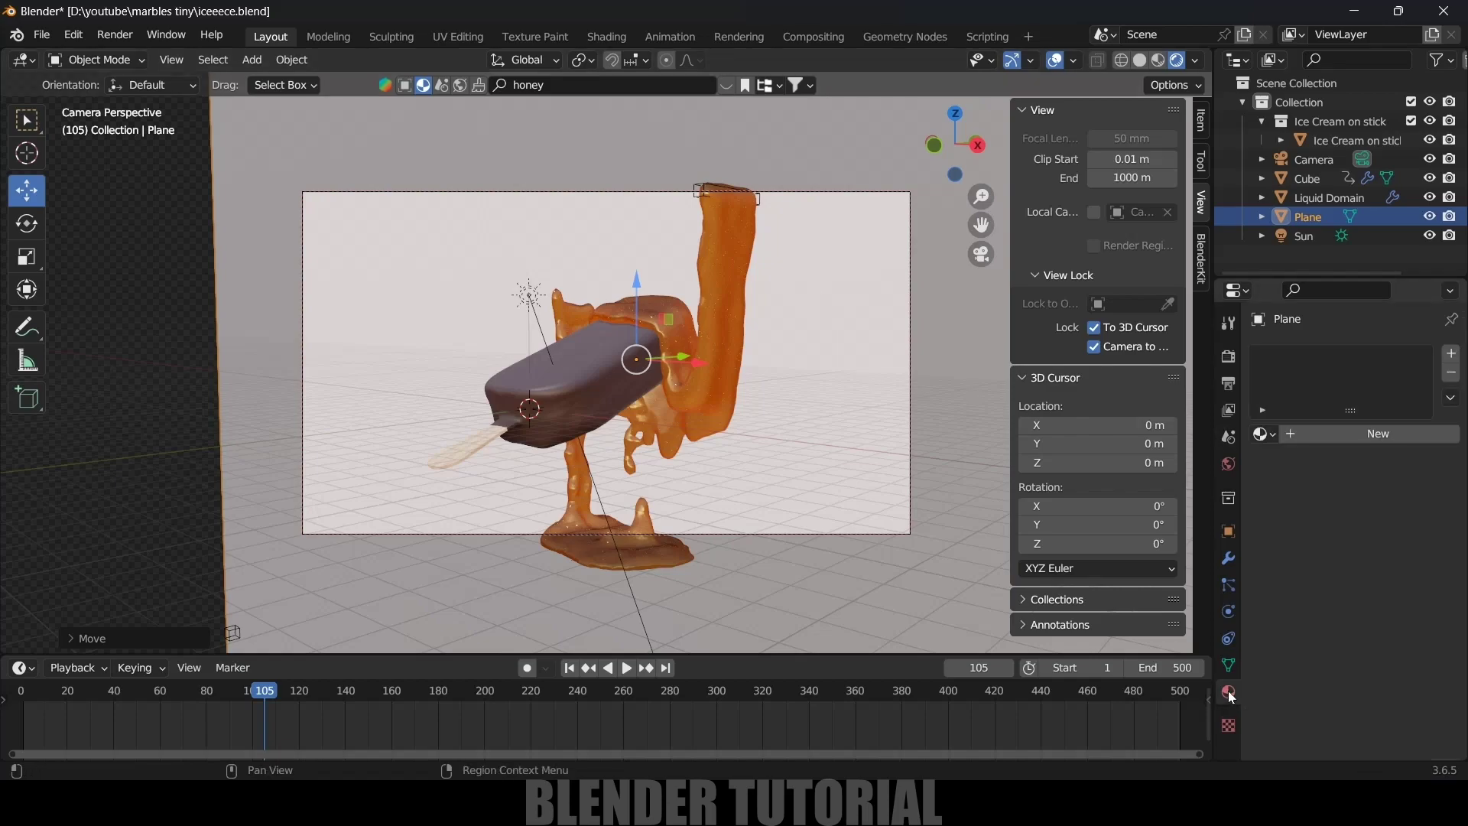
pyautogui.click(1365, 434)
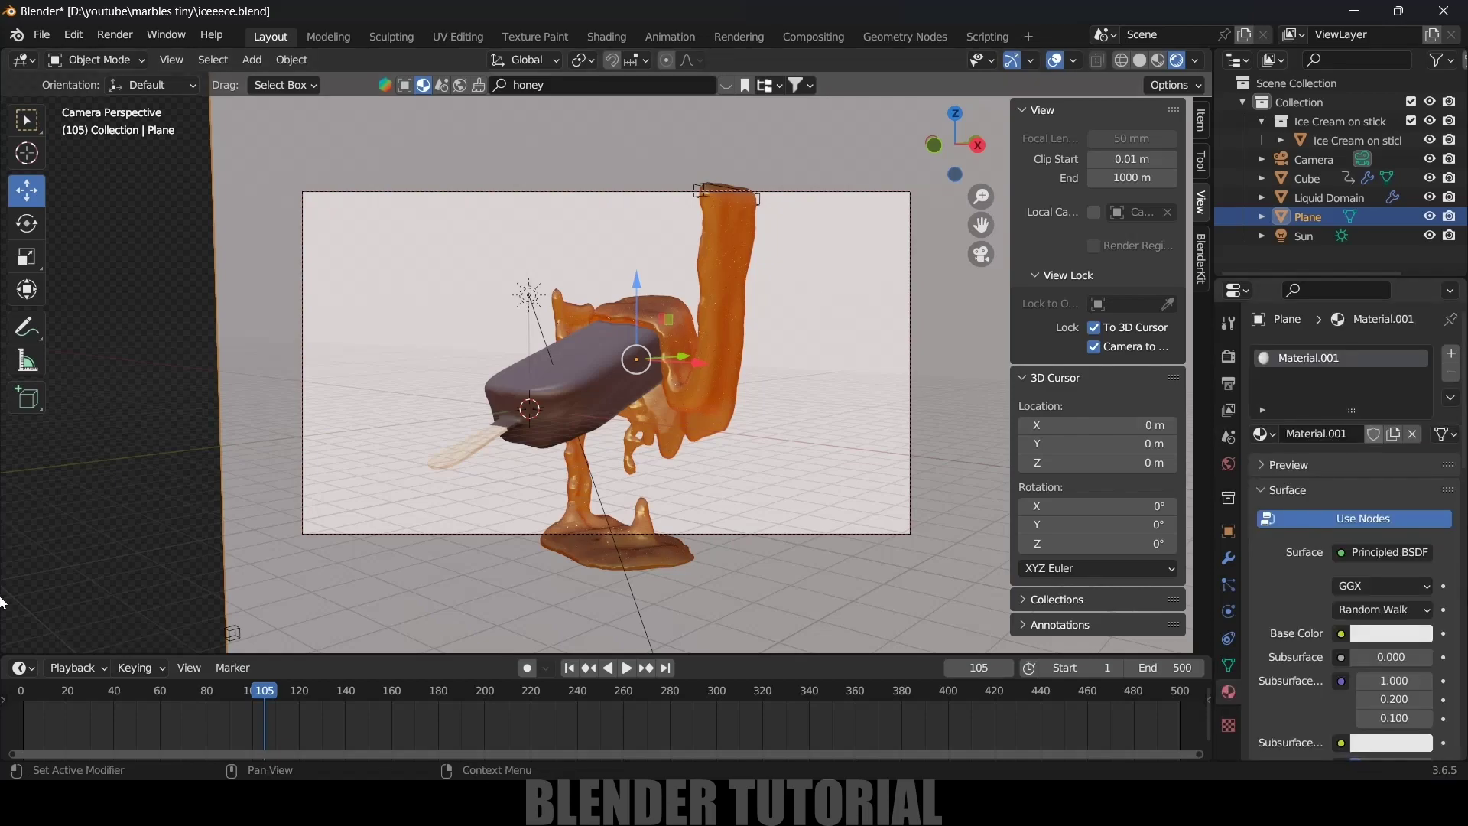
pyautogui.click(1384, 641)
pyautogui.moveTo(1351, 452); pyautogui.dragTo(1358, 434)
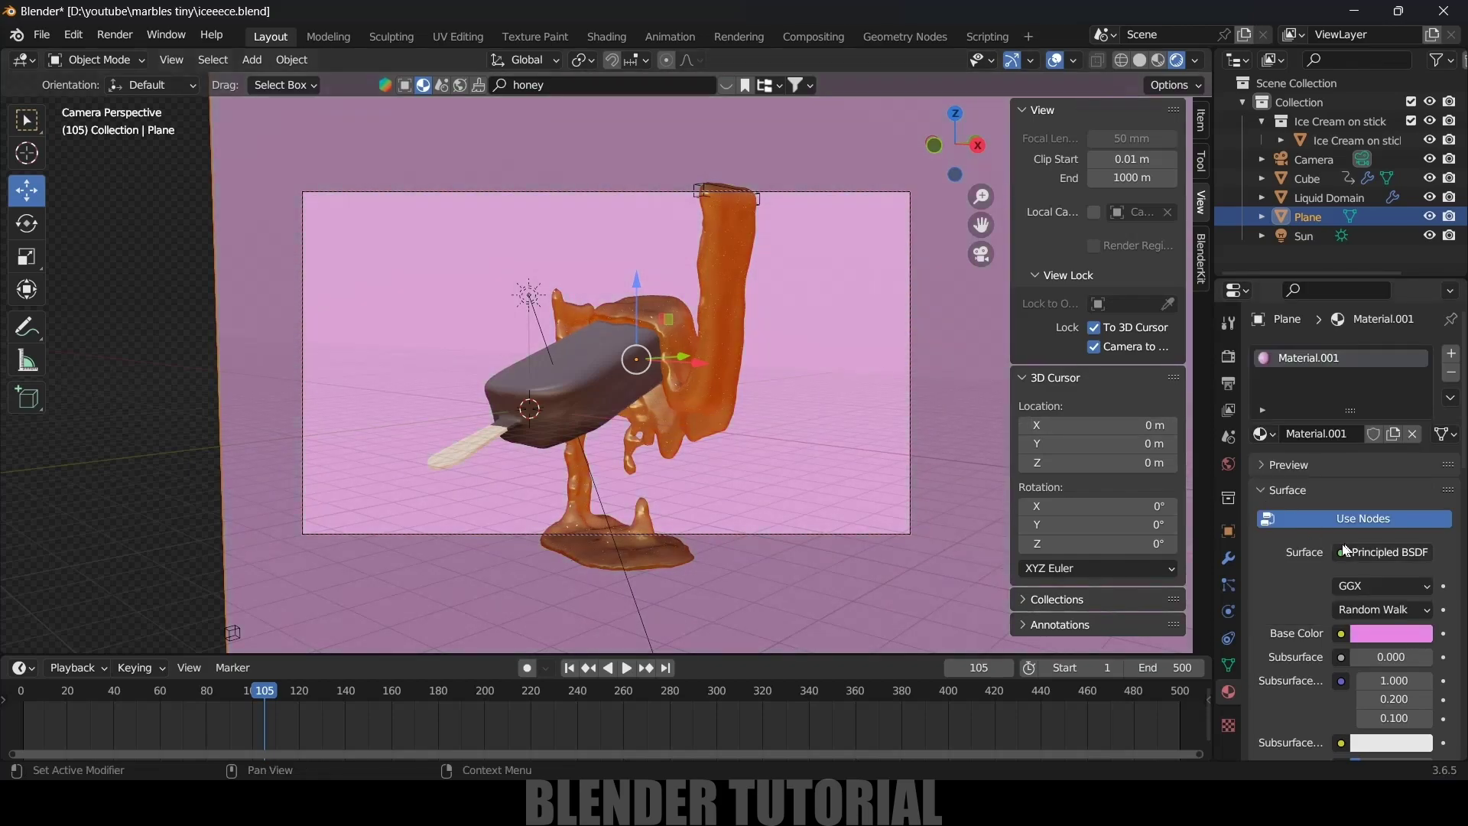
# - Enable Render Region and set the output path to D:\youtube\icecream\1\
pyautogui.click(1228, 385)
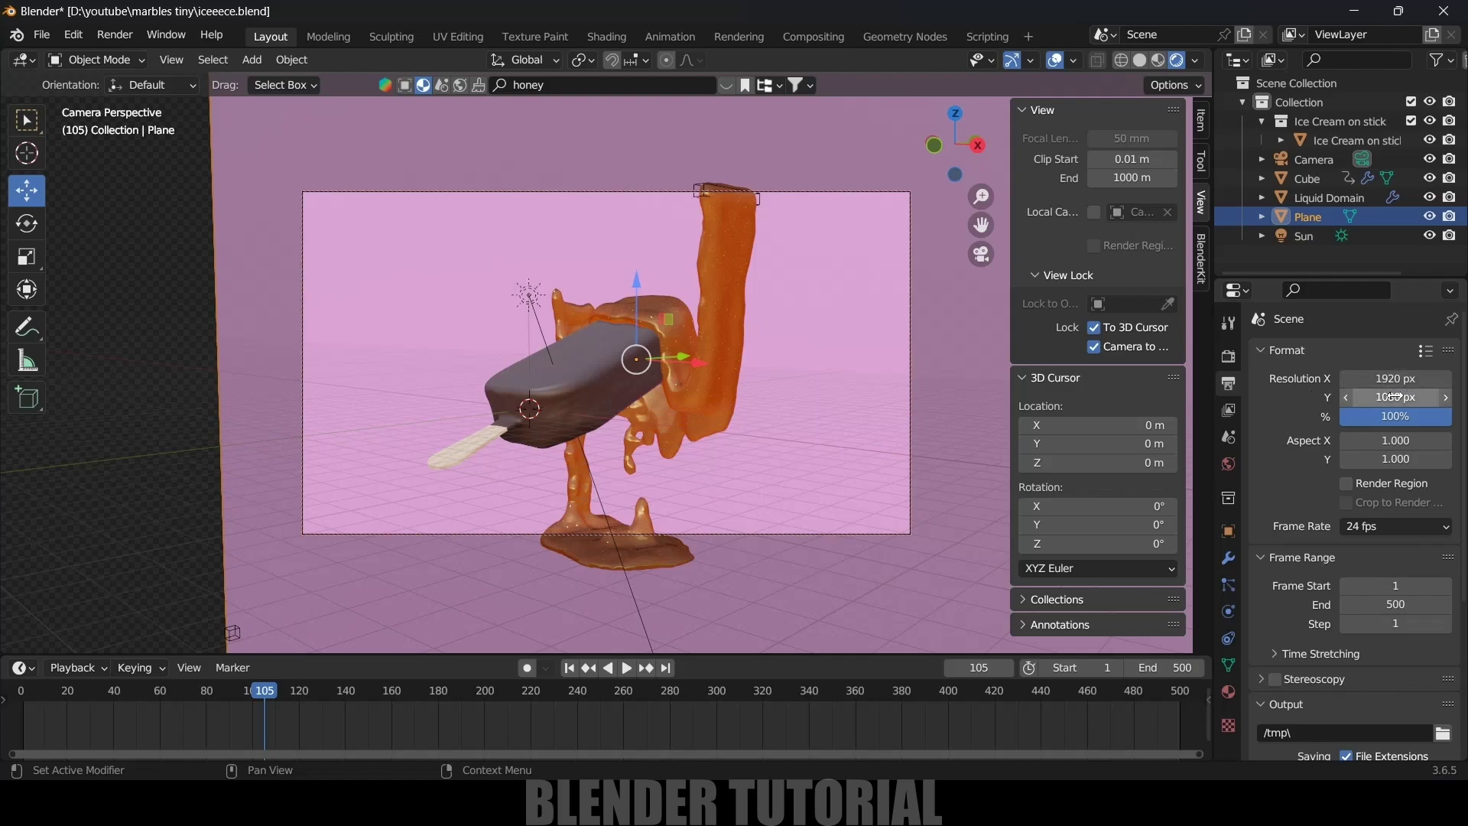
pyautogui.click(1348, 483)
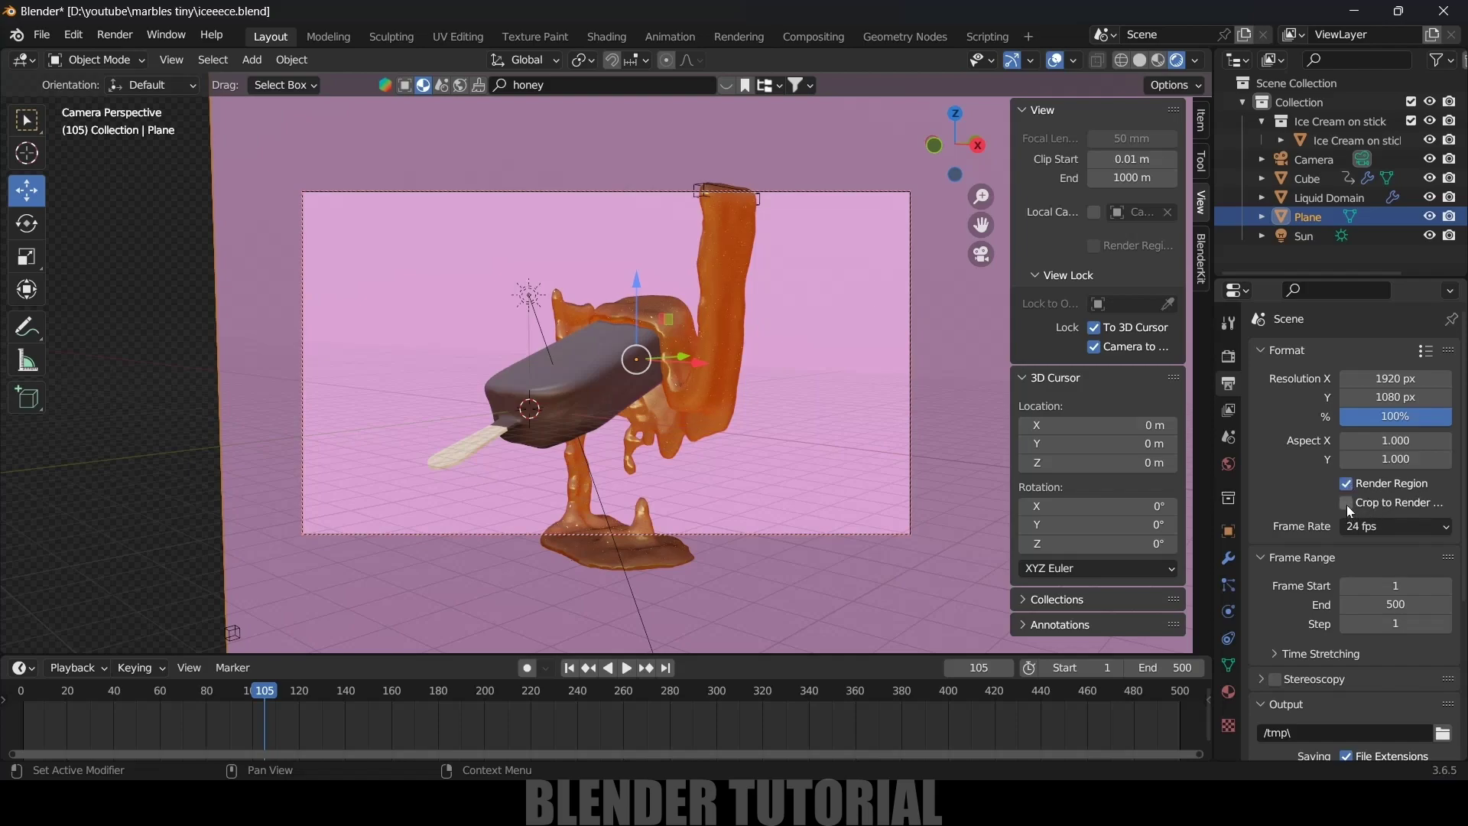
pyautogui.scroll(-1, 1299, 535)
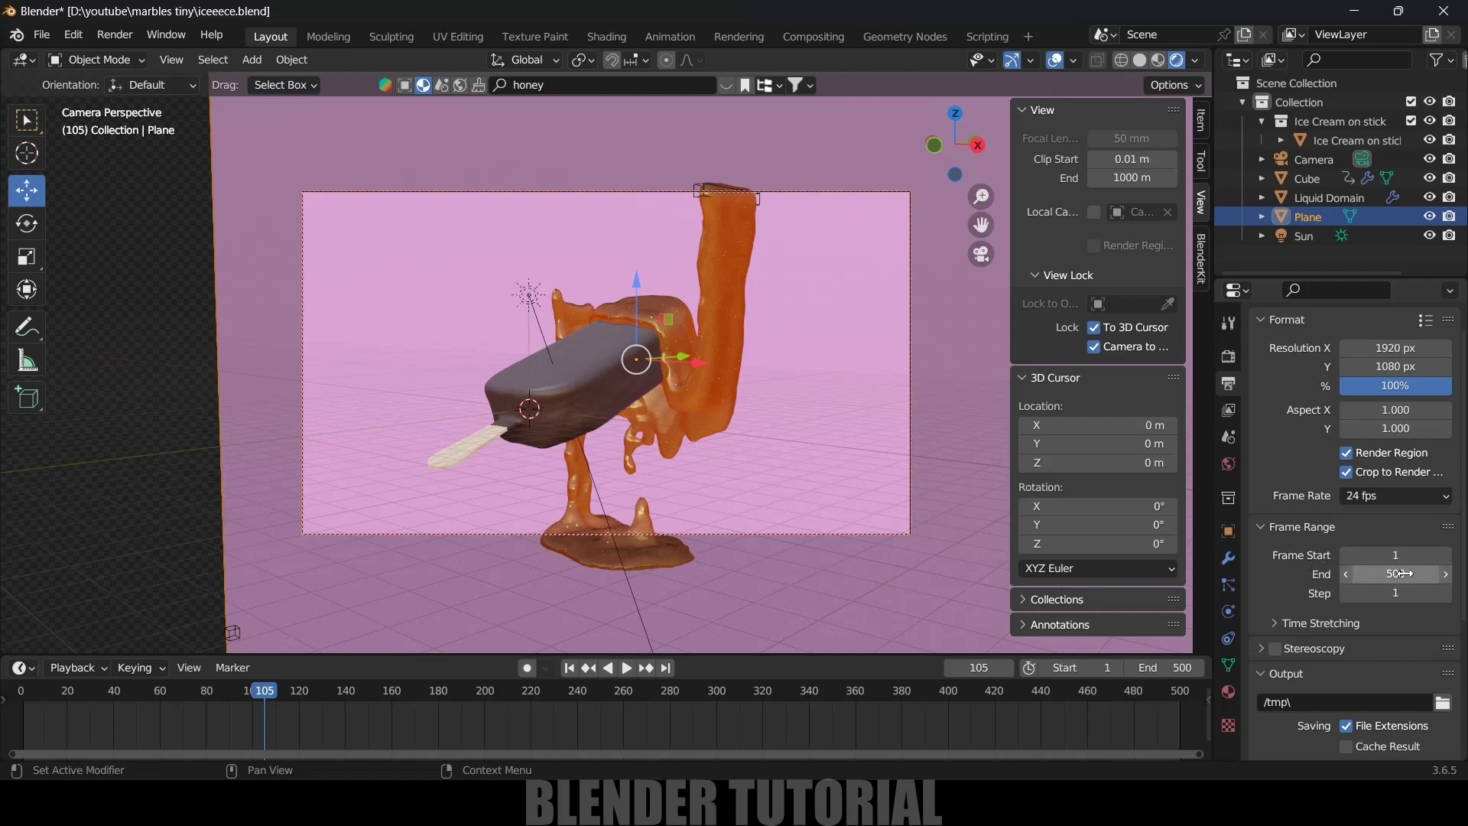
pyautogui.scroll(-5, 1314, 604)
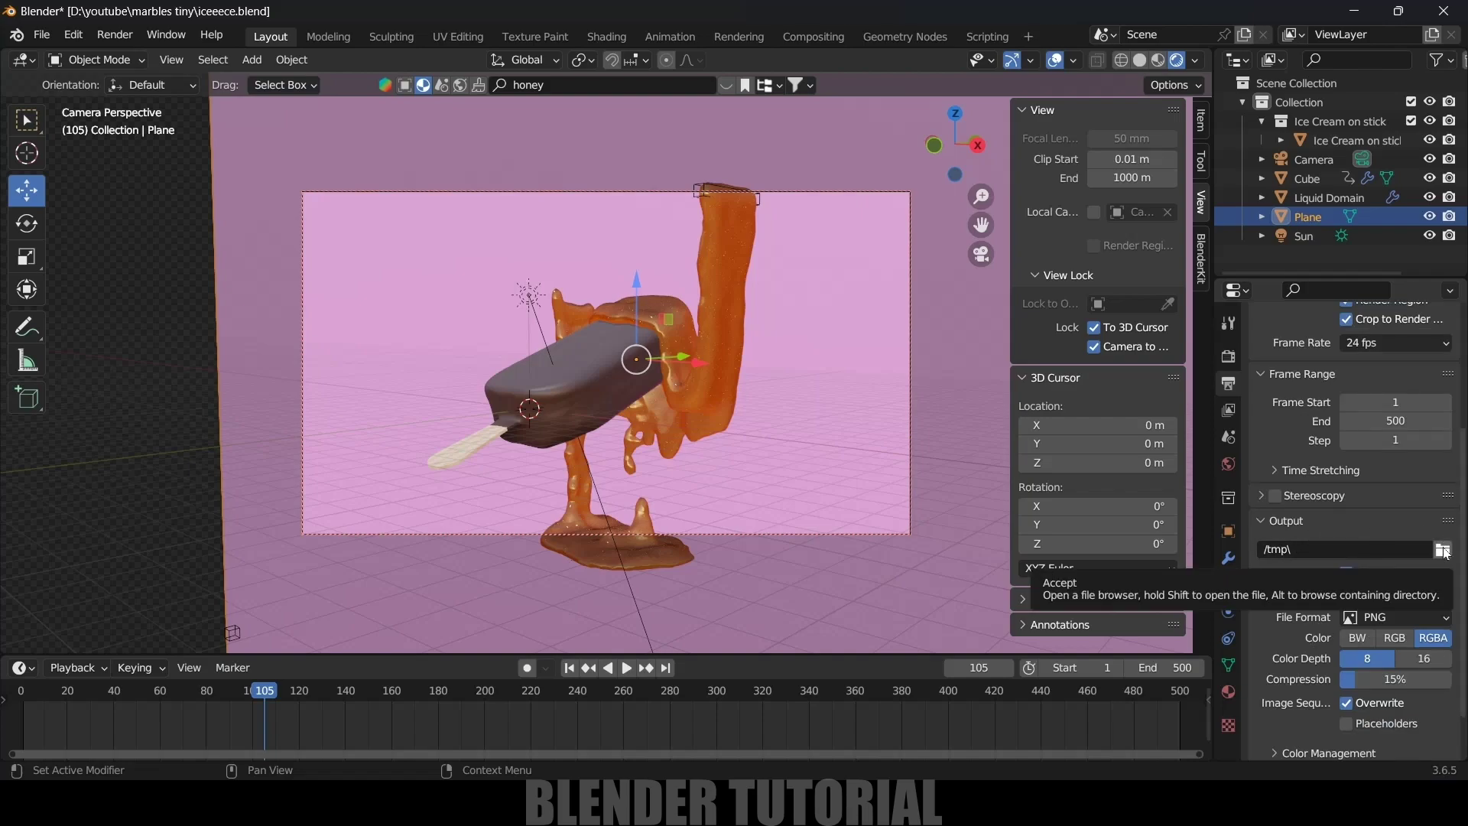
pyautogui.write('D:\\youtube\\icecream\\1\\')
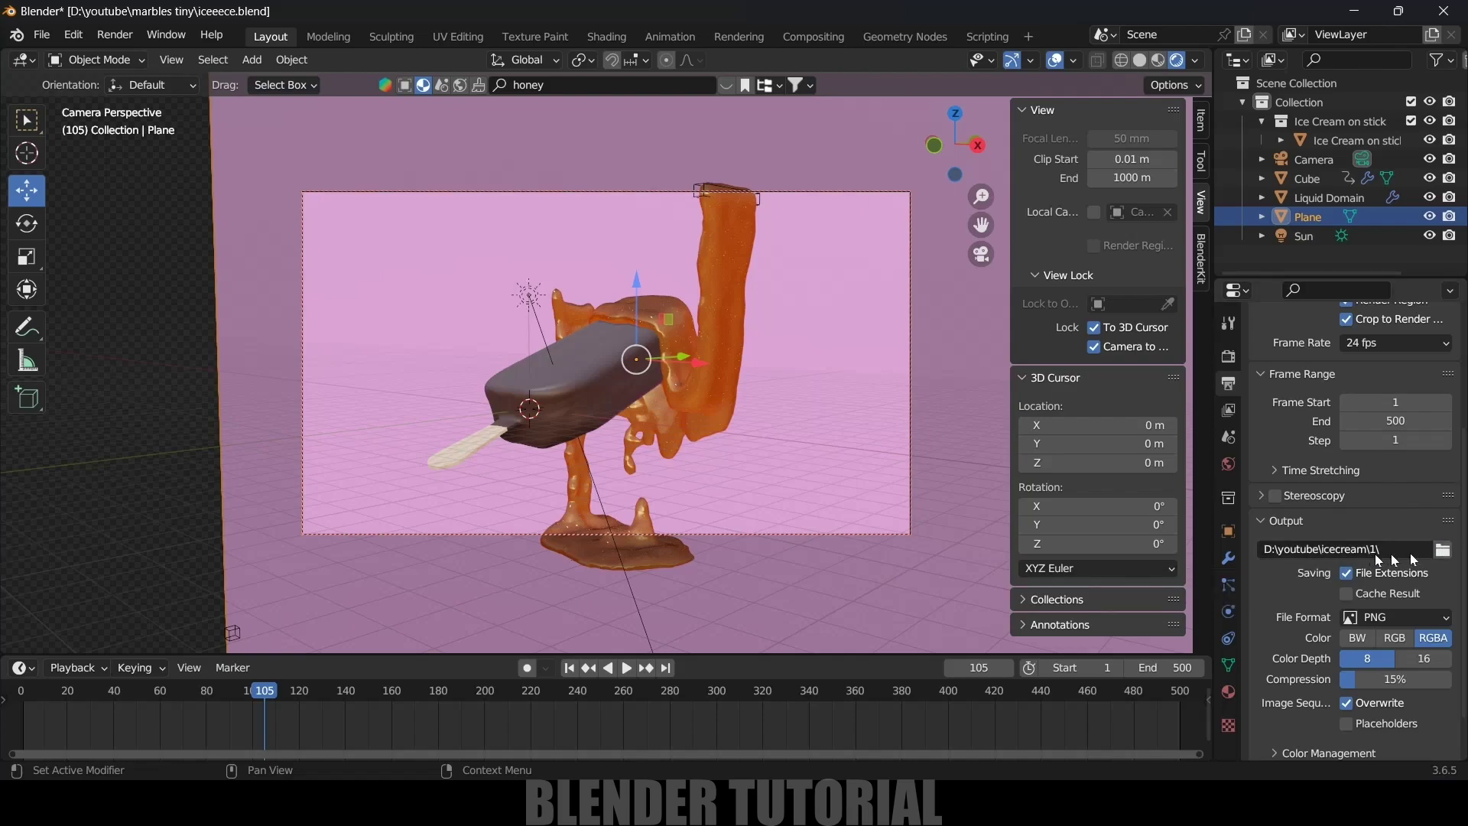
# - Set the output File Format to JPEG at 100% quality
pyautogui.scroll(-2, 1287, 562)
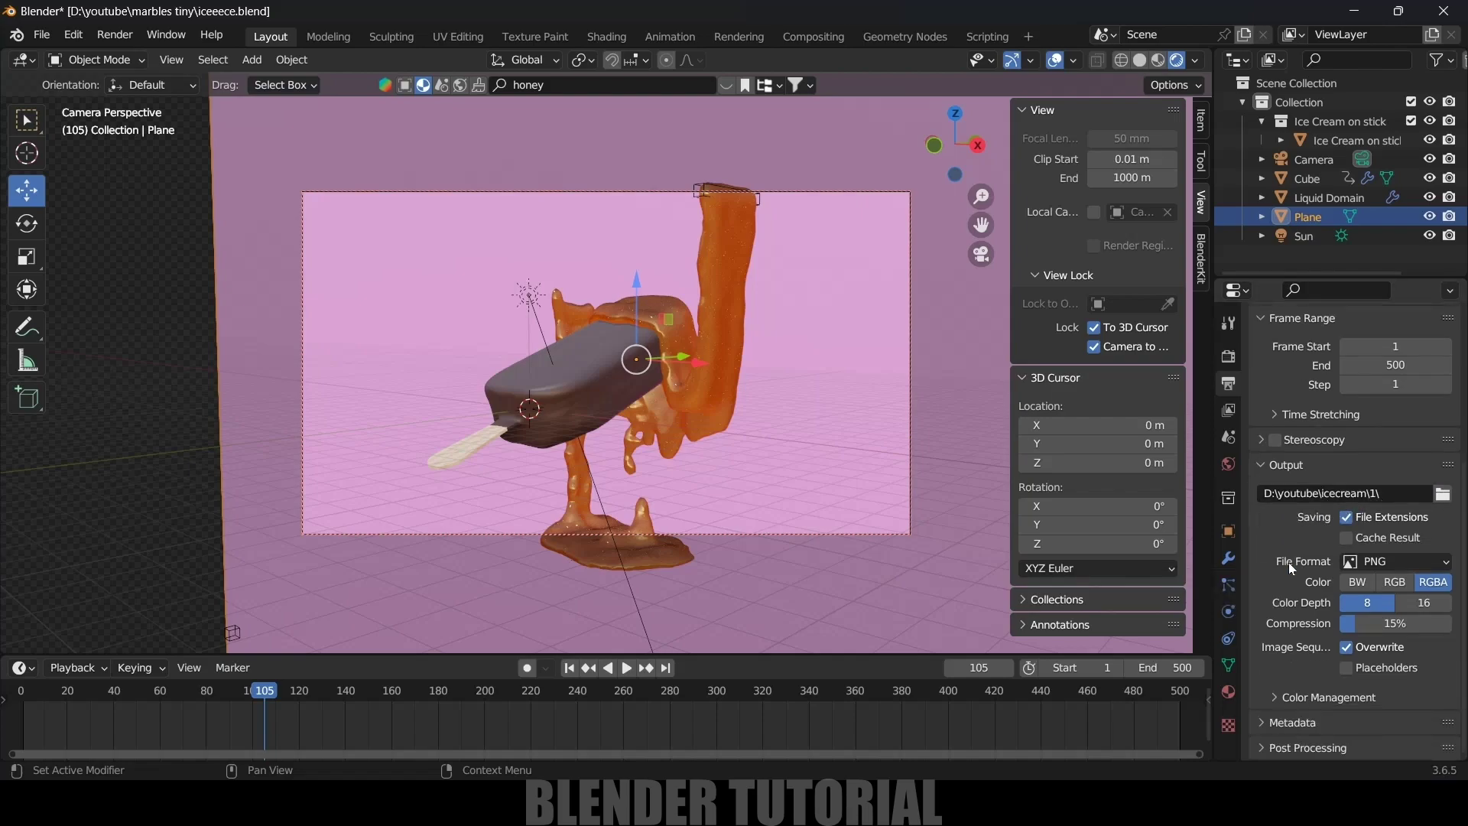
pyautogui.click(1391, 566)
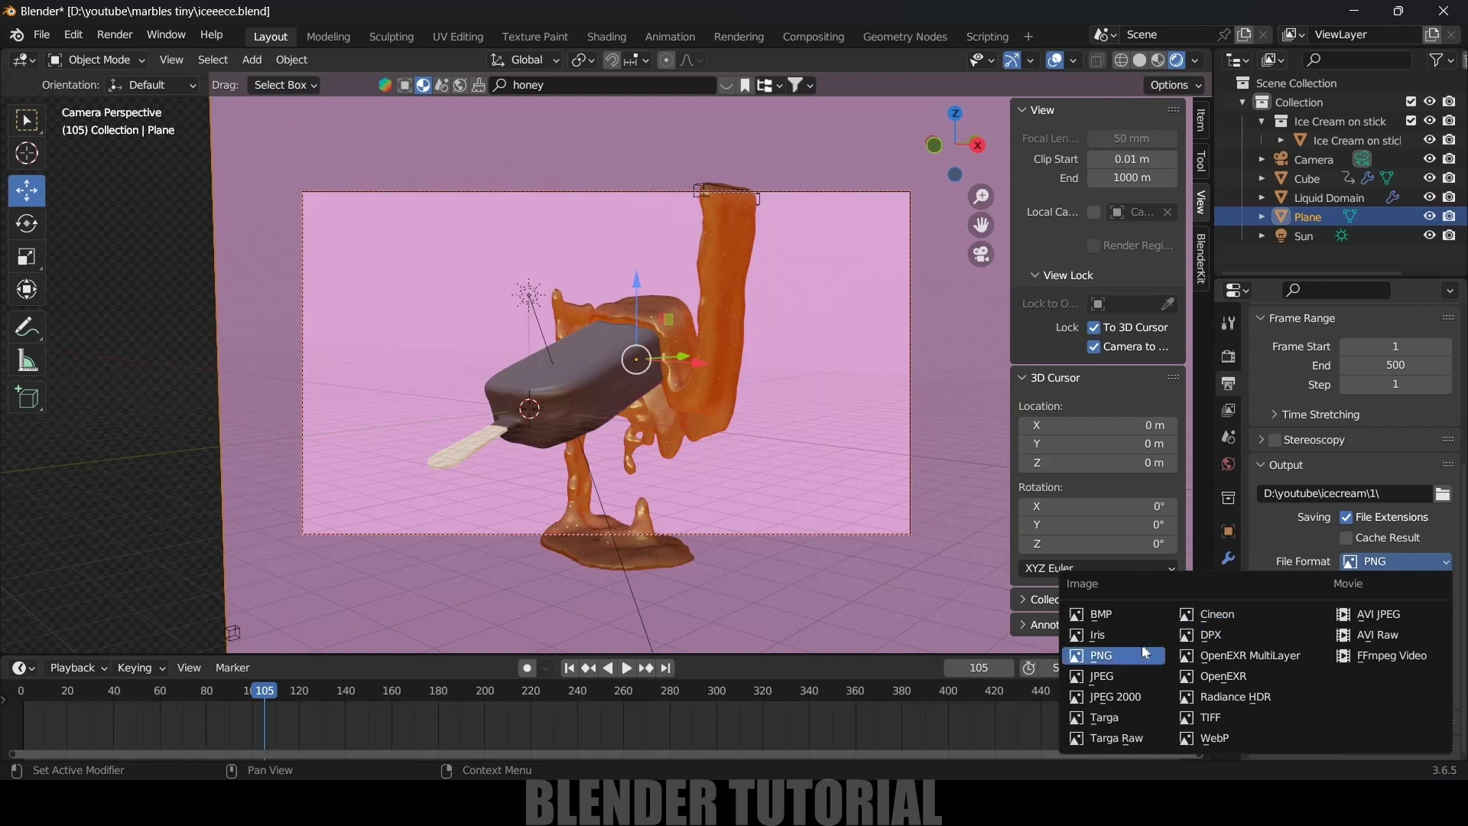
pyautogui.click(1116, 676)
pyautogui.moveTo(1321, 623); pyautogui.dragTo(1376, 623)
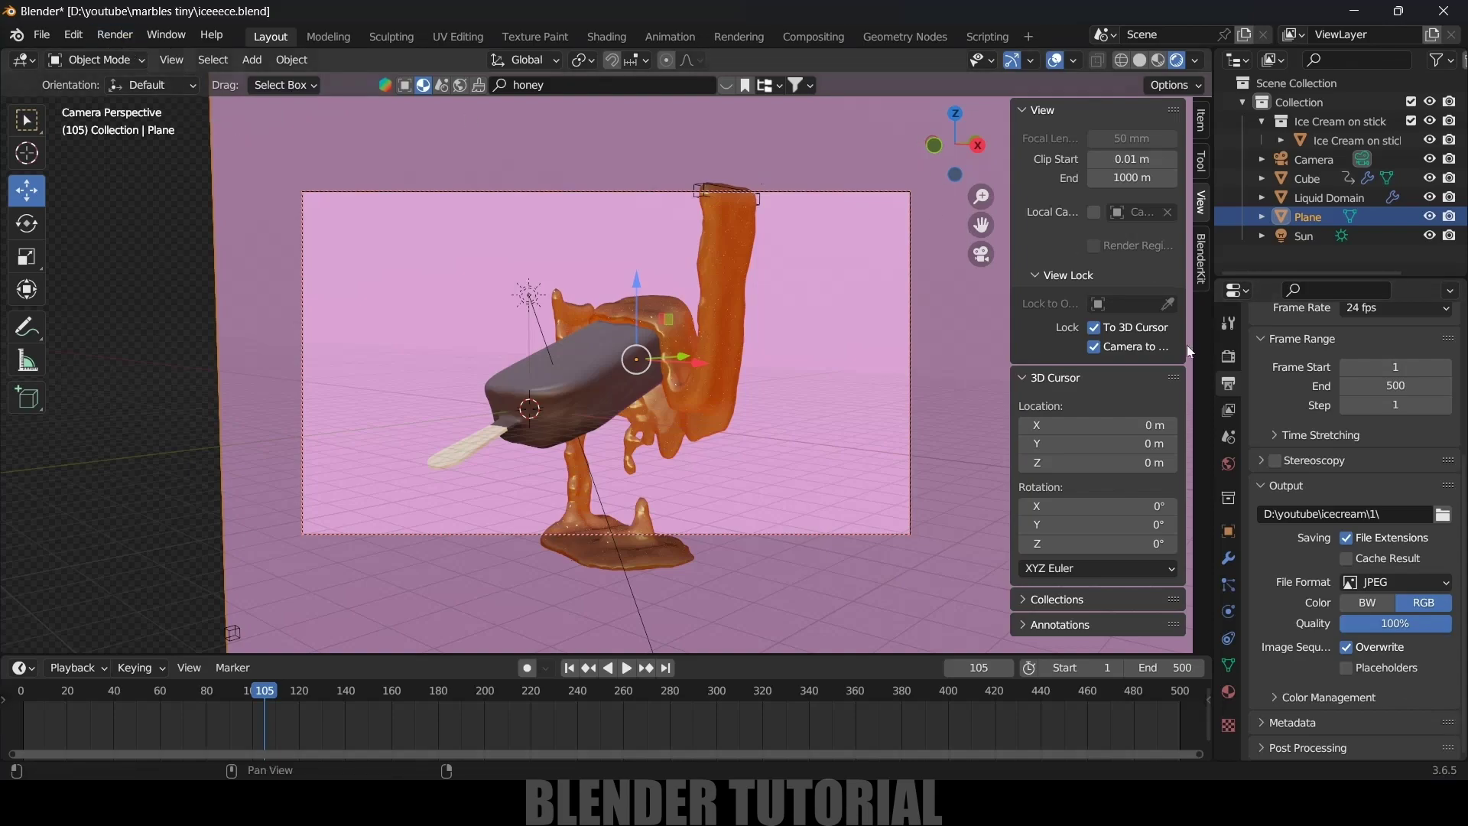
pyautogui.click(1228, 356)
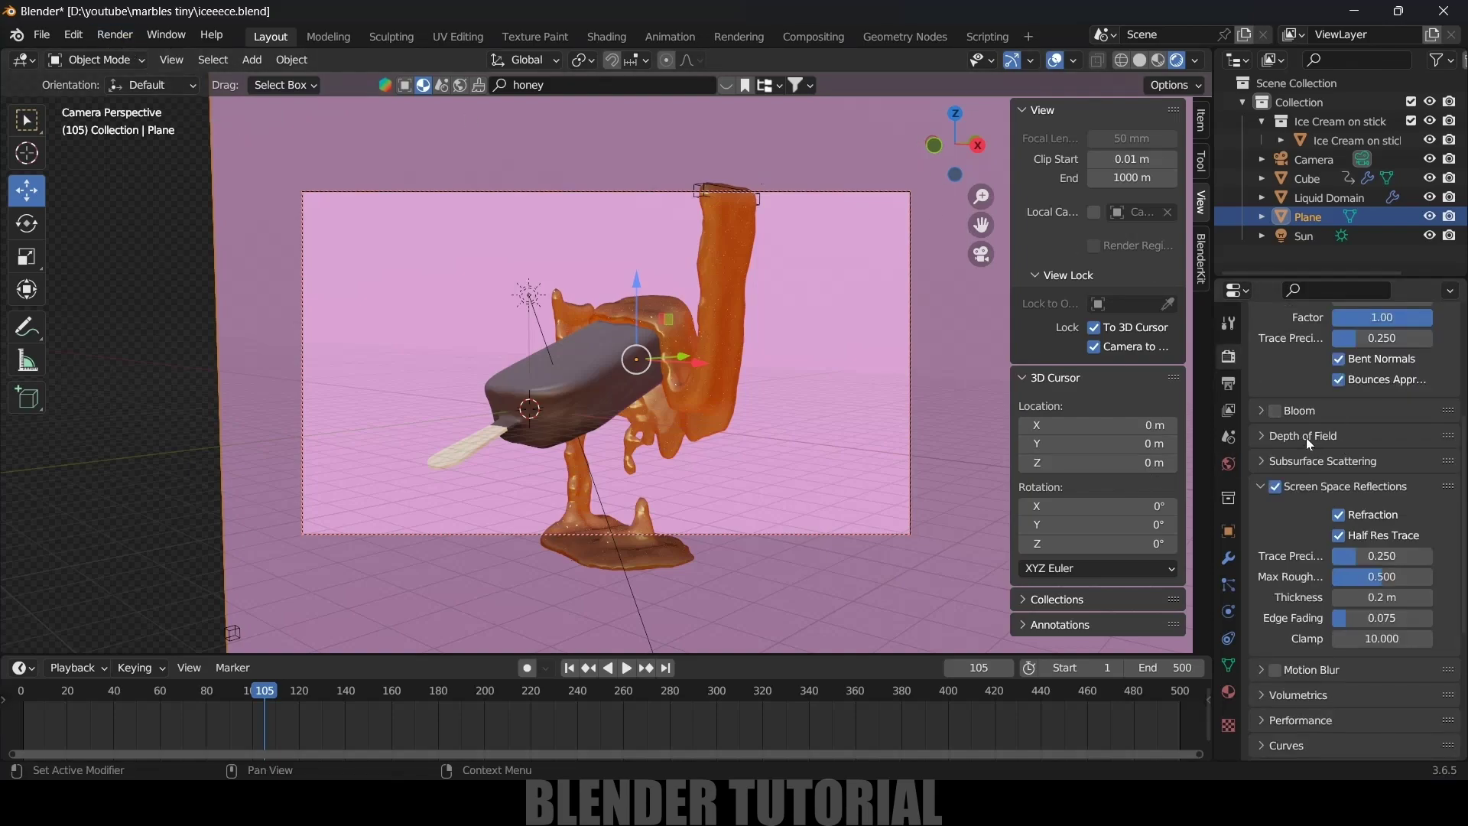
pyautogui.scroll(5, 1305, 437)
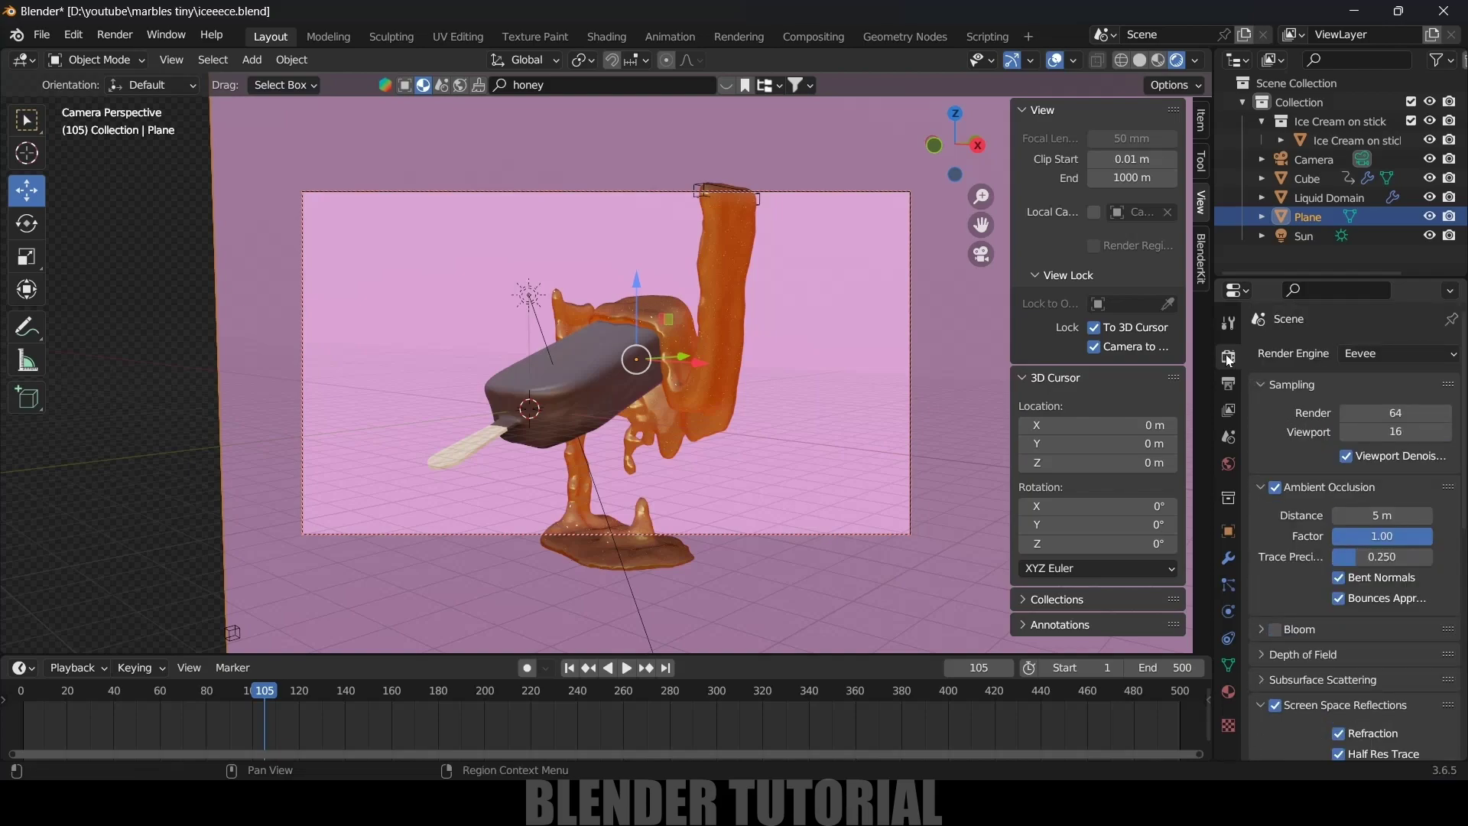
# - Switch to Cycles with GPU Compute and set Render Max Samples to 128
pyautogui.click(1367, 352)
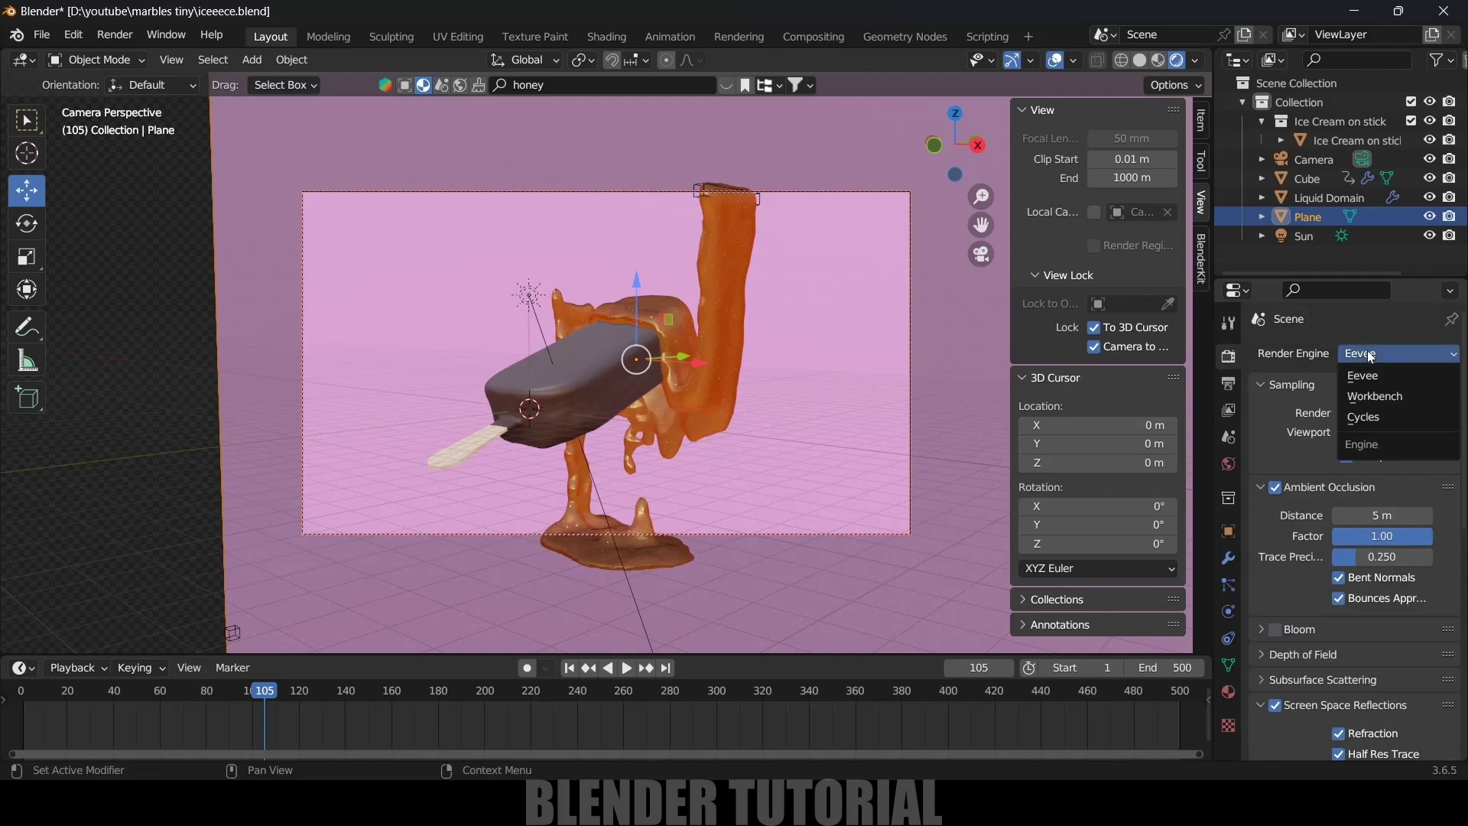
pyautogui.click(1357, 419)
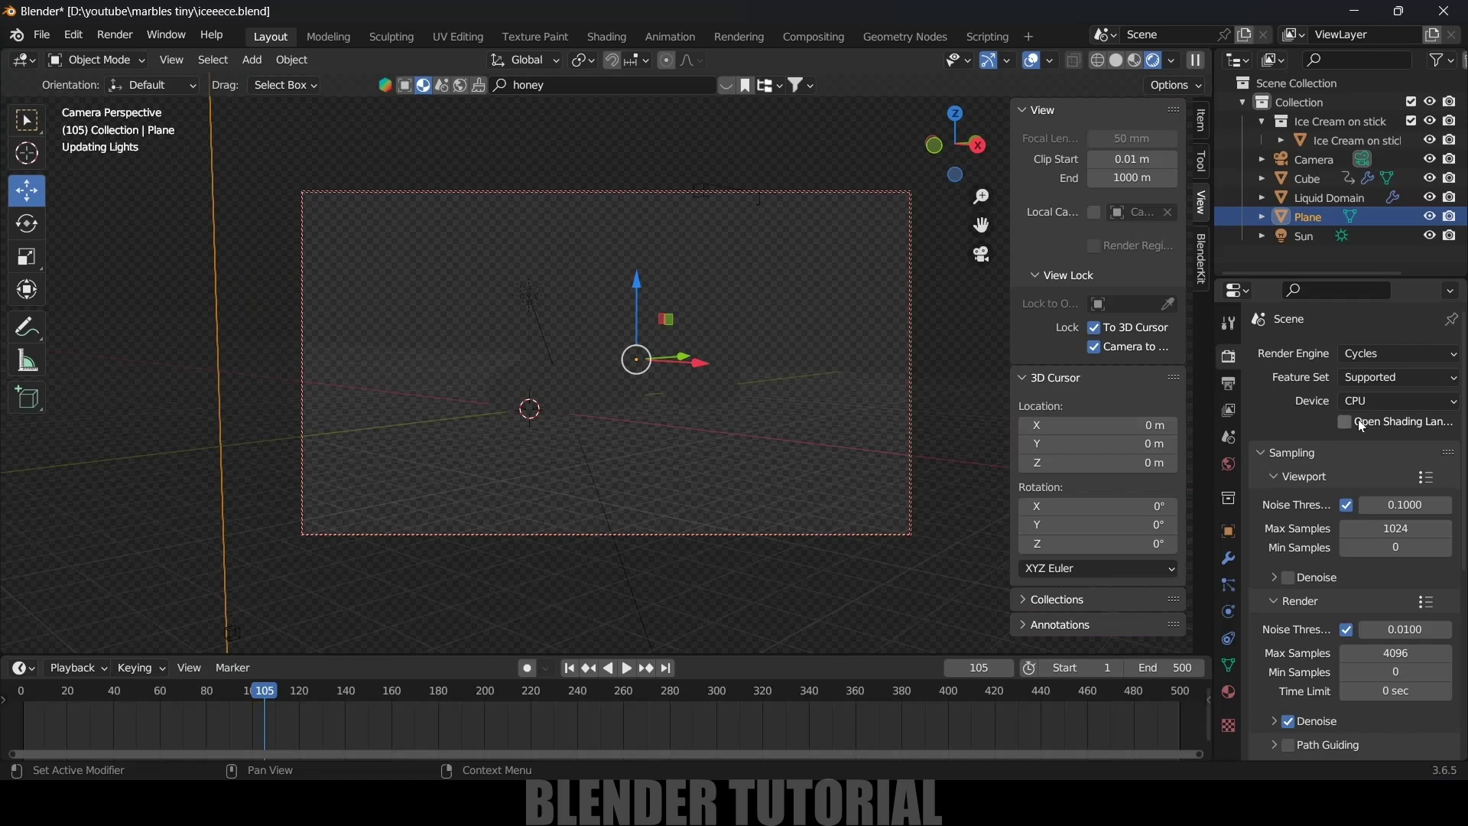
pyautogui.click(1383, 403)
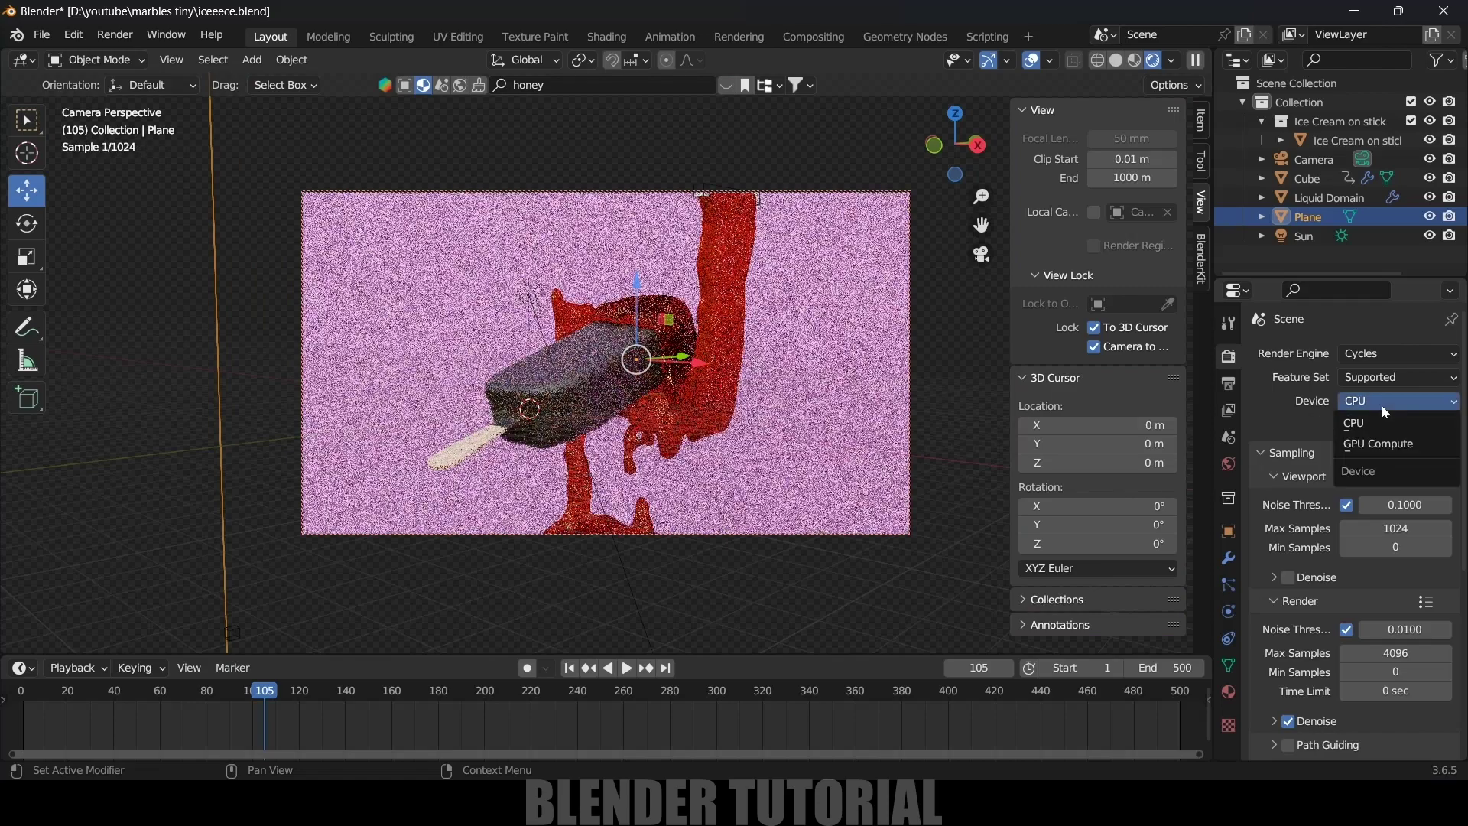
pyautogui.click(1373, 447)
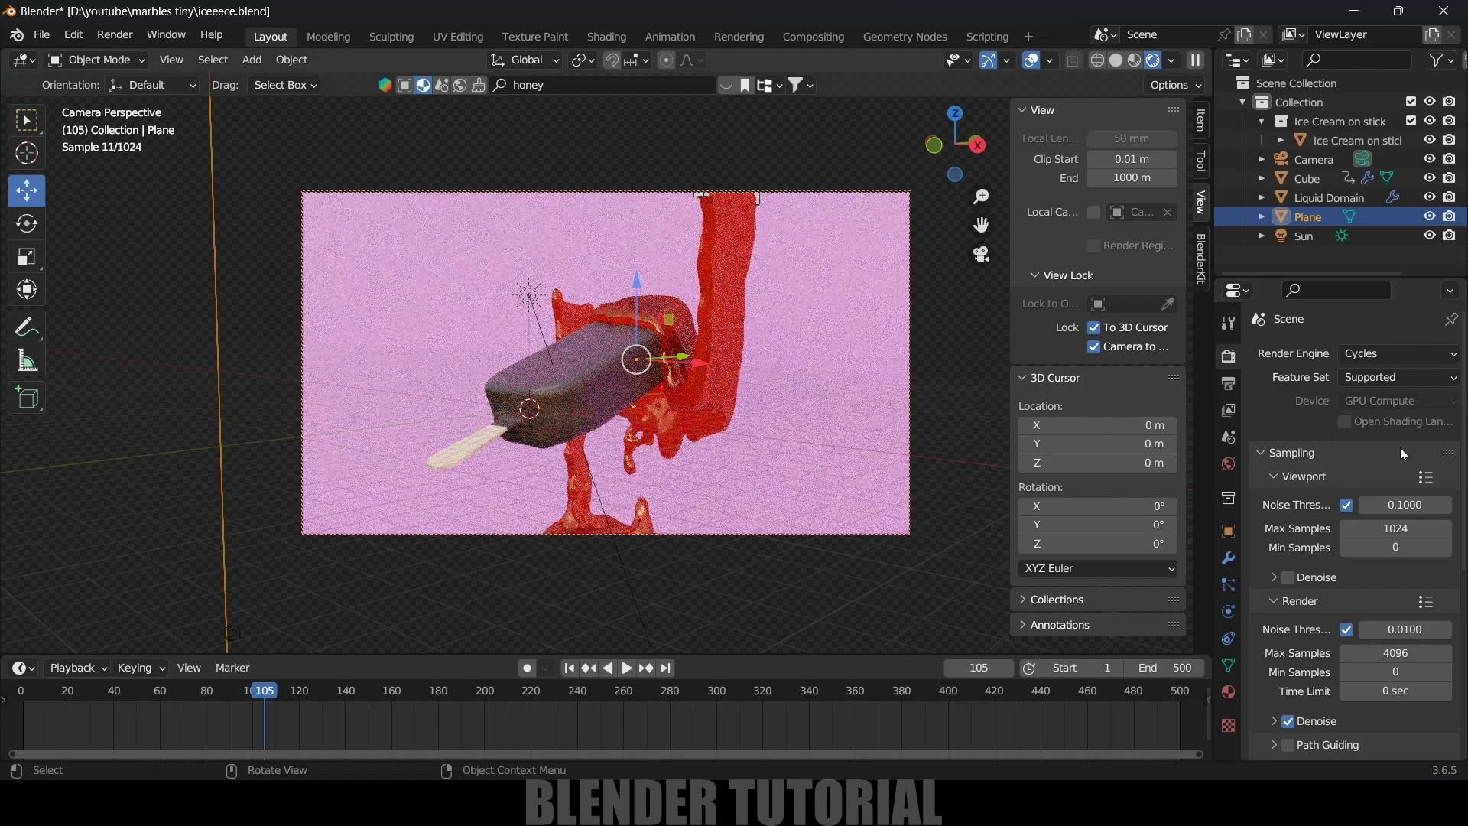
pyautogui.scroll(-4, 1346, 539)
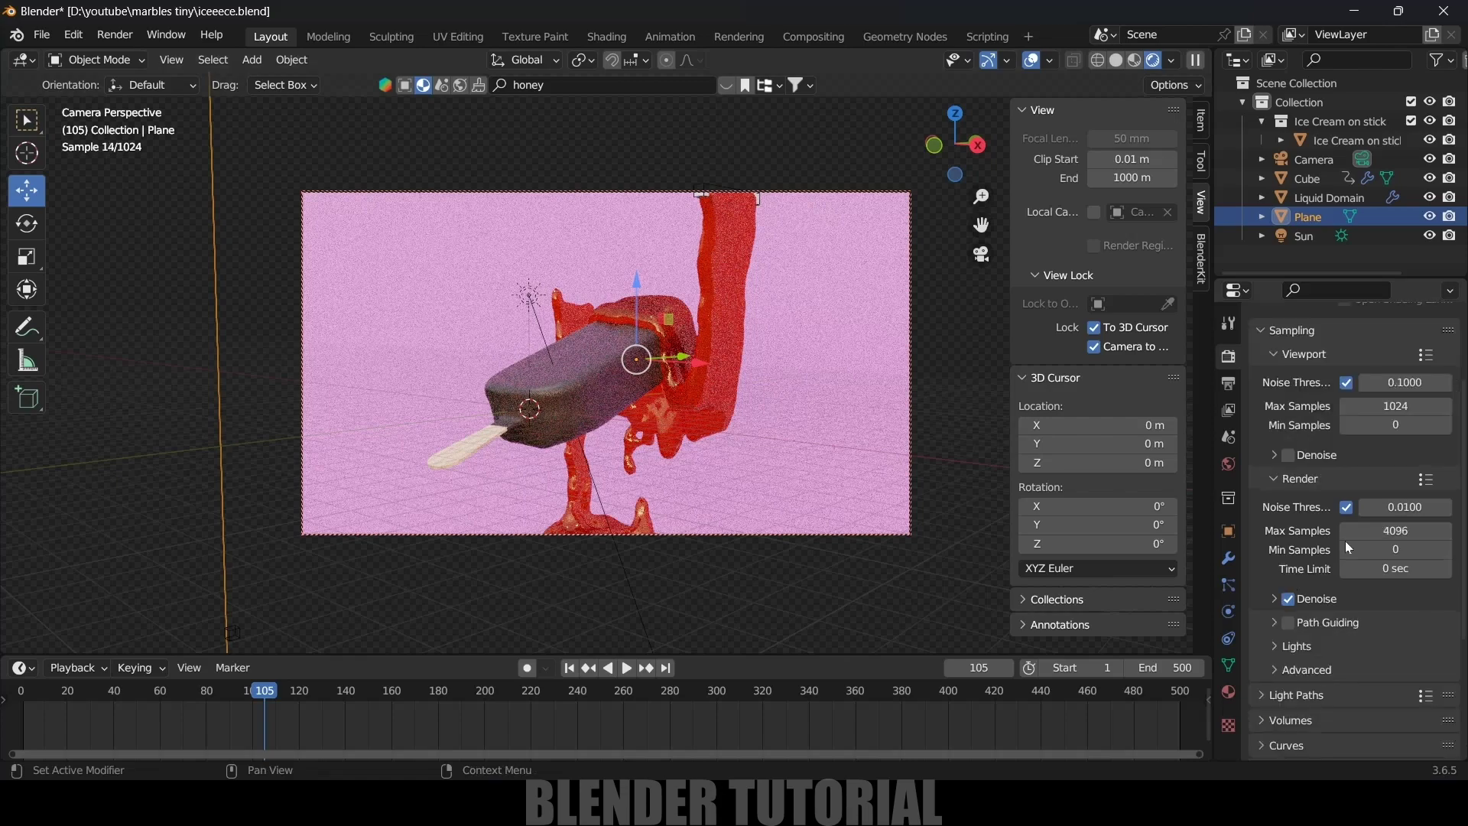
pyautogui.click(1377, 530)
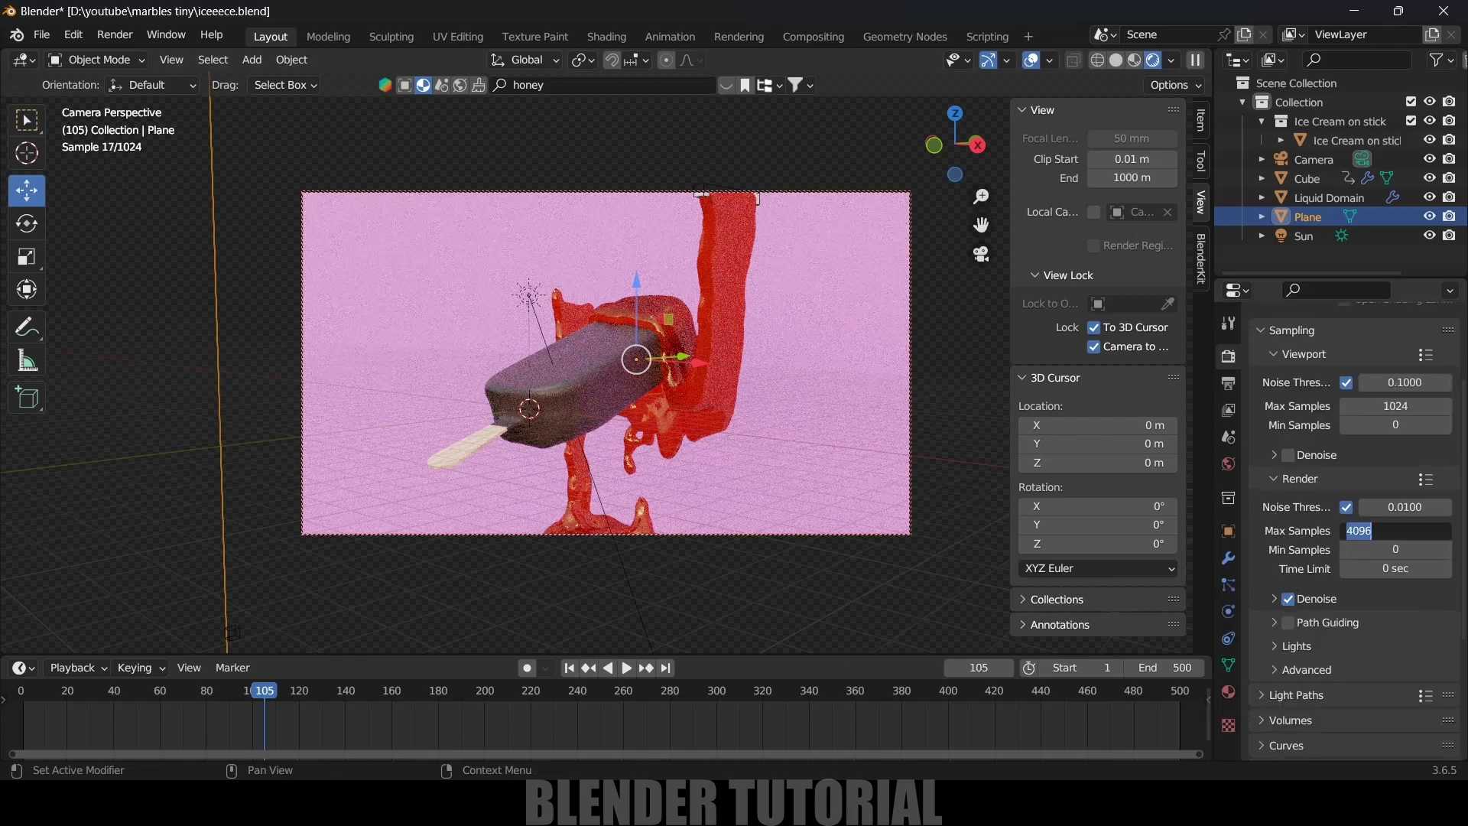
pyautogui.write('128')
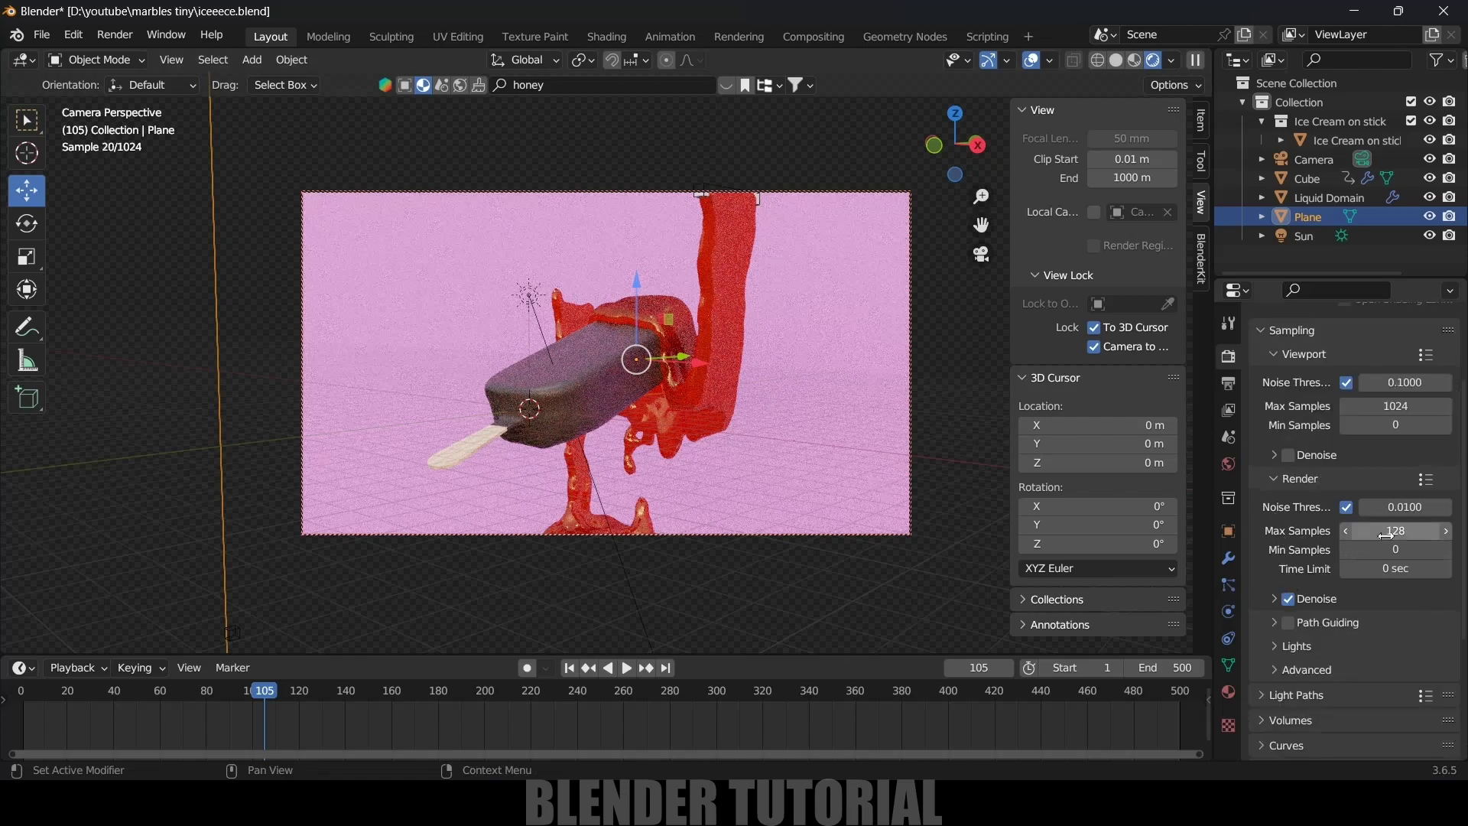
pyautogui.press('Return')
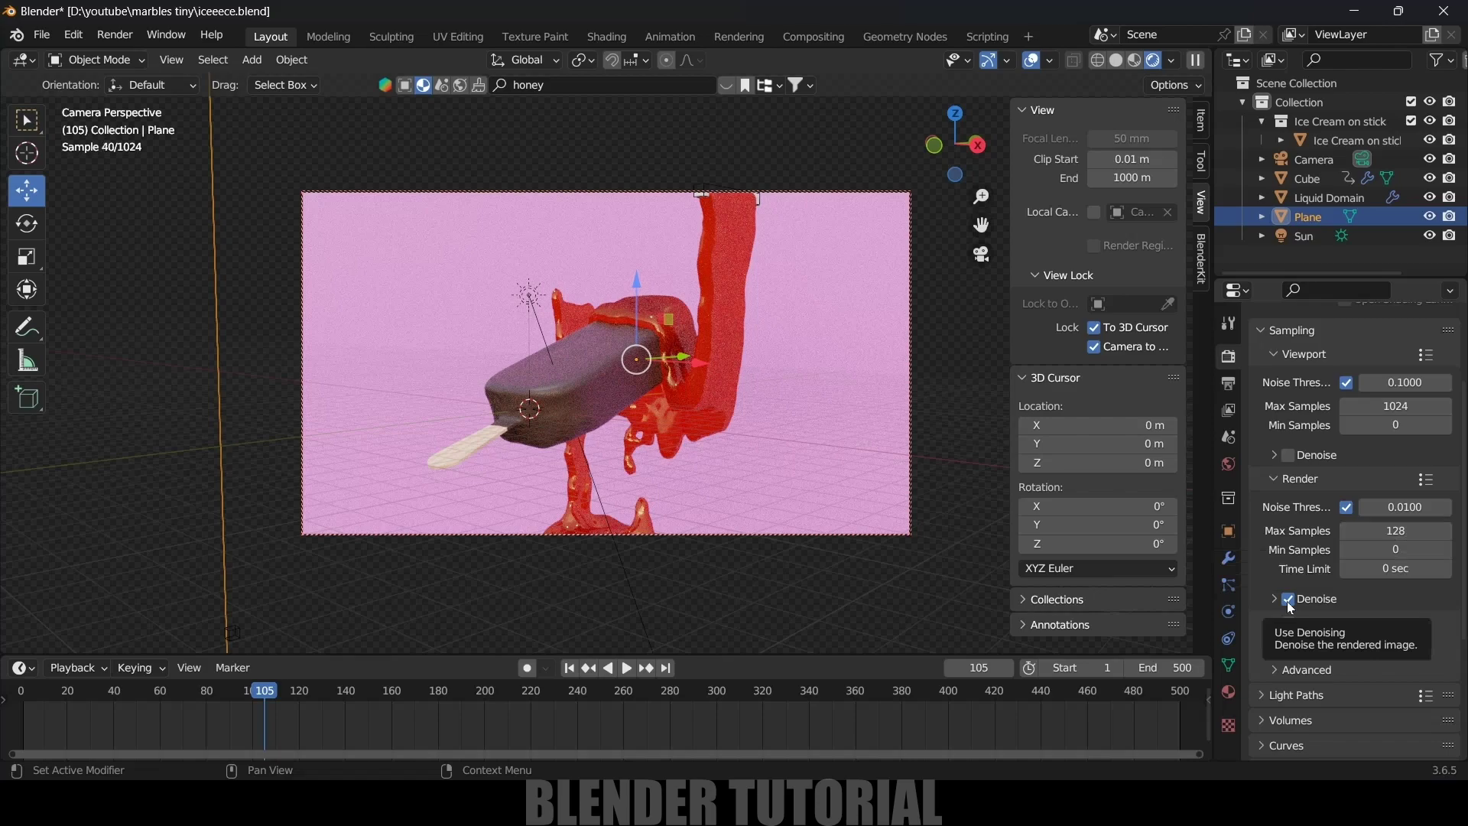
# - Switch the render engine back to Eevee and bring up the Render menu
pyautogui.scroll(4, 1292, 549)
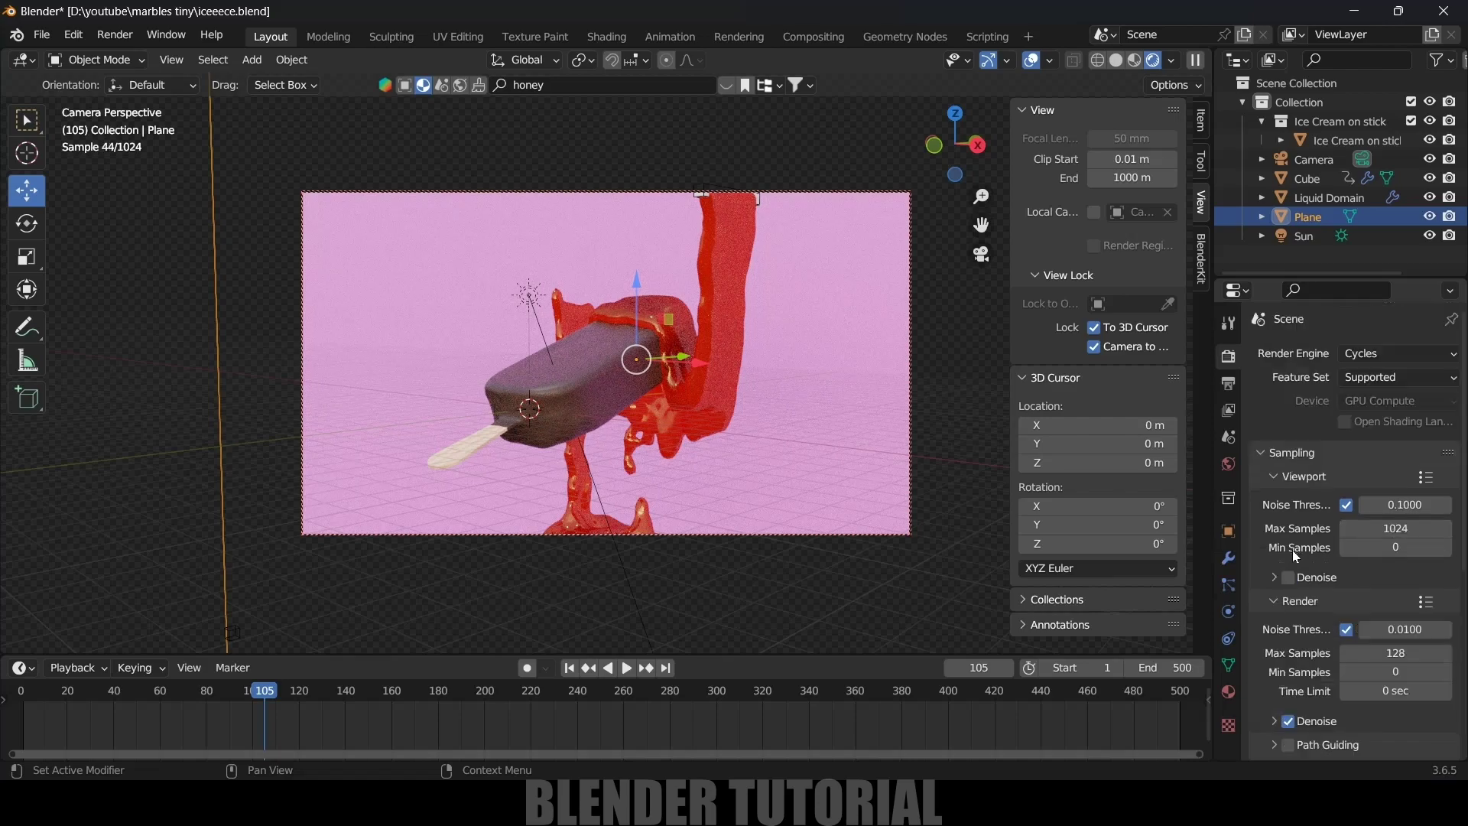
pyautogui.click(115, 35)
pyautogui.click(1376, 356)
pyautogui.click(1378, 377)
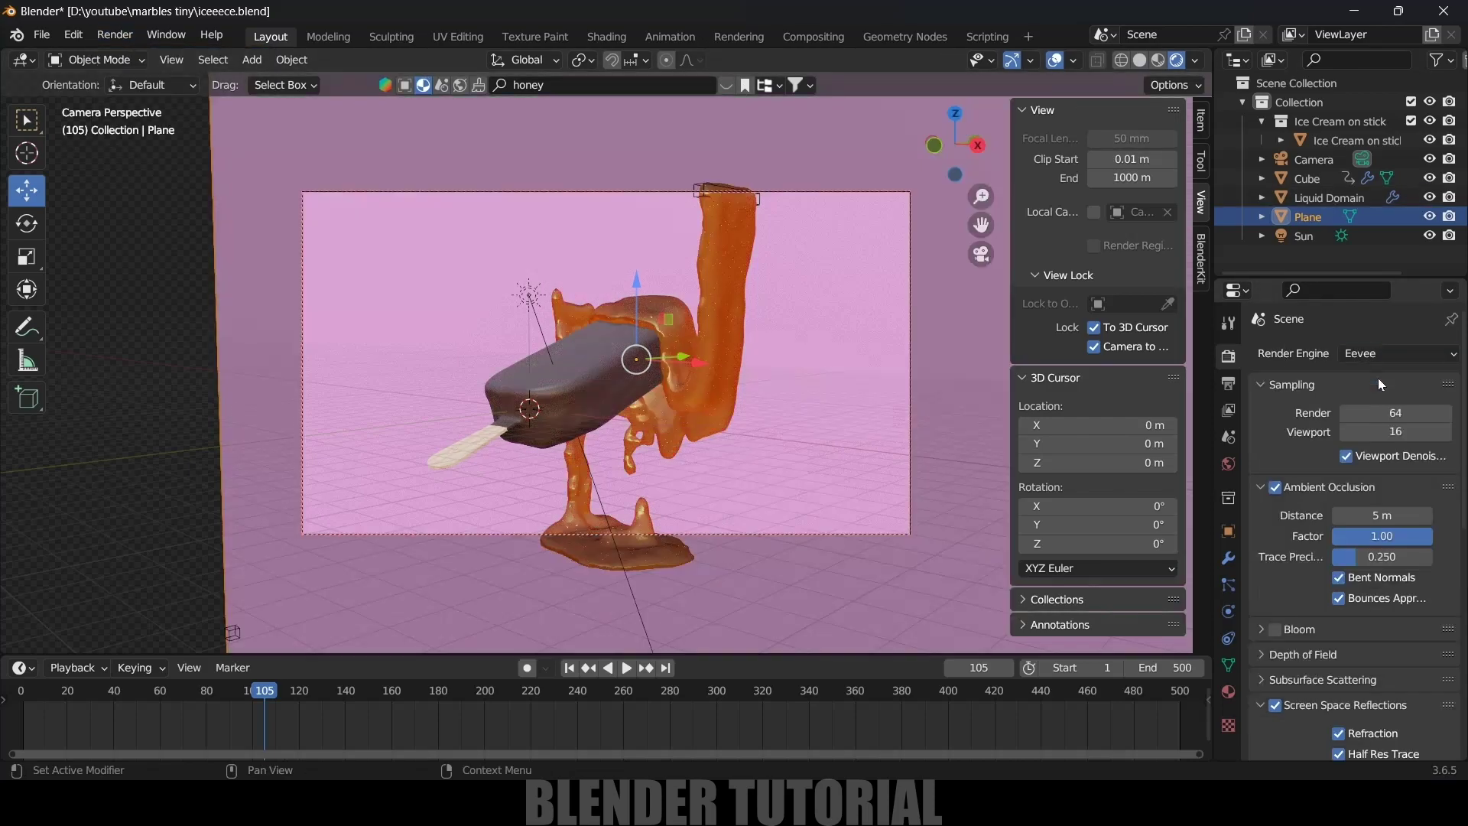
pyautogui.click(118, 38)
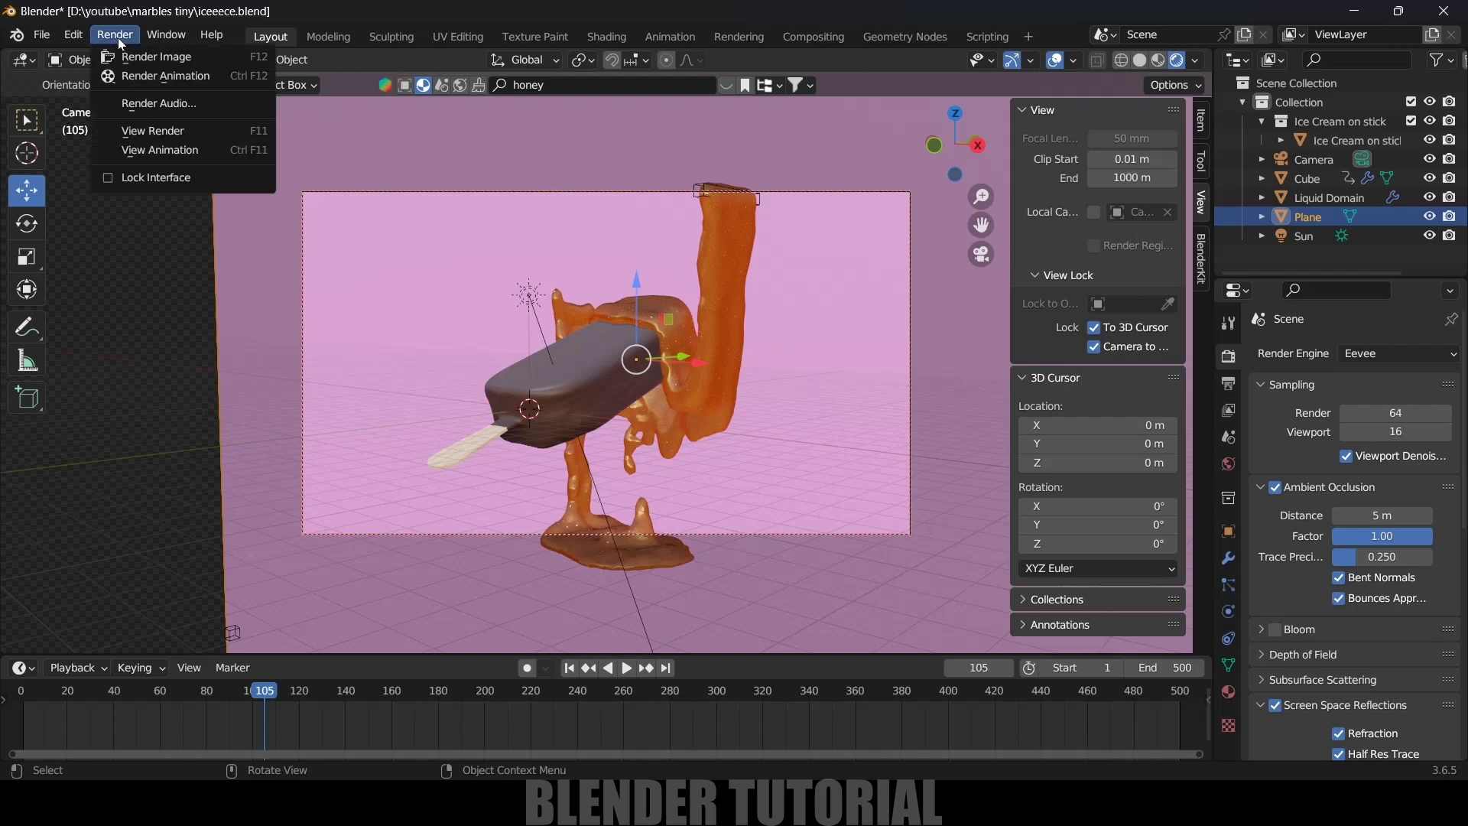